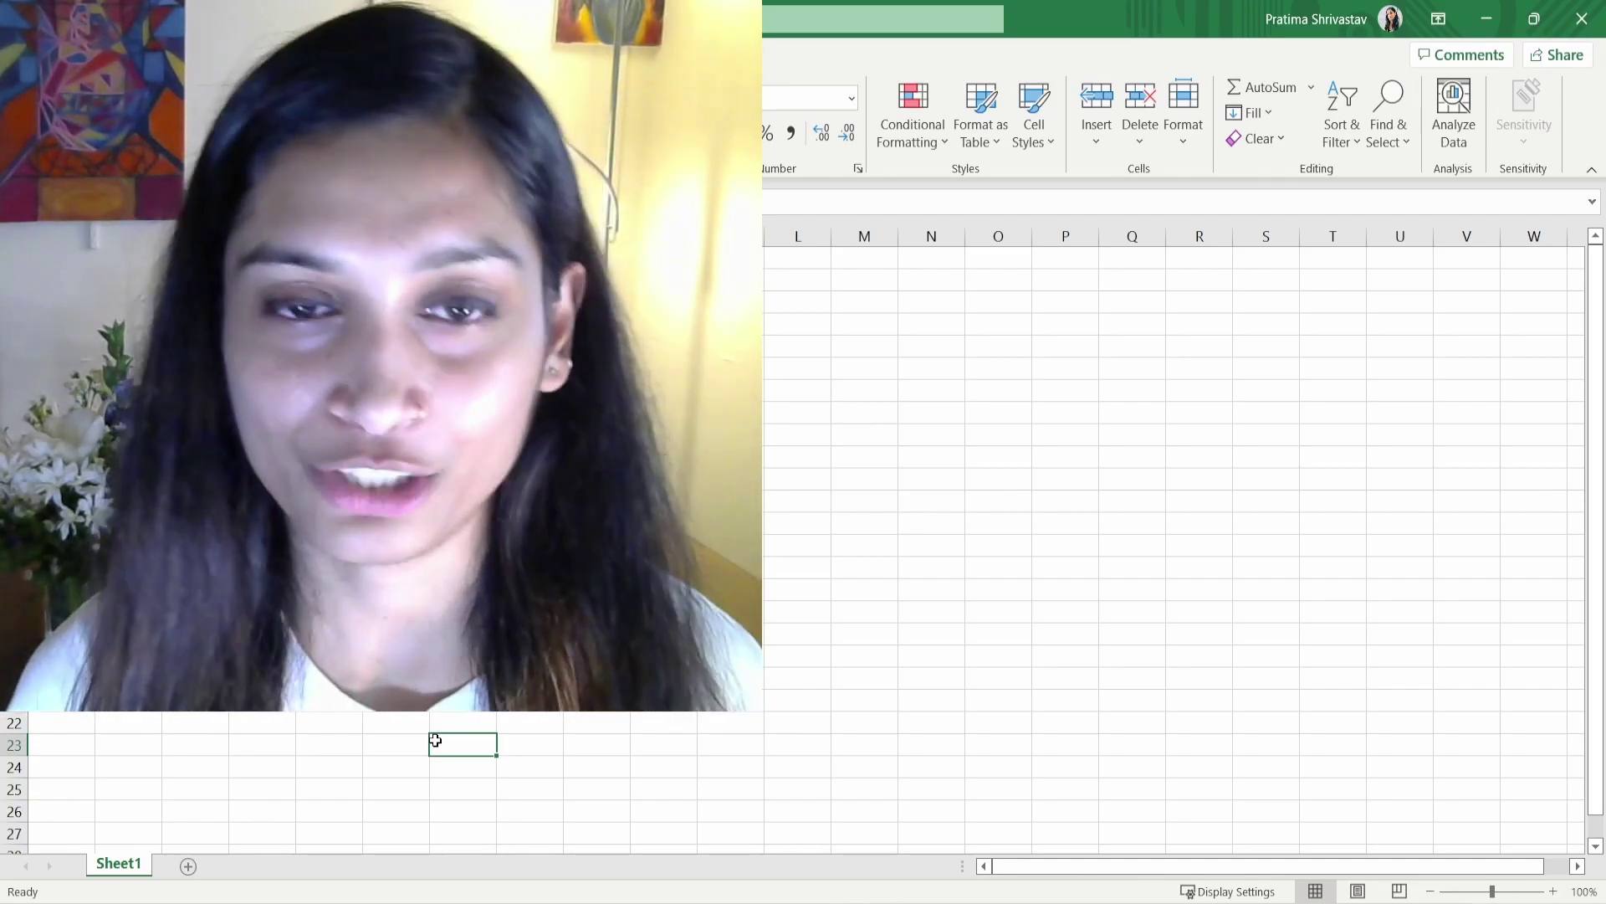
Step: Rename the first sheet to 'Customer'
click(77, 263)
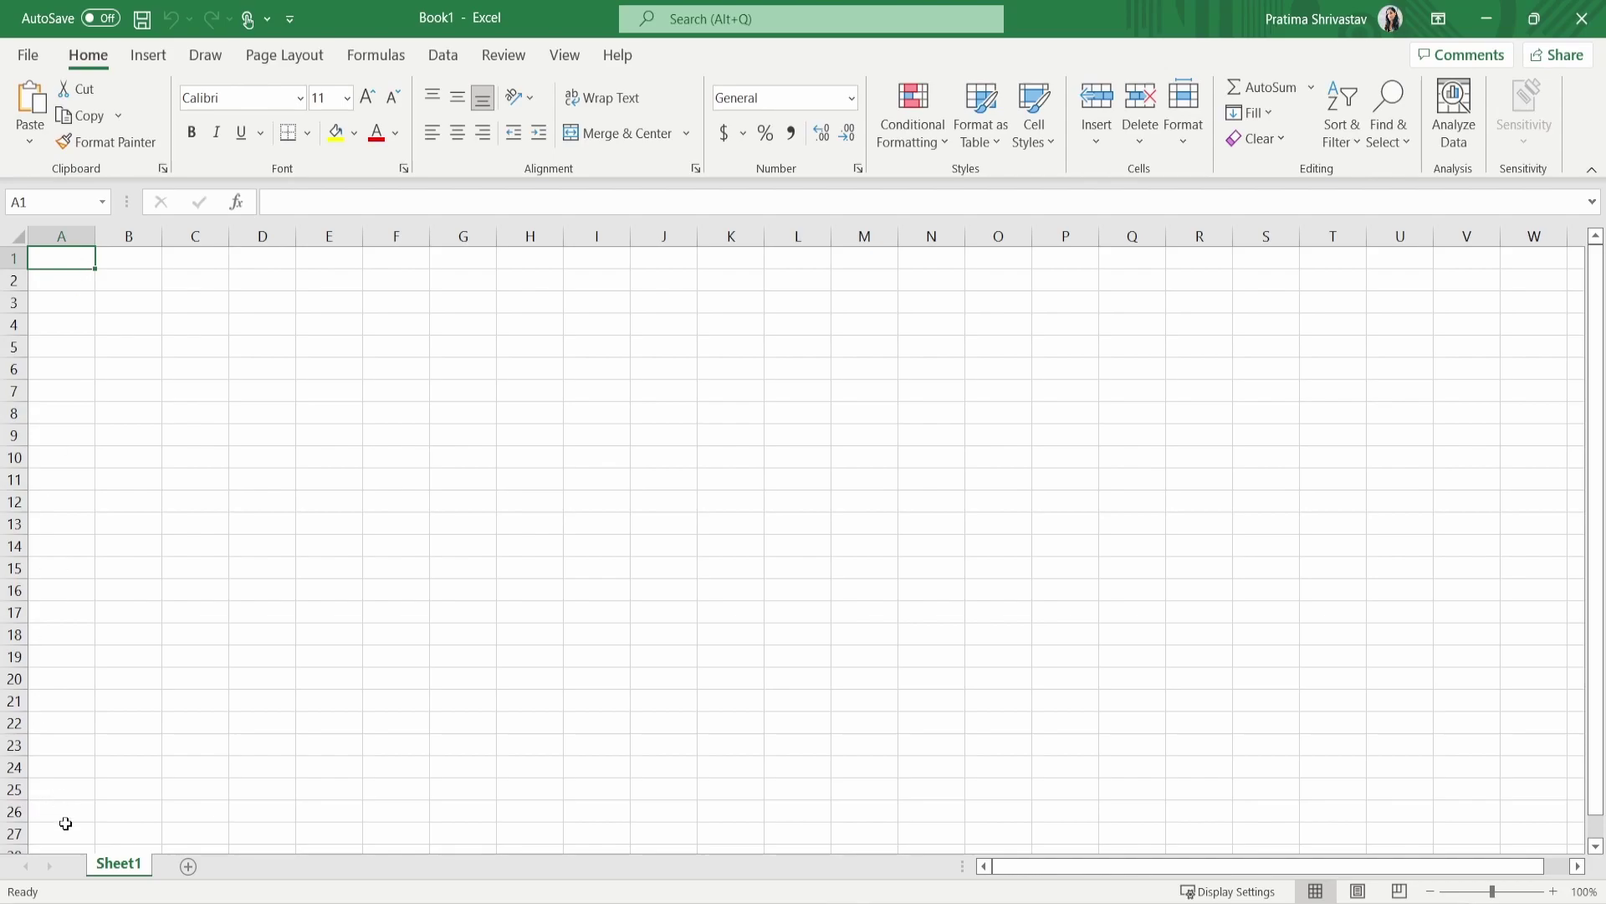
double_click(127, 866)
text(Customer)
click(68, 256)
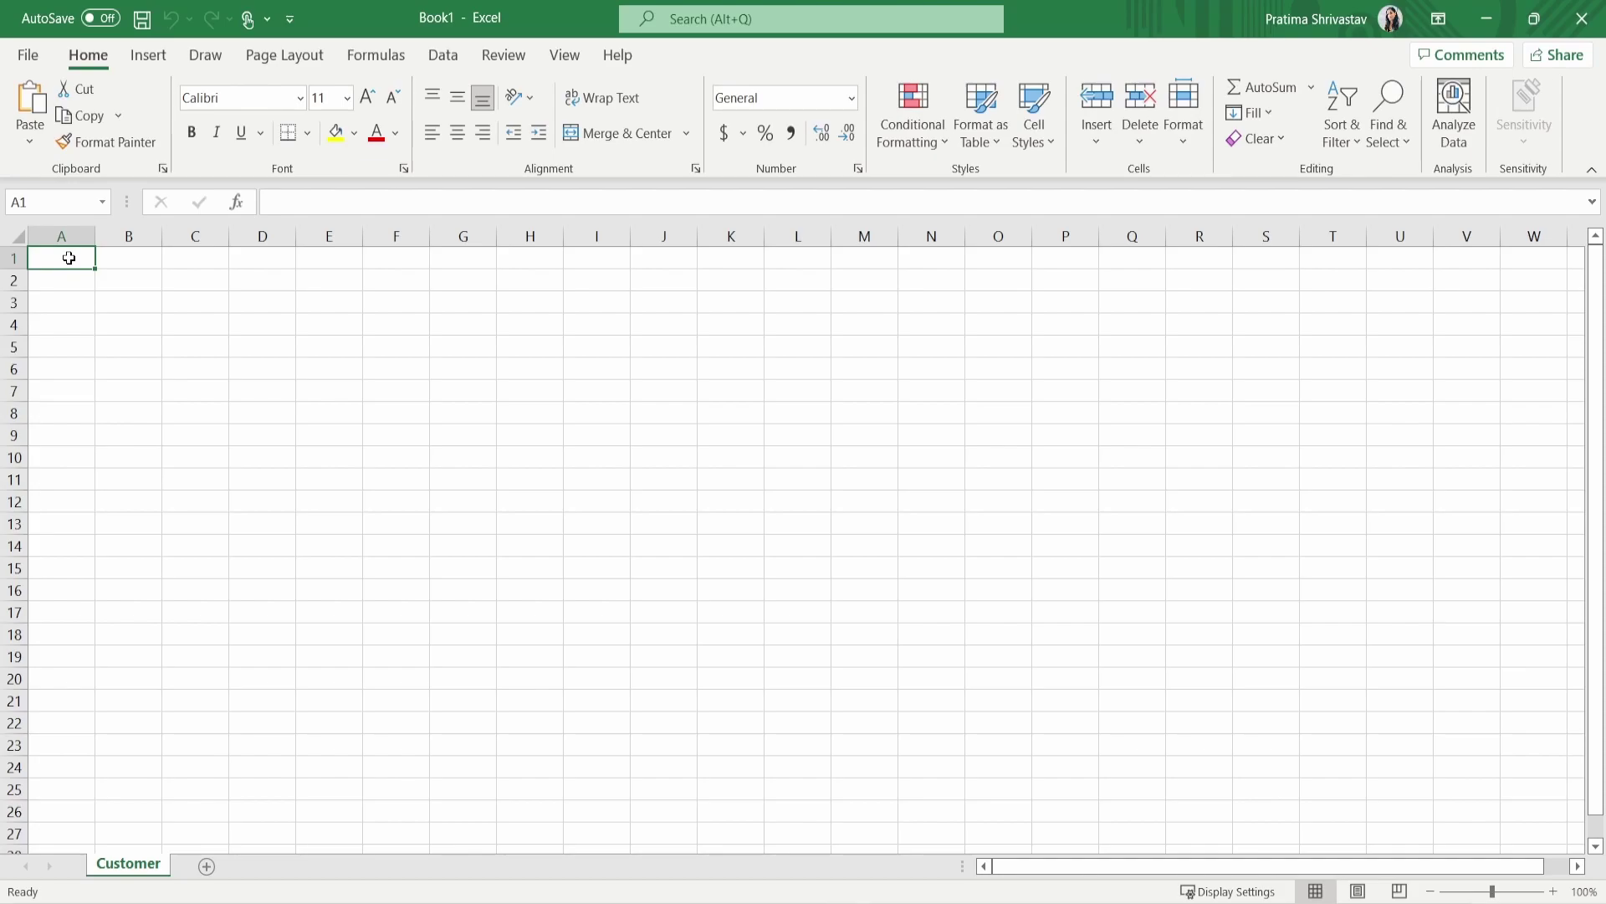
Step: Enter the Company Name and Address headers in A1 and B1, and widen columns A and B
text(o)
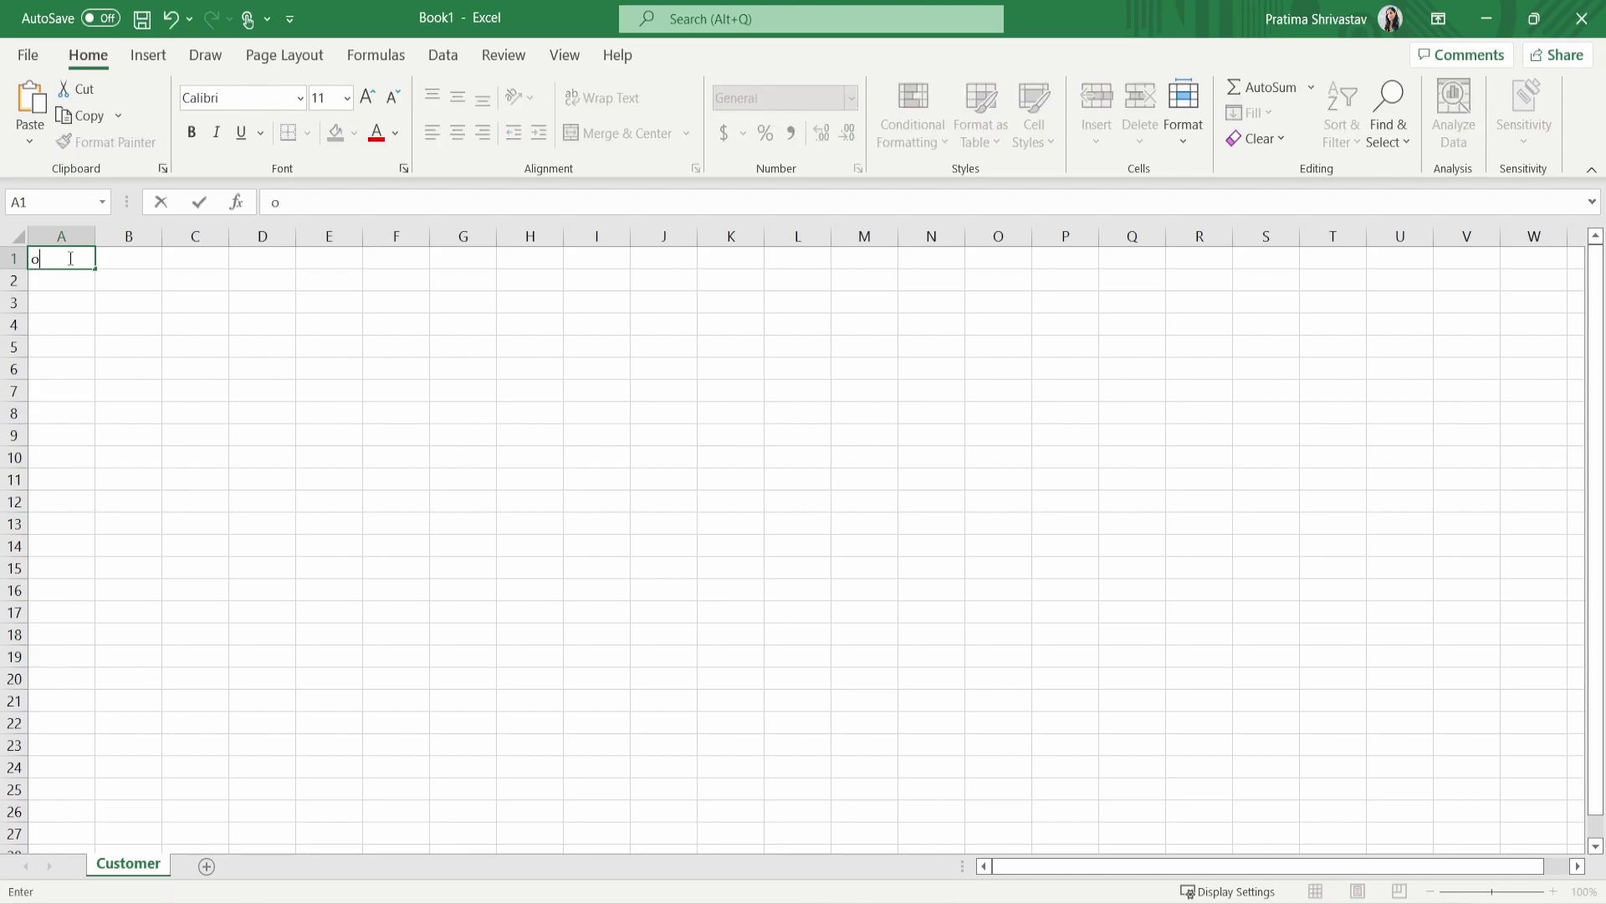
text(mpany Name)
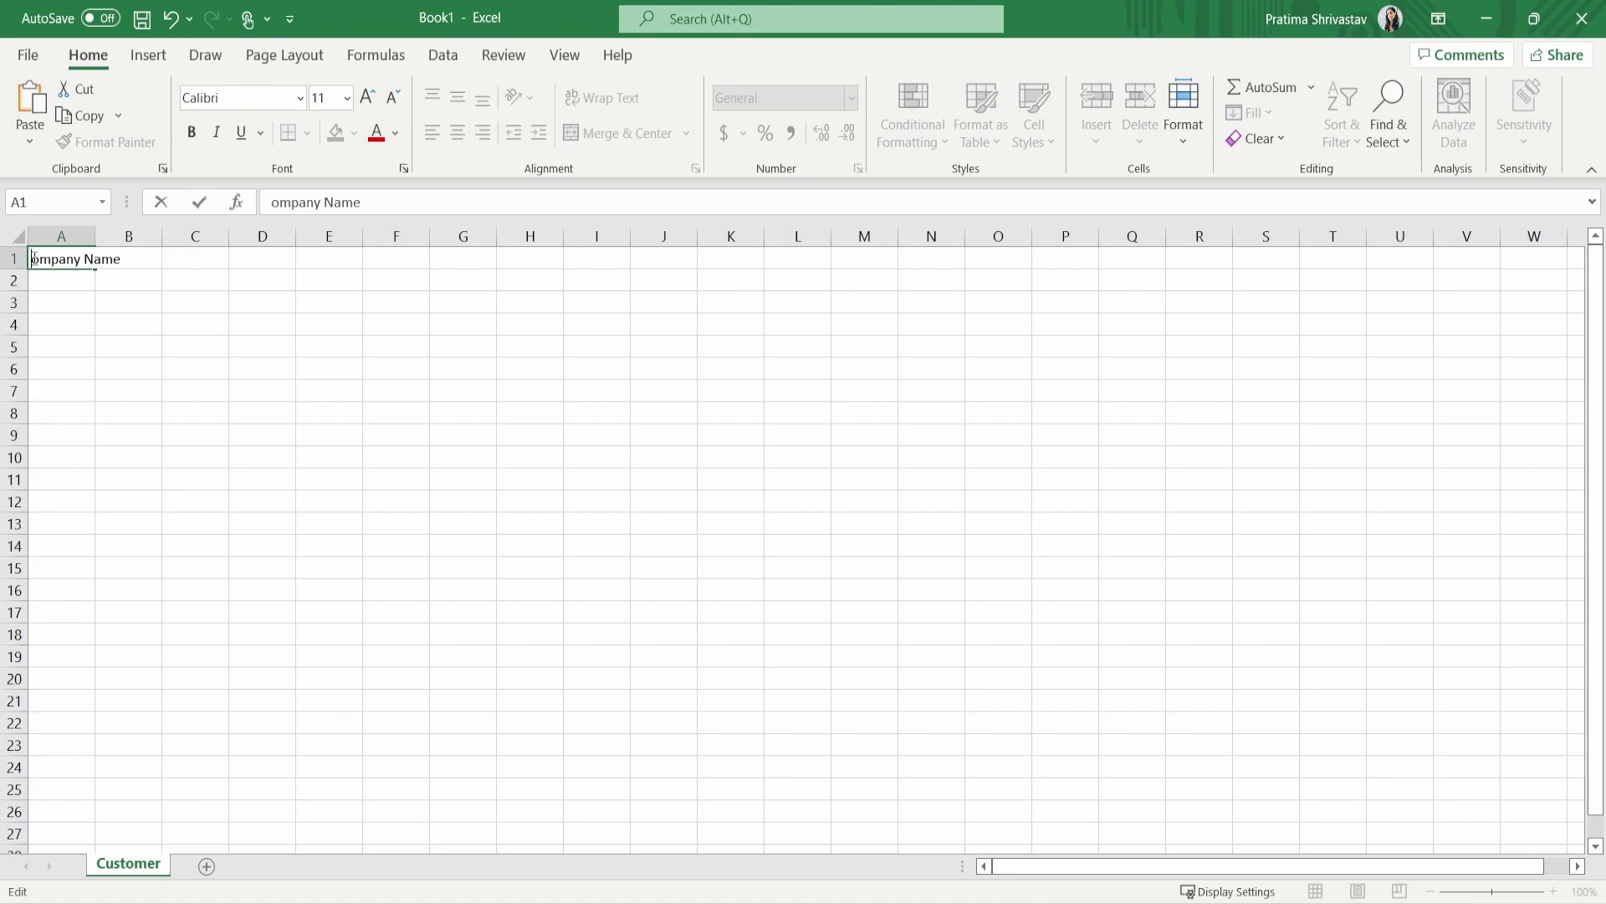
text(C)
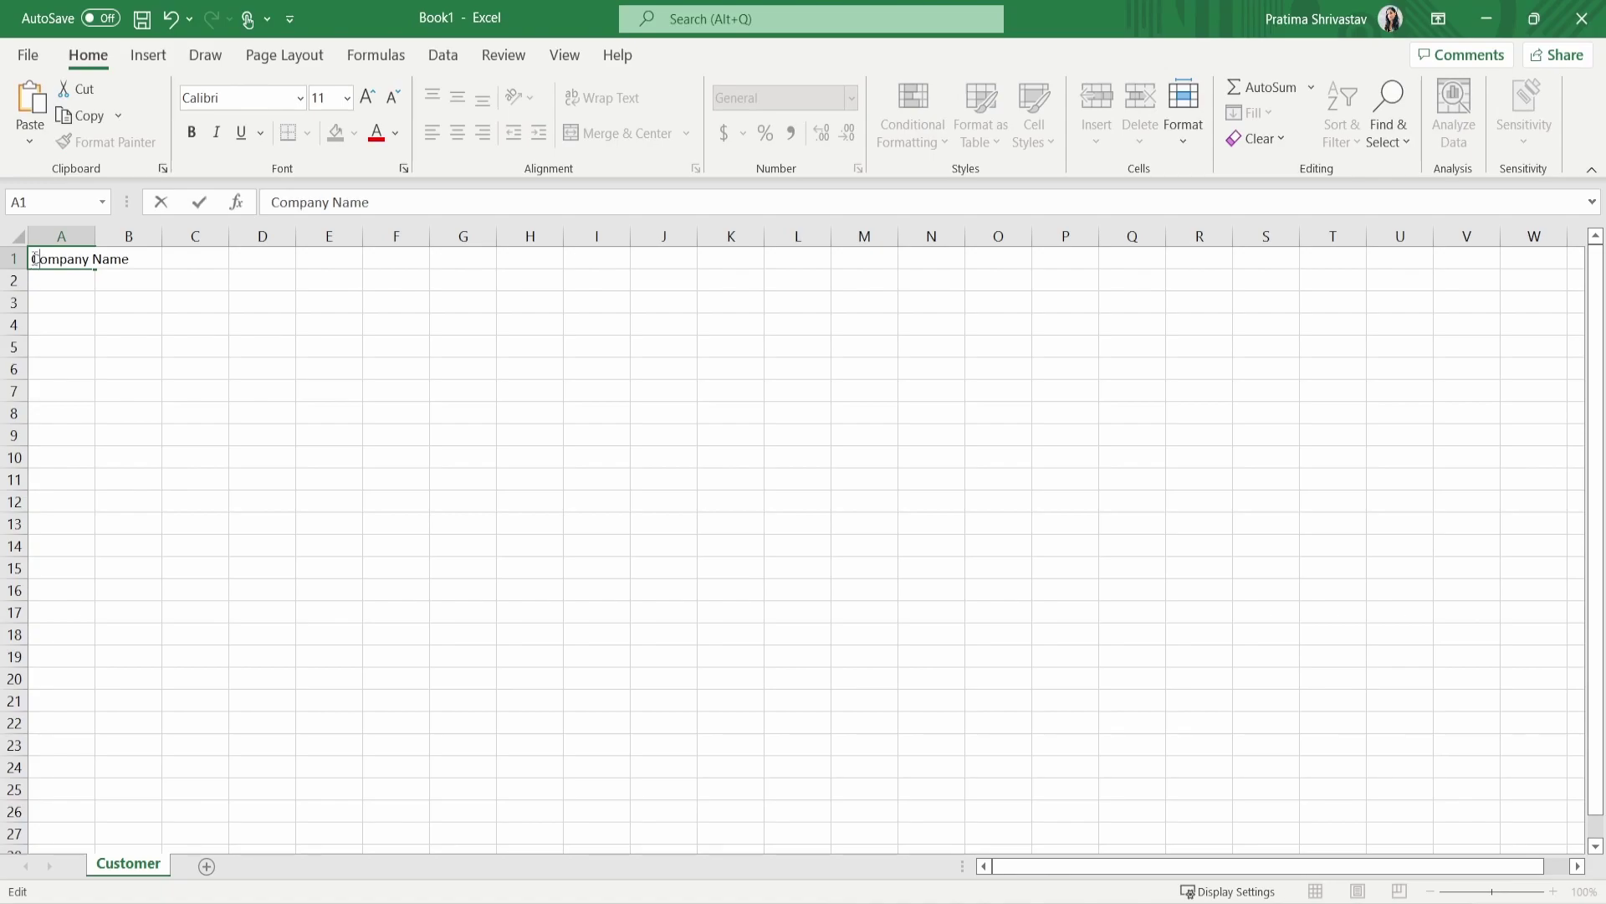
click(95, 234)
drag(95, 237, 233, 237)
double_click(252, 262)
text(Add)
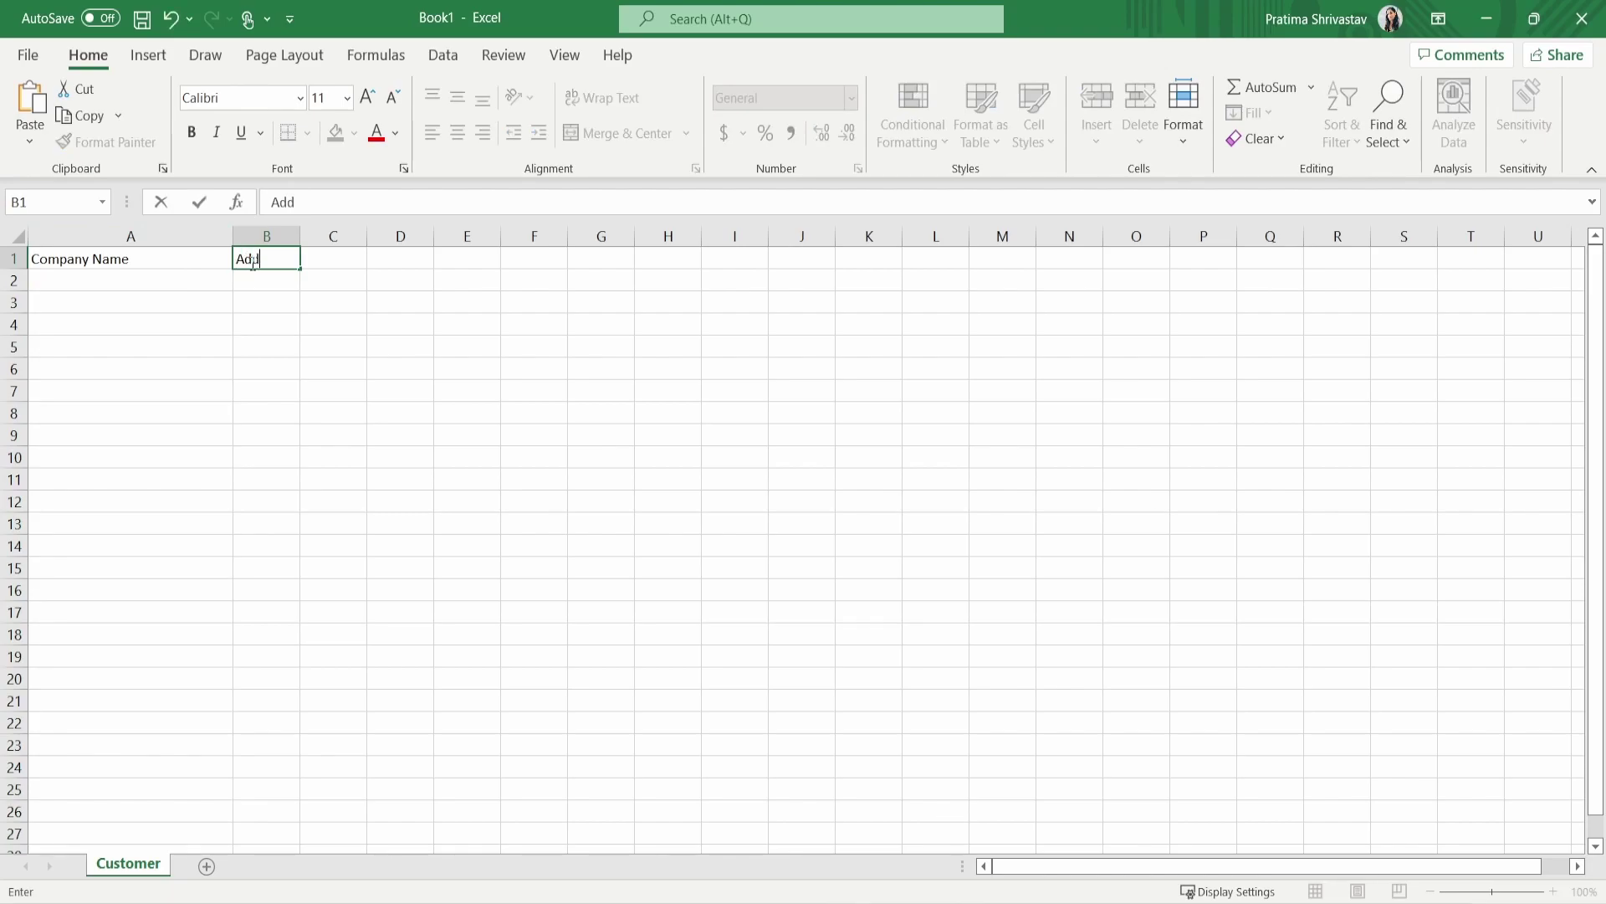
text(ress)
key(Tab)
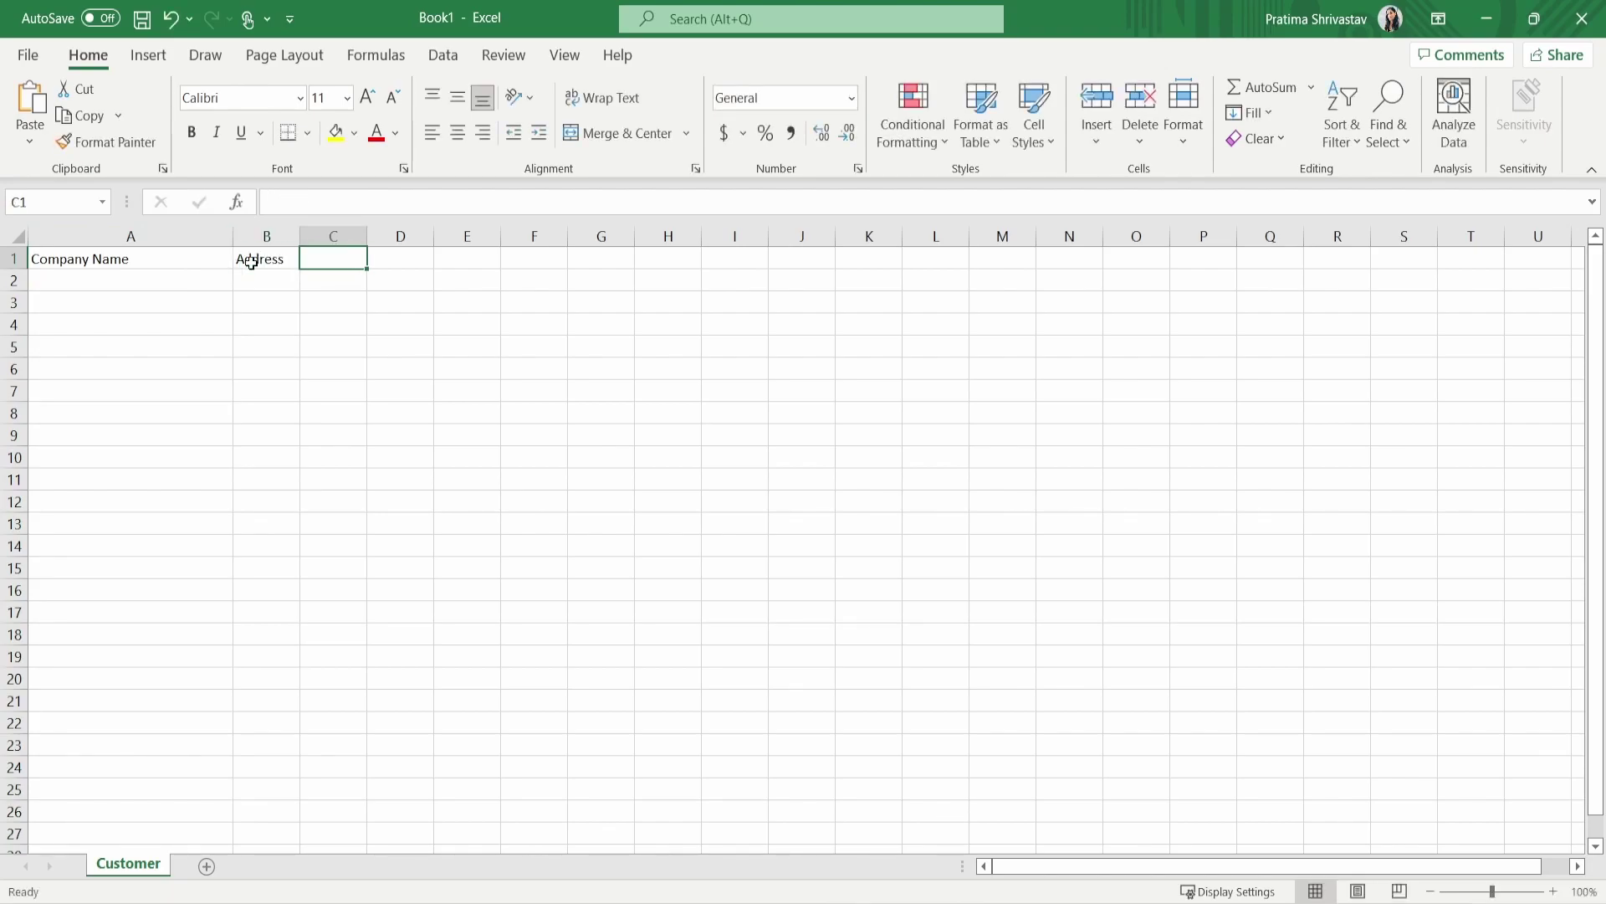
drag(299, 236, 330, 236)
Step: Add the Revenue and Employees headers in C1 and D1, fixing the typo, and widen column D
double_click(357, 262)
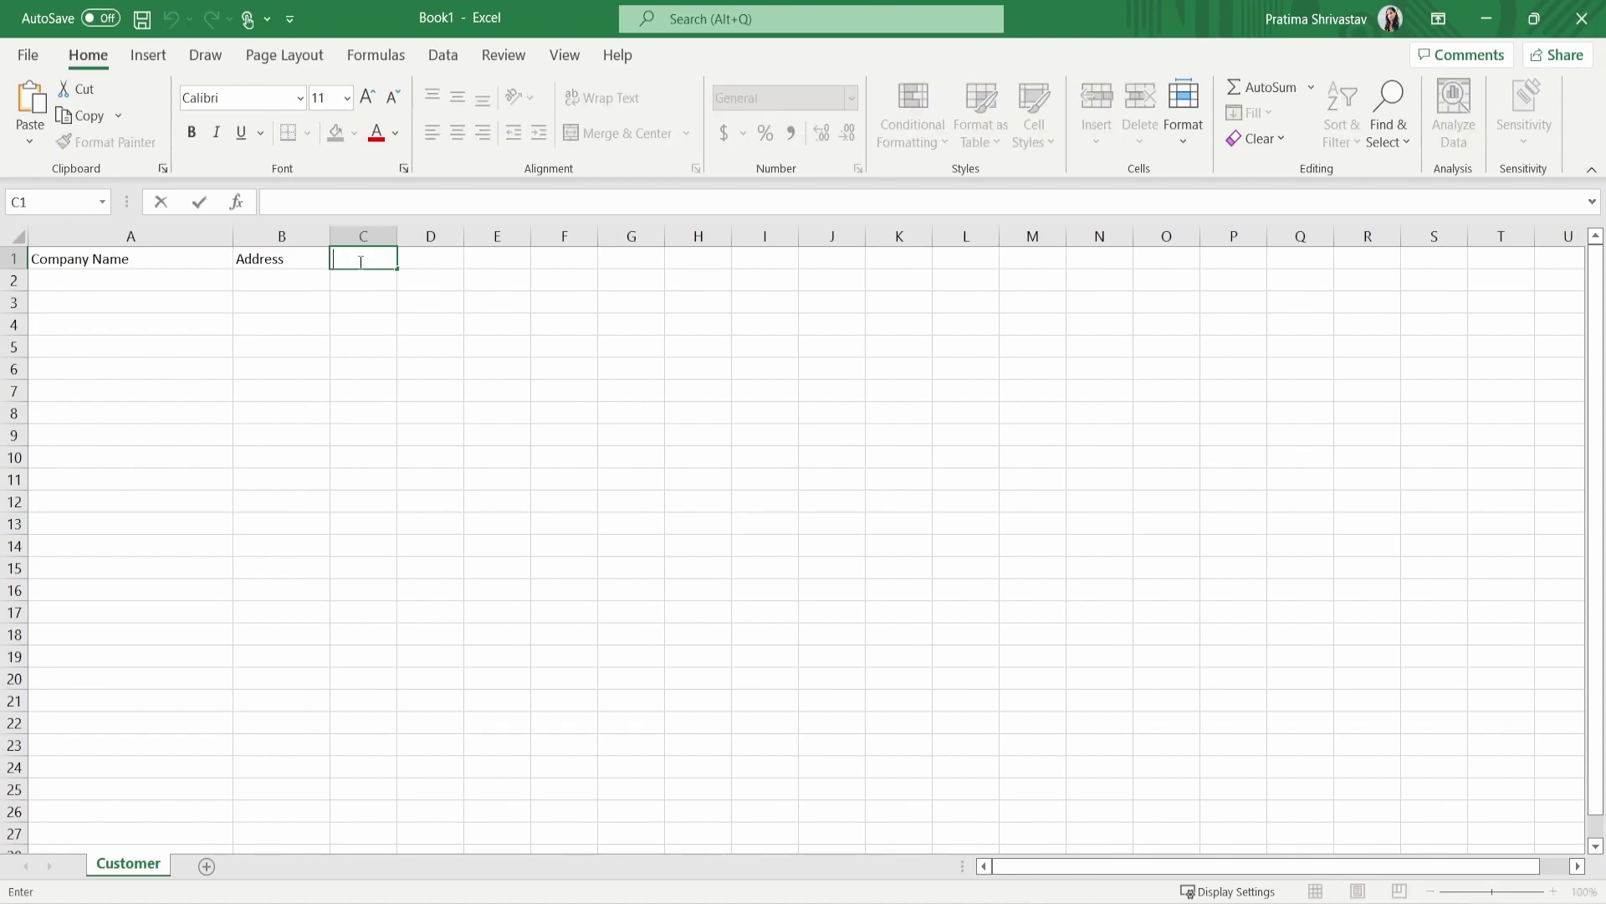
text(Revenue)
key(Return)
click(430, 261)
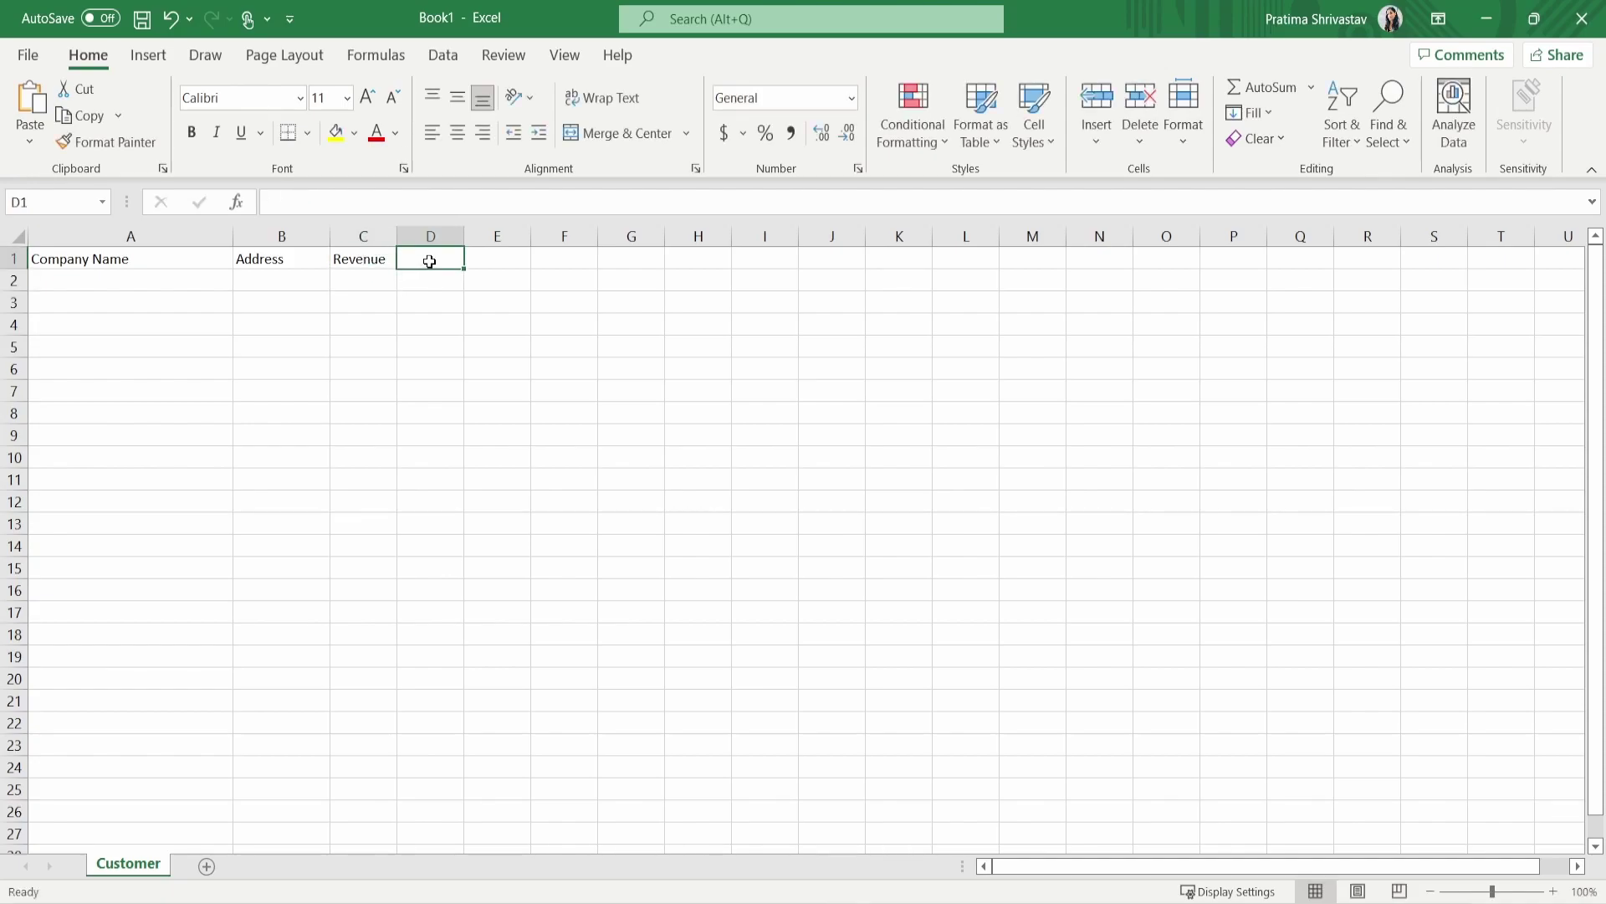
text(EMplo)
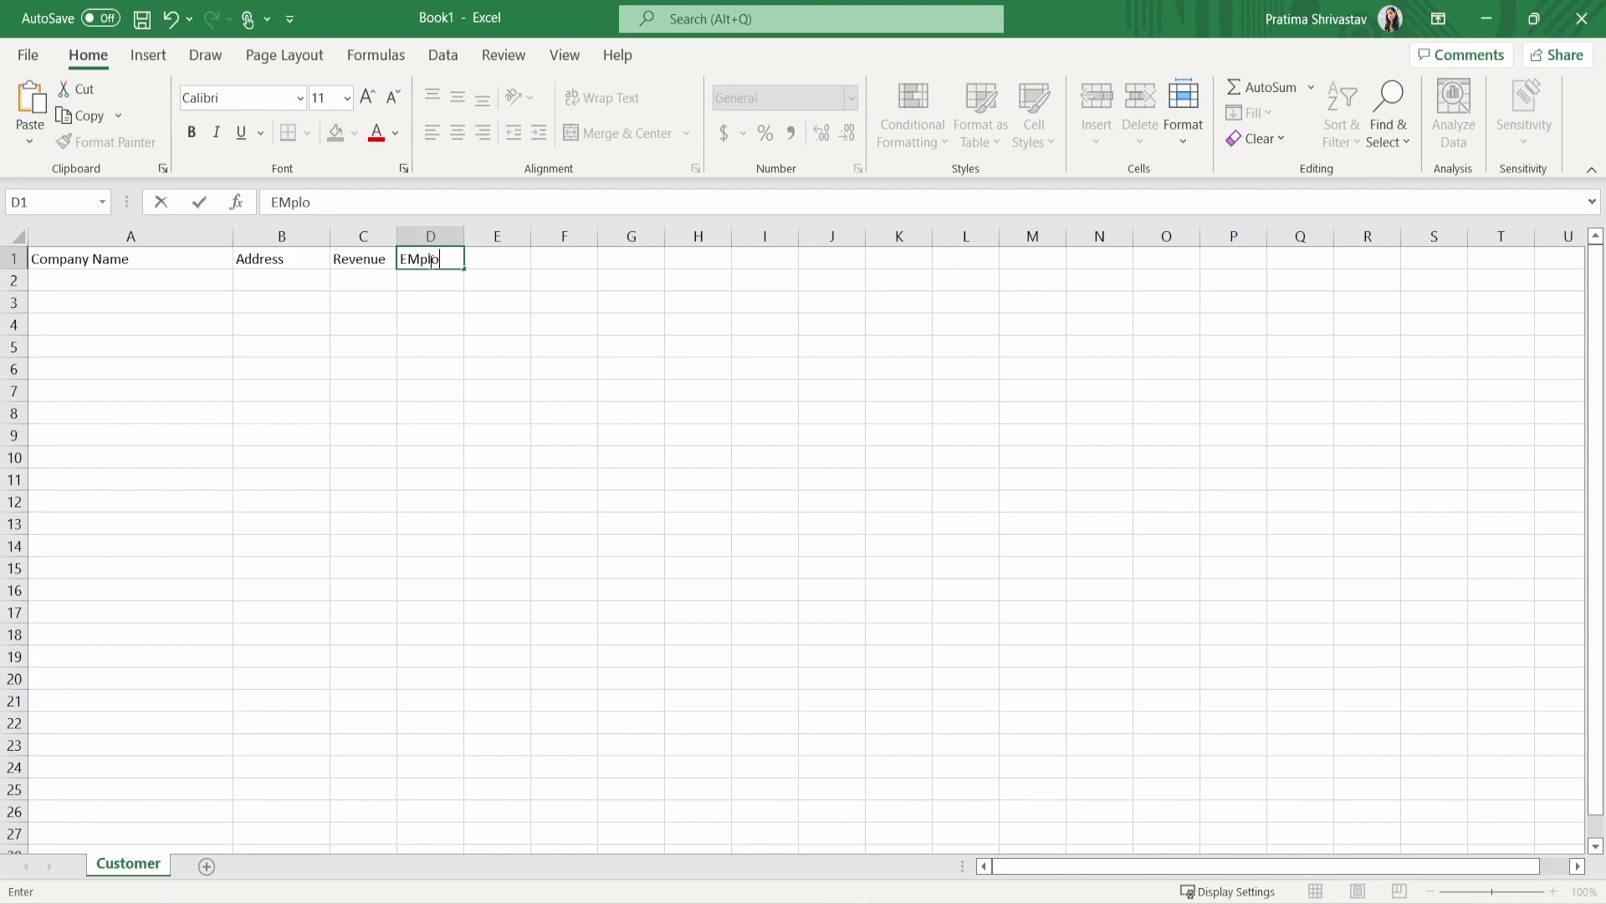
text(yess)
key(BackSpace)
key(BackSpace)
text(es)
click(456, 311)
drag(464, 236, 504, 237)
click(506, 346)
Step: Review the Company Name and Address headers and select columns A through D
click(127, 253)
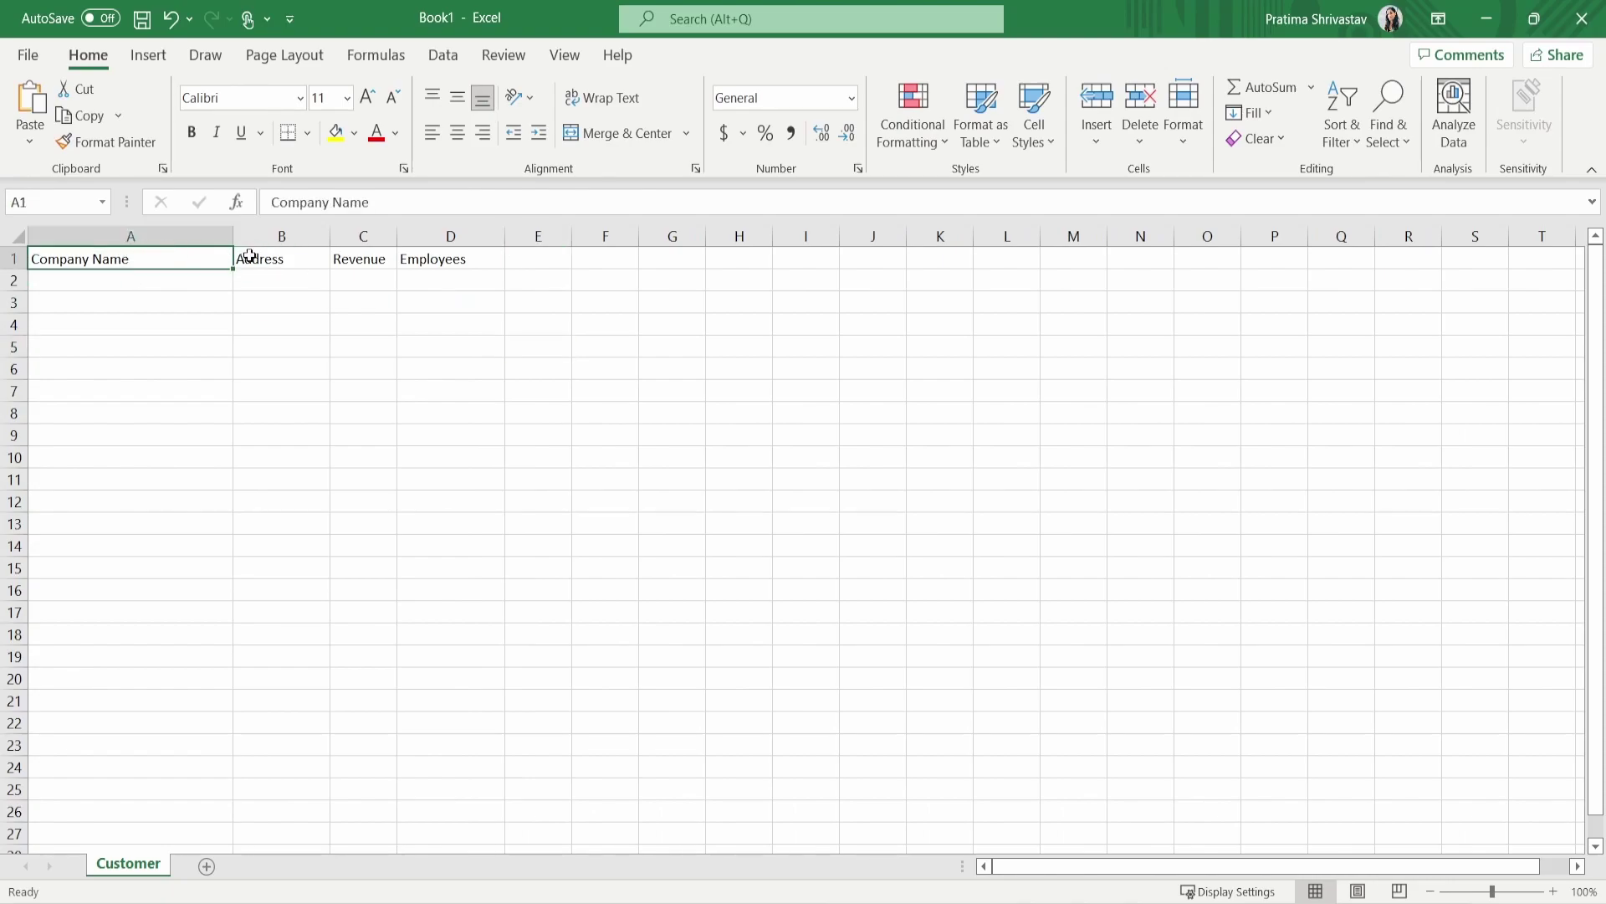
click(272, 259)
click(186, 237)
click(269, 237)
click(373, 237)
click(451, 237)
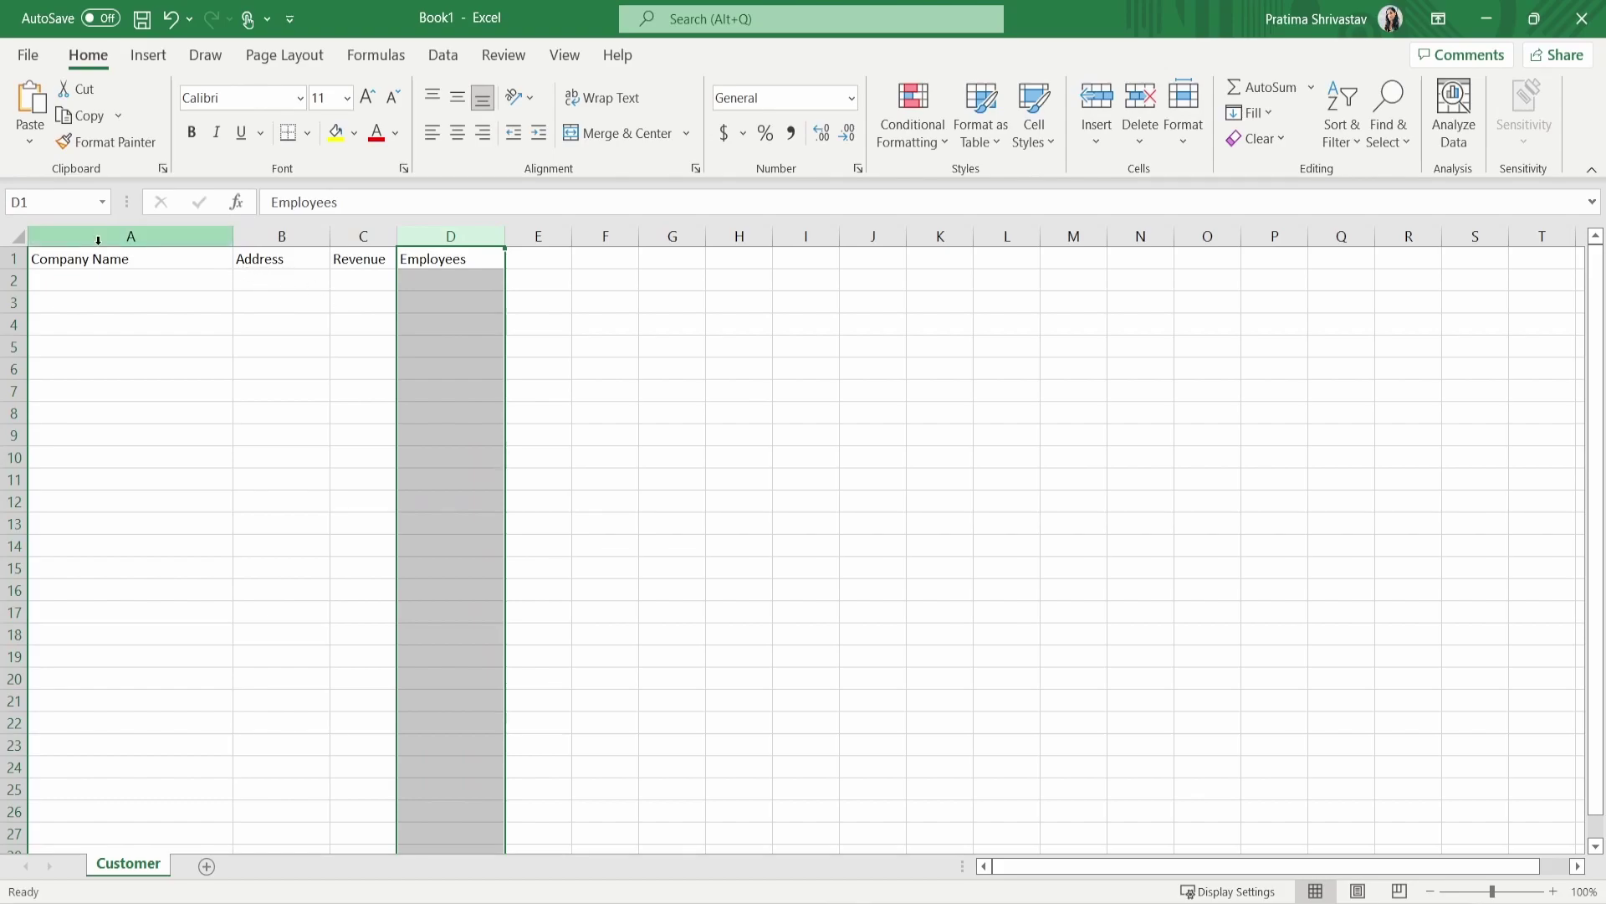
Step: Enter ABC inc, Acme Inc and Philadlephia Library in cells A2 to A4
click(14, 281)
double_click(68, 283)
text(ABC inc)
key(Return)
text(Acme Inc)
key(Return)
text(Philadlephia Library)
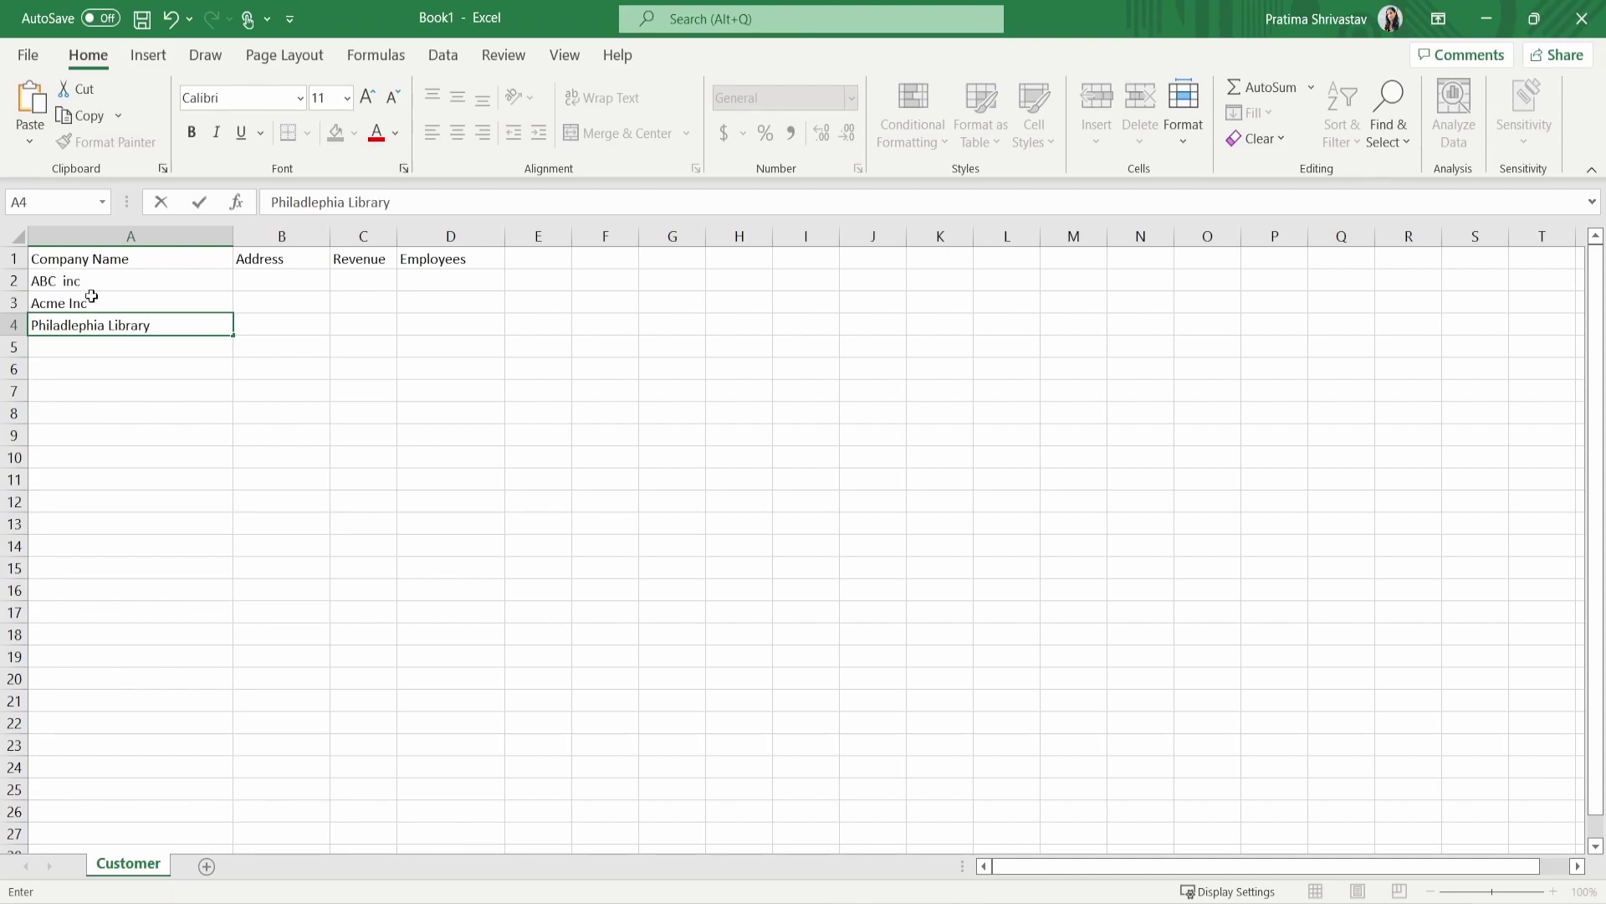
Step: Select the empty Revenue and Employees cells, then the whole ABC inc row
click(281, 275)
drag(358, 276, 385, 387)
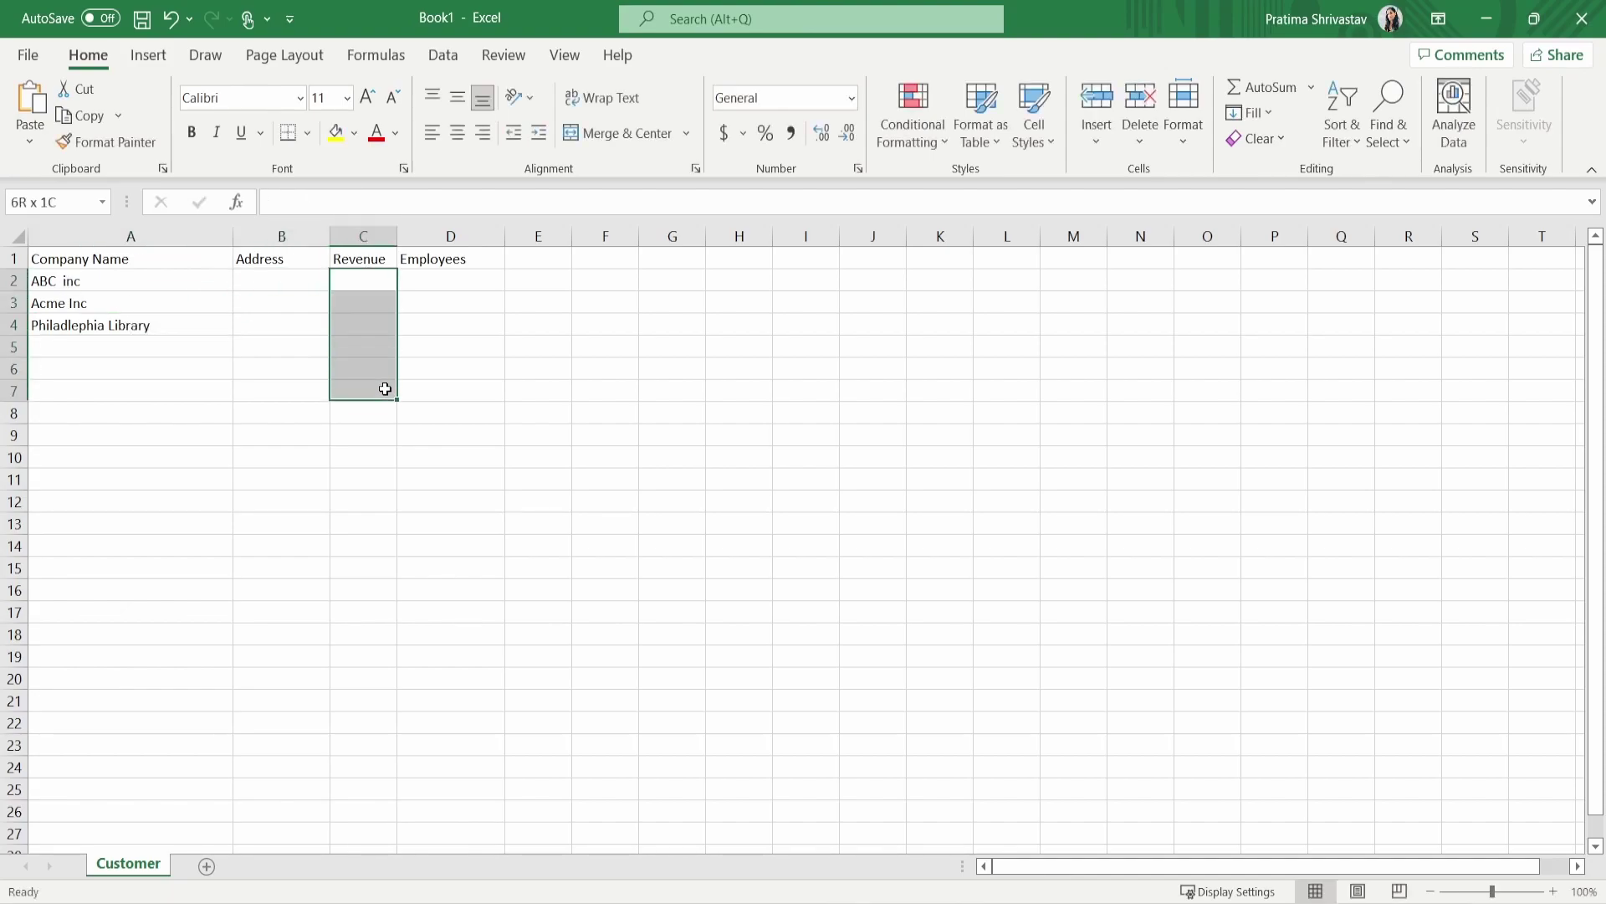
drag(477, 276, 484, 313)
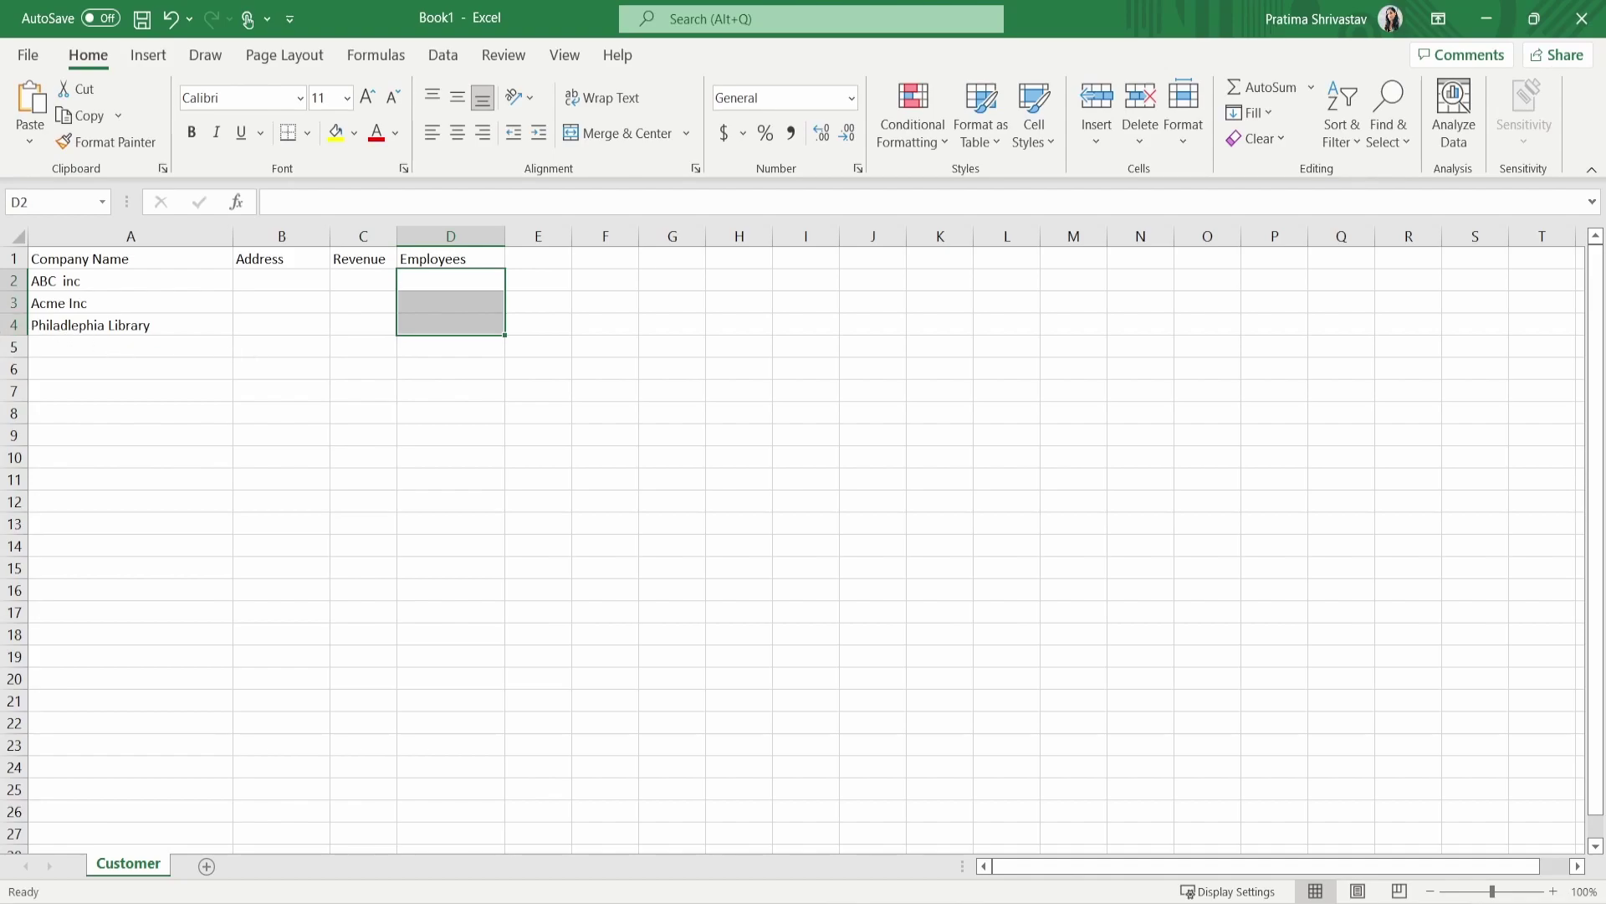
click(13, 280)
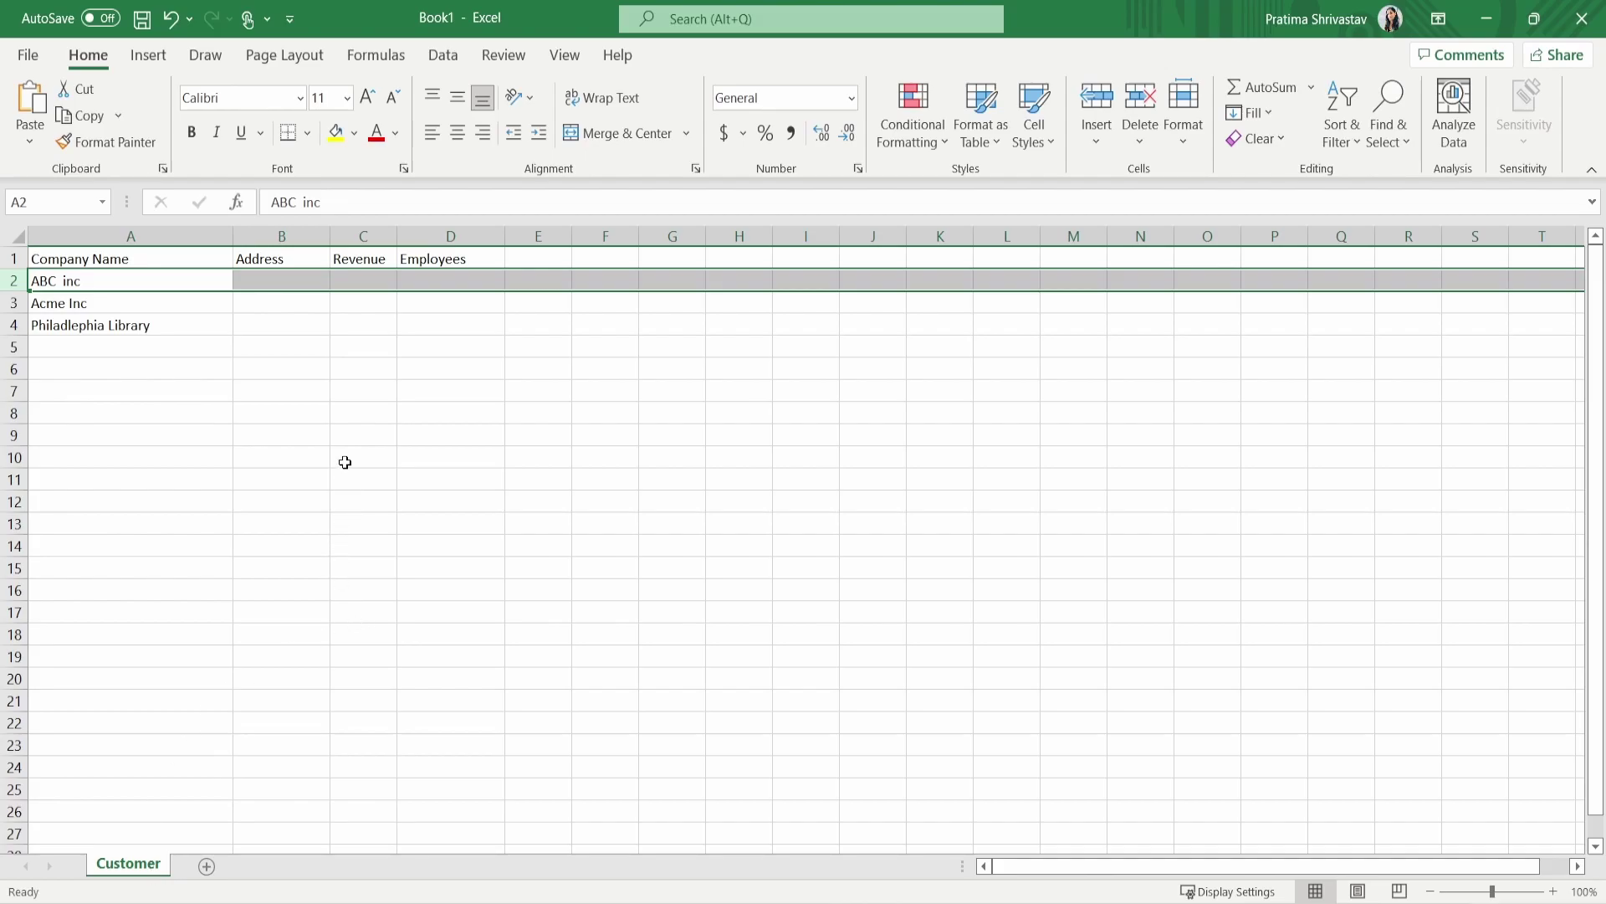
Step: Add a new sheet and name it 'pEOPLE'
click(207, 866)
double_click(205, 866)
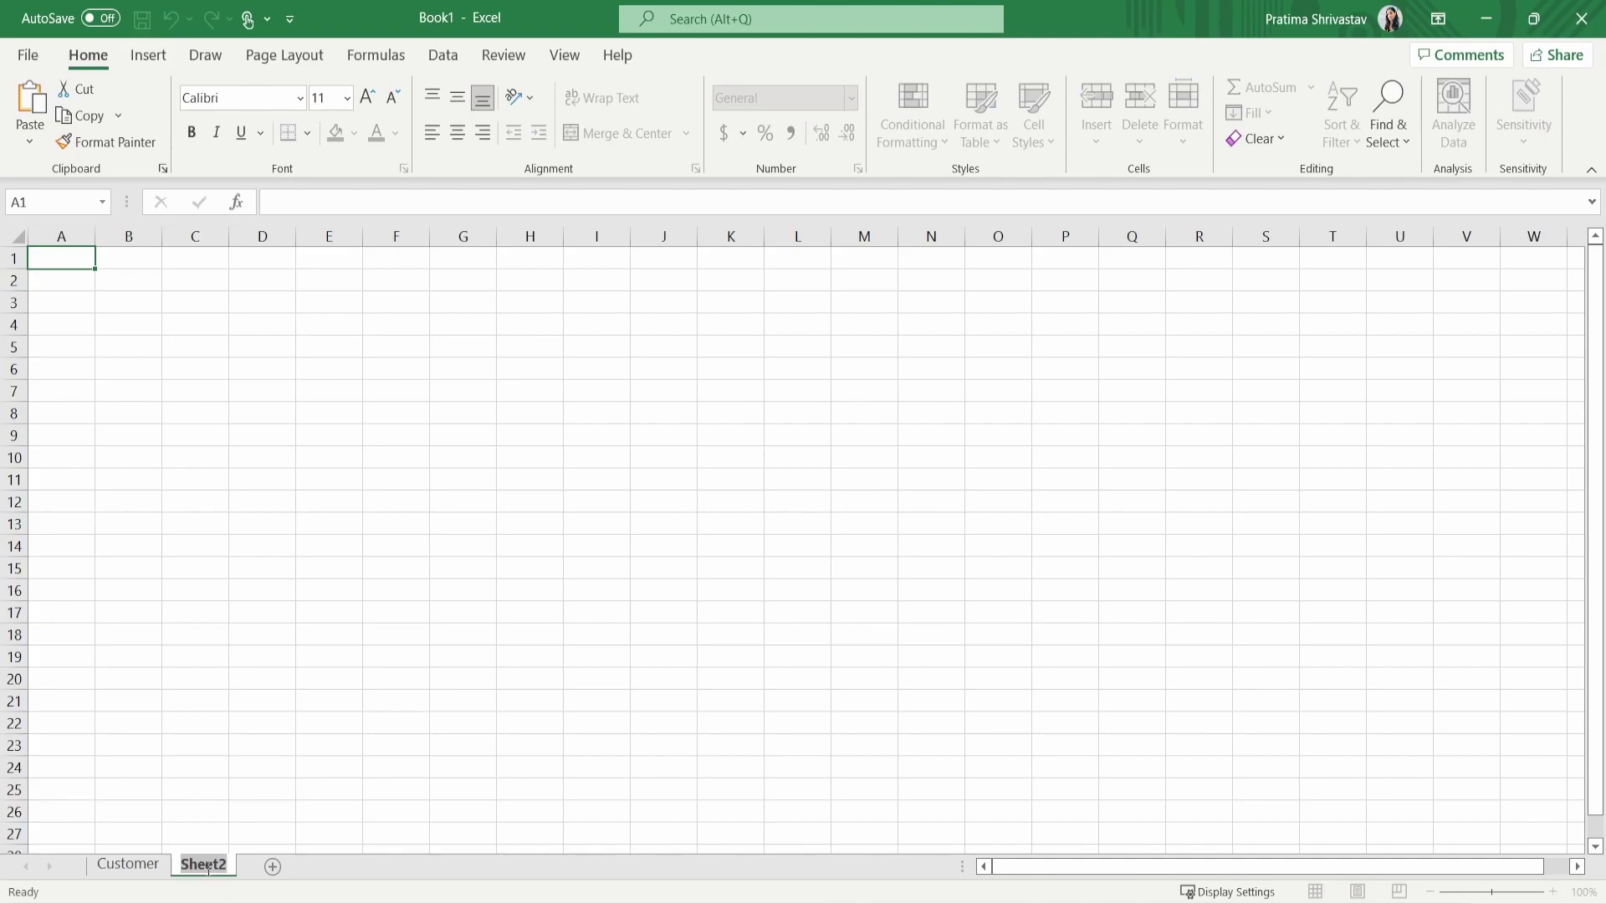
text(pEOPLE)
click(77, 259)
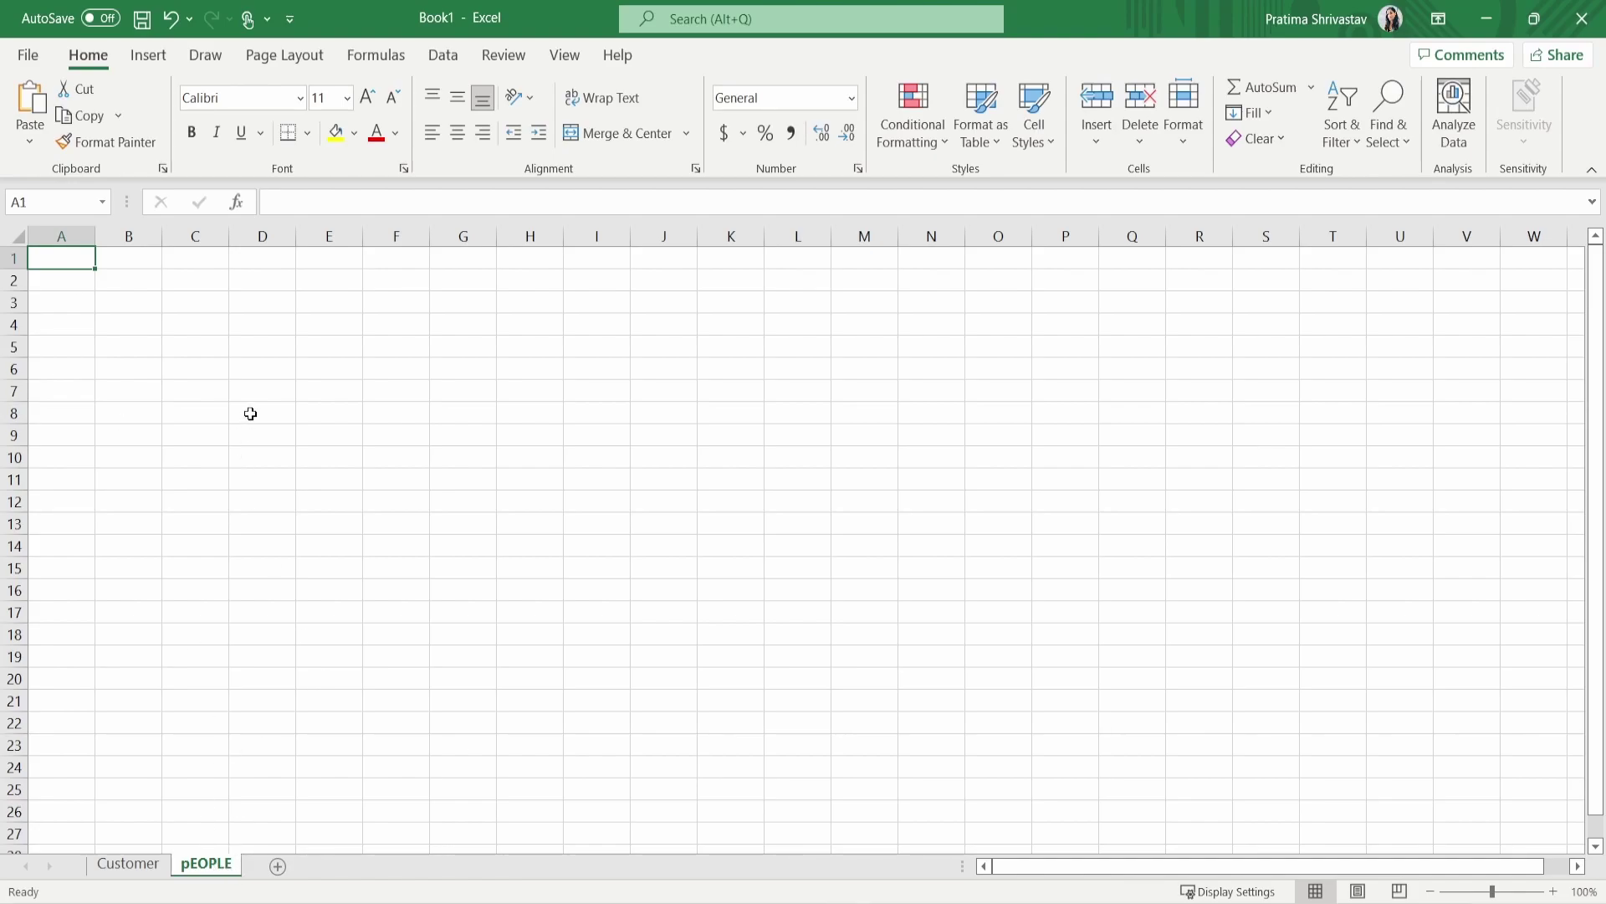
Step: Enter the ForstName and LaSTnAME headers in A1 and B1
double_click(62, 256)
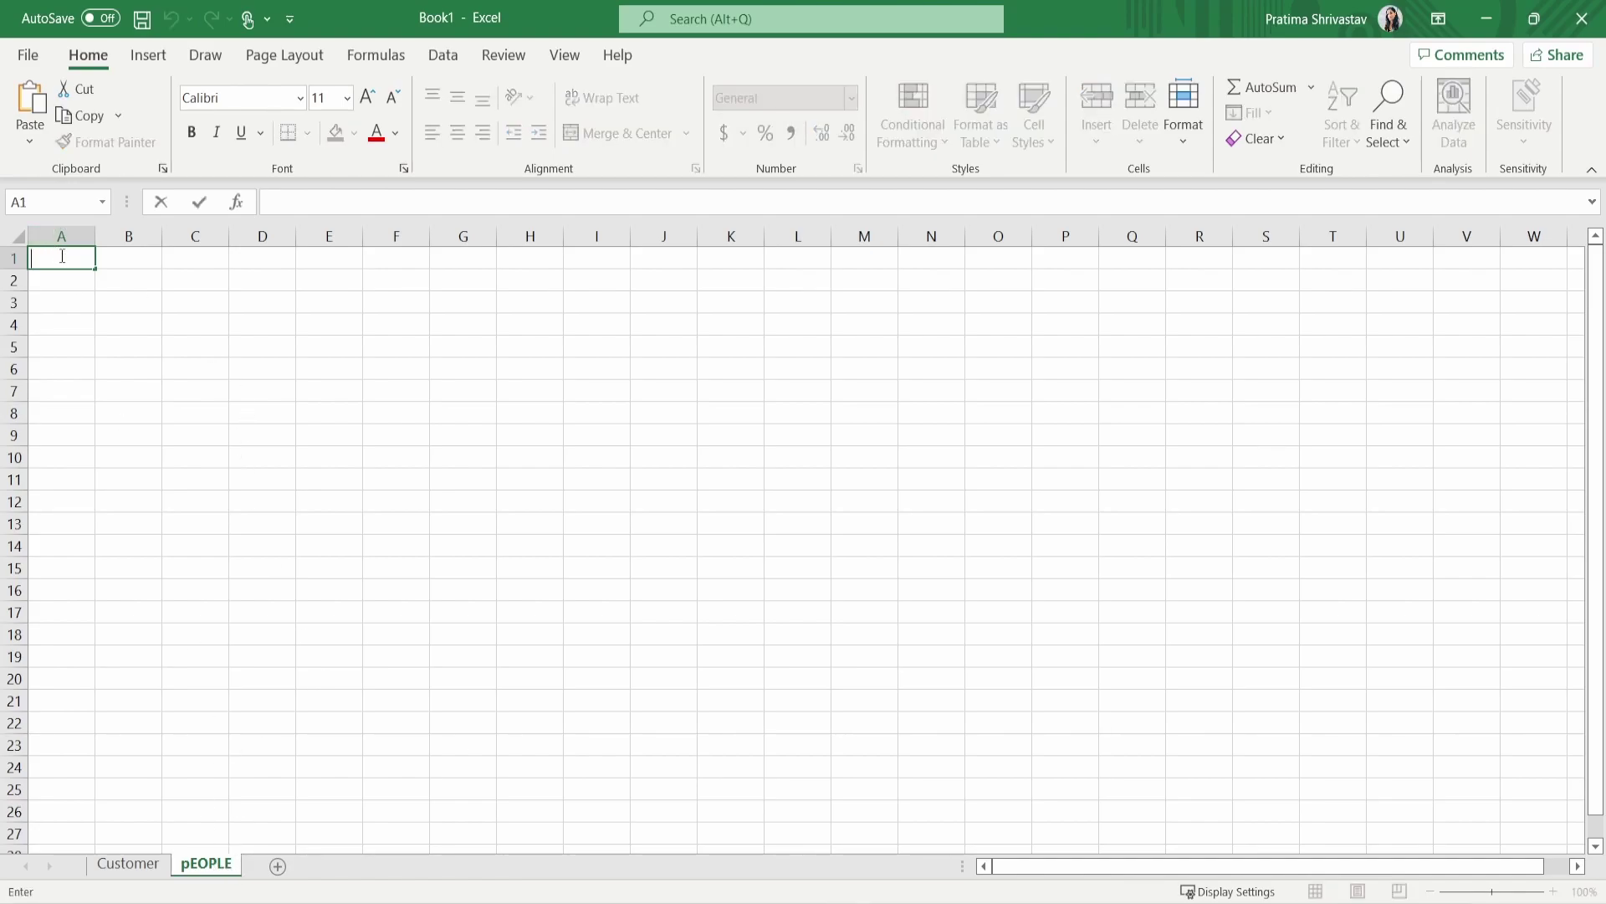
text(ForstName)
key(Tab)
text(LaSTnAME)
drag(98, 260, 172, 263)
click(189, 269)
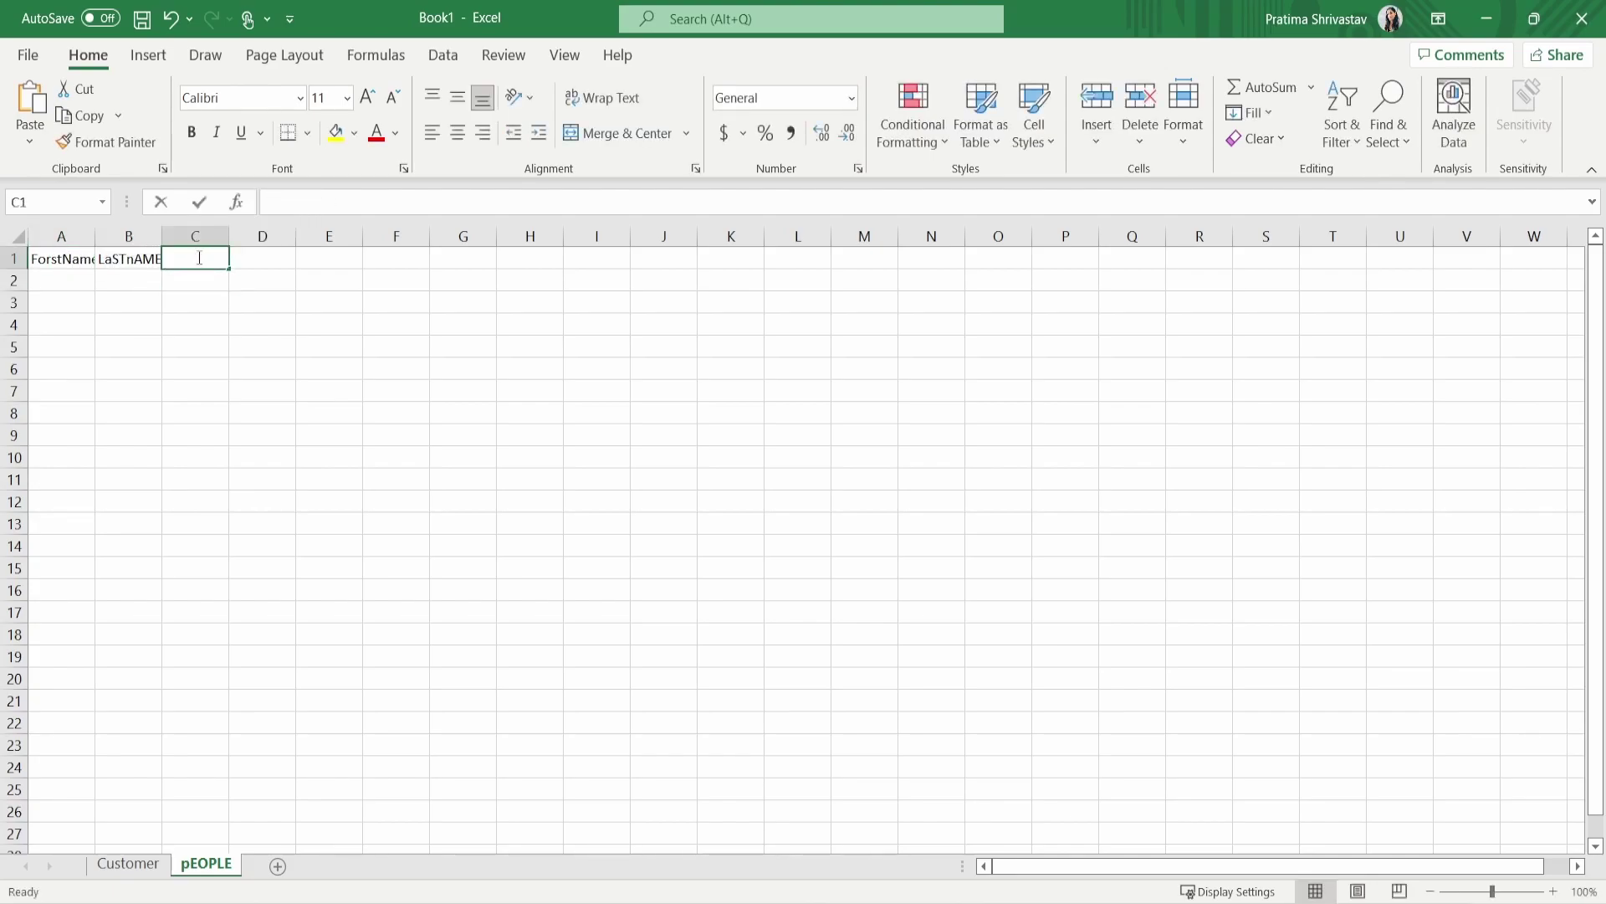
Step: Add the Email, Phone and company headers across row 1, correcting the Phone typo
text(Email)
key(Tab)
text(Phoen)
key(BackSpace)
key(BackSpace)
text(ne)
key(Tab)
text(company)
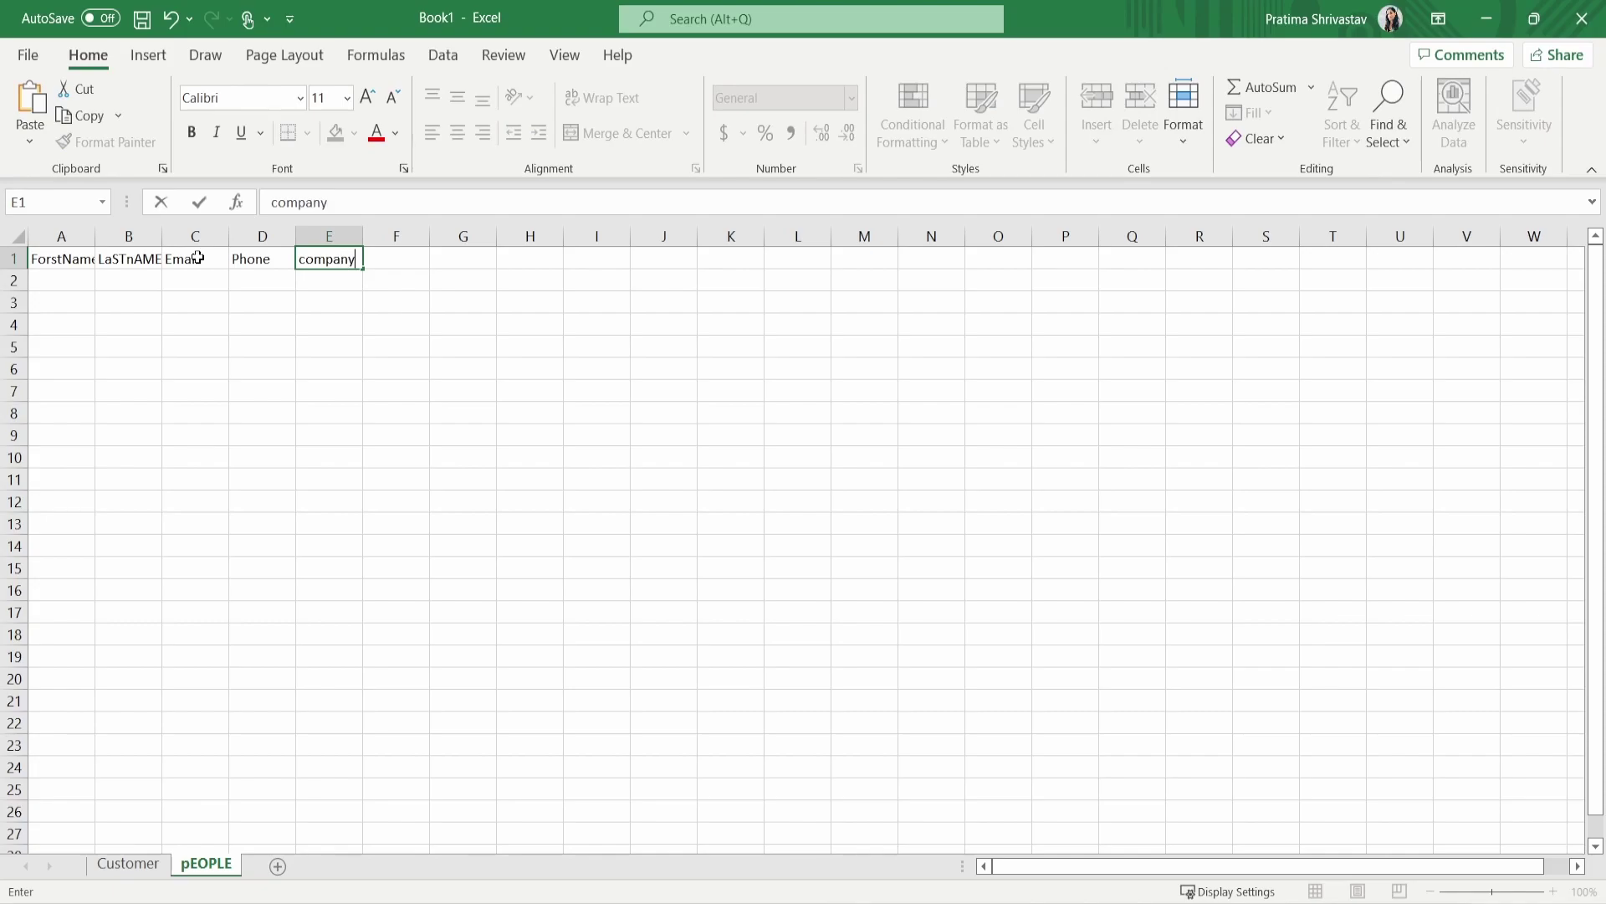
click(234, 301)
Step: Correct the A1 header to 'FirstName' and widen column A
double_click(73, 261)
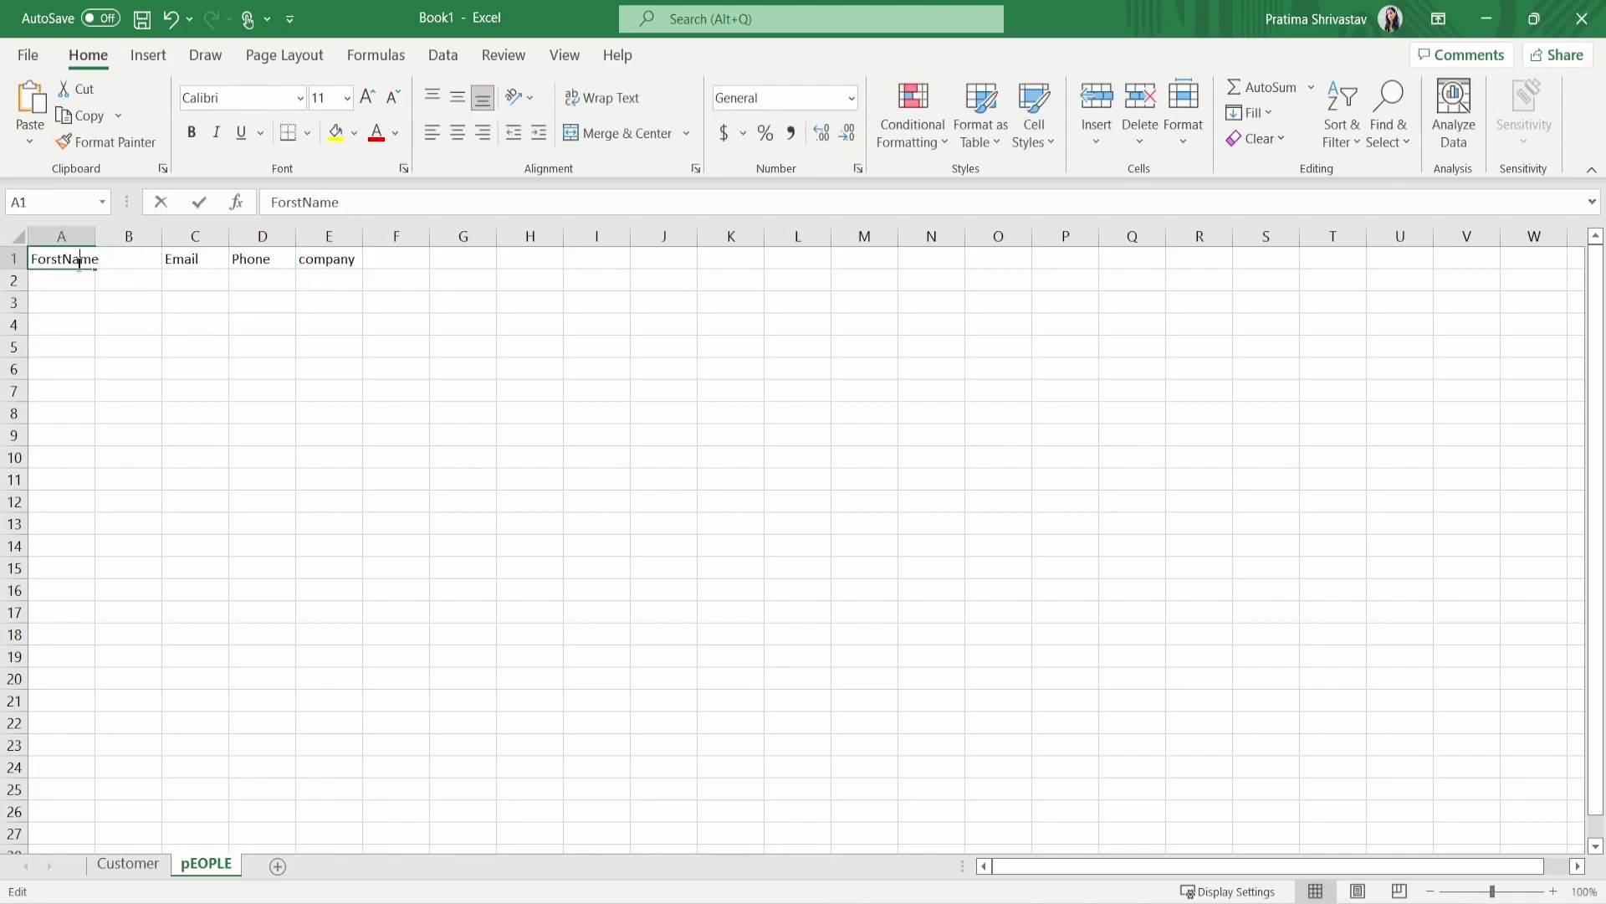
text(FirstName)
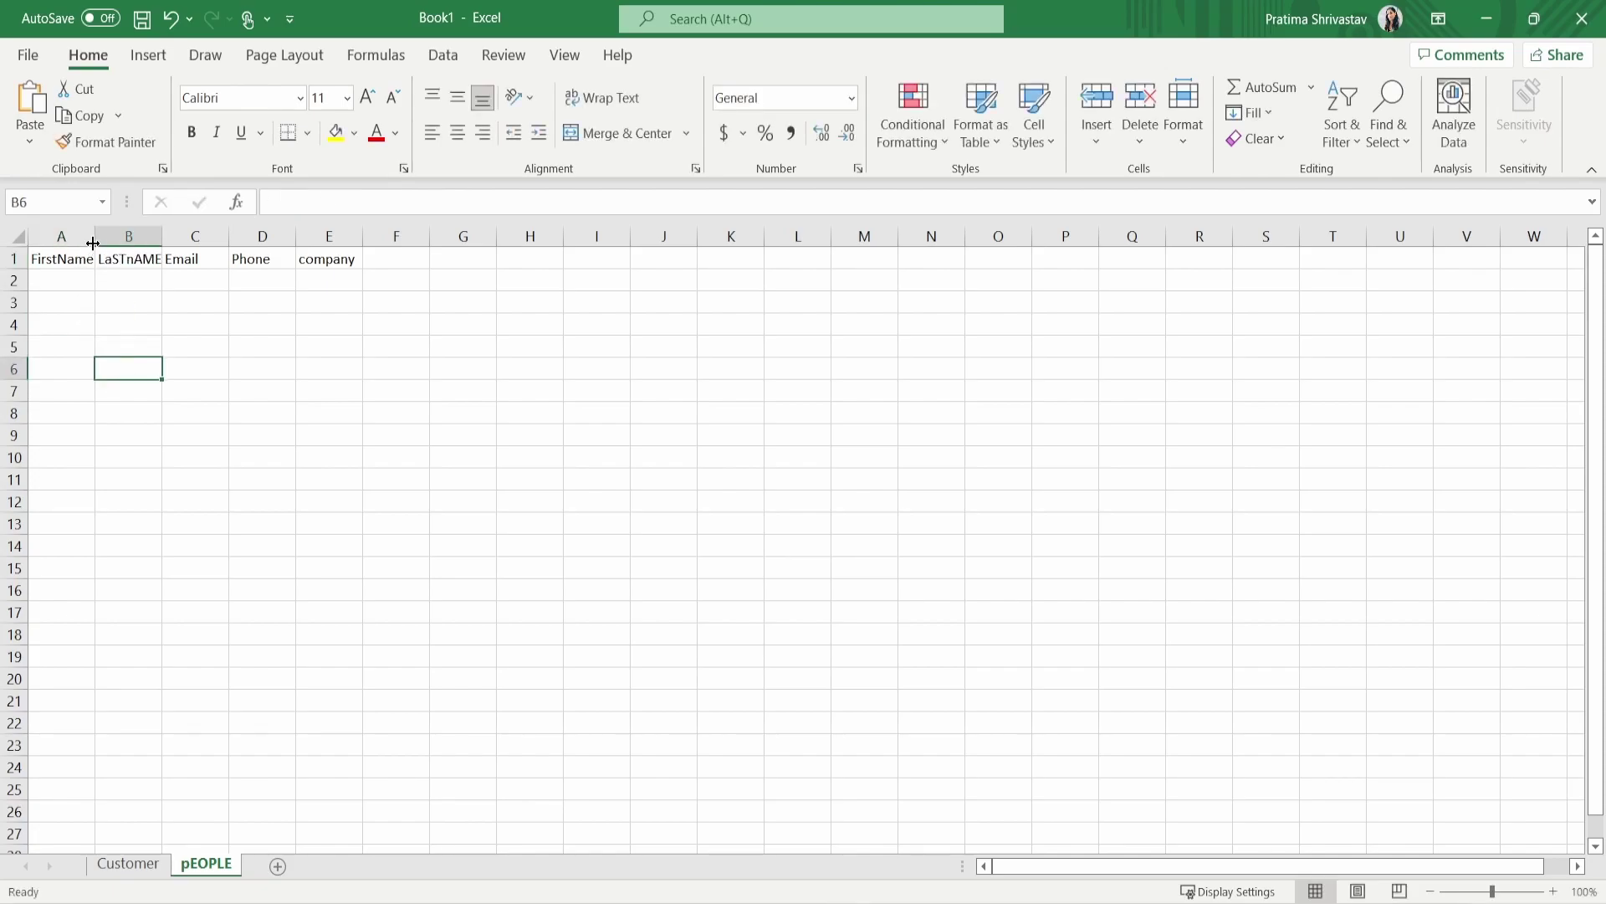
drag(95, 236, 139, 237)
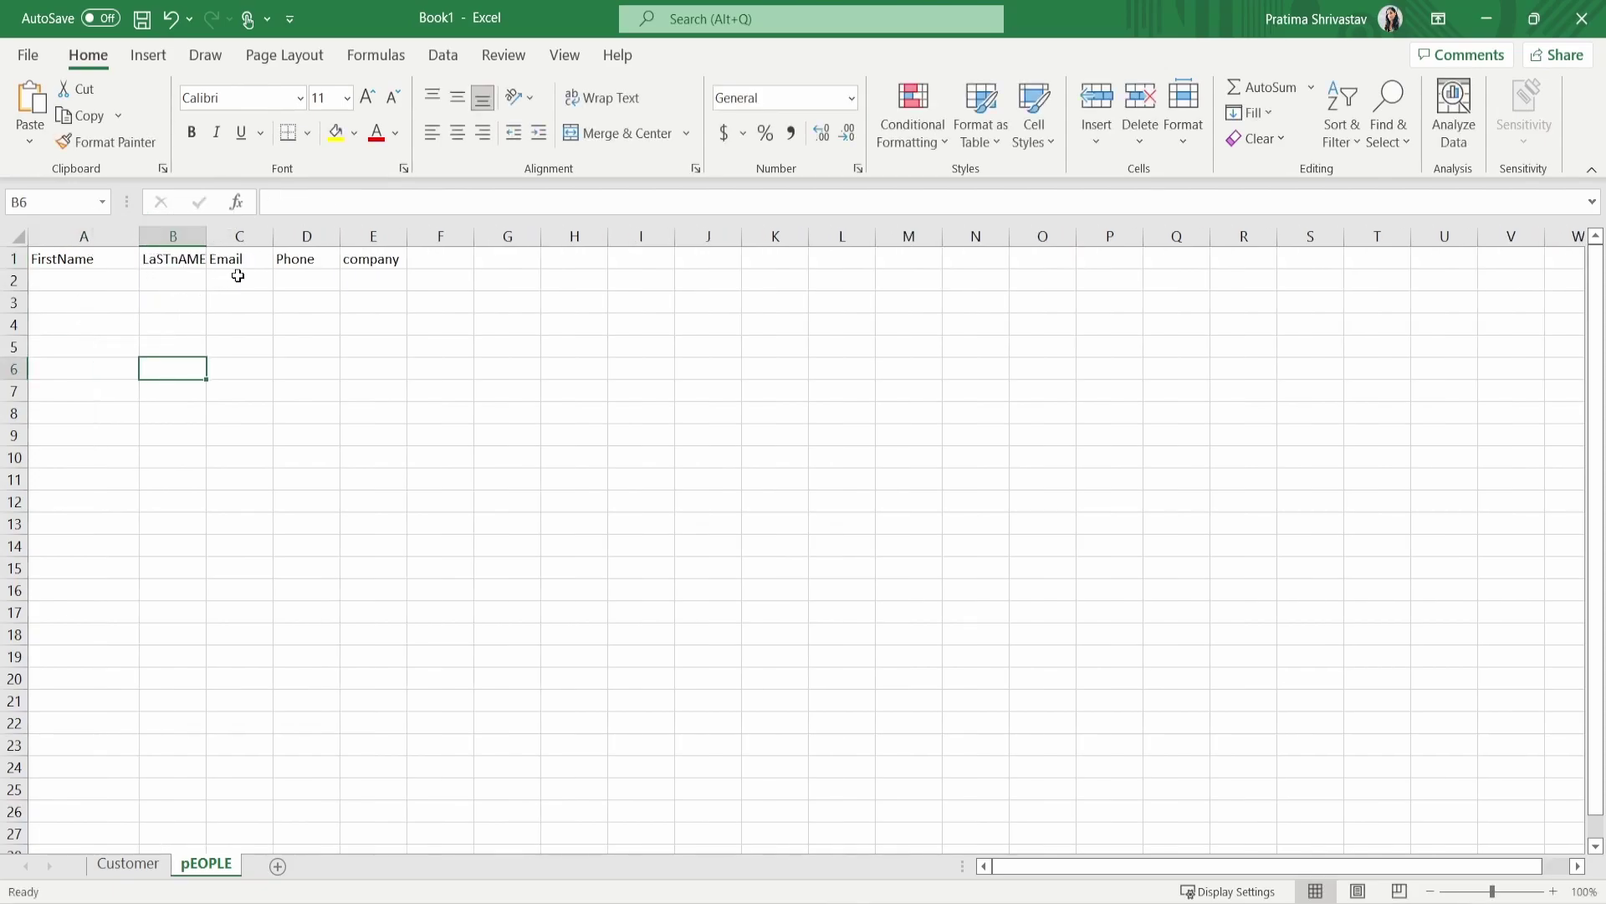
Step: Enter John, Doe, Acme Inc in row 2, checking the company name on the Customer sheet
click(128, 278)
text(John)
key(Tab)
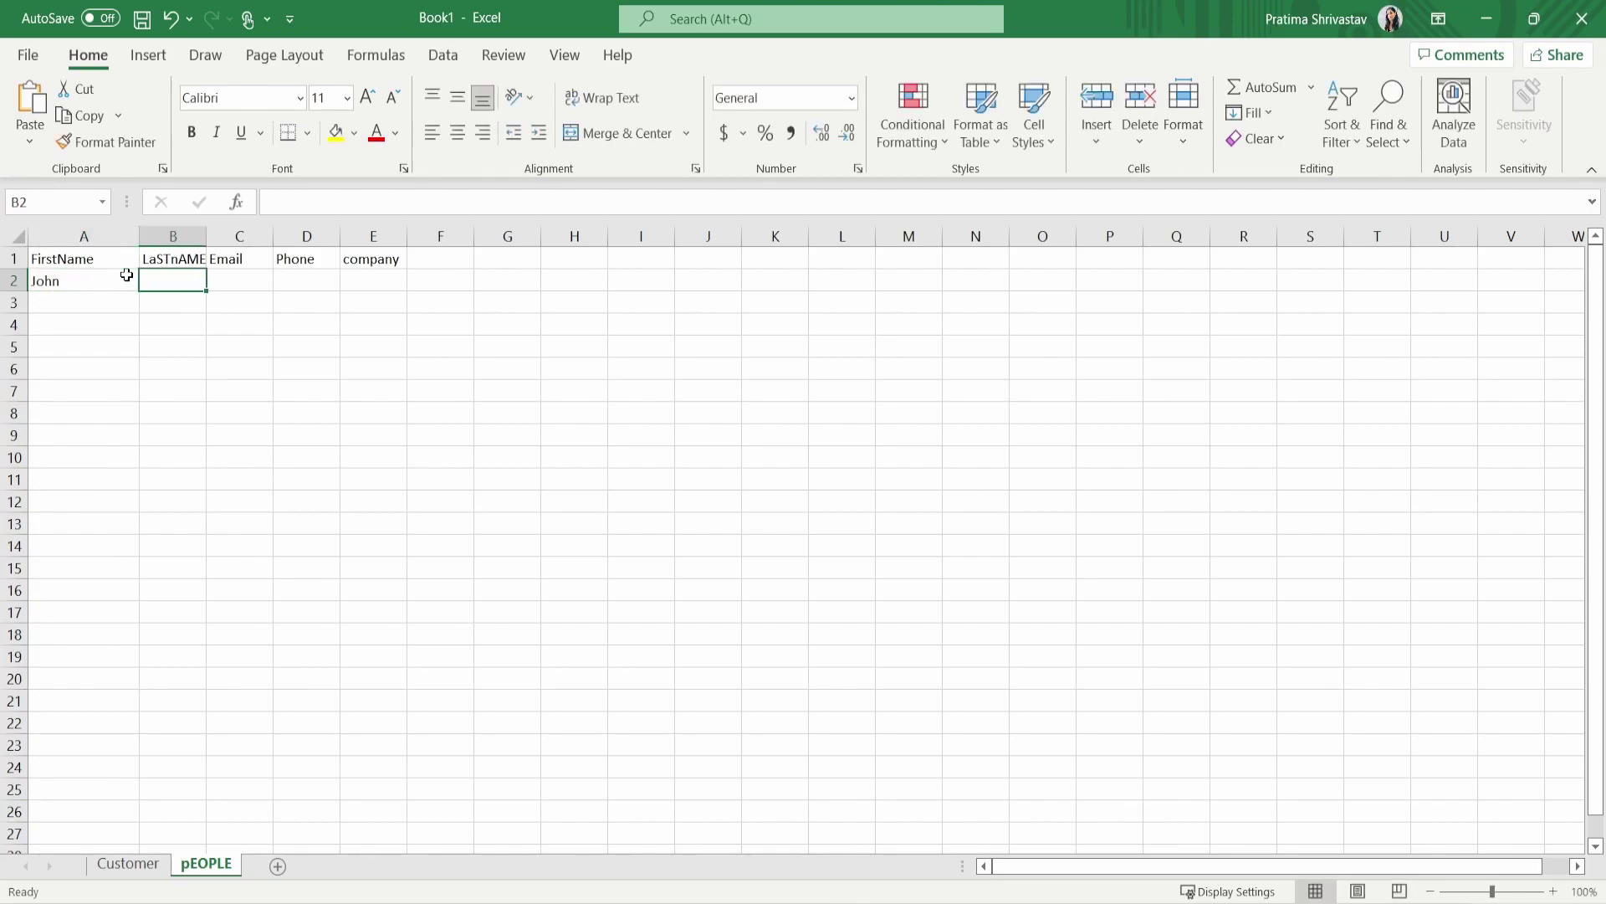
text(Doe)
key(Tab)
key(Tab)
key(Tab)
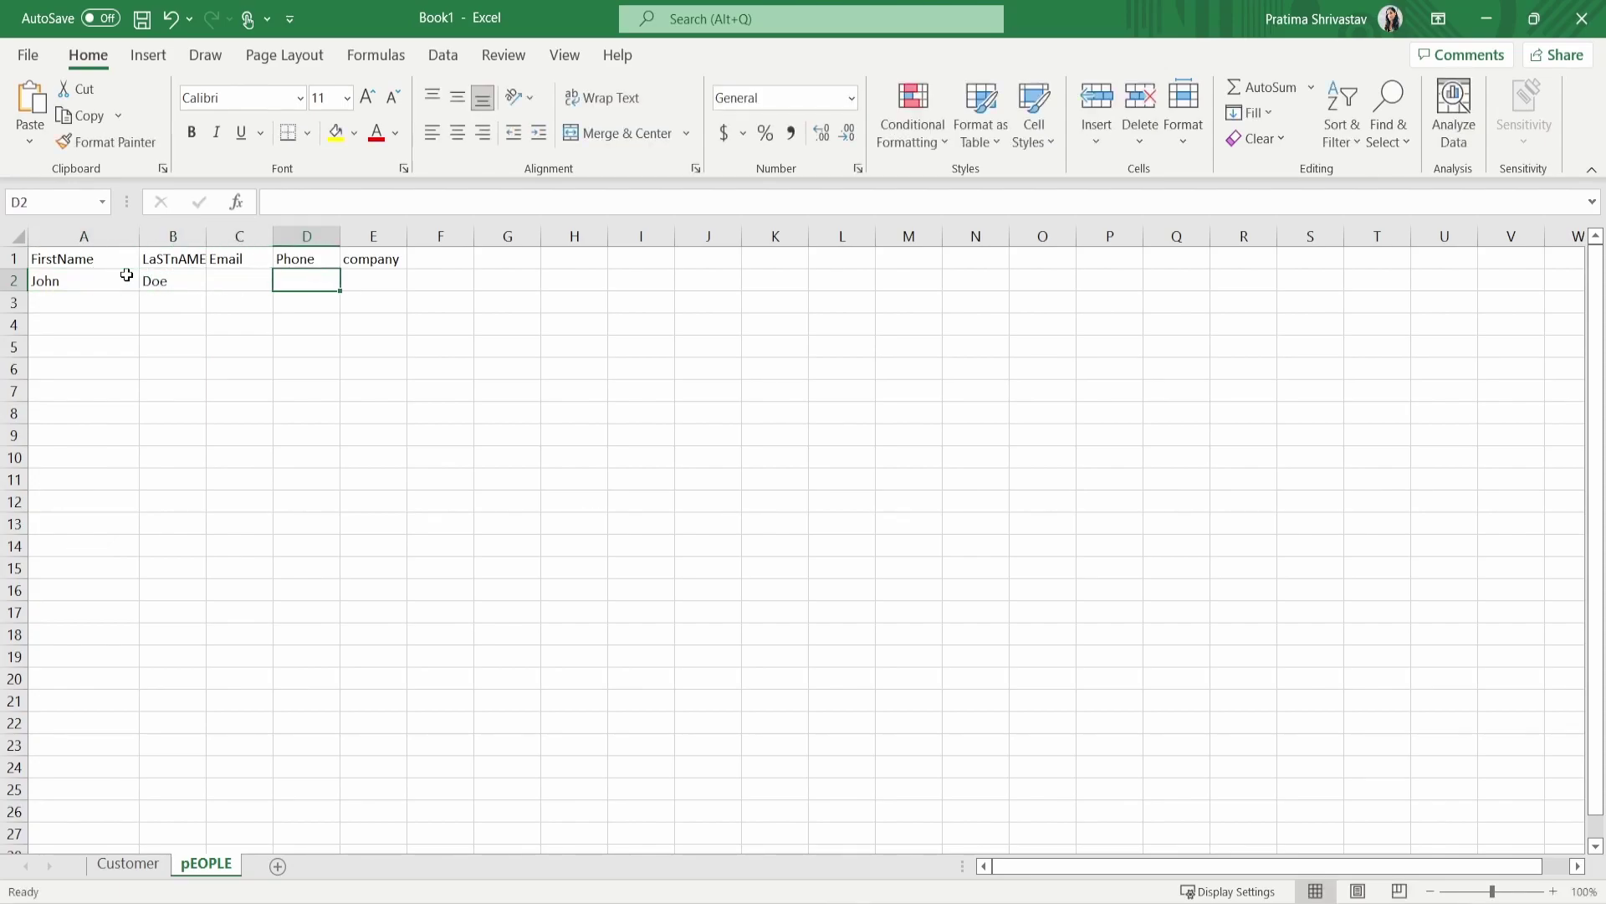
text(Acme Inc)
click(127, 863)
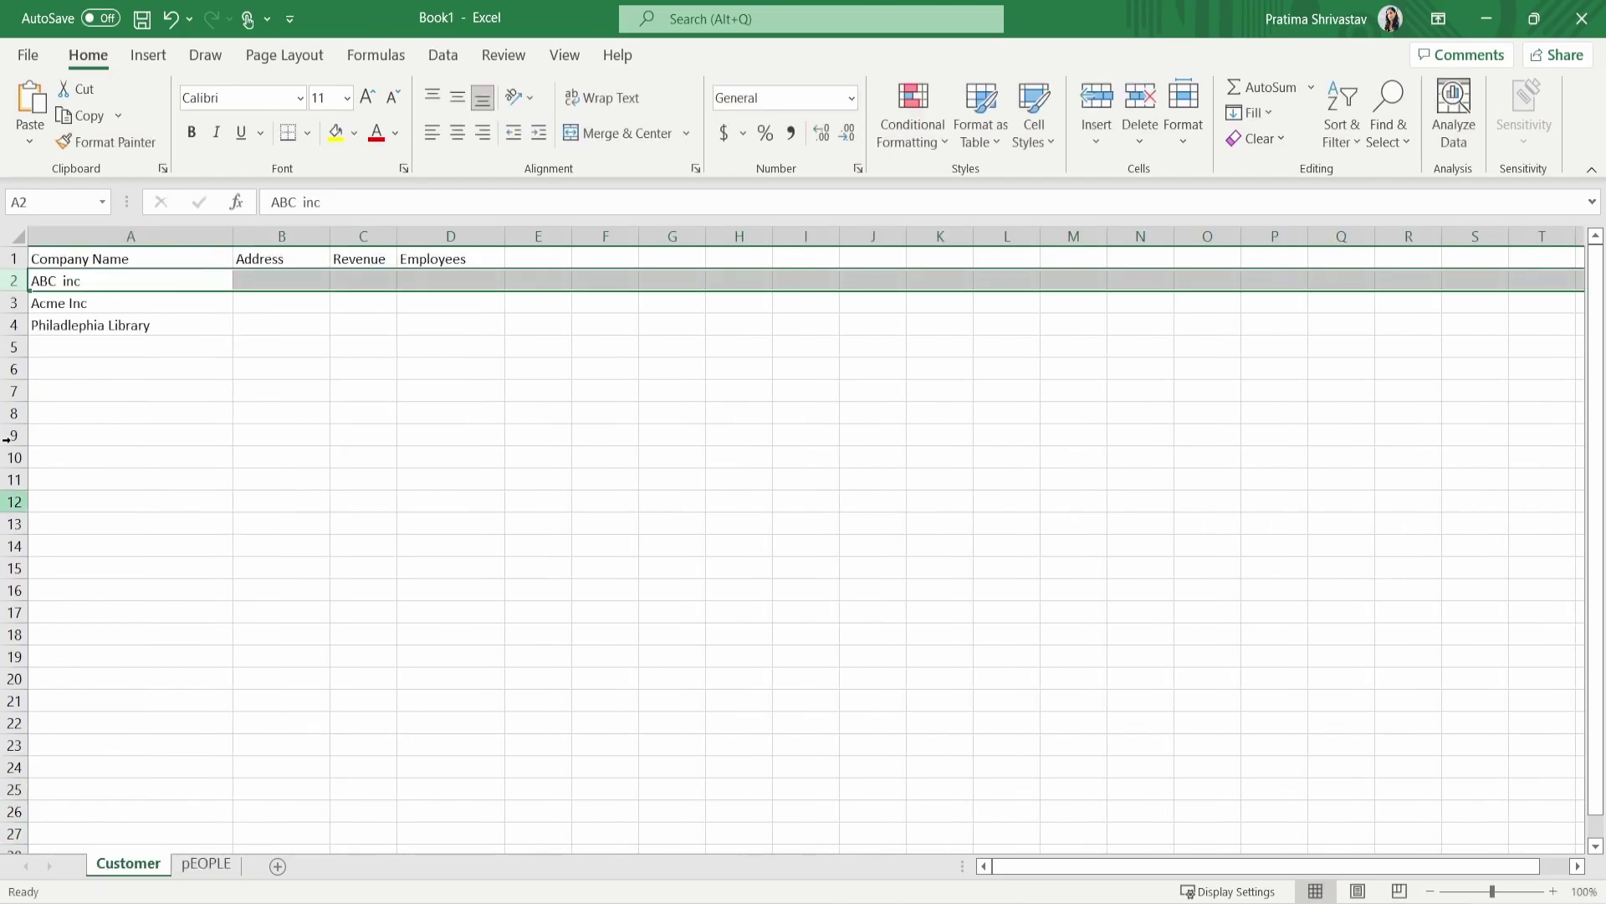
click(66, 299)
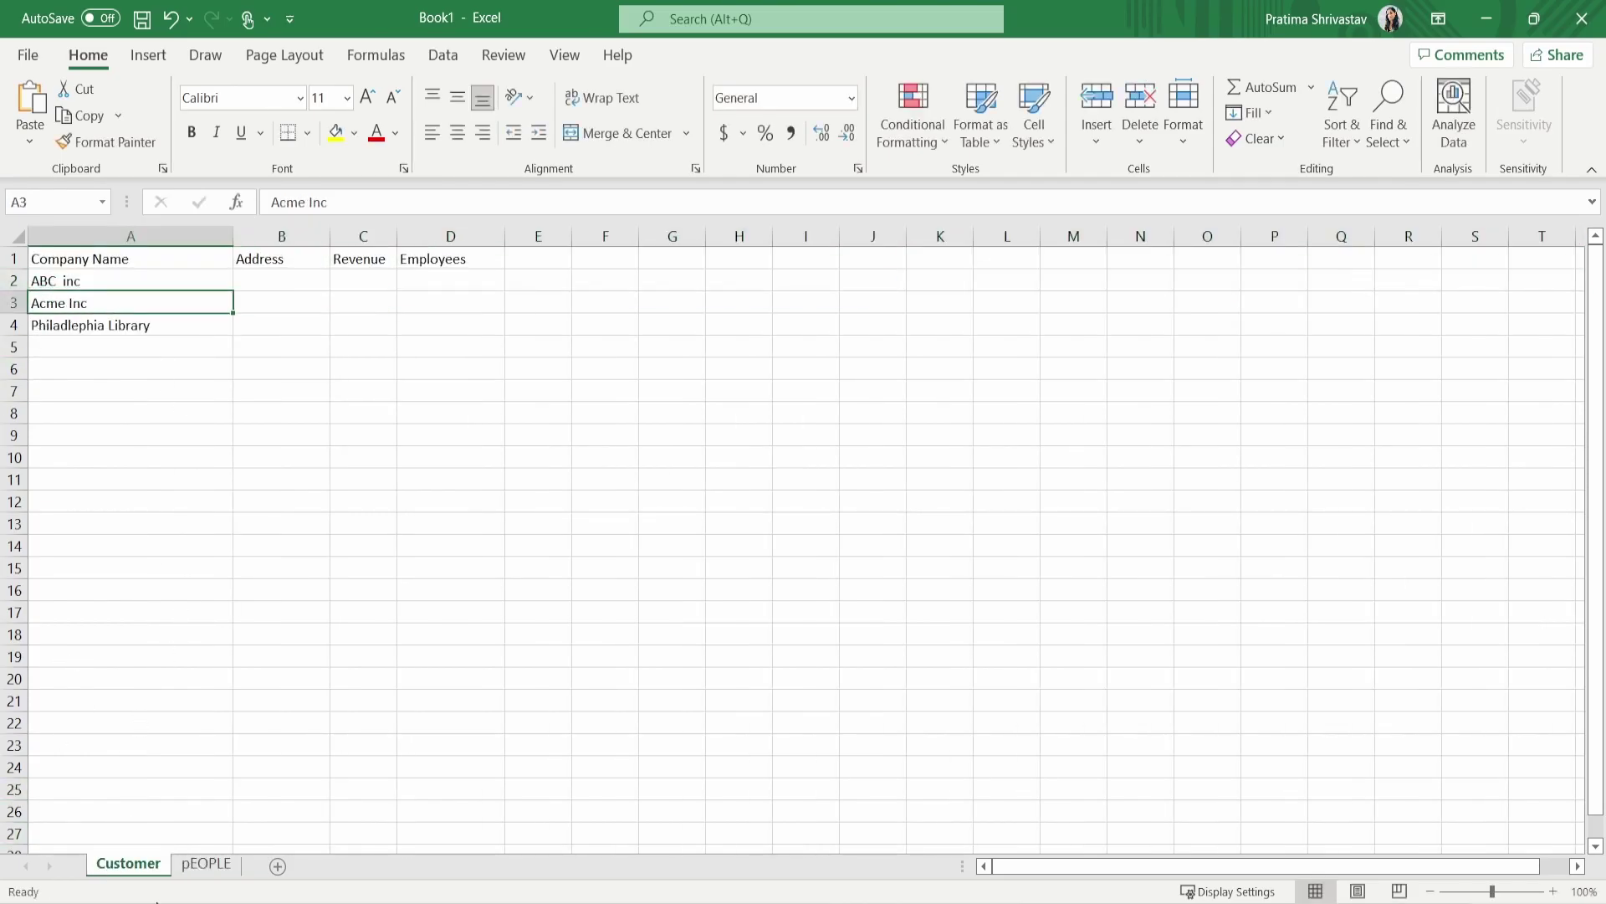
click(206, 862)
Step: Enter Jane, Doe, ABC inc as the second contact in row 3
click(115, 303)
text(Jane)
key(Tab)
text(Doe)
key(Tab)
key(Tab)
key(Tab)
text(ABC in)
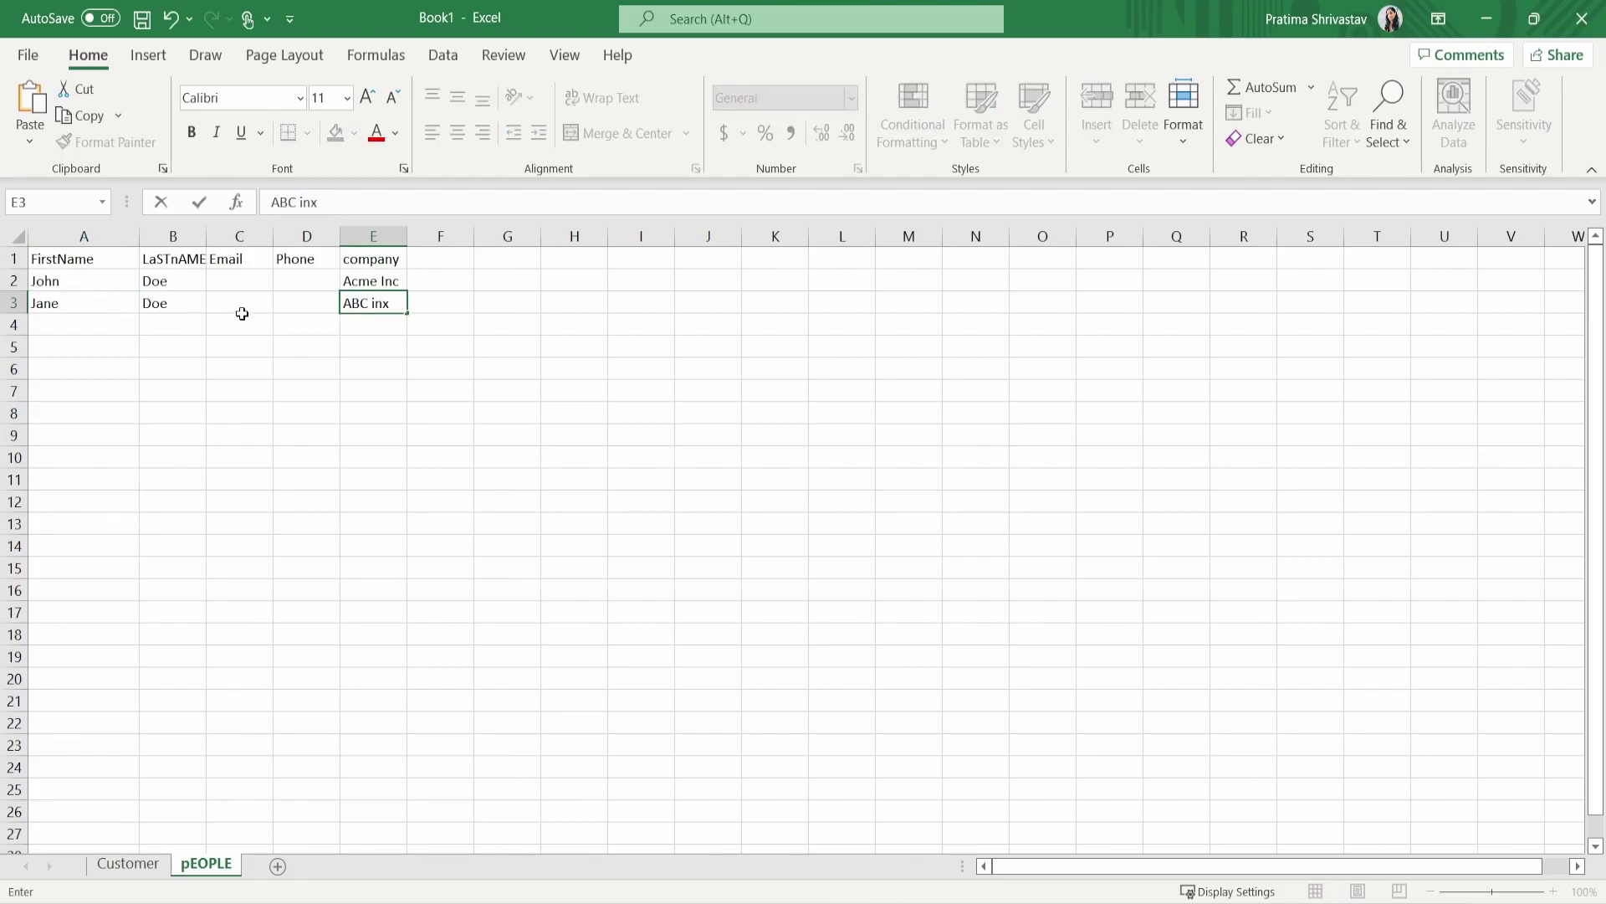
text(c)
Step: Select rows 2 through 4, then switch to the Salesforce browser window
click(13, 280)
click(19, 302)
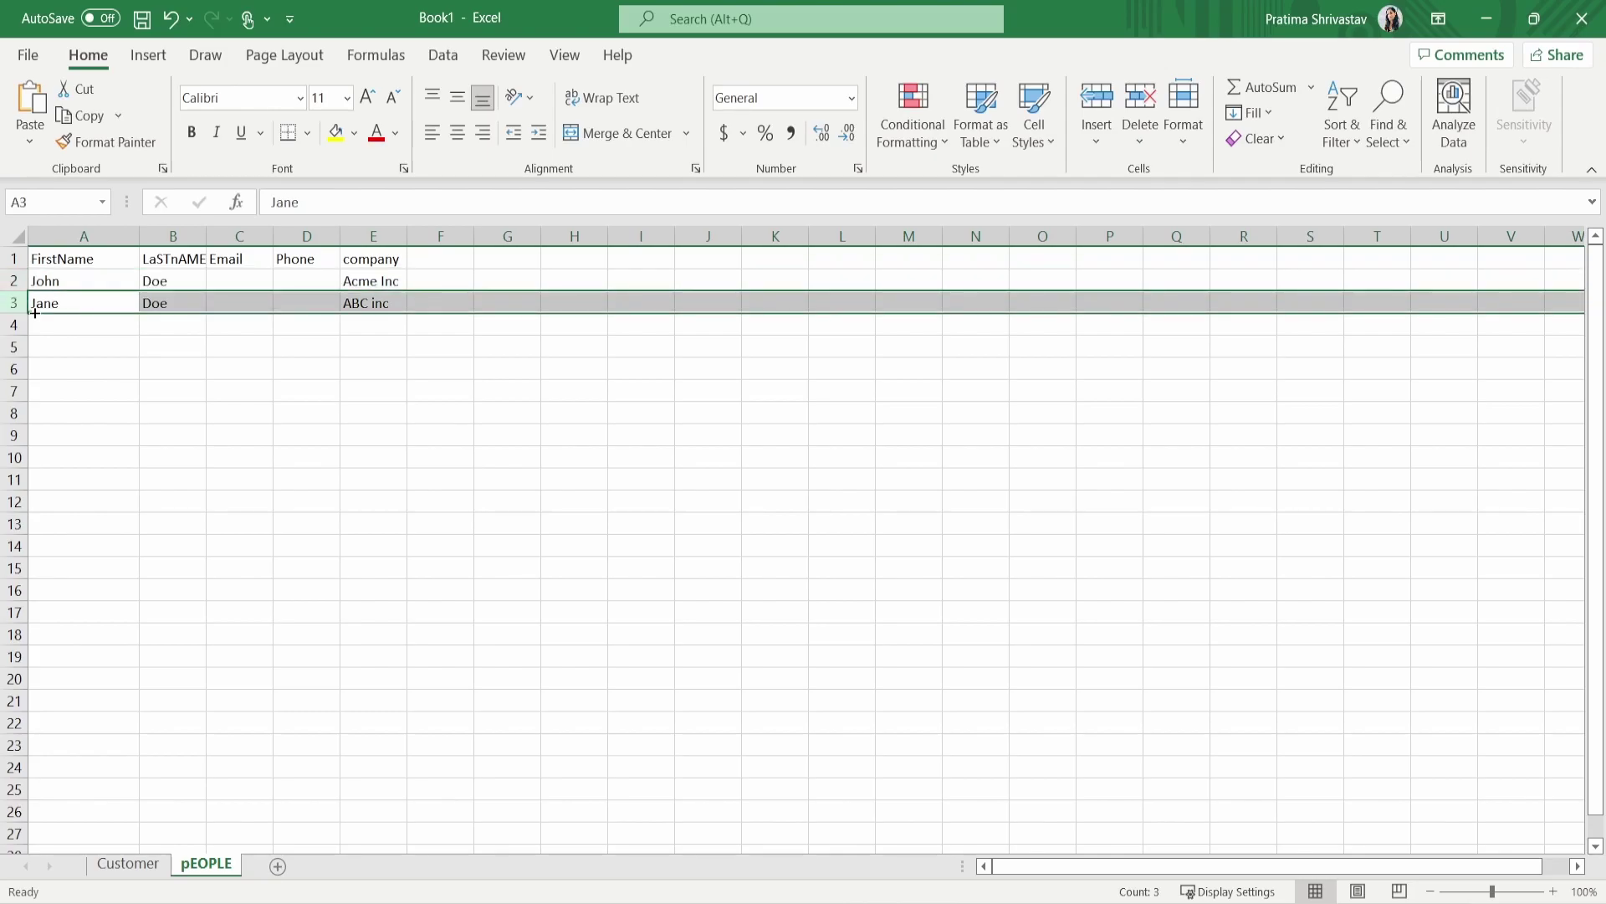
click(14, 324)
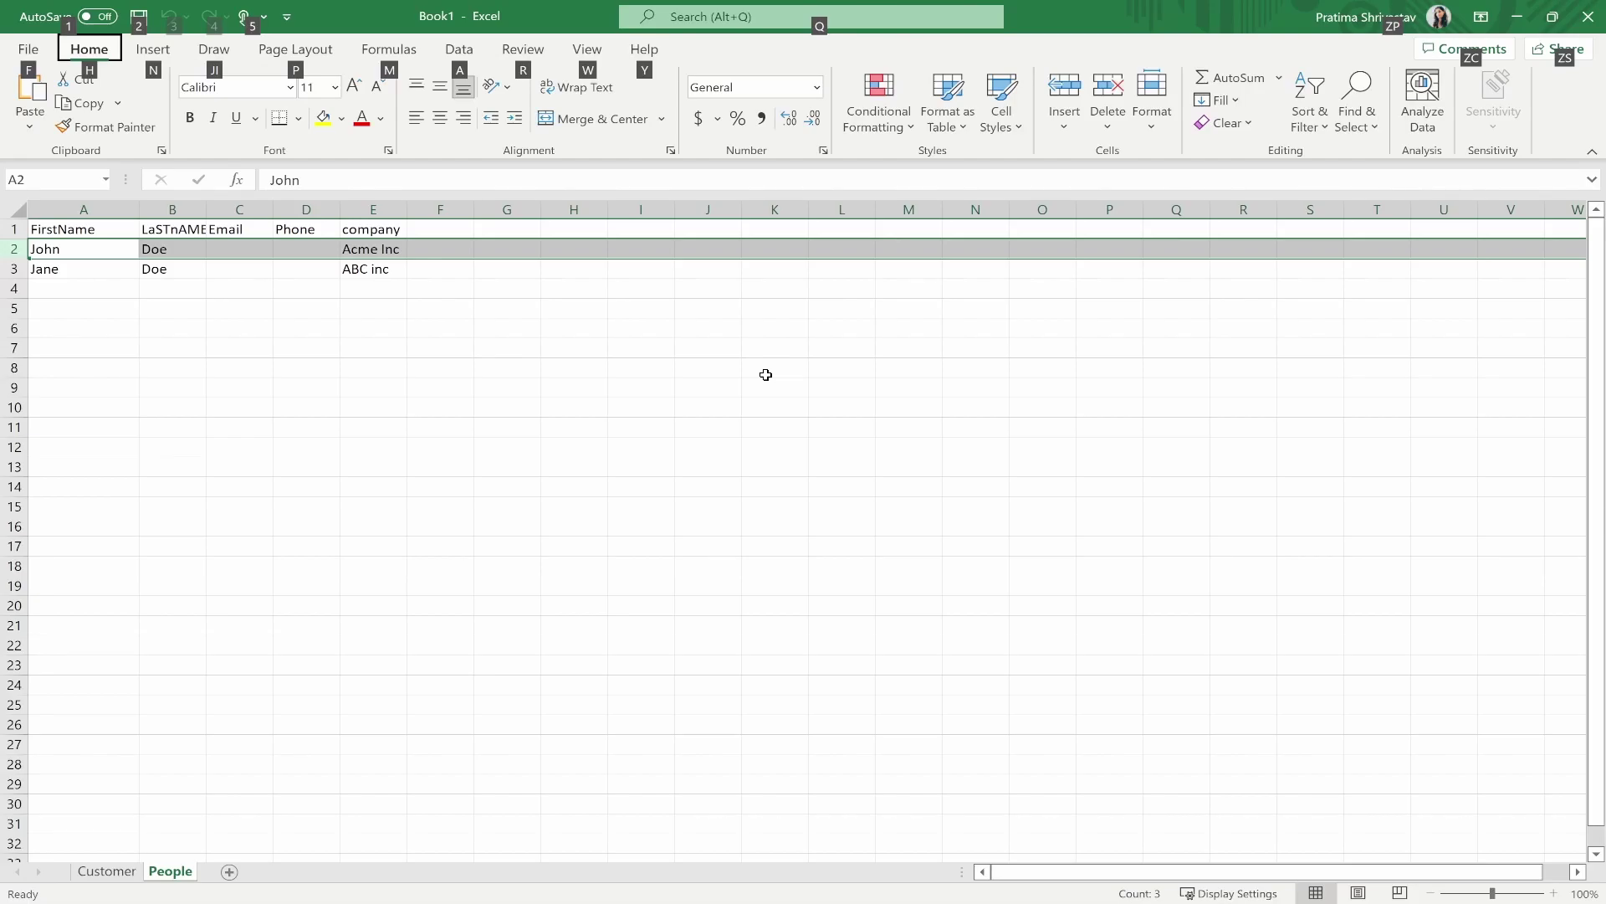
key(alt+Tab)
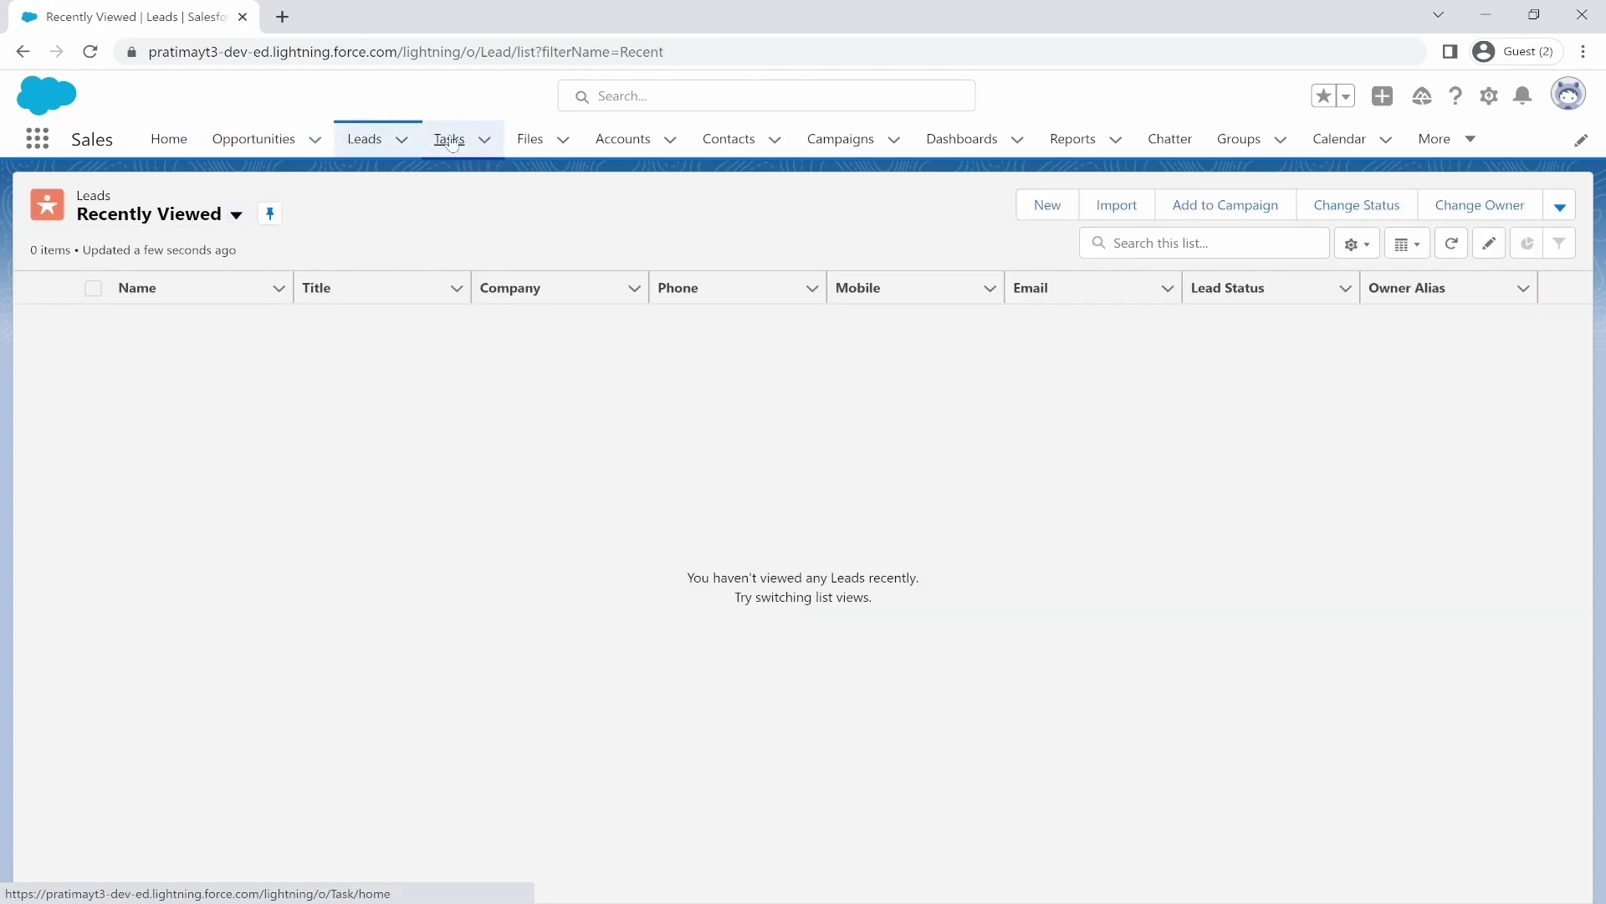
Step: Browse the Tasks list, dismissing its tip, then the Accounts and Contacts lists
click(451, 142)
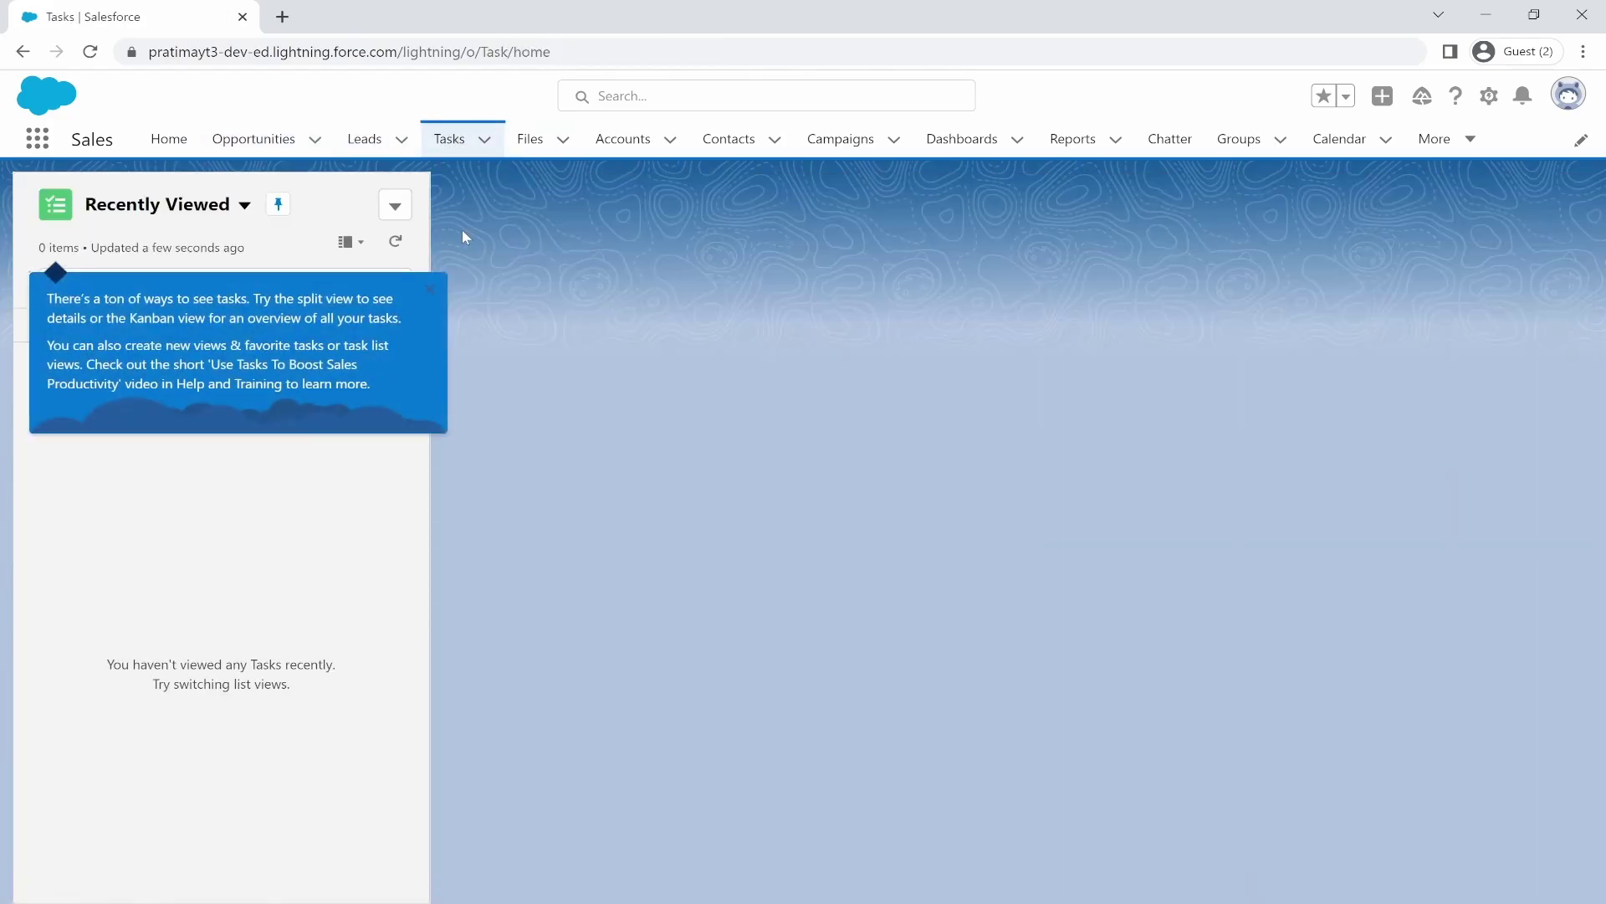
click(432, 289)
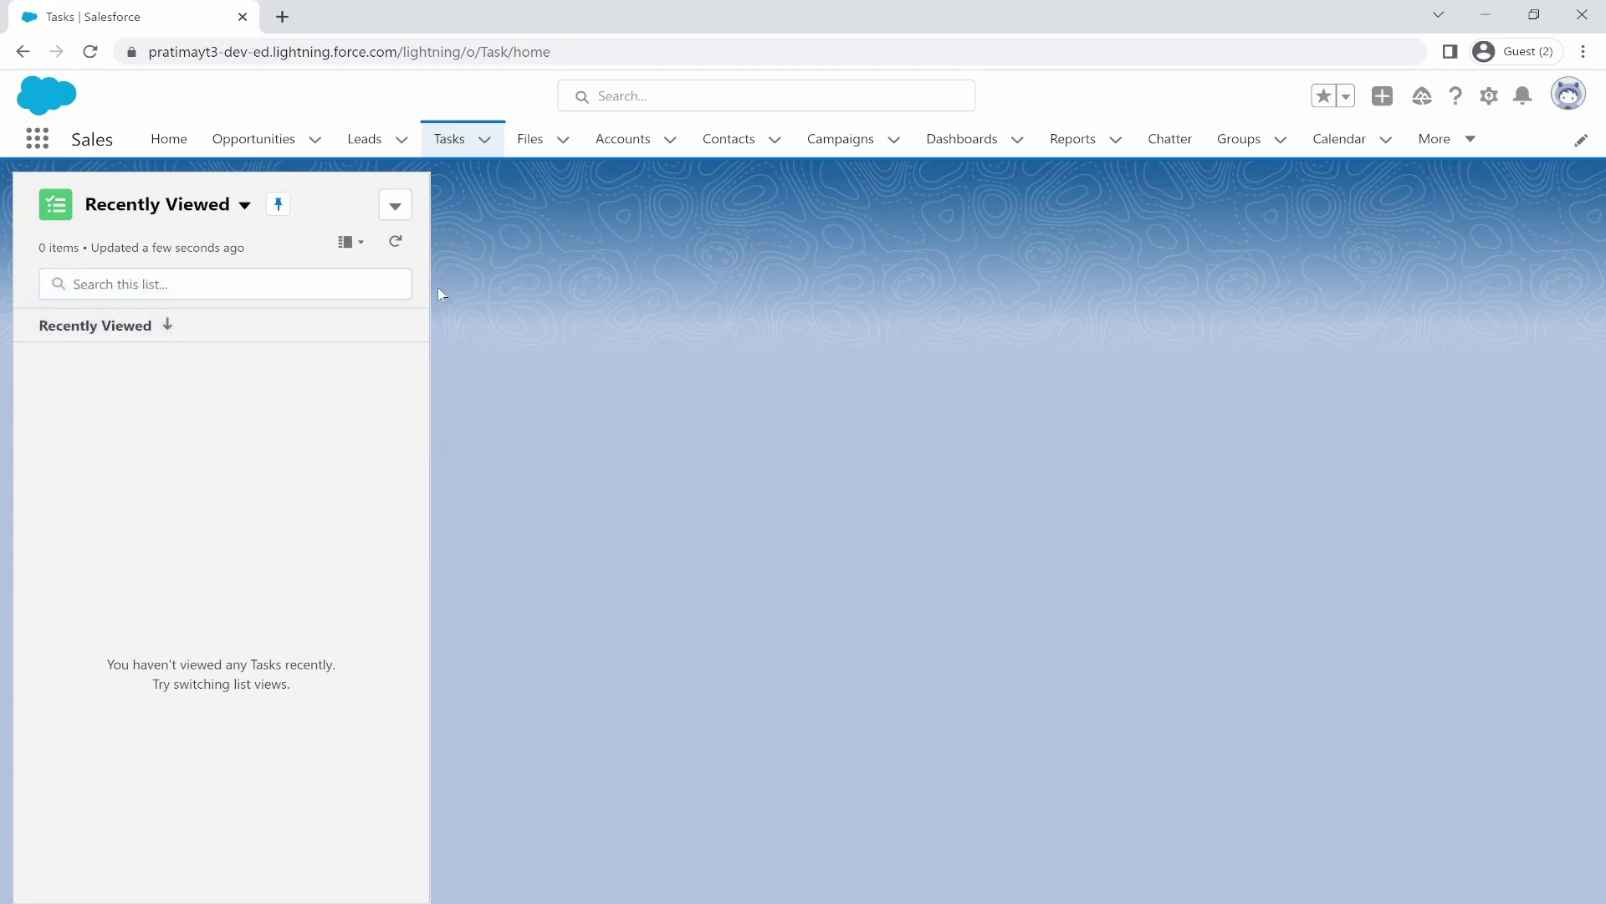
click(623, 140)
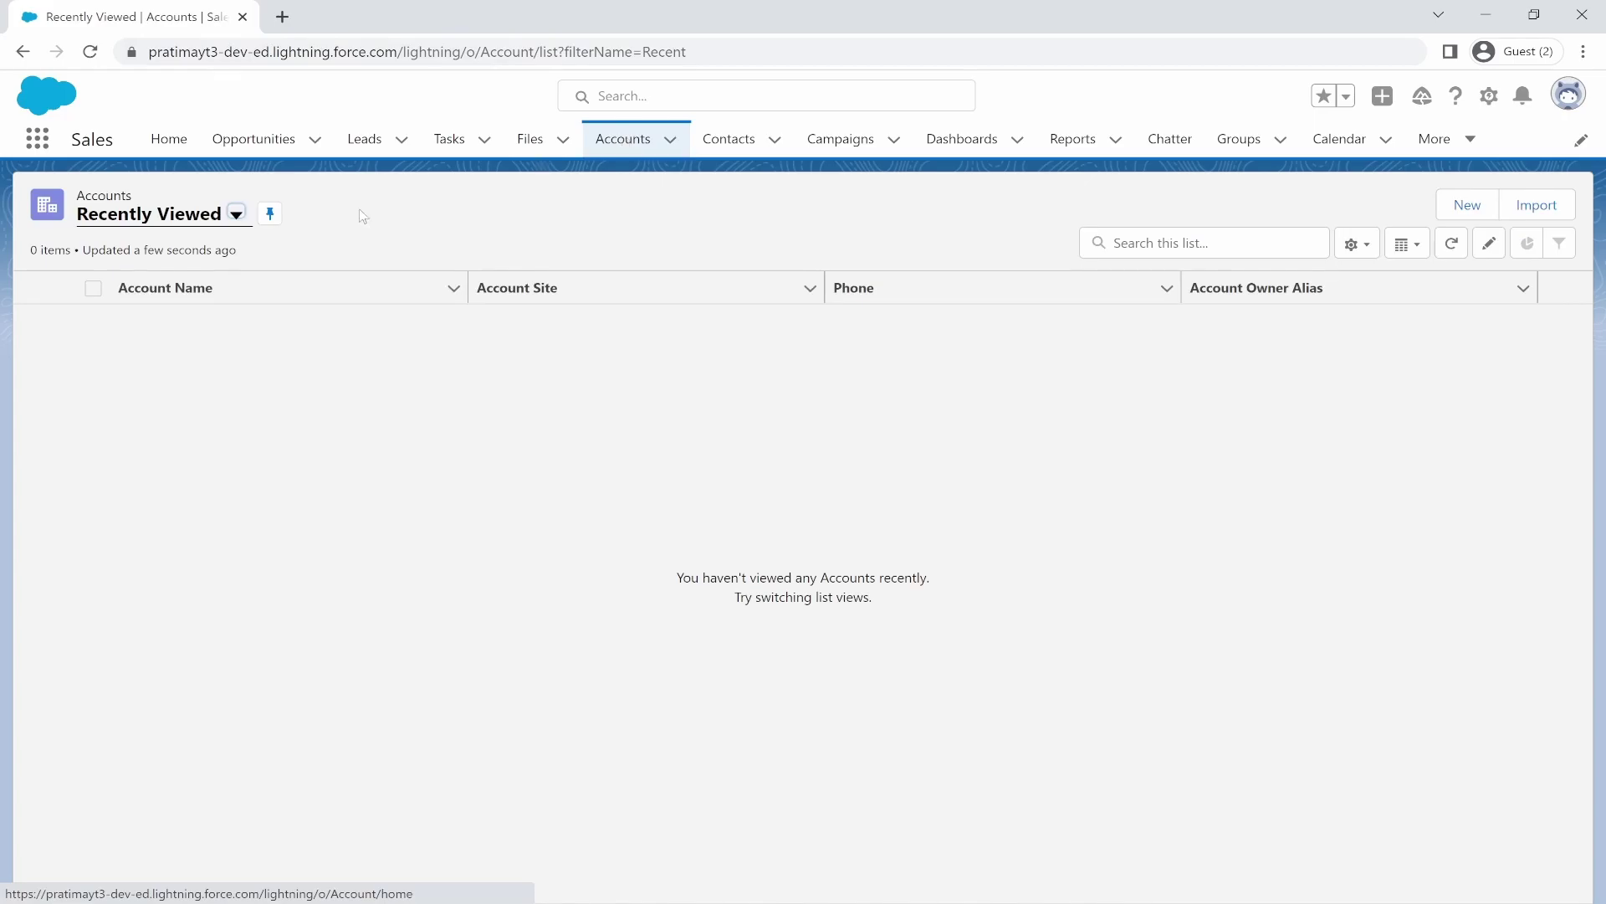
click(771, 145)
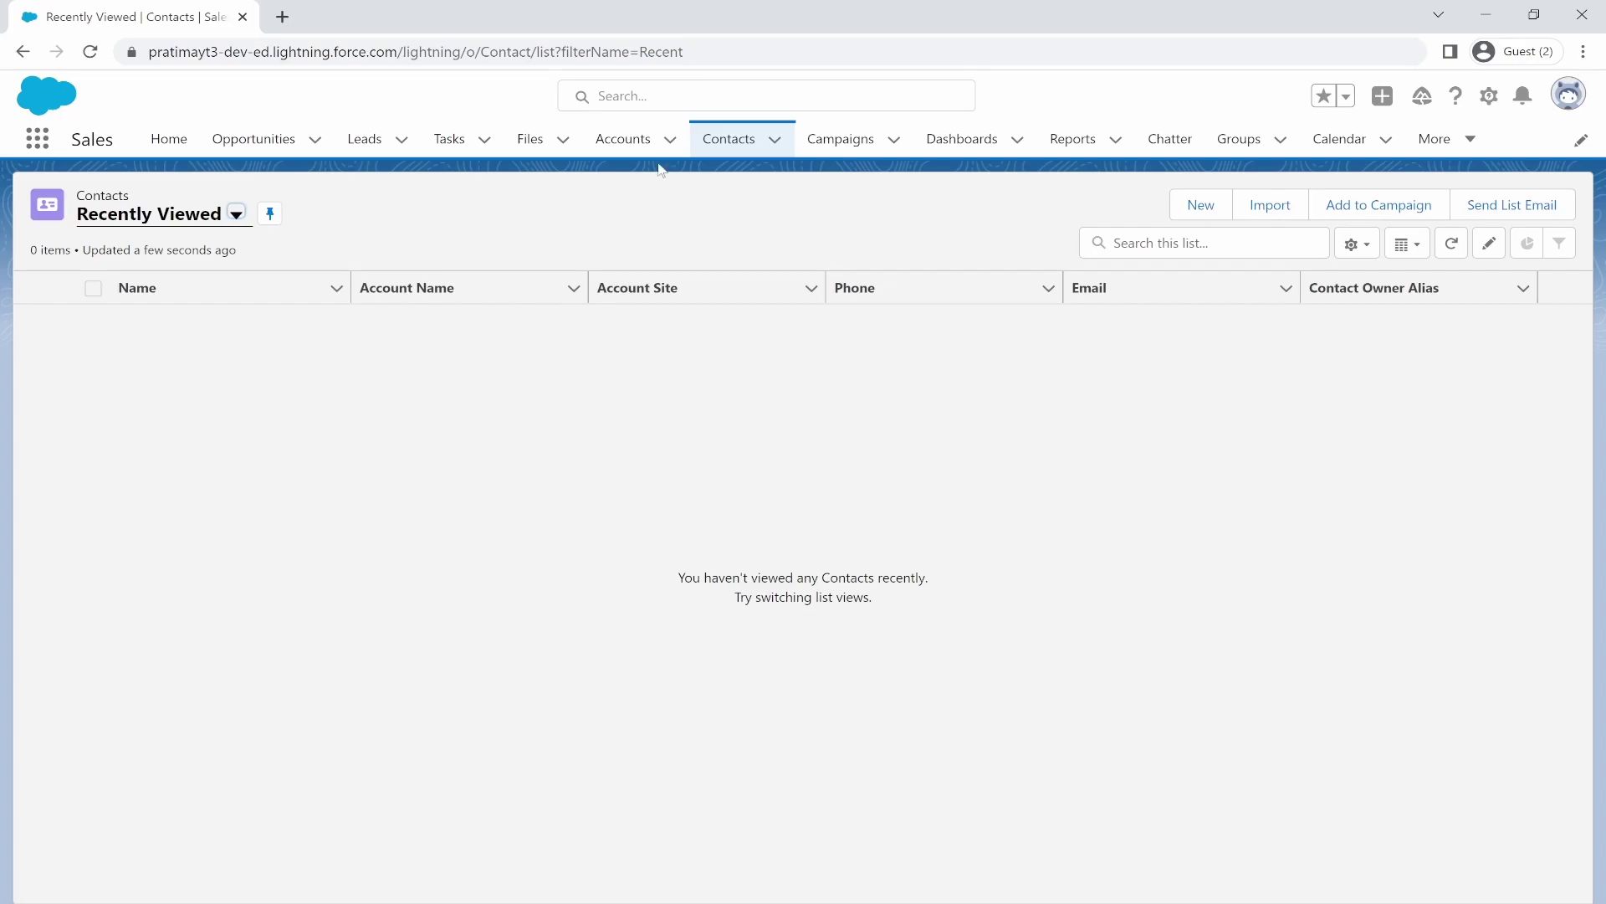
Step: Switch the Contacts list view from Recently Viewed to All Contacts and scroll through it
click(237, 215)
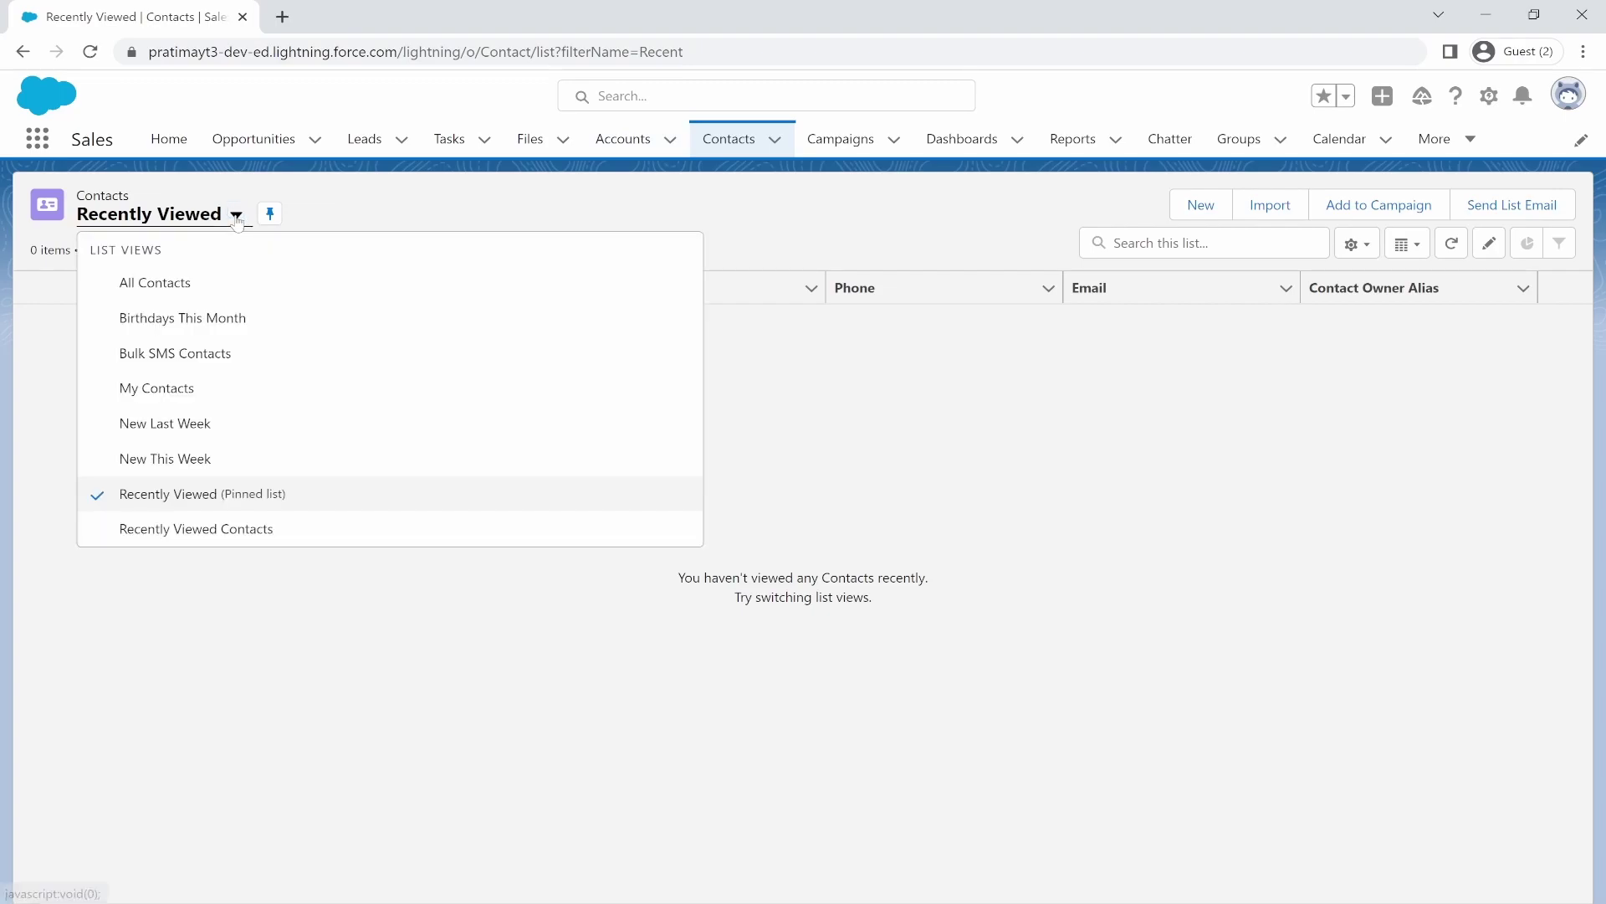
click(194, 298)
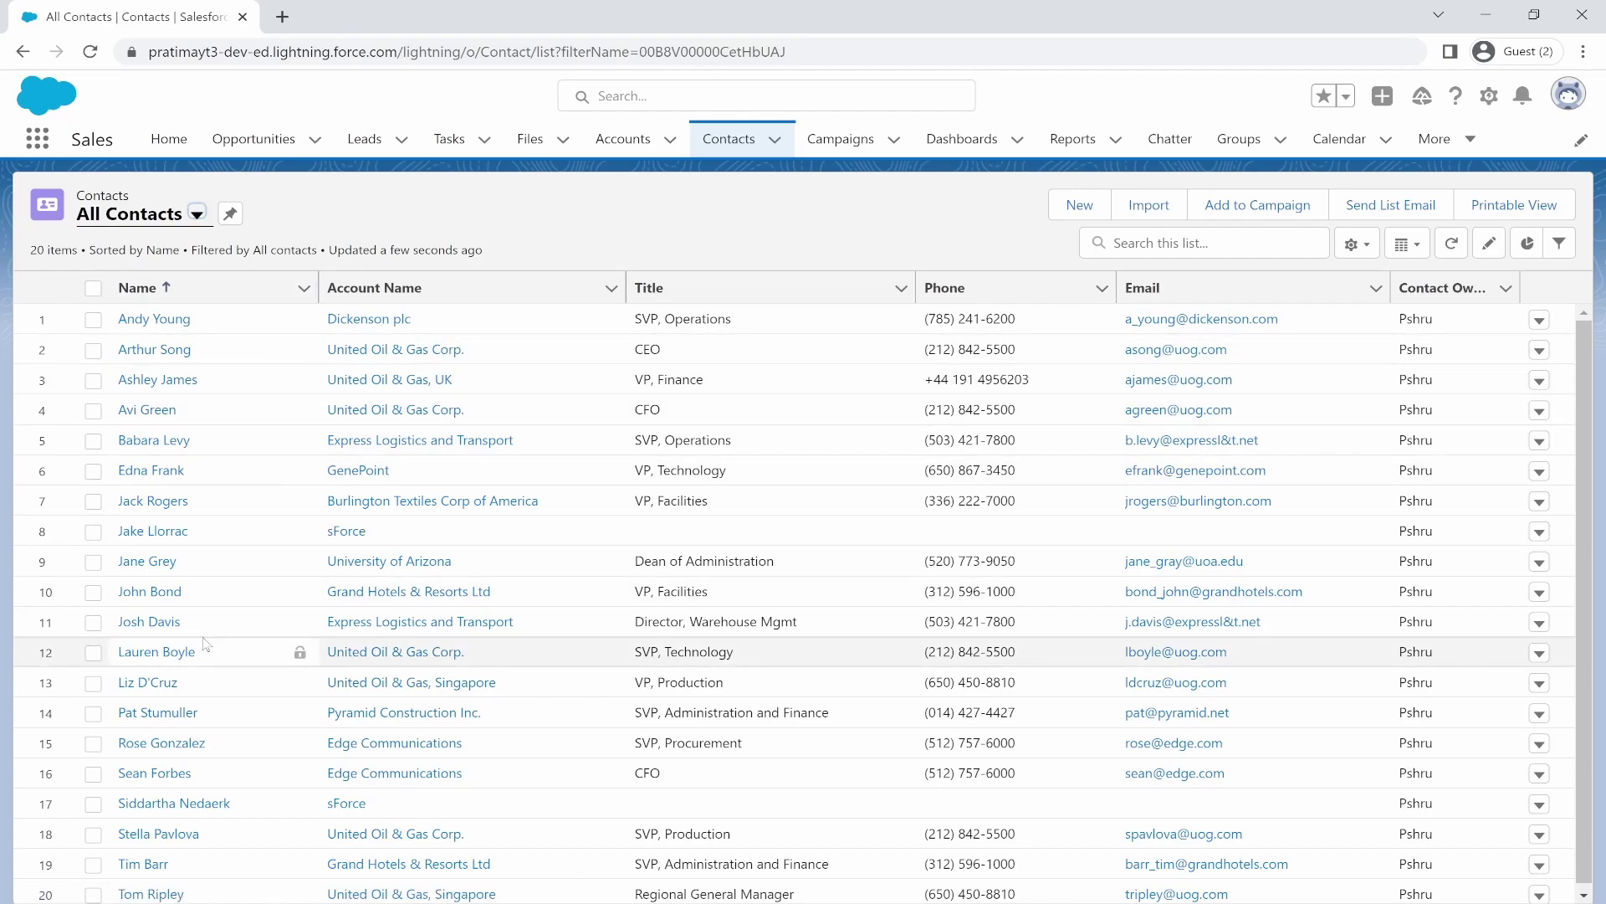
scroll(205, 642, down, 1)
scroll(205, 642, up, 1)
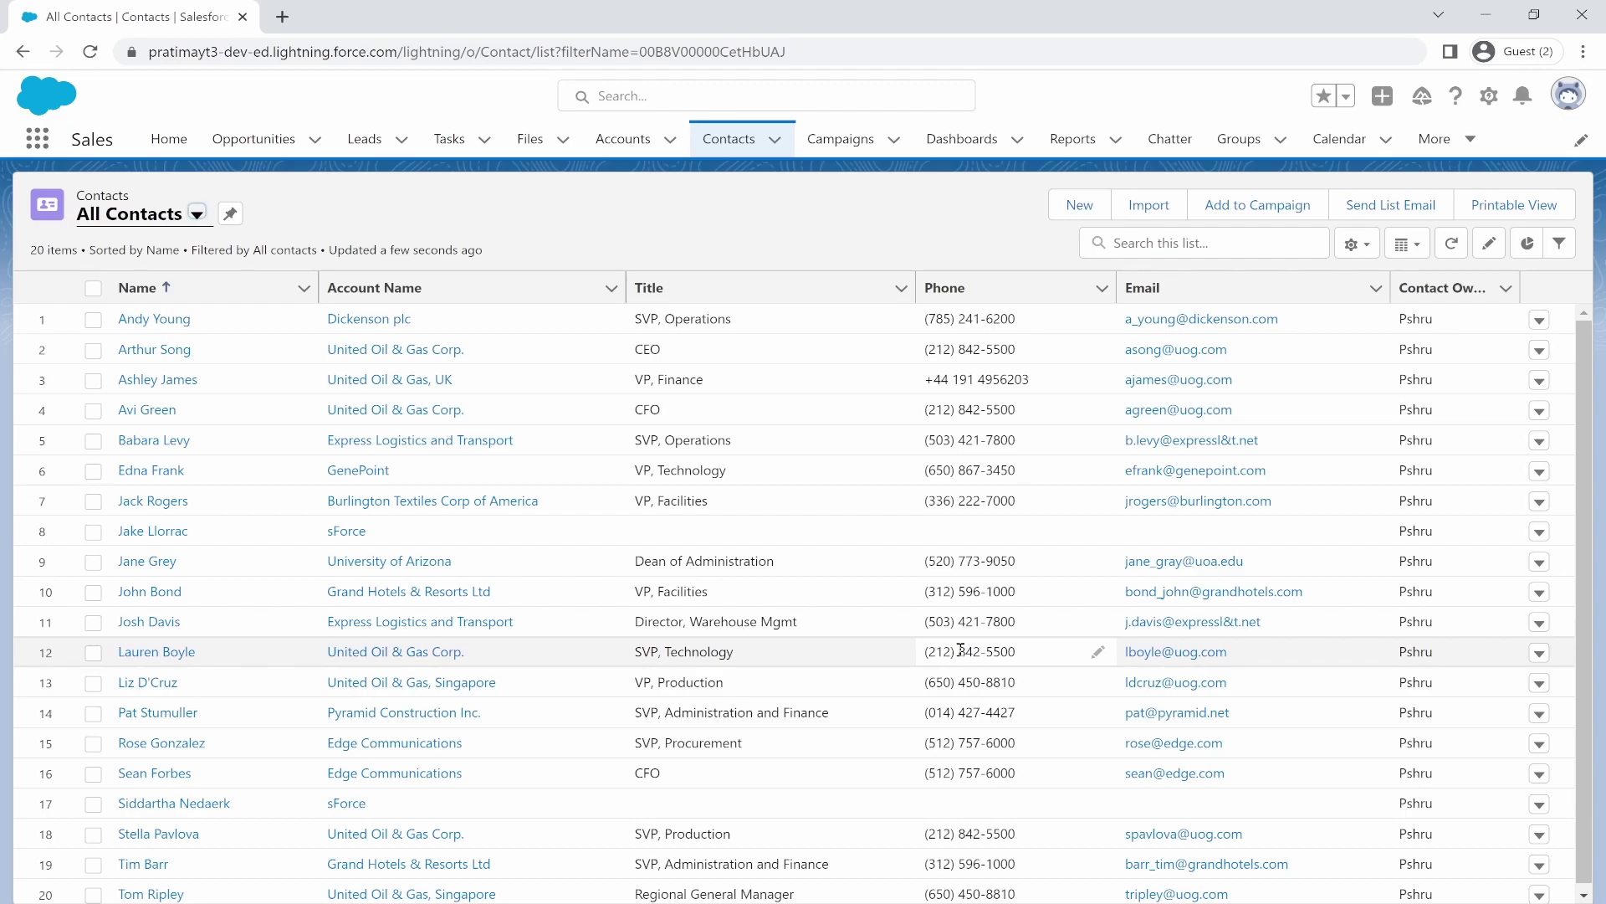
Step: Open Setup from the gear menu, dismiss Go Mobile, and go to Object Manager
click(1490, 98)
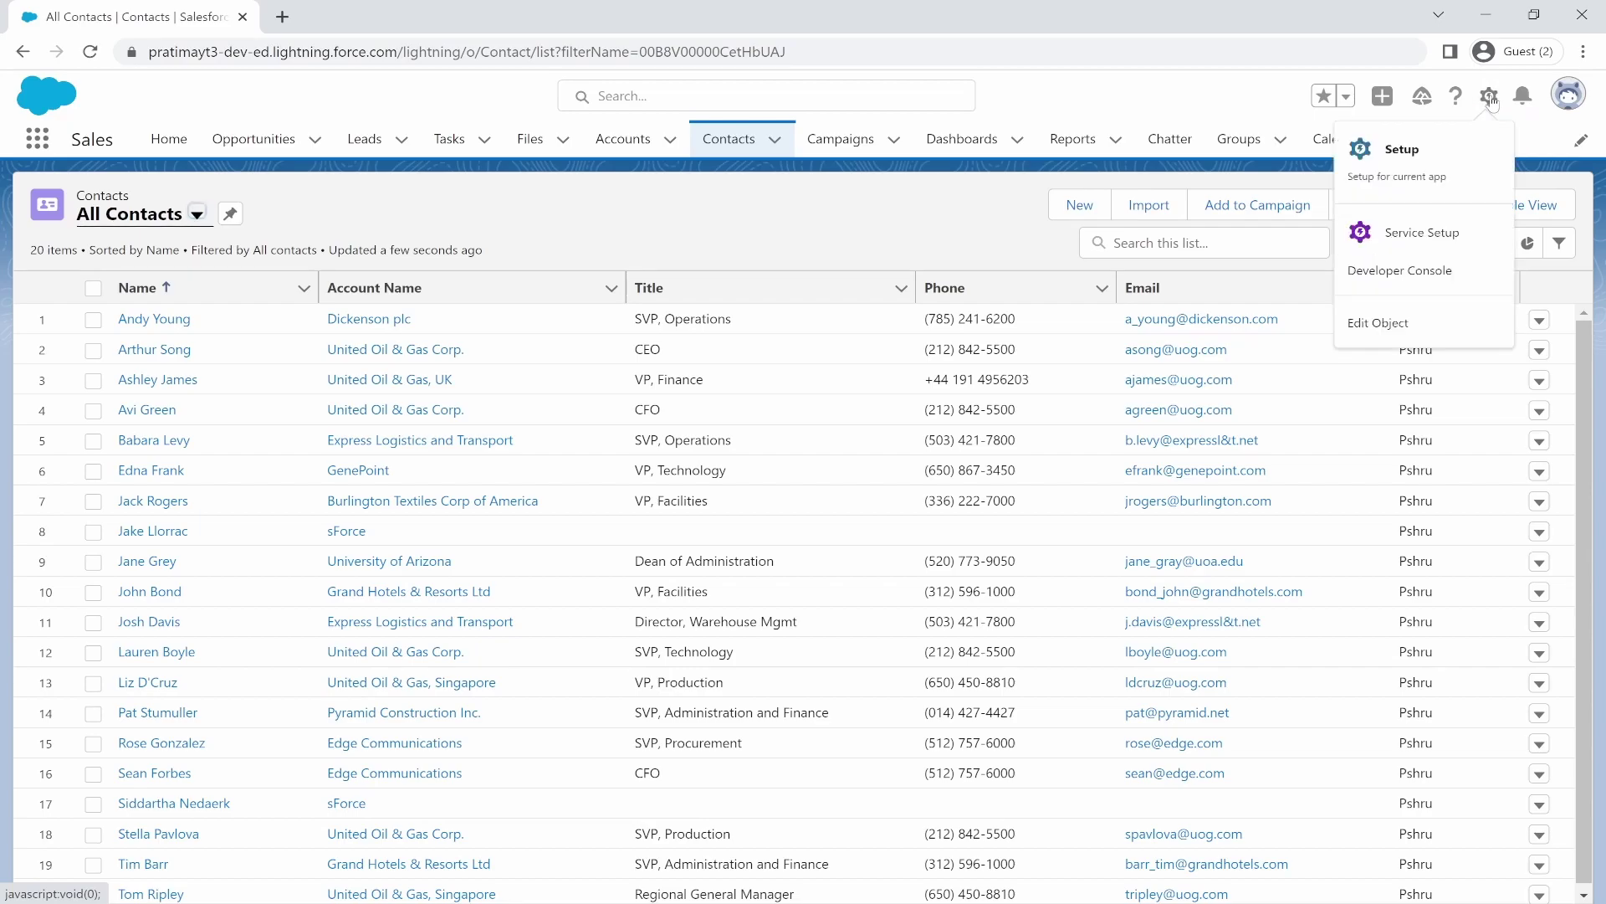
click(1422, 178)
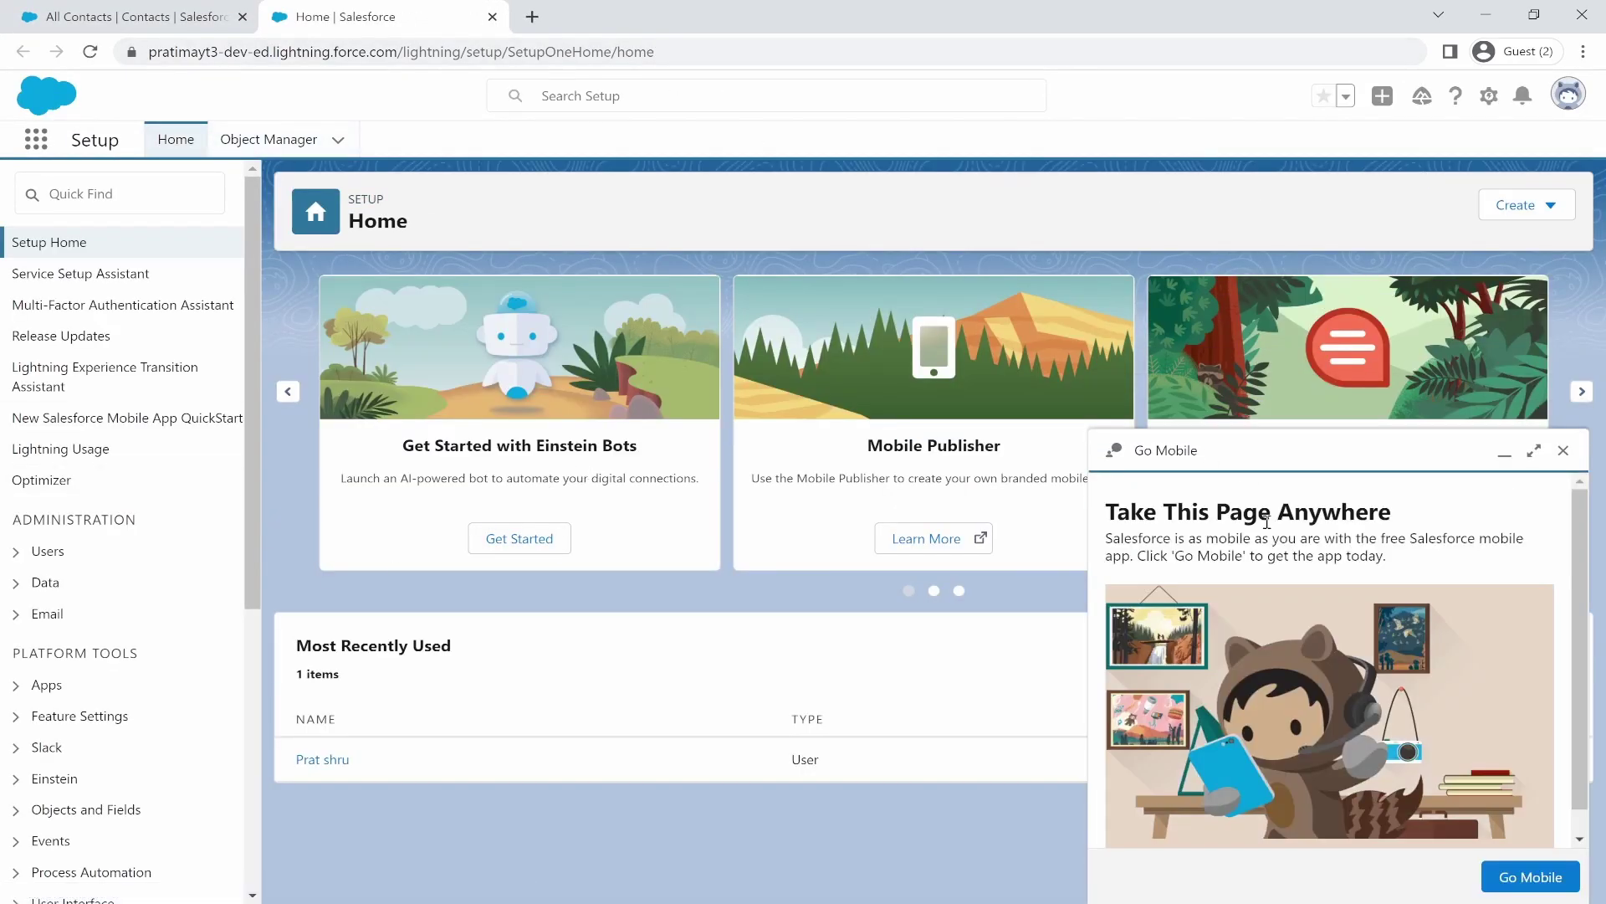
click(1563, 452)
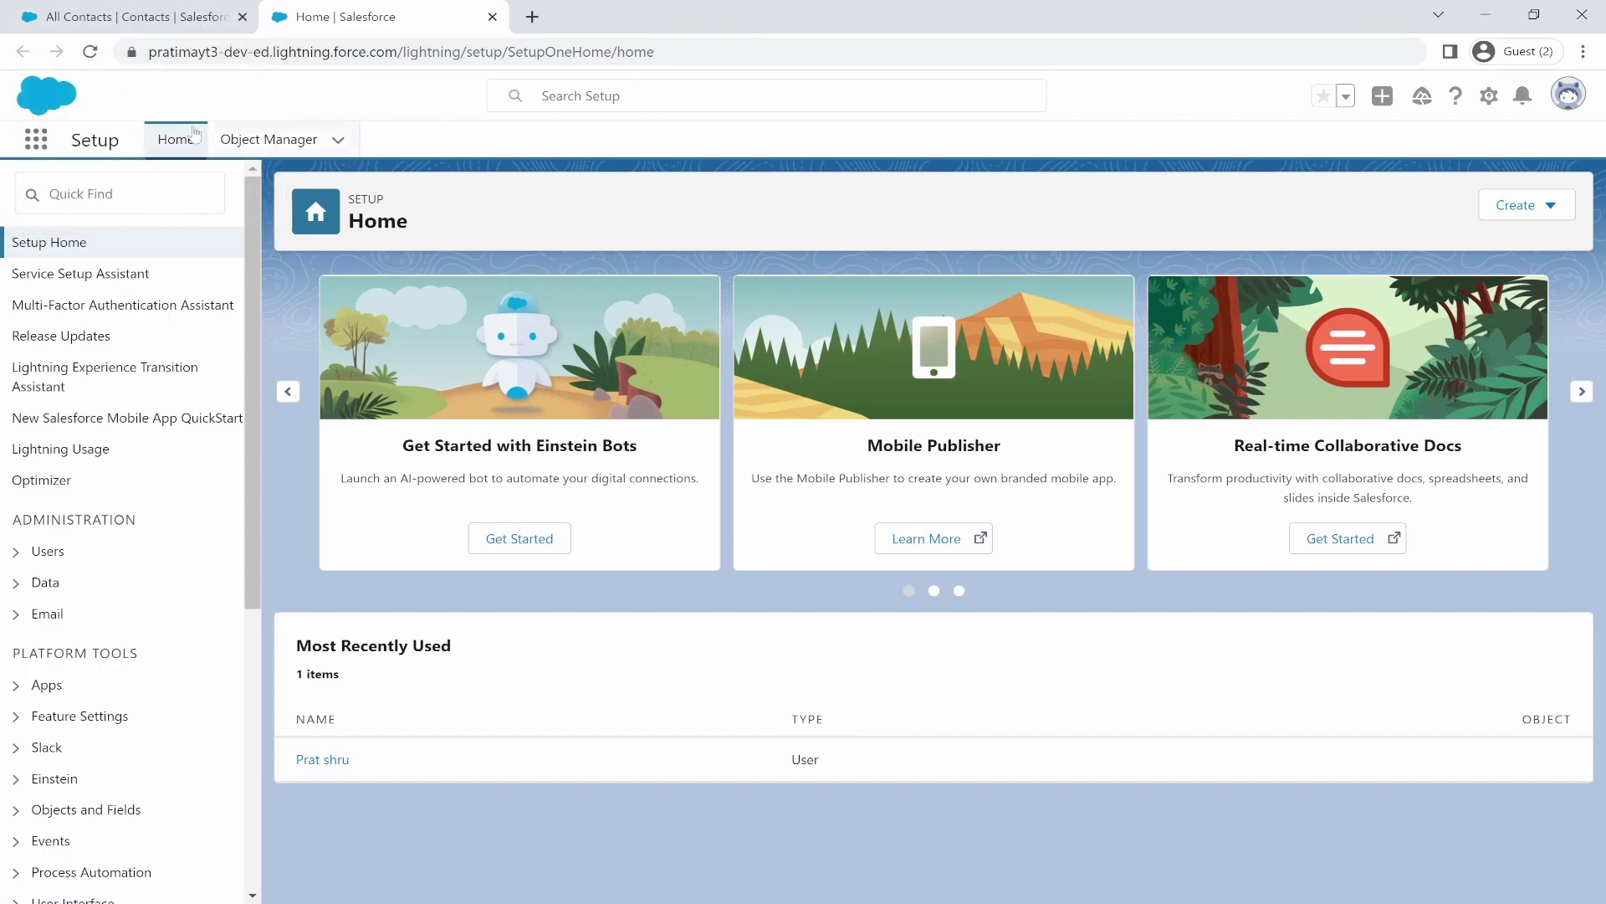
click(267, 149)
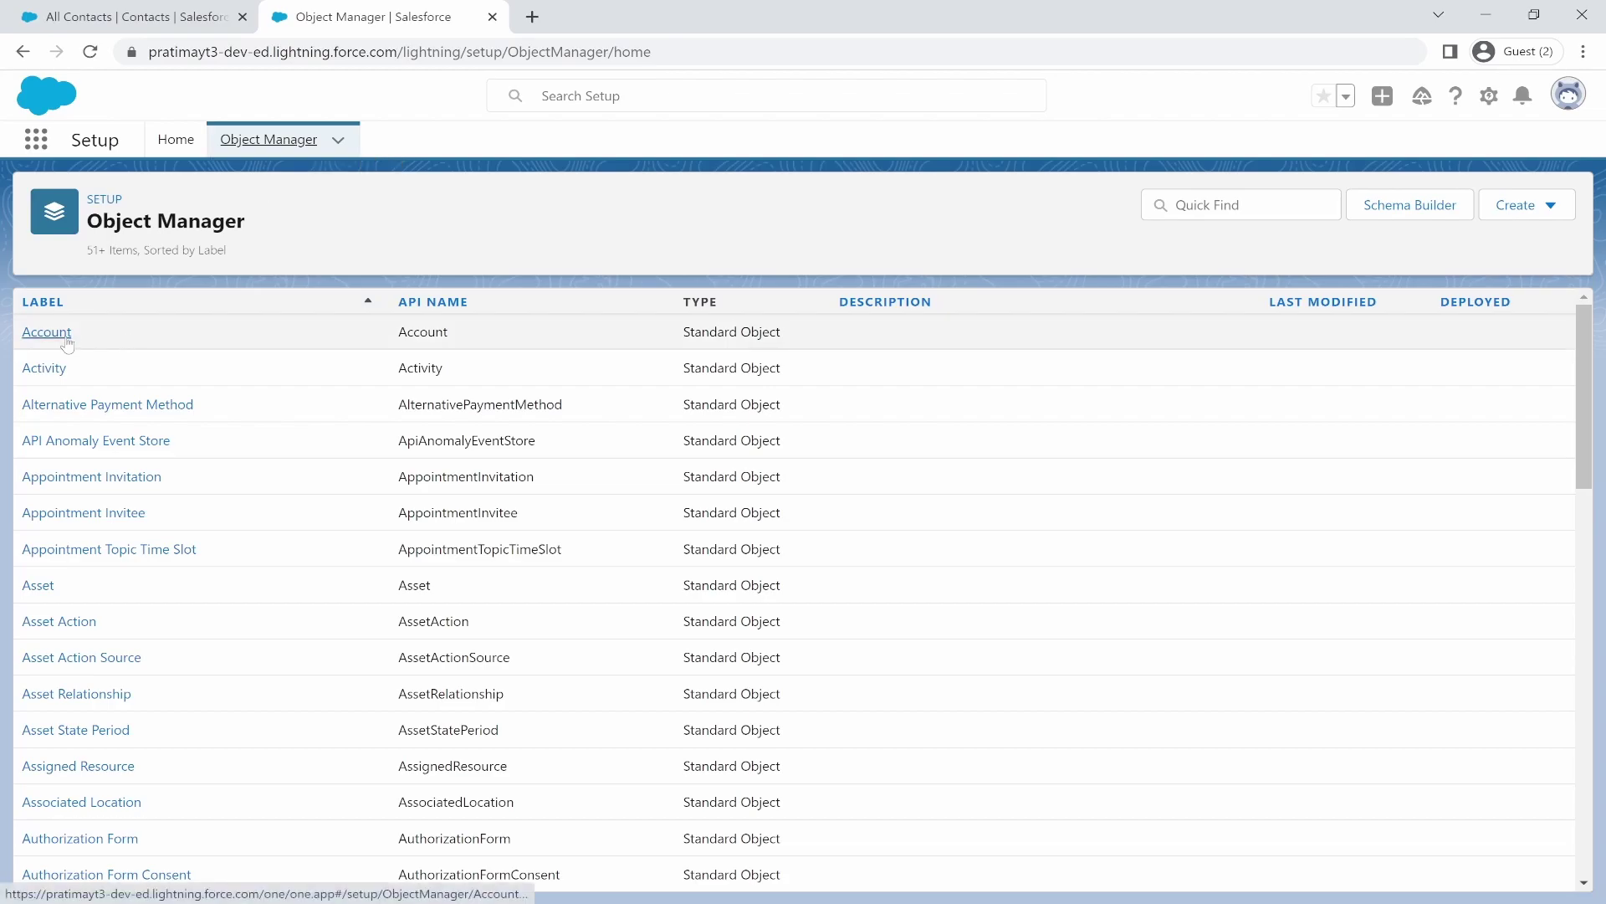
Step: Glance at the contacts tab, then return to the Object Manager tab
click(151, 17)
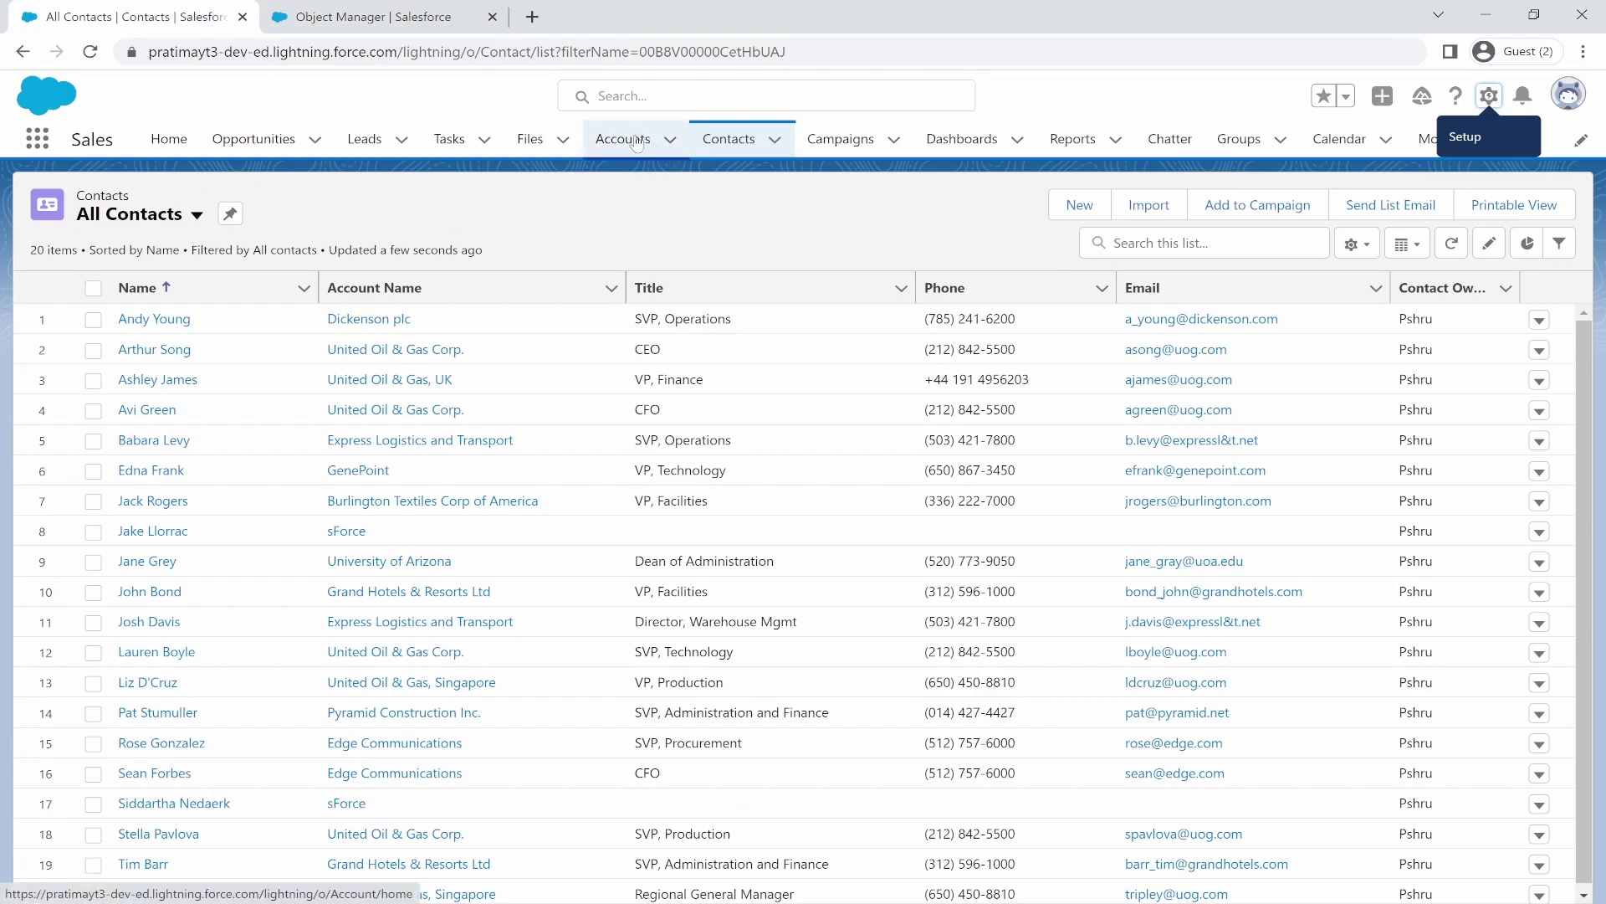
click(425, 24)
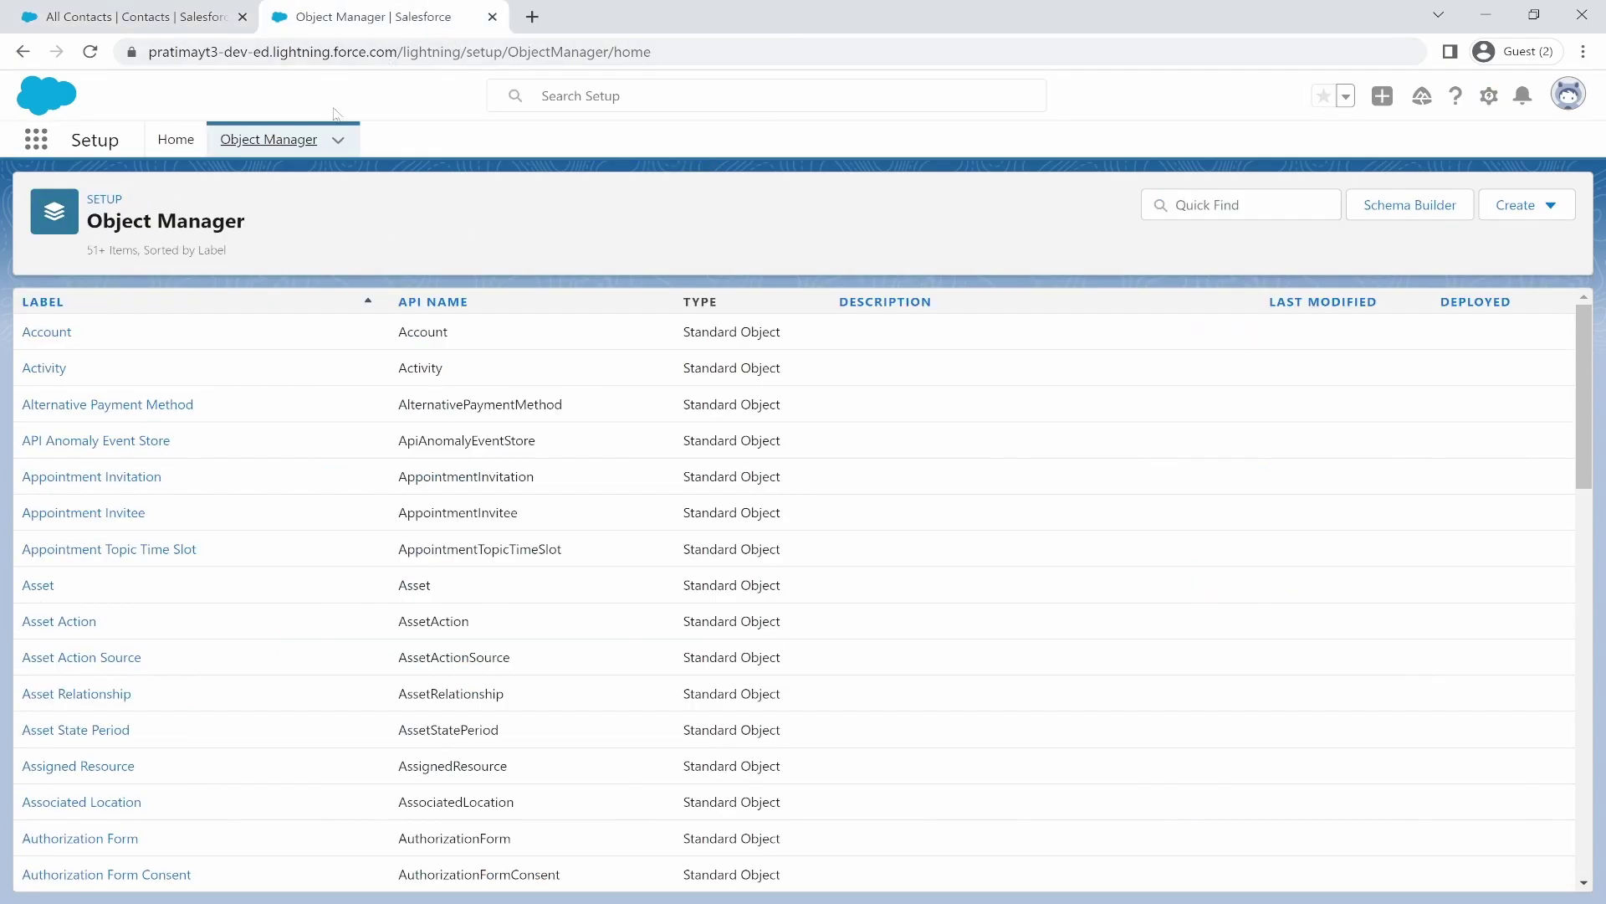
Step: Open the Account object's details, highlight its API name and Singular Label, then return to contacts
click(69, 335)
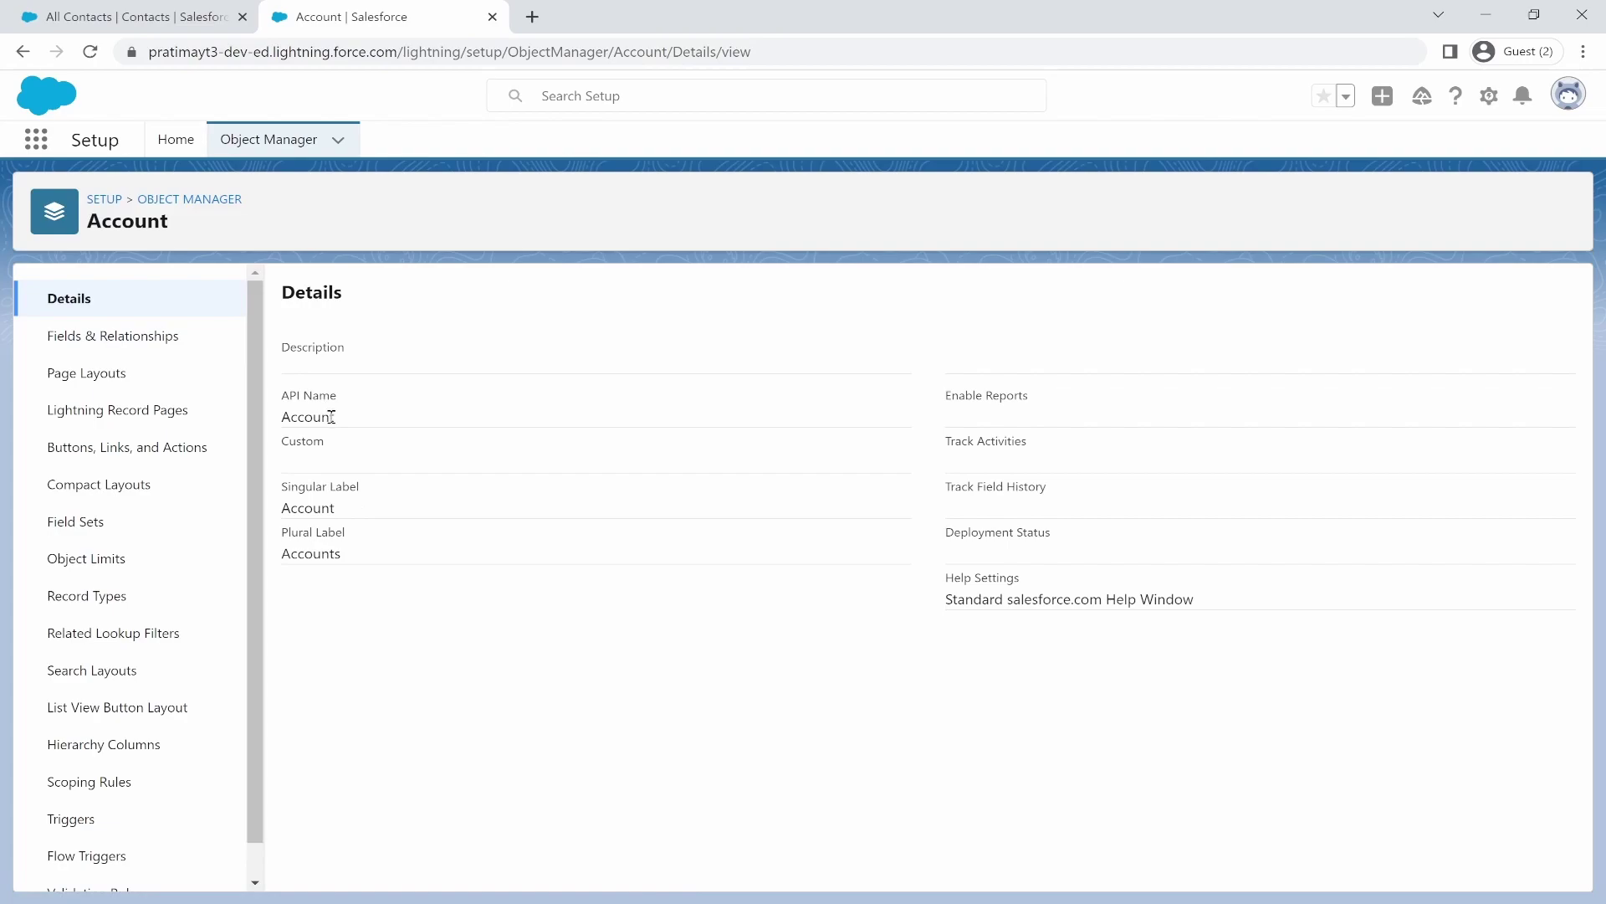
drag(335, 418, 276, 426)
double_click(354, 488)
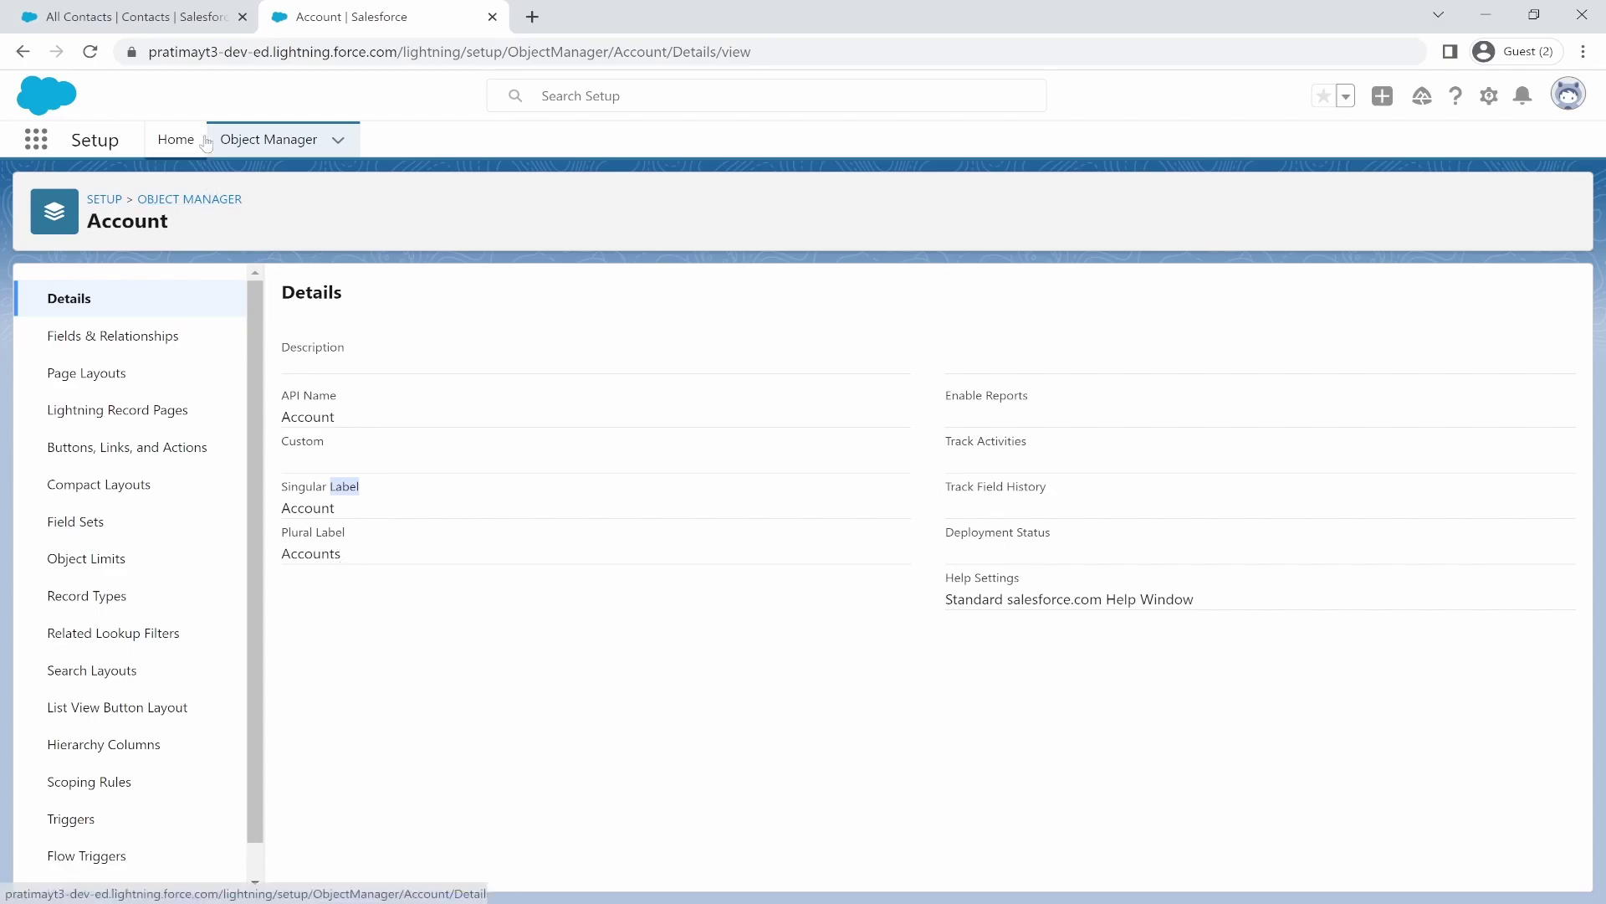
click(134, 17)
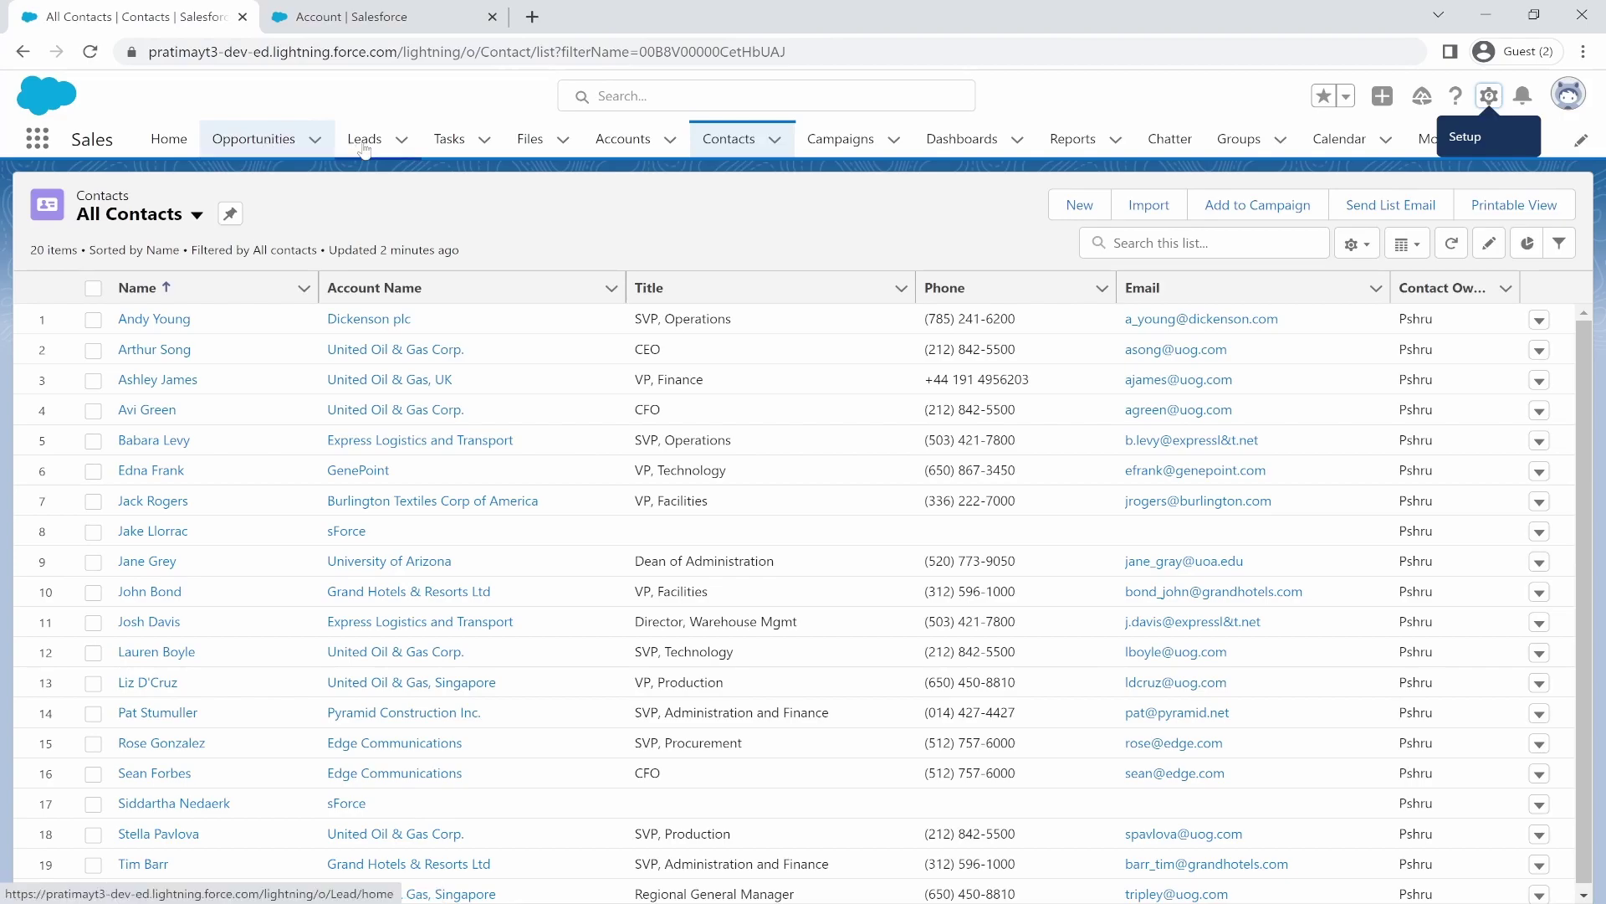
click(39, 140)
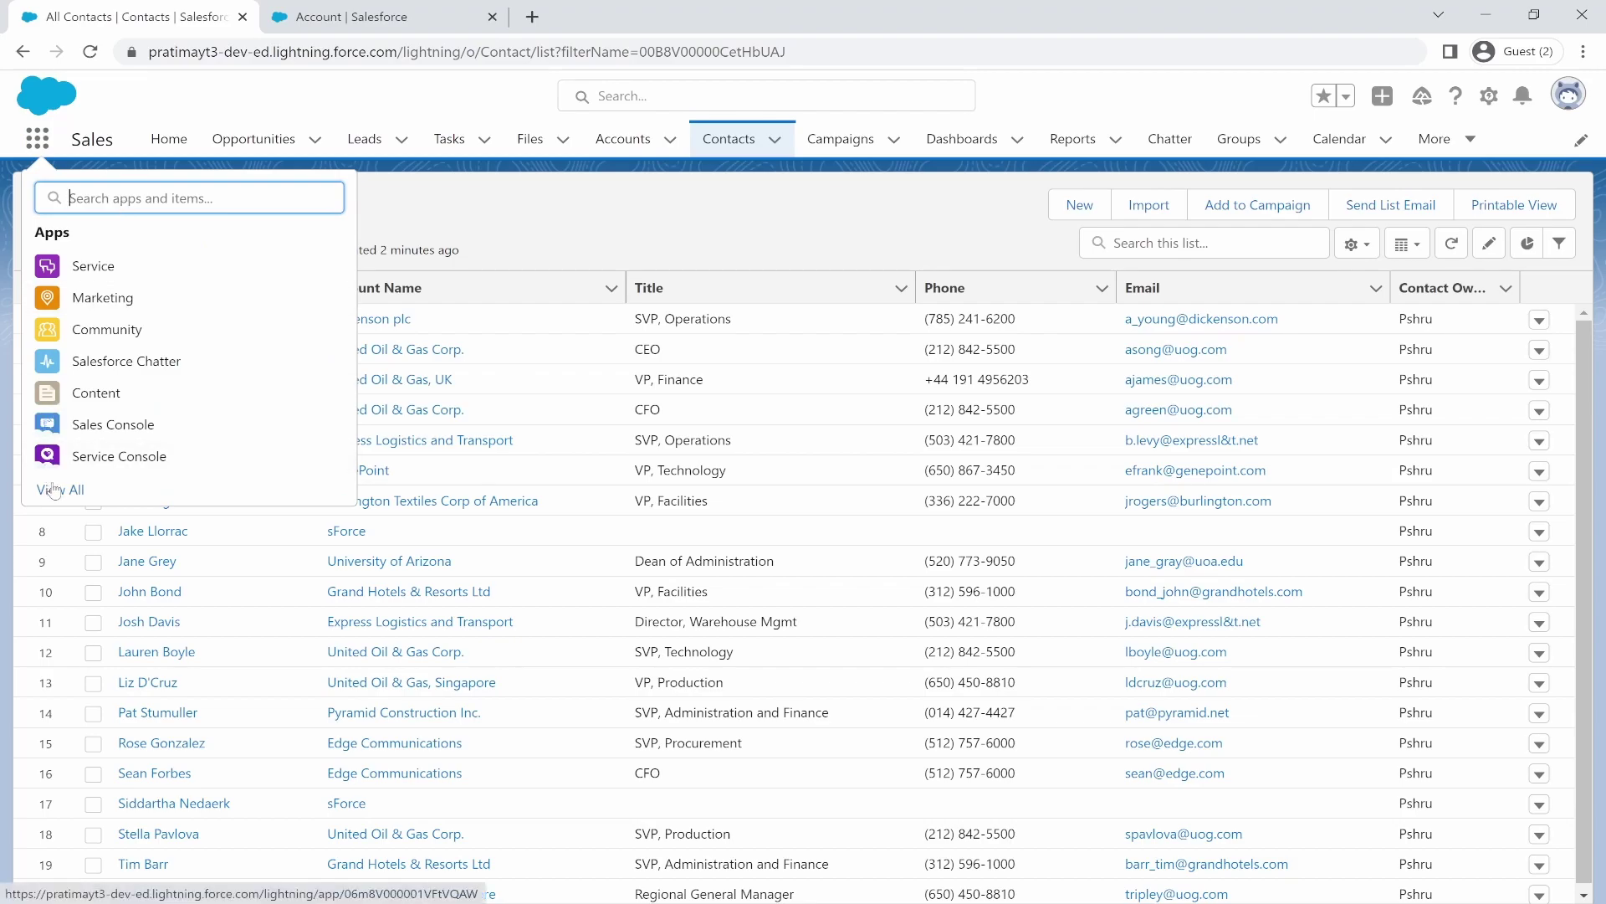
click(54, 488)
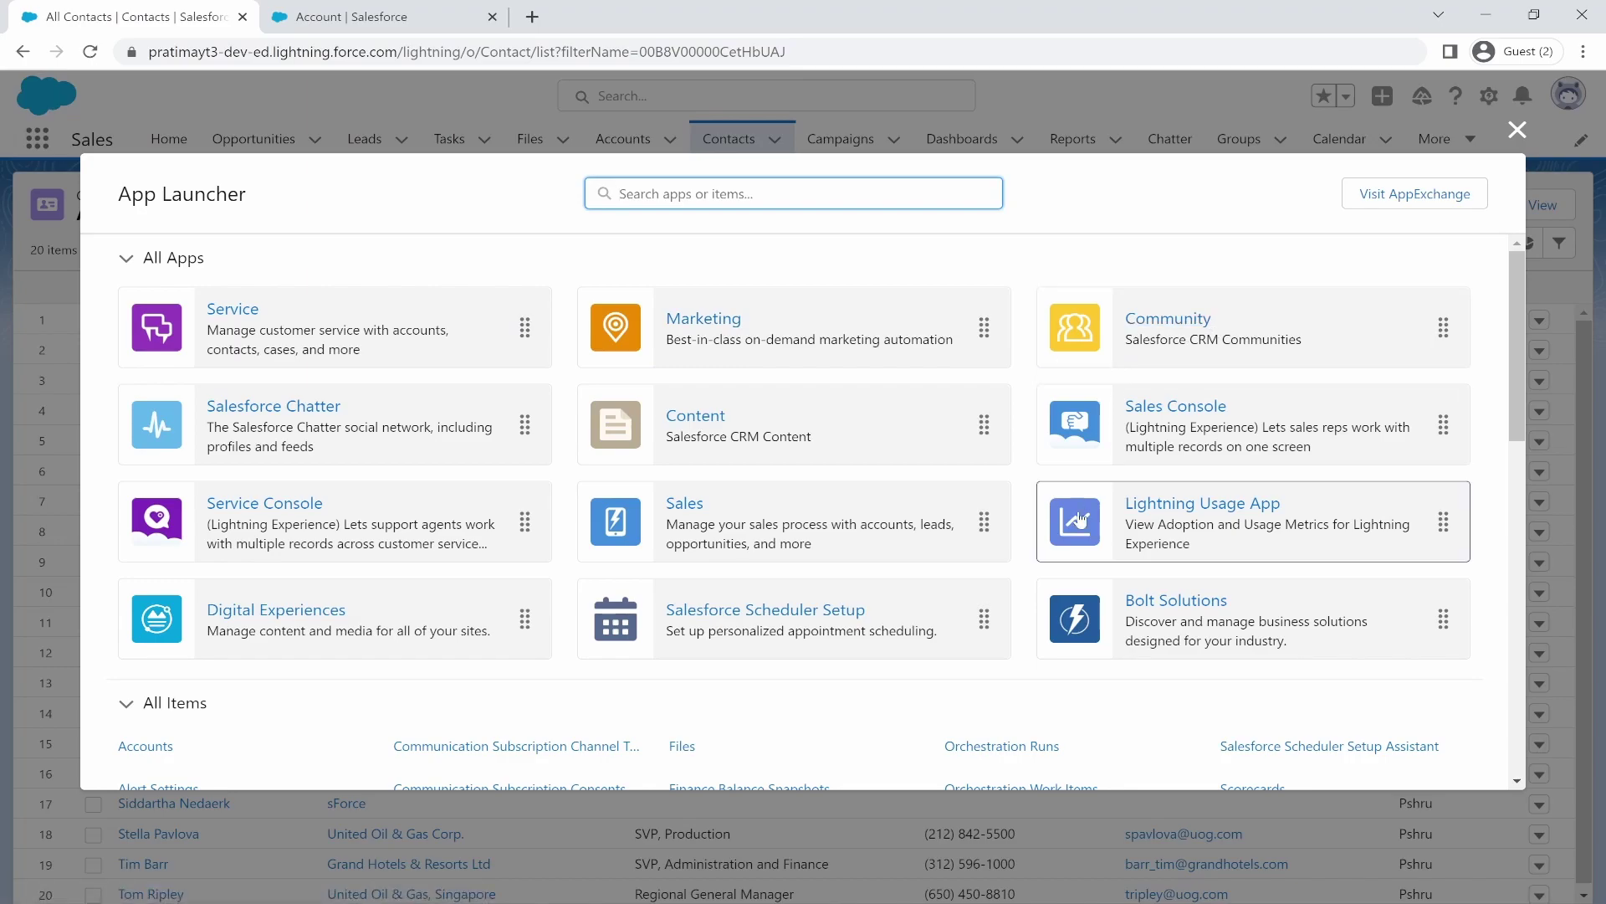
scroll(1081, 518, down, 1)
scroll(1080, 519, down, 1)
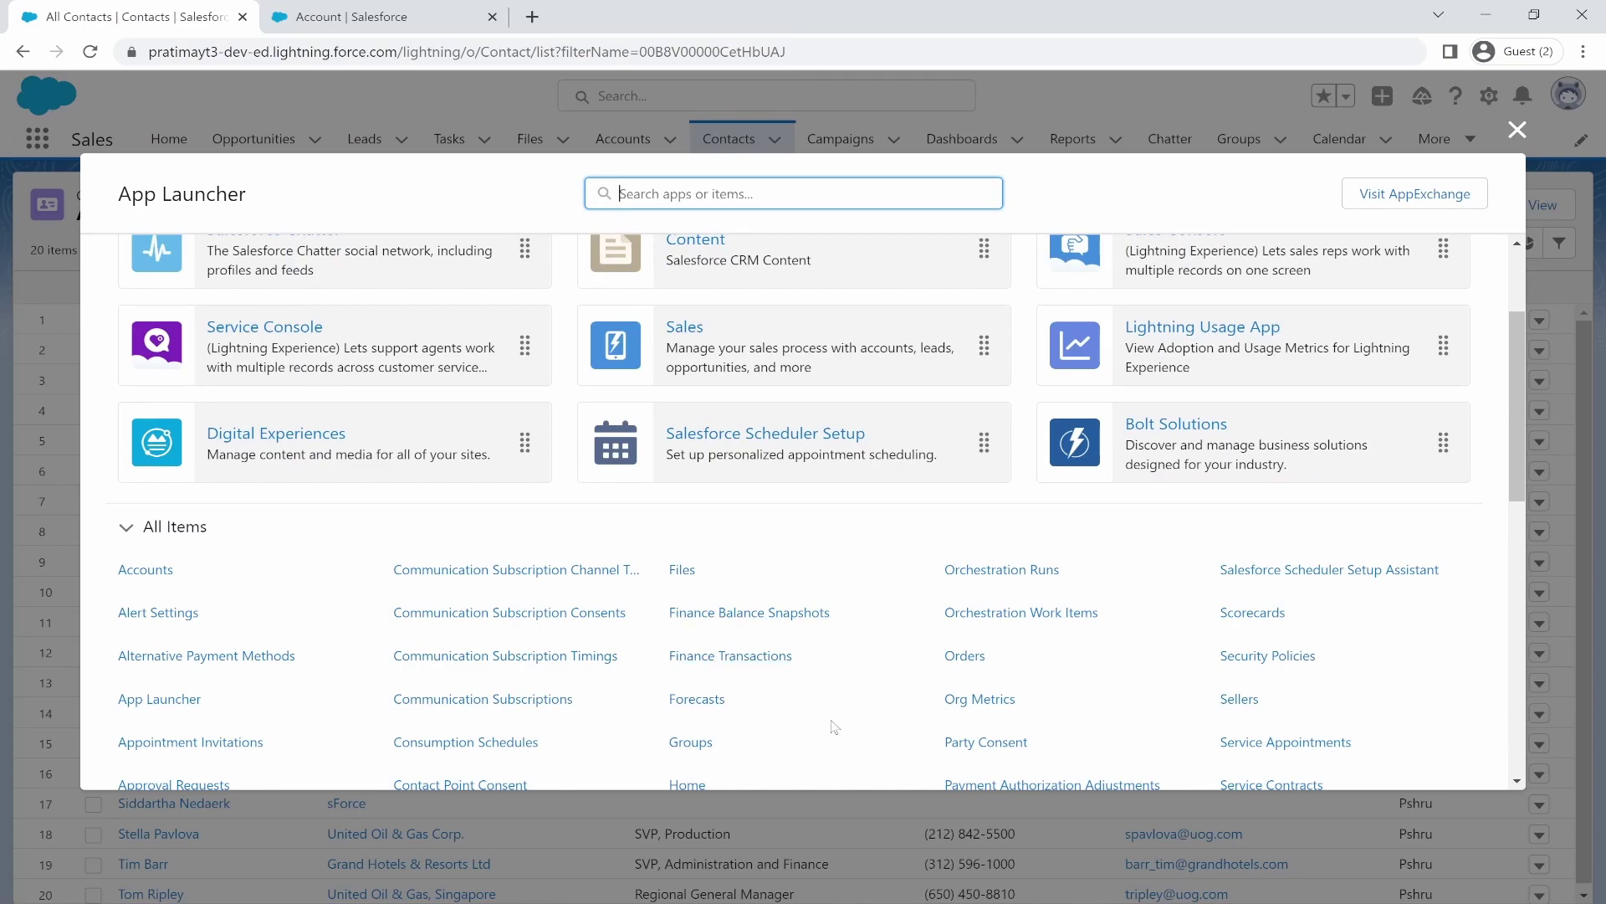
scroll(853, 402, up, 2)
scroll(821, 717, down, 2)
scroll(903, 649, down, 2)
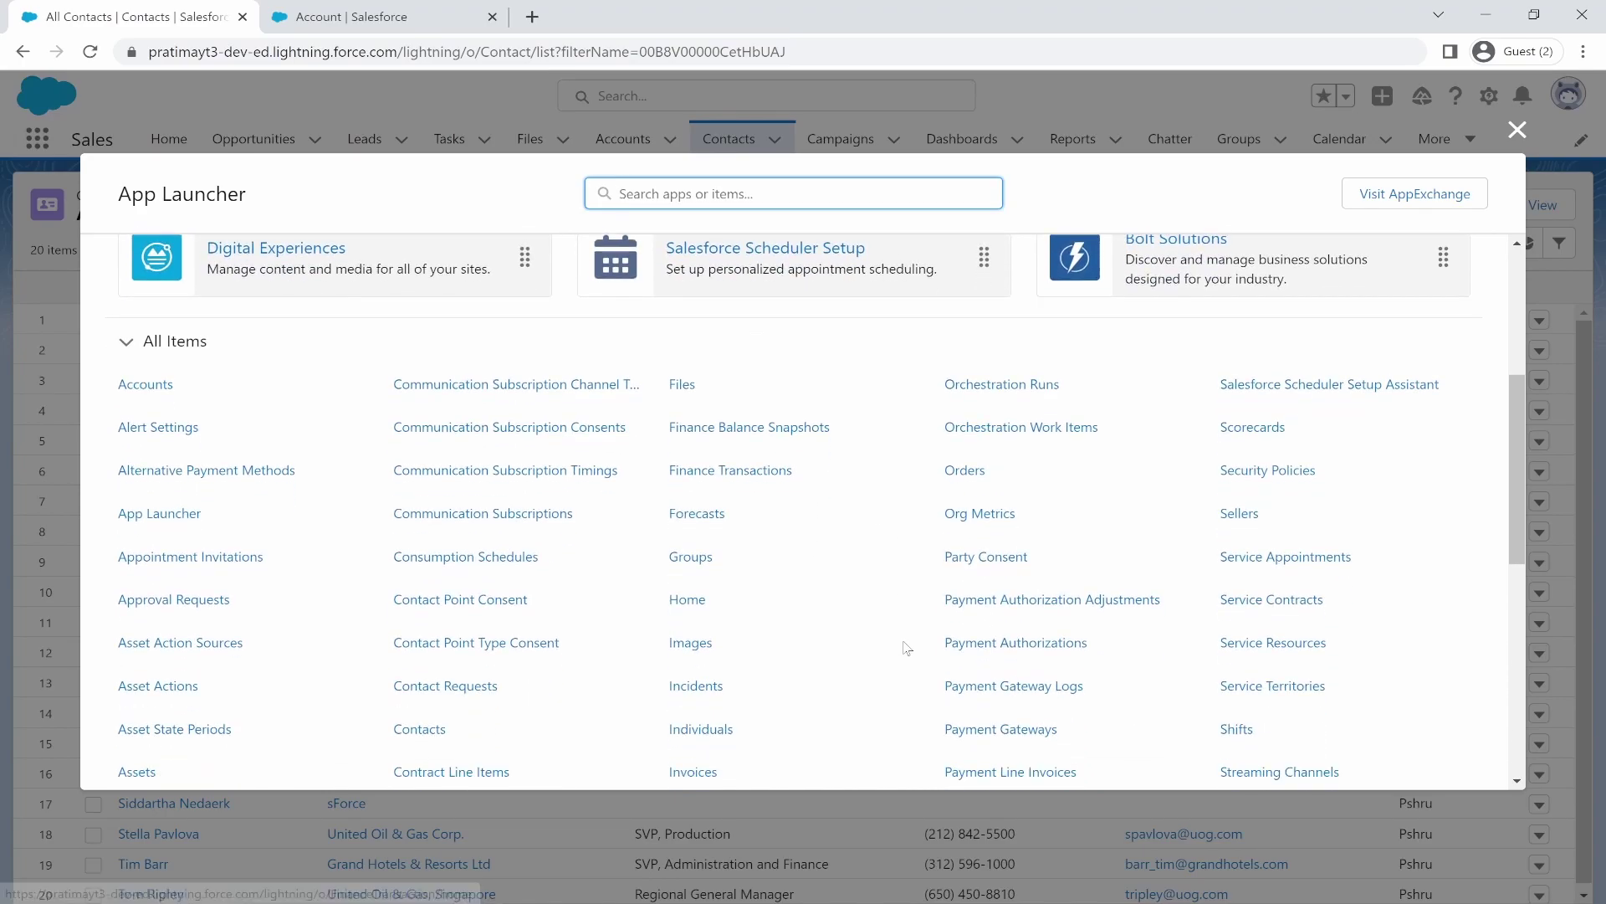
text(accou)
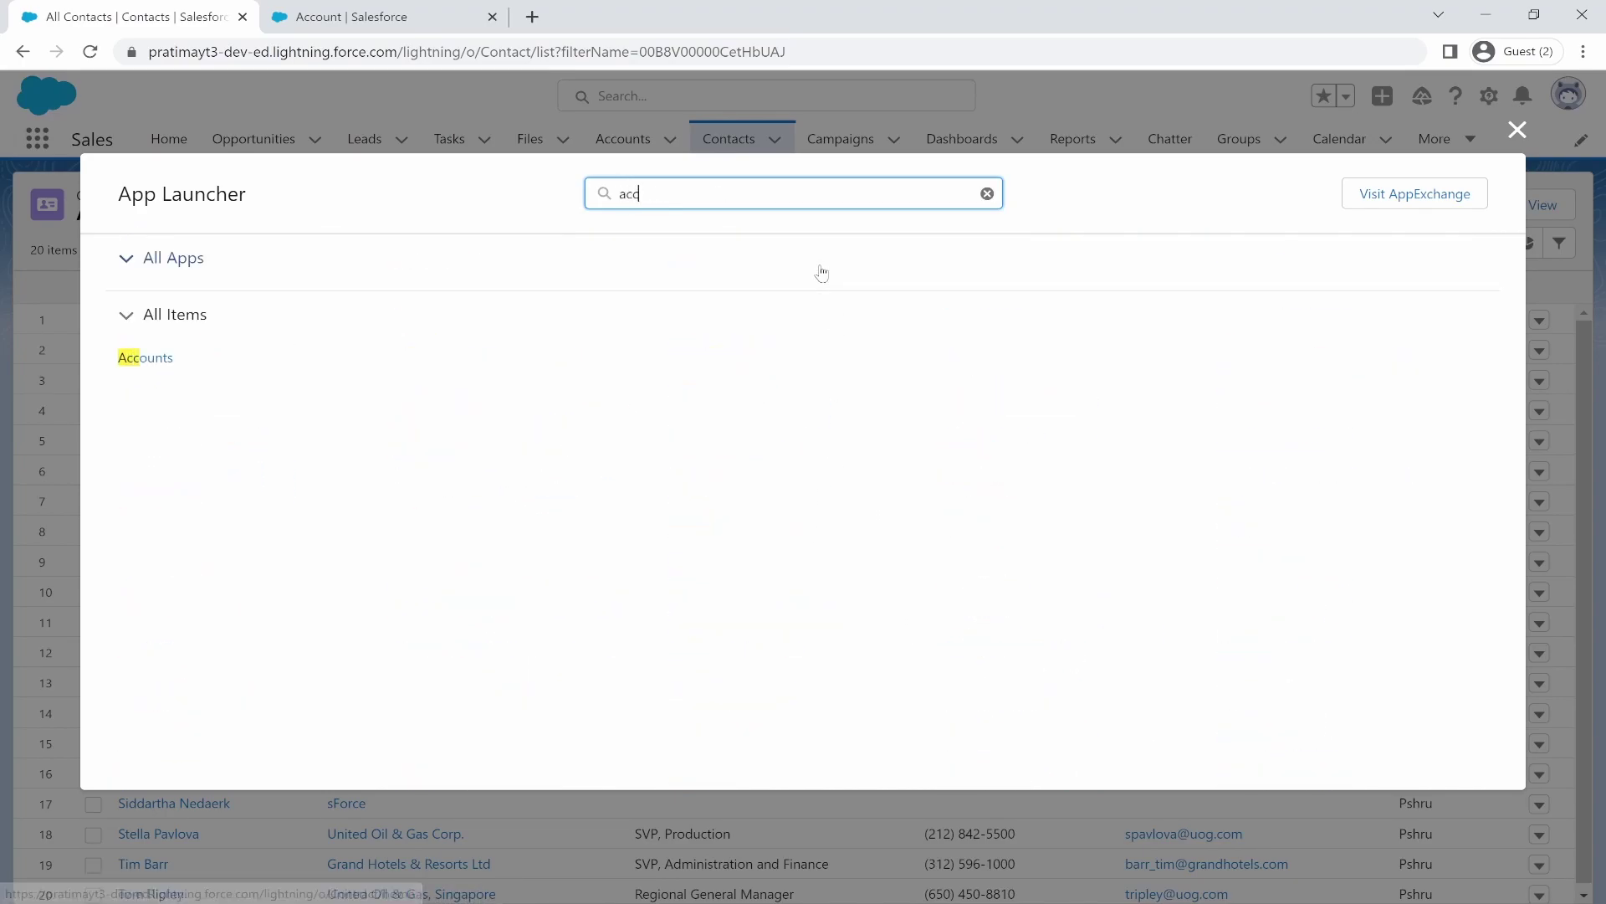
double_click(644, 193)
text(conta)
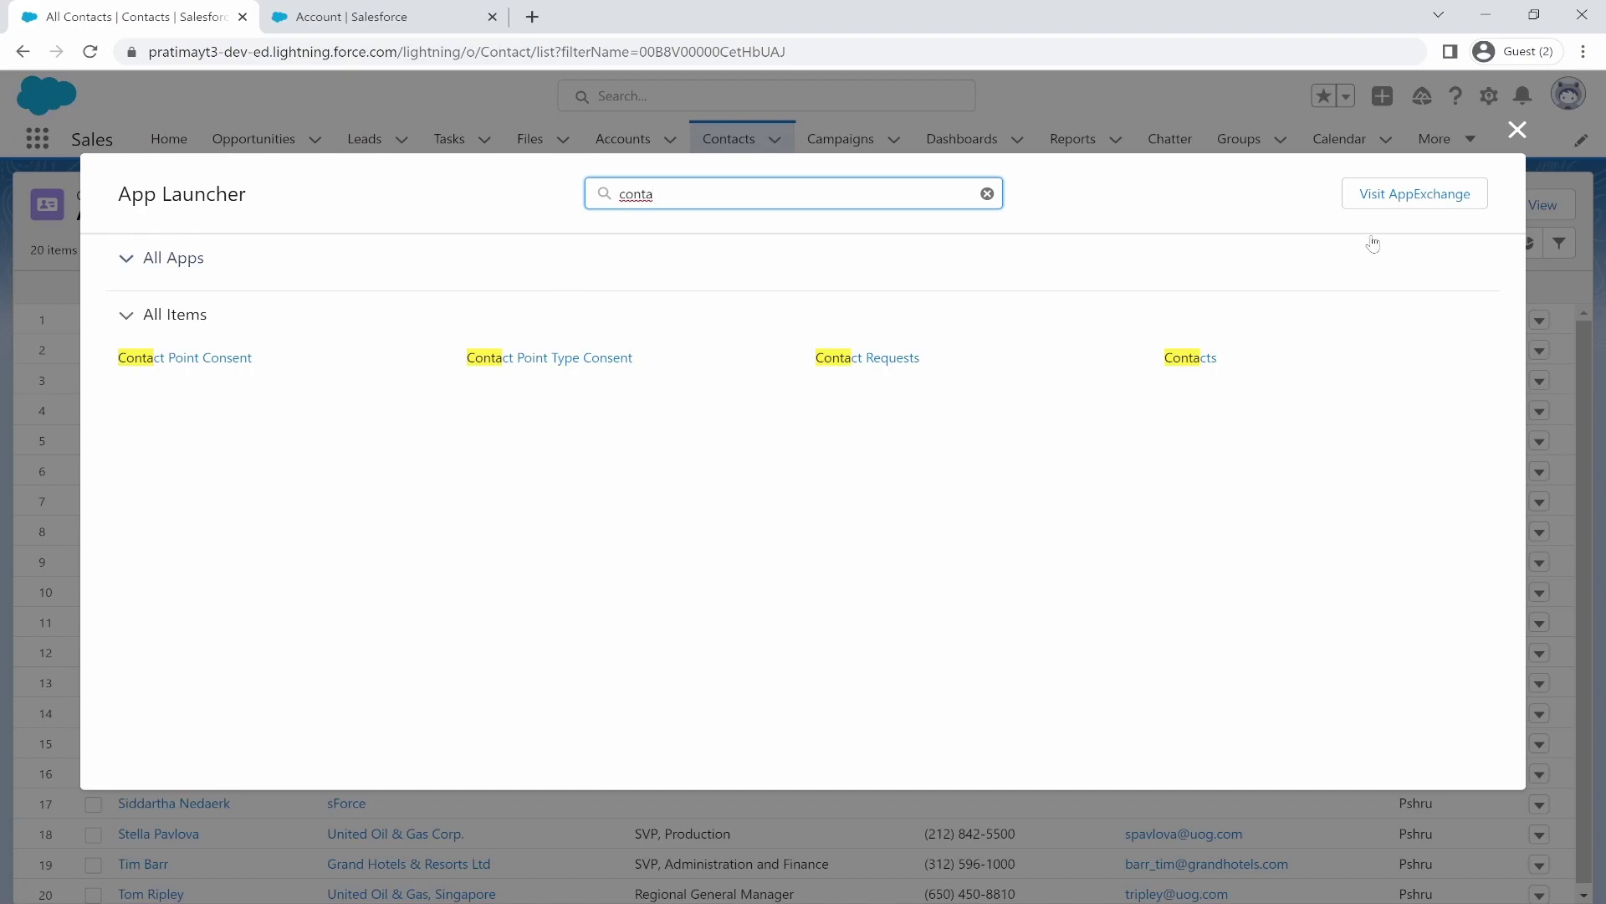
click(1517, 129)
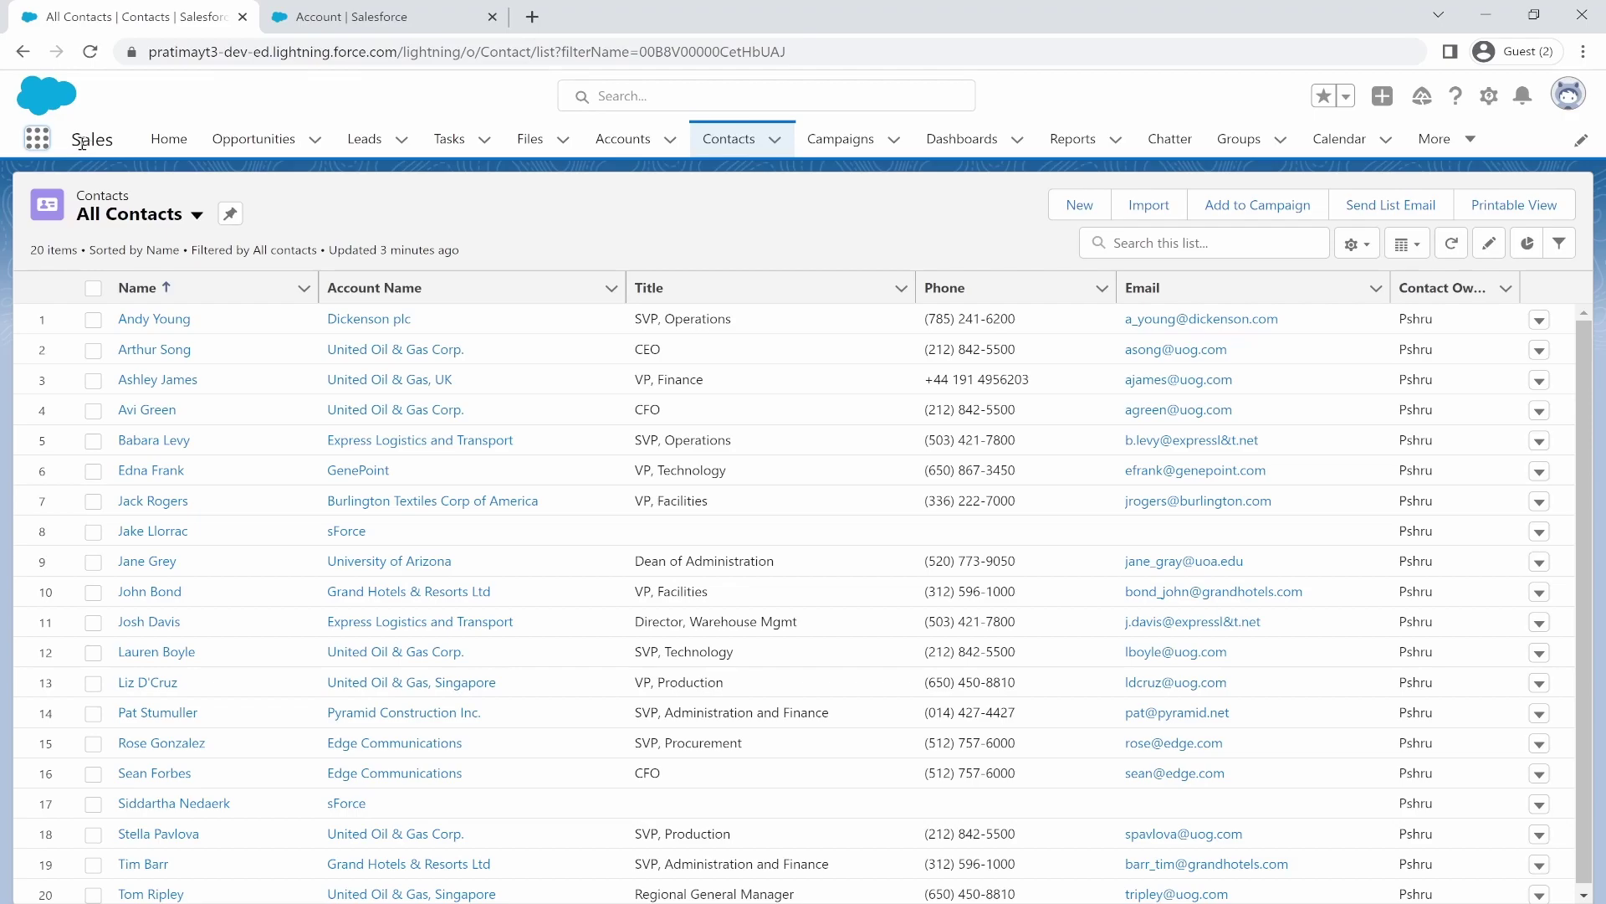
Step: Switch to the Service app, dismiss the Einstein Search notice, then return to the Account setup tab
drag(73, 140, 117, 148)
click(37, 138)
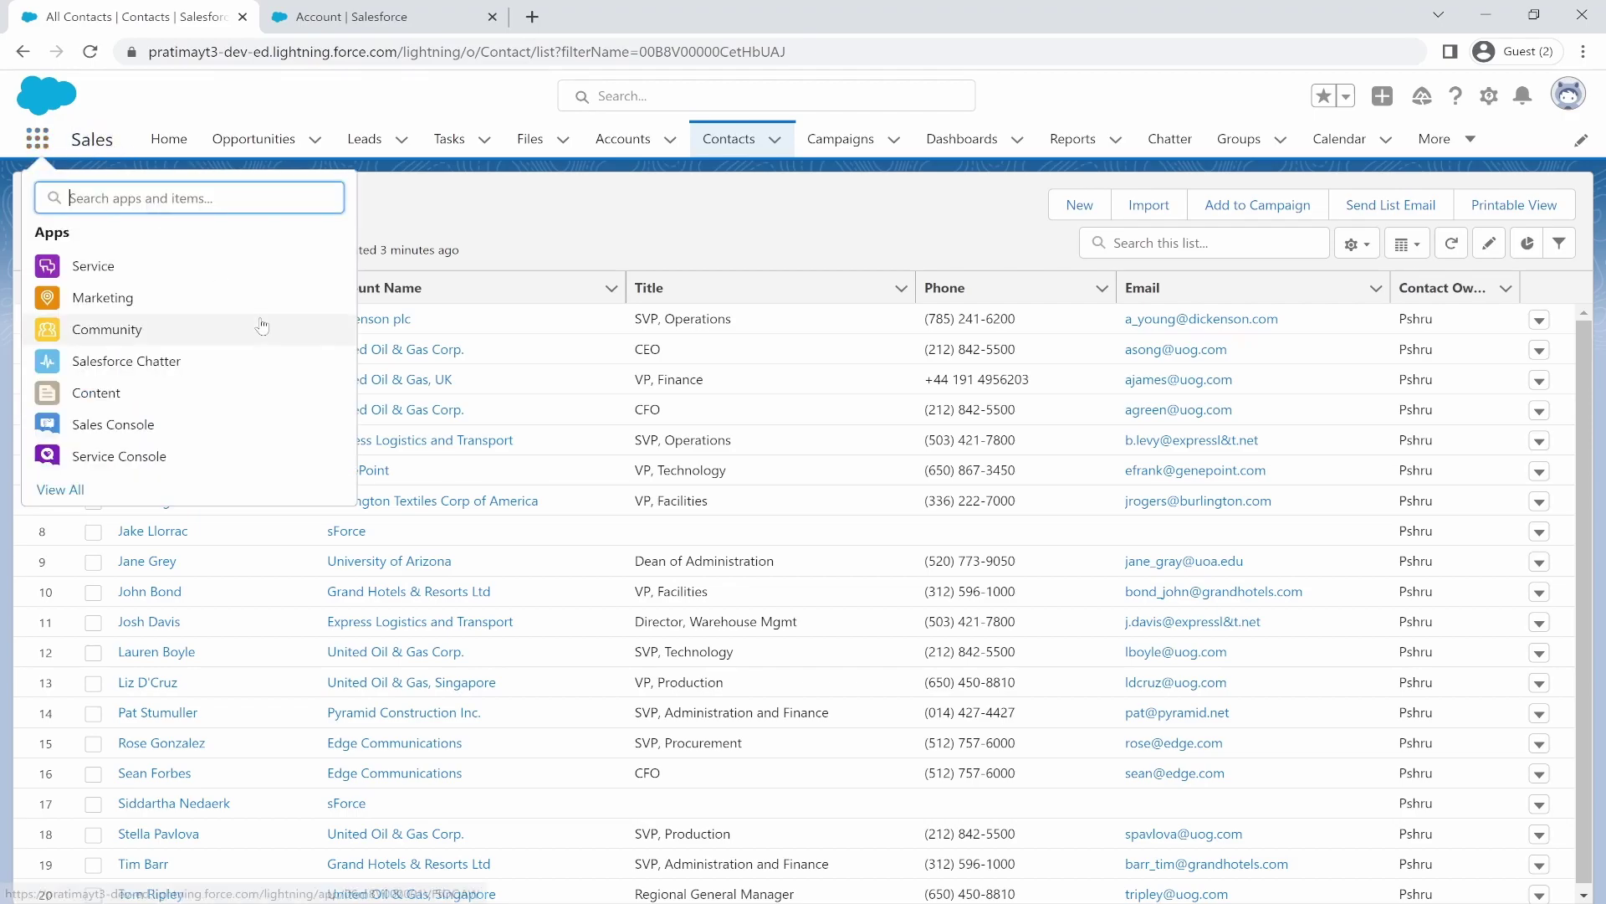
click(137, 281)
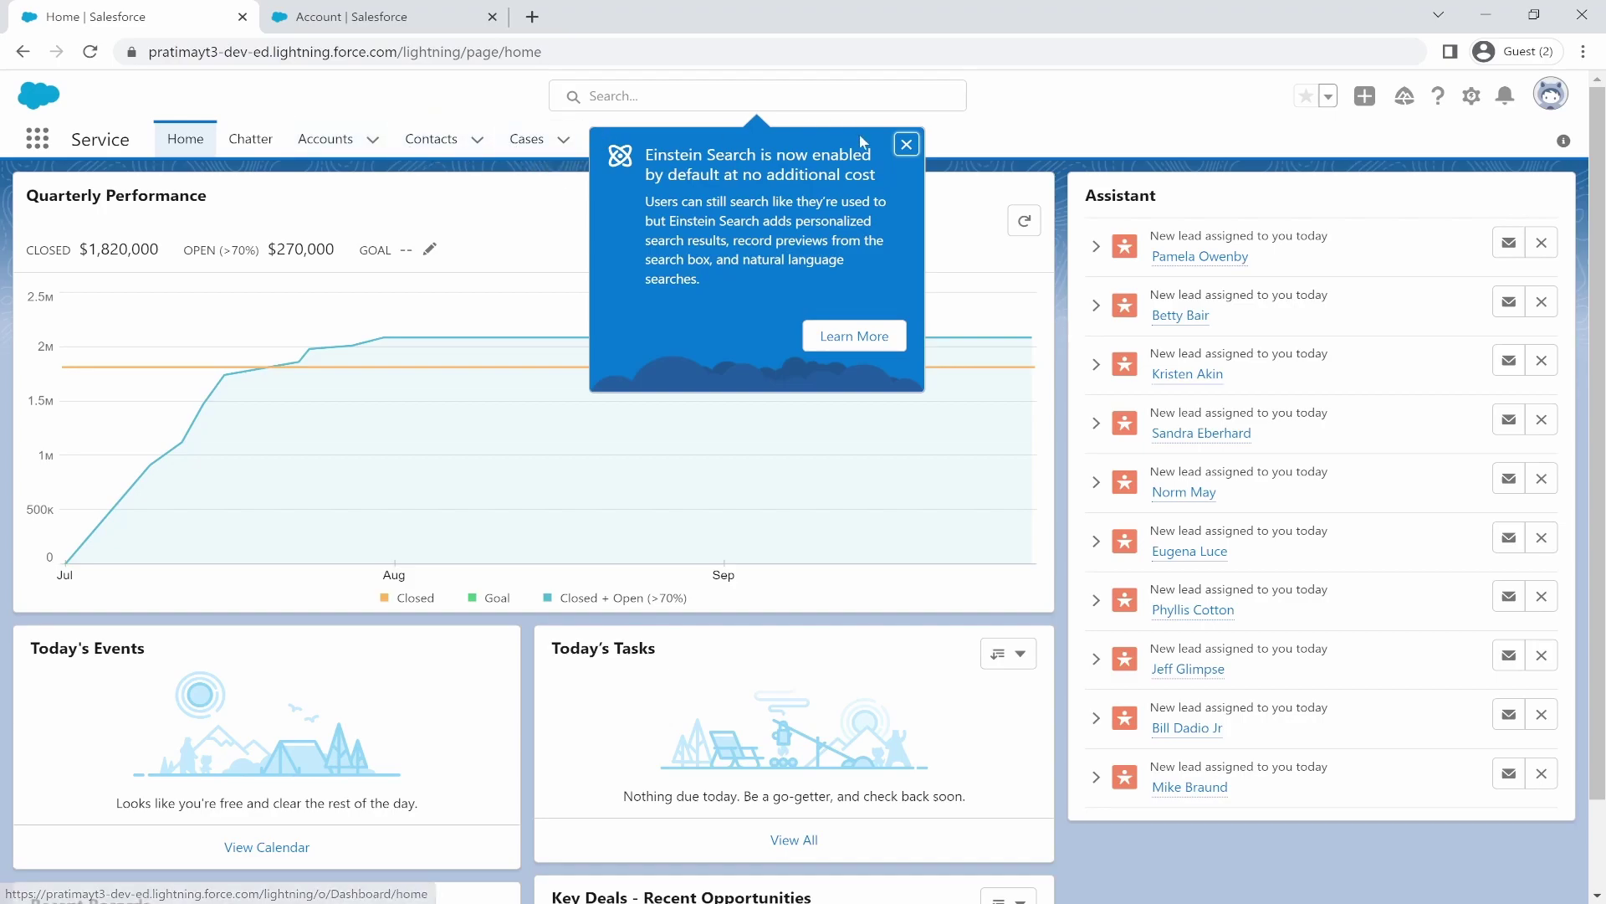
click(906, 144)
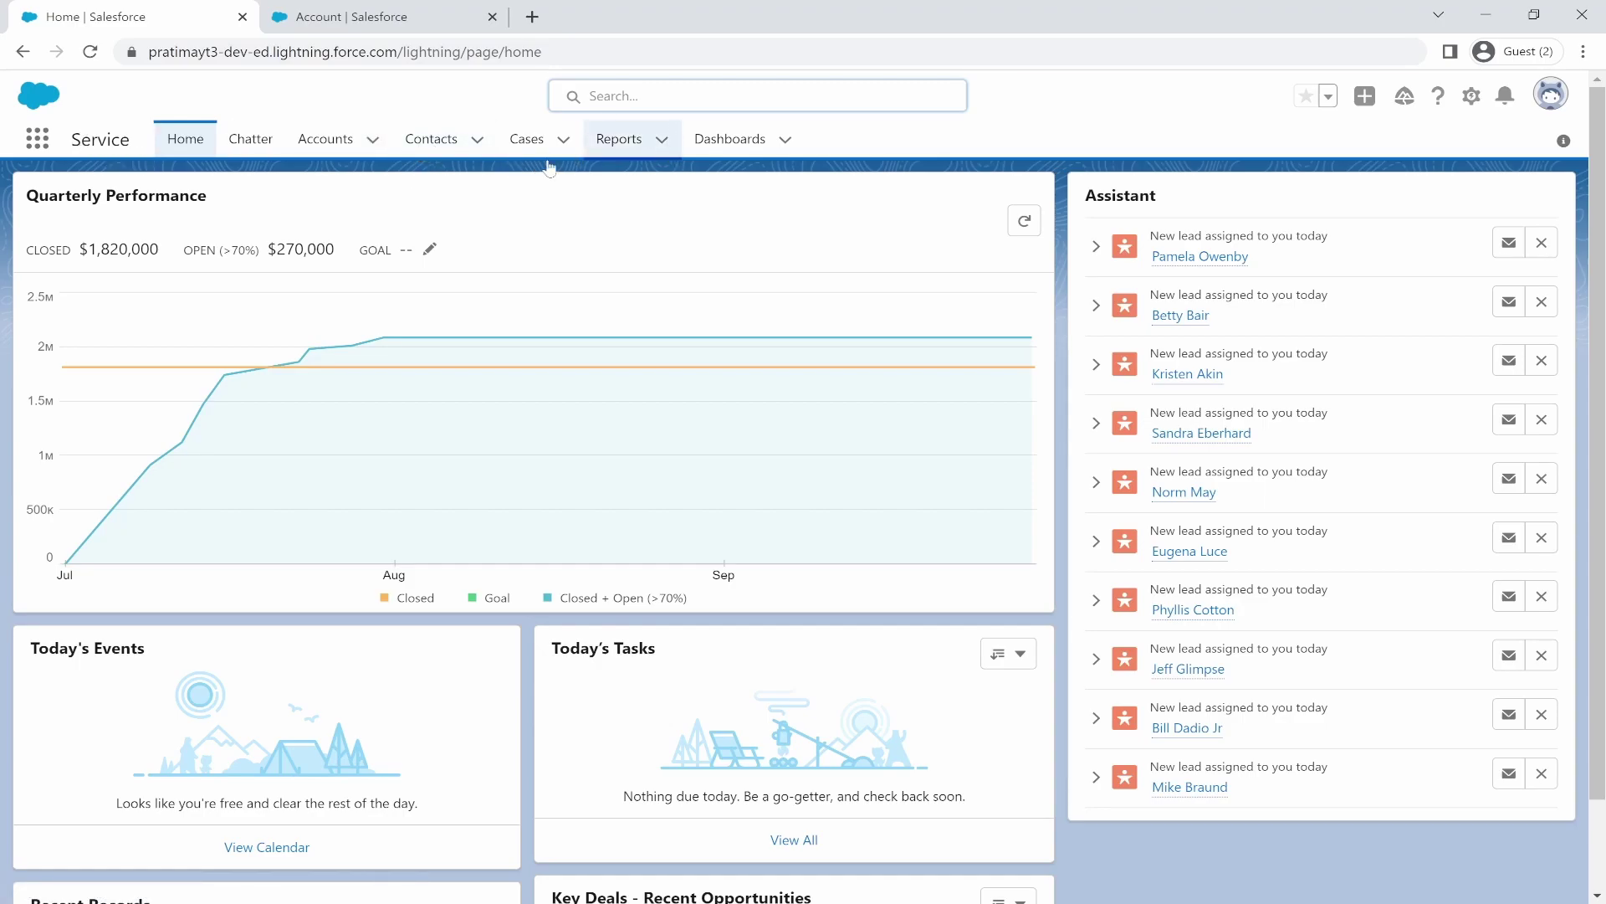
click(37, 139)
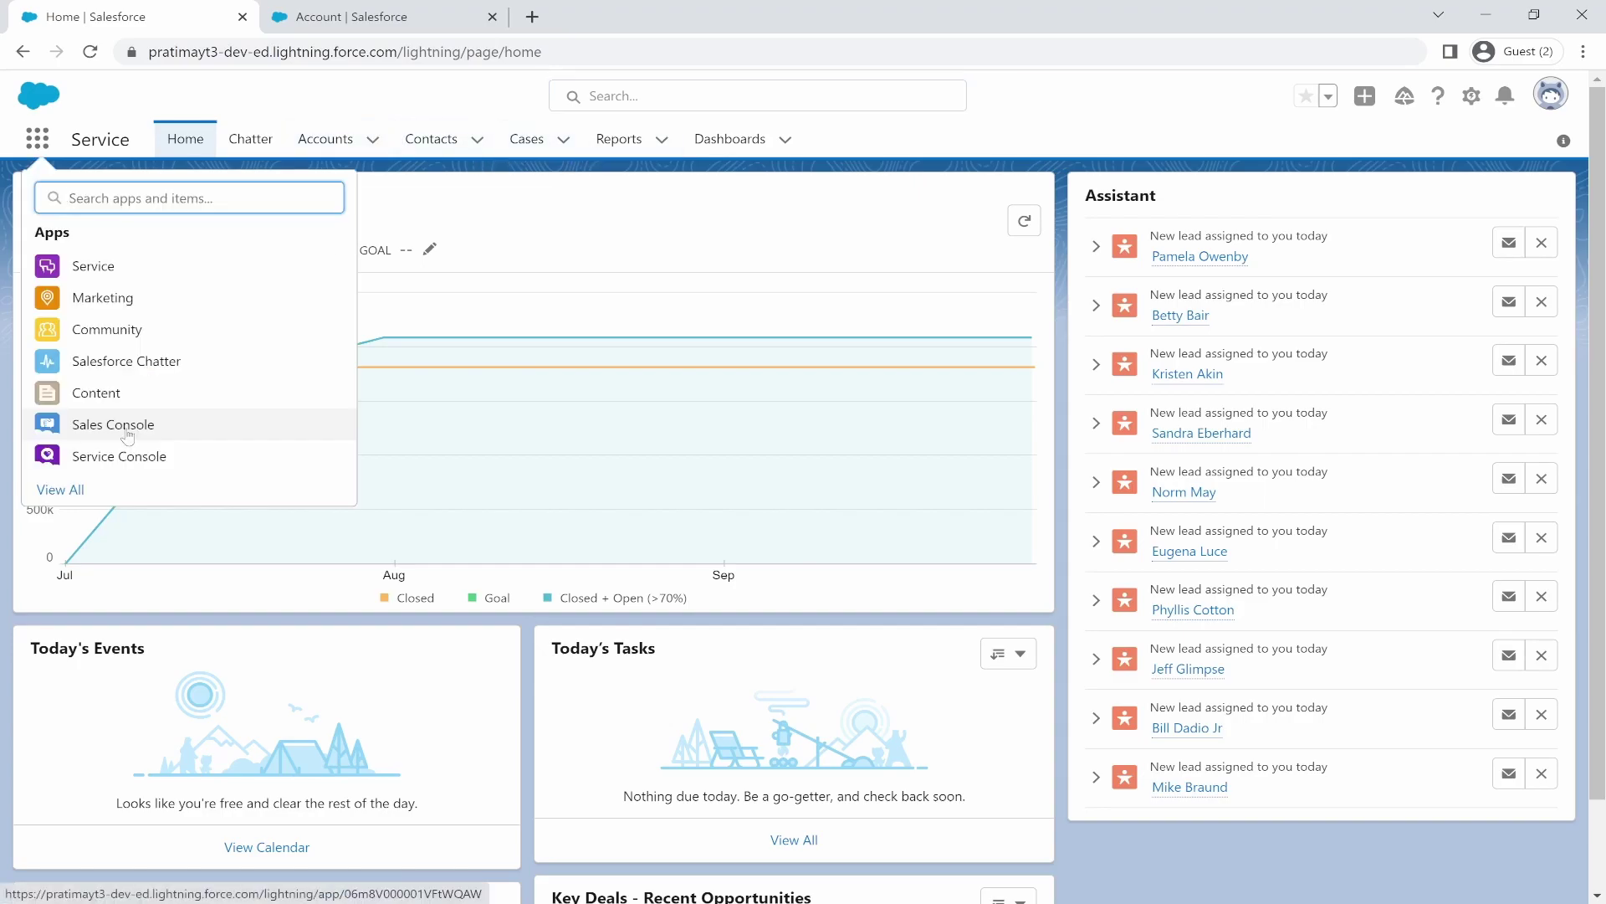
click(360, 17)
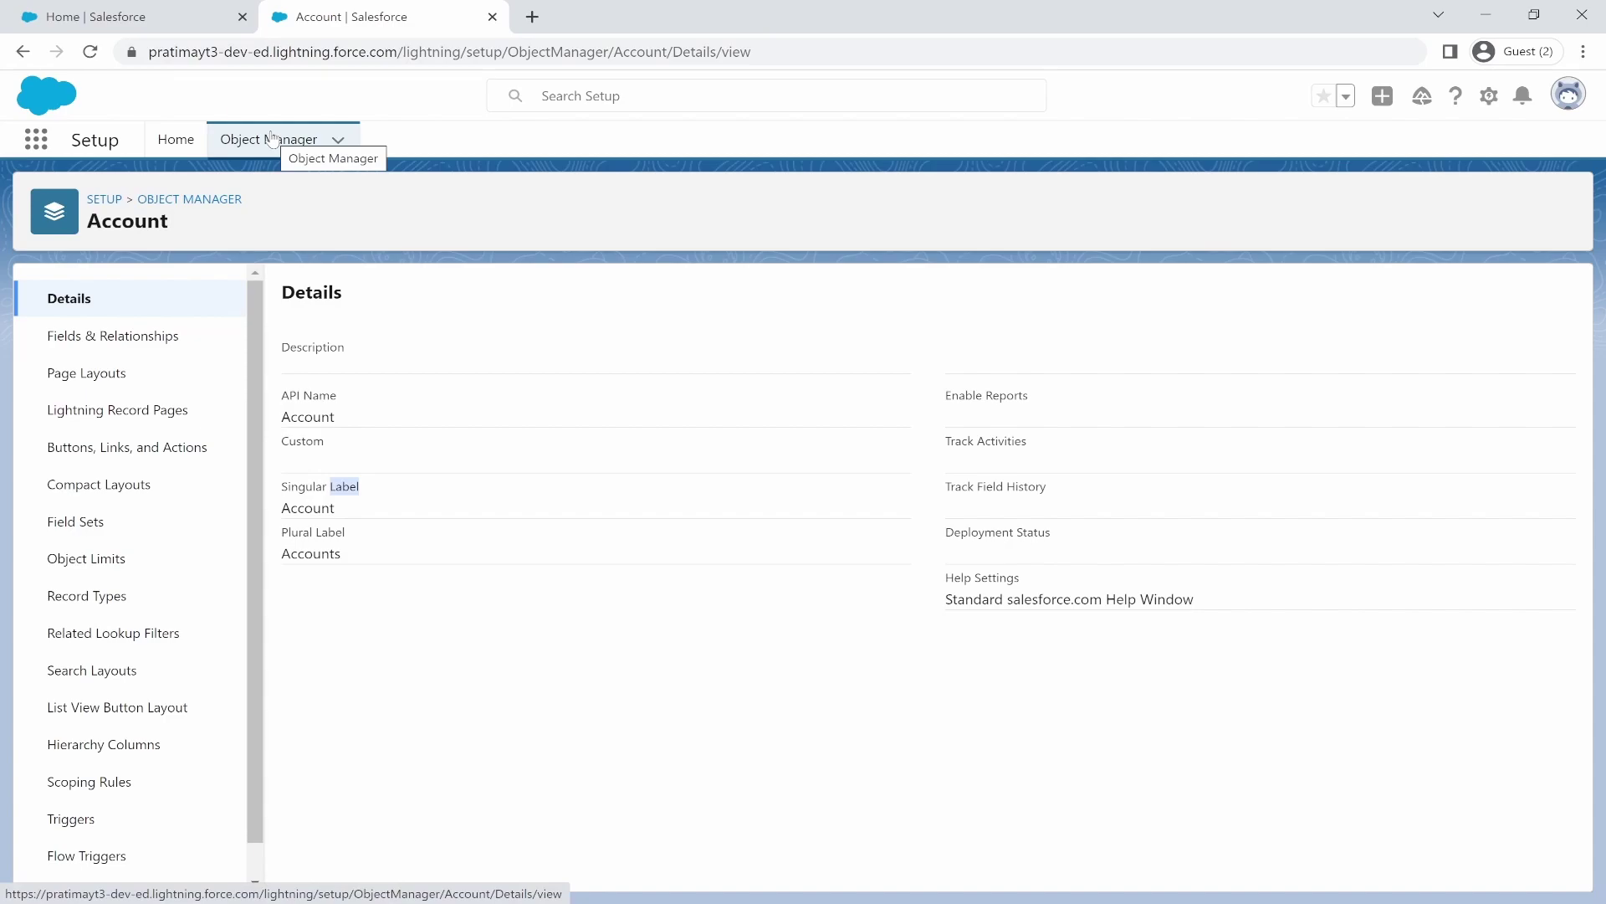
Step: Open the Account object's Fields & Relationships list and scroll through it
click(123, 343)
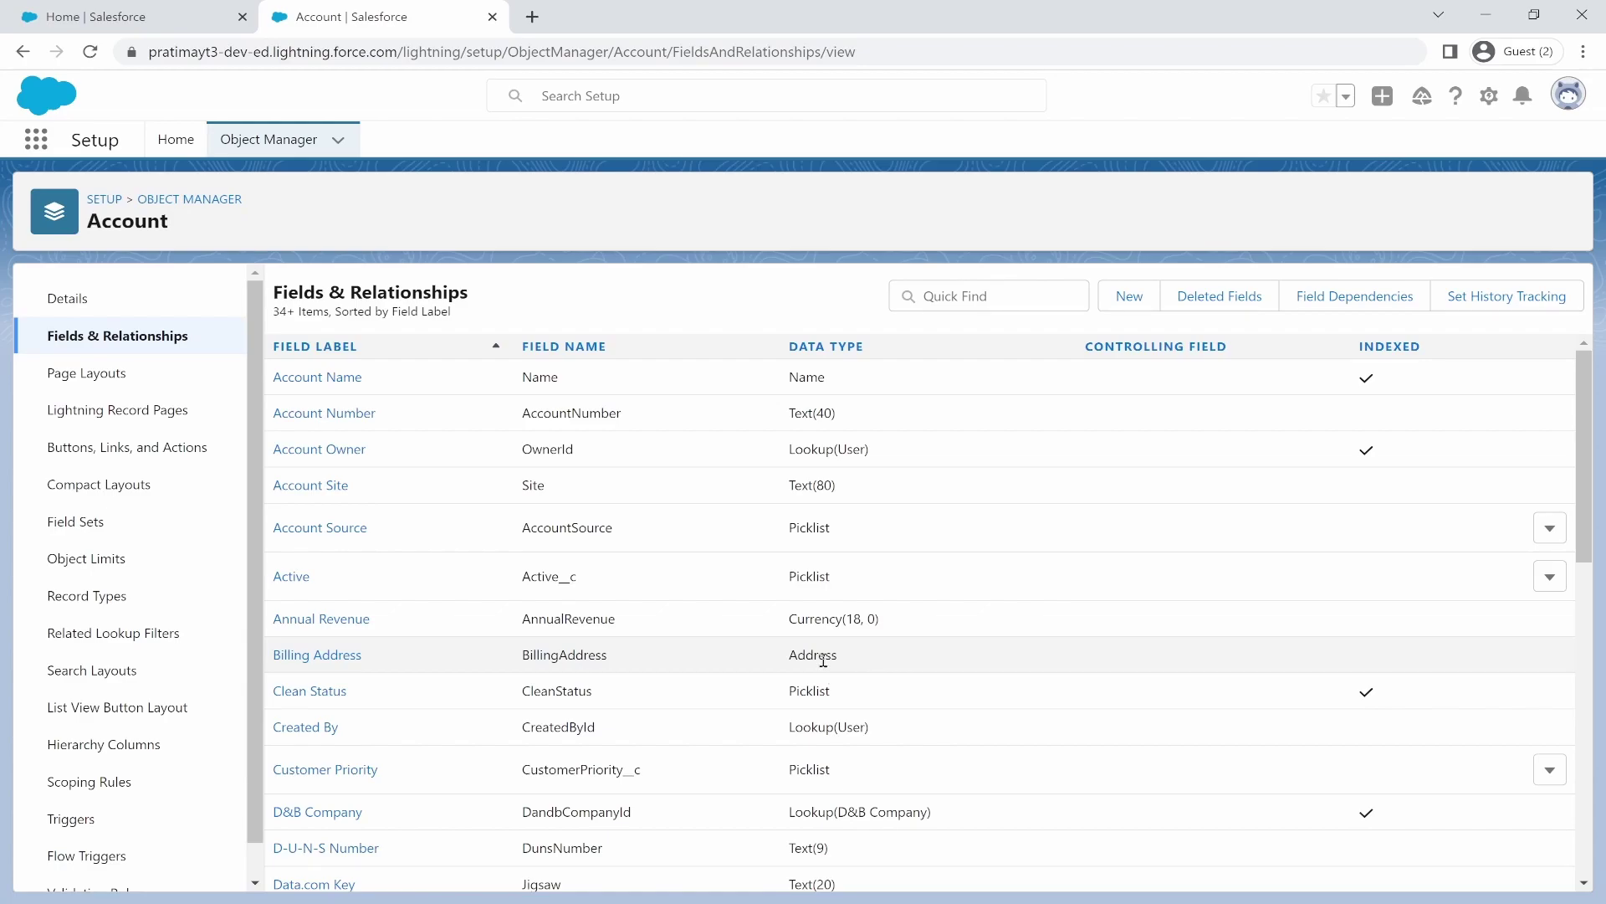
scroll(833, 753, down, 2)
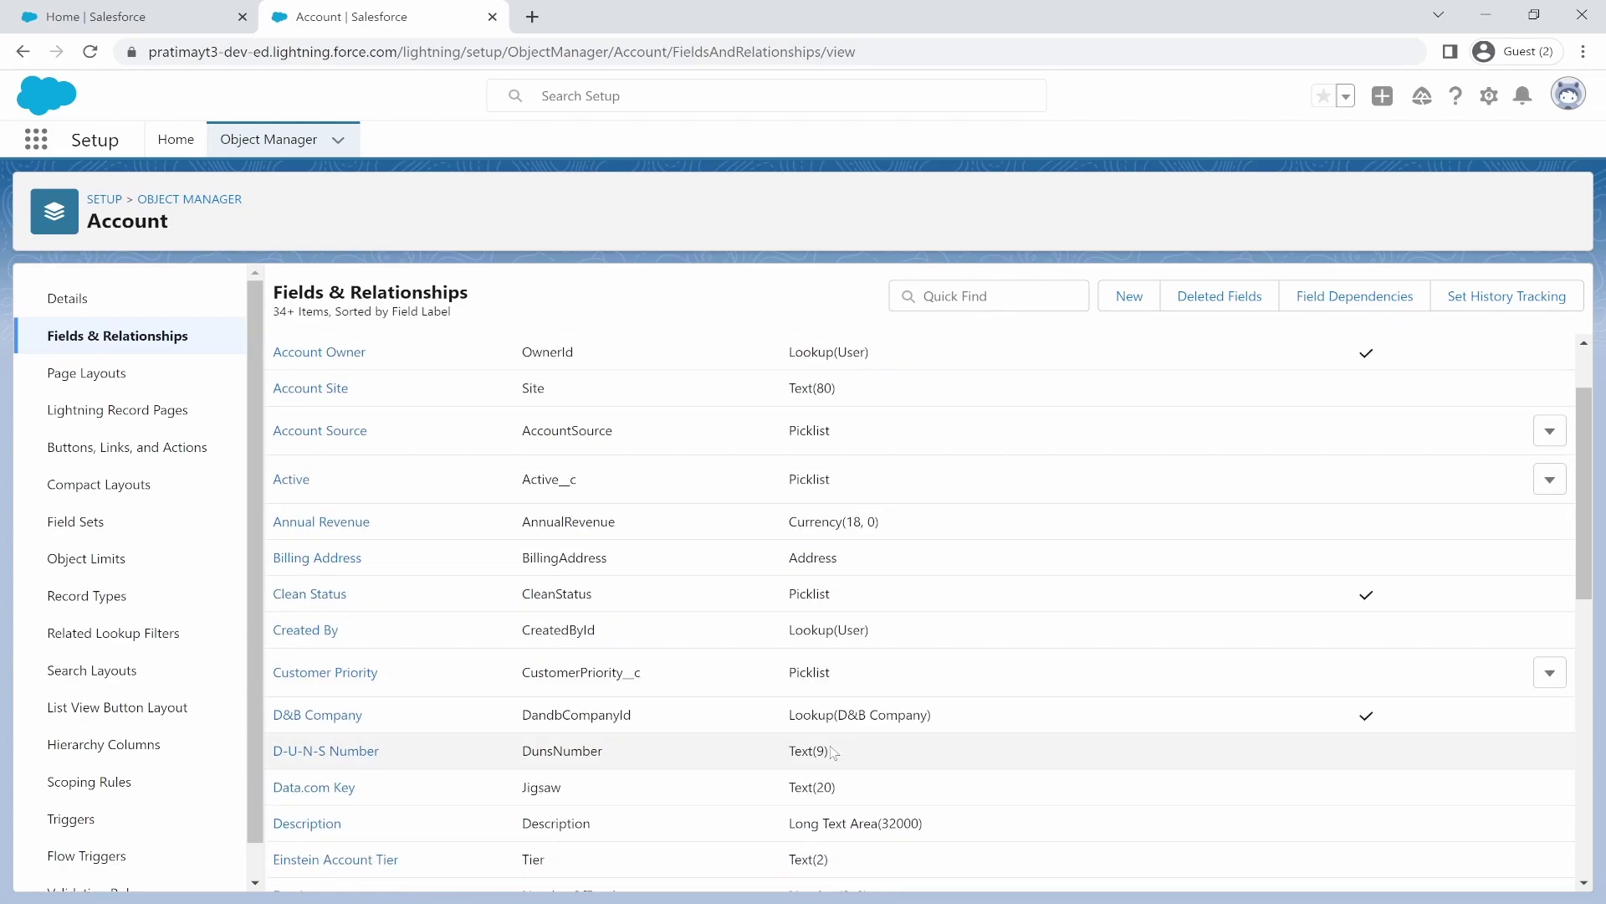
scroll(832, 752, up, 2)
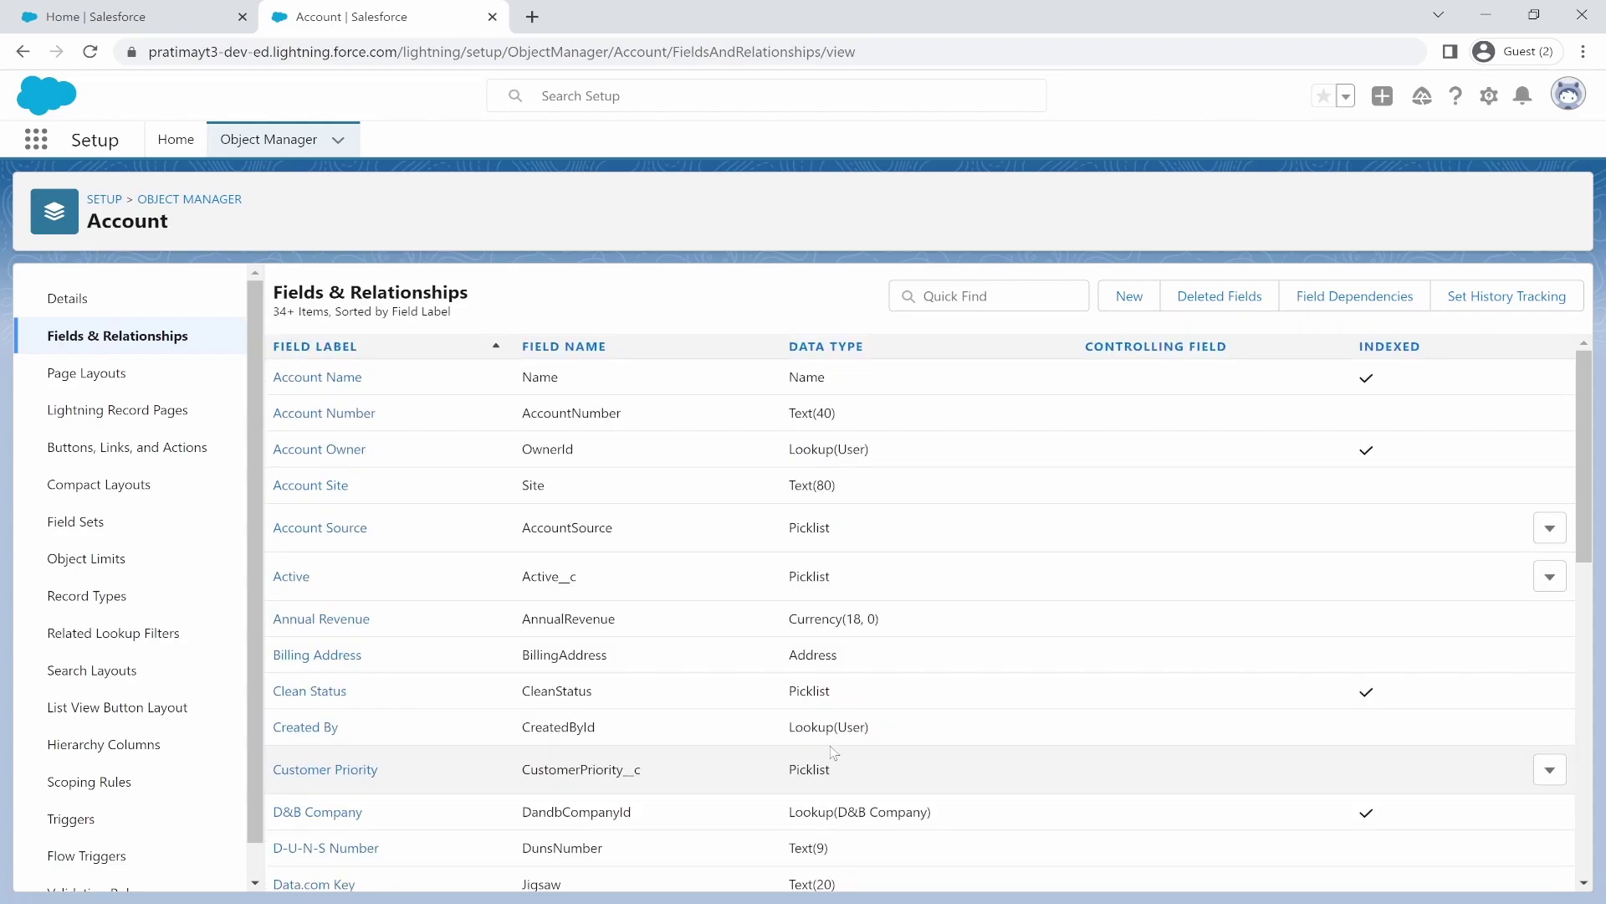
Step: Start a new Account custom field and choose Text as its data type
click(1130, 296)
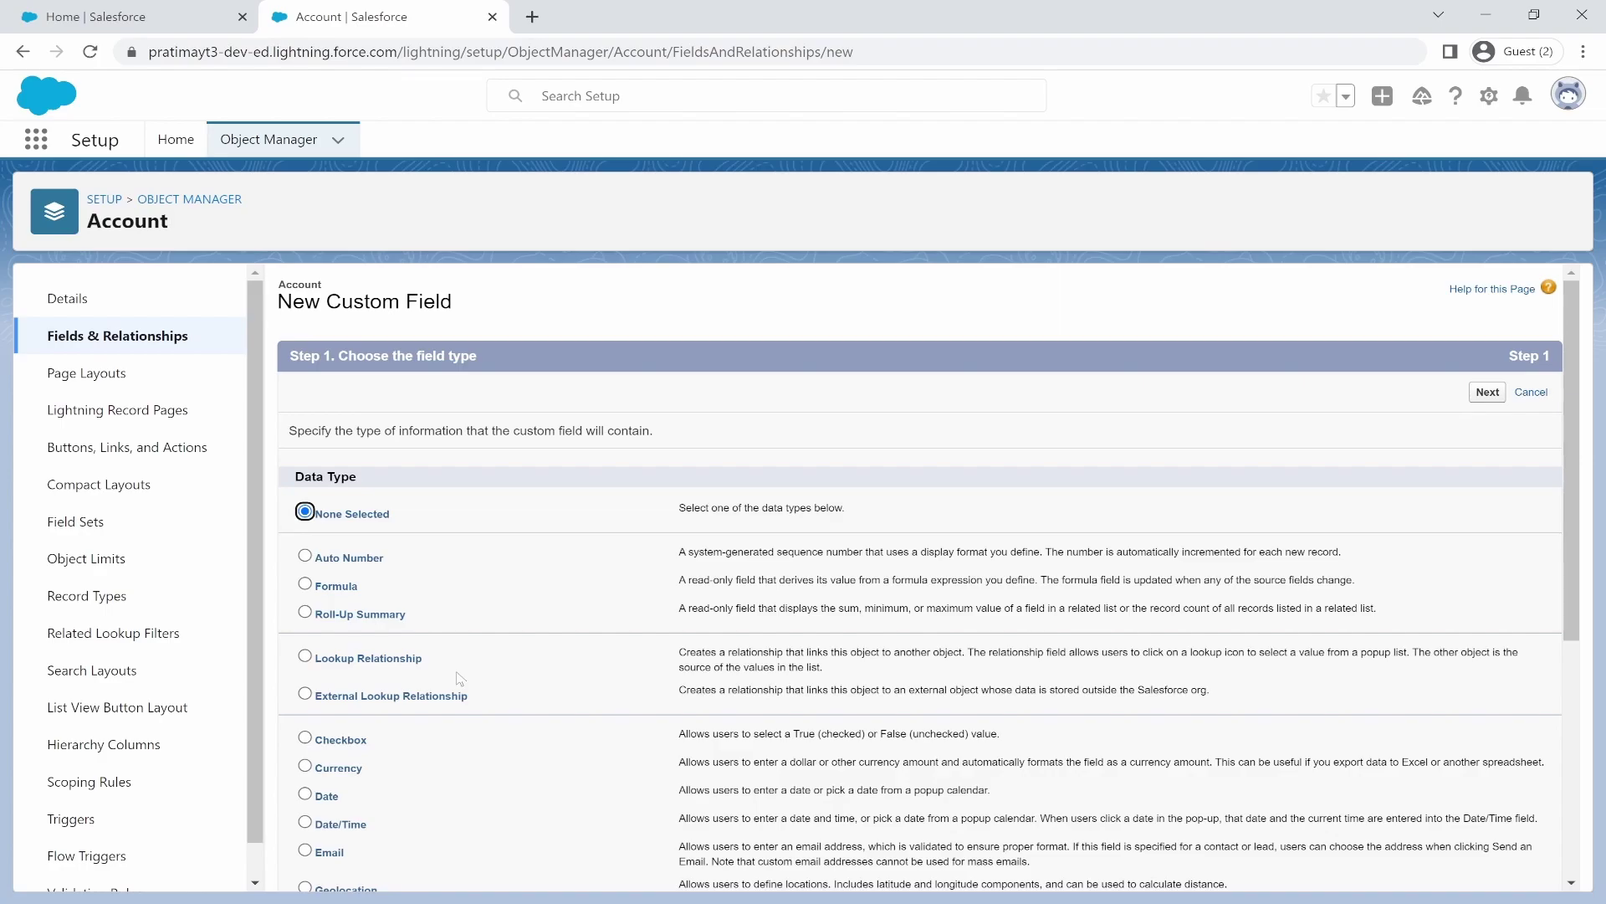
scroll(459, 678, down, 2)
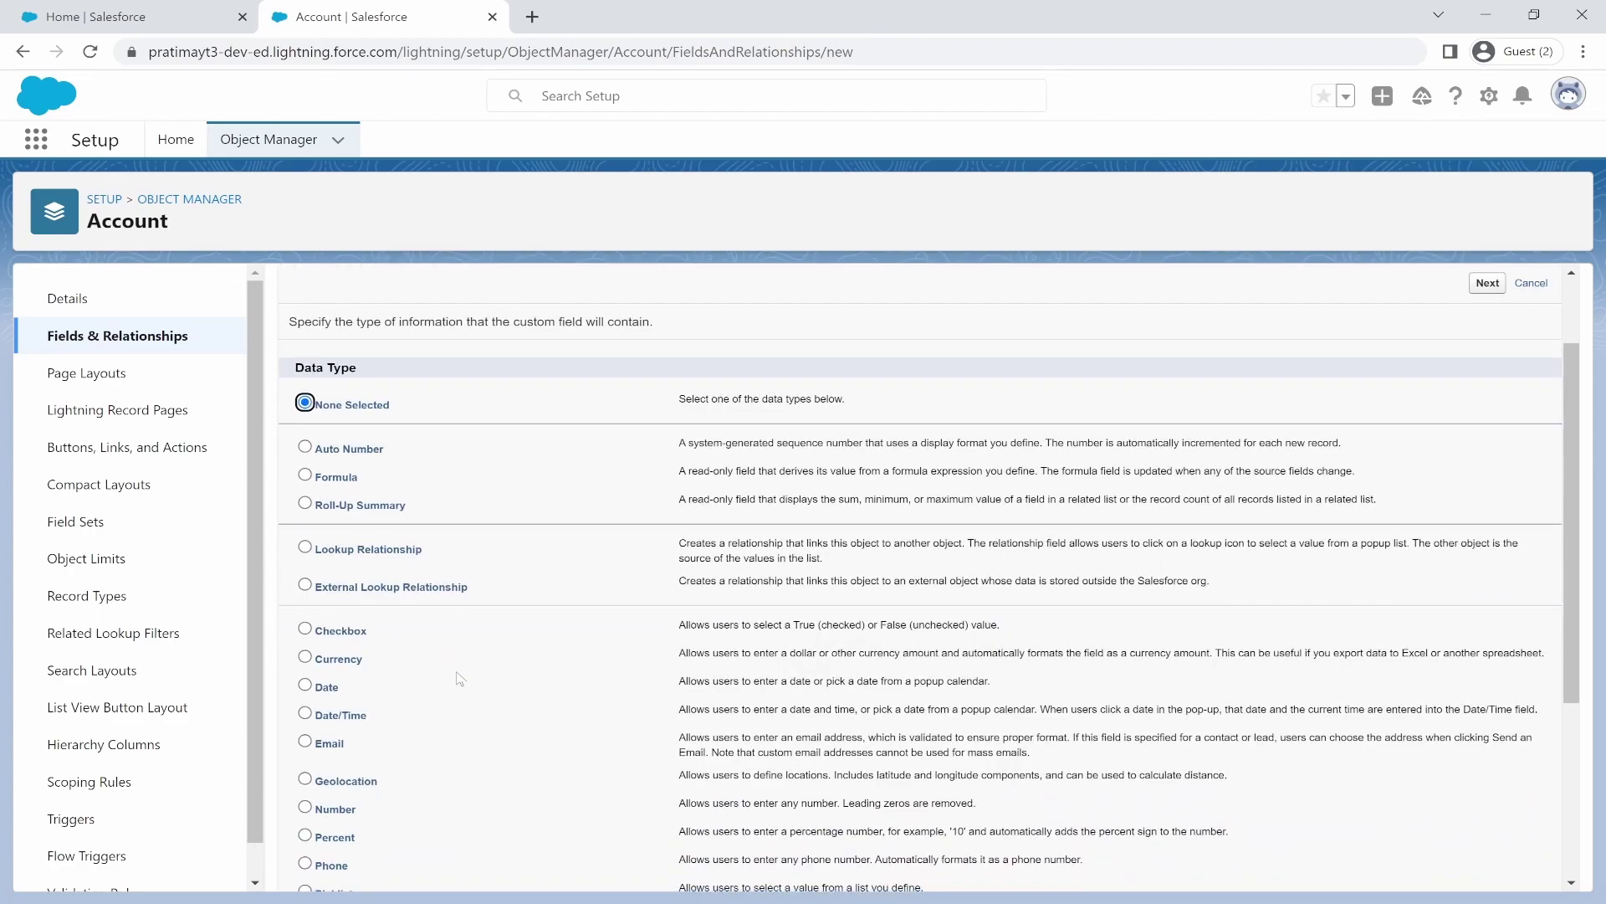
scroll(459, 679, down, 1)
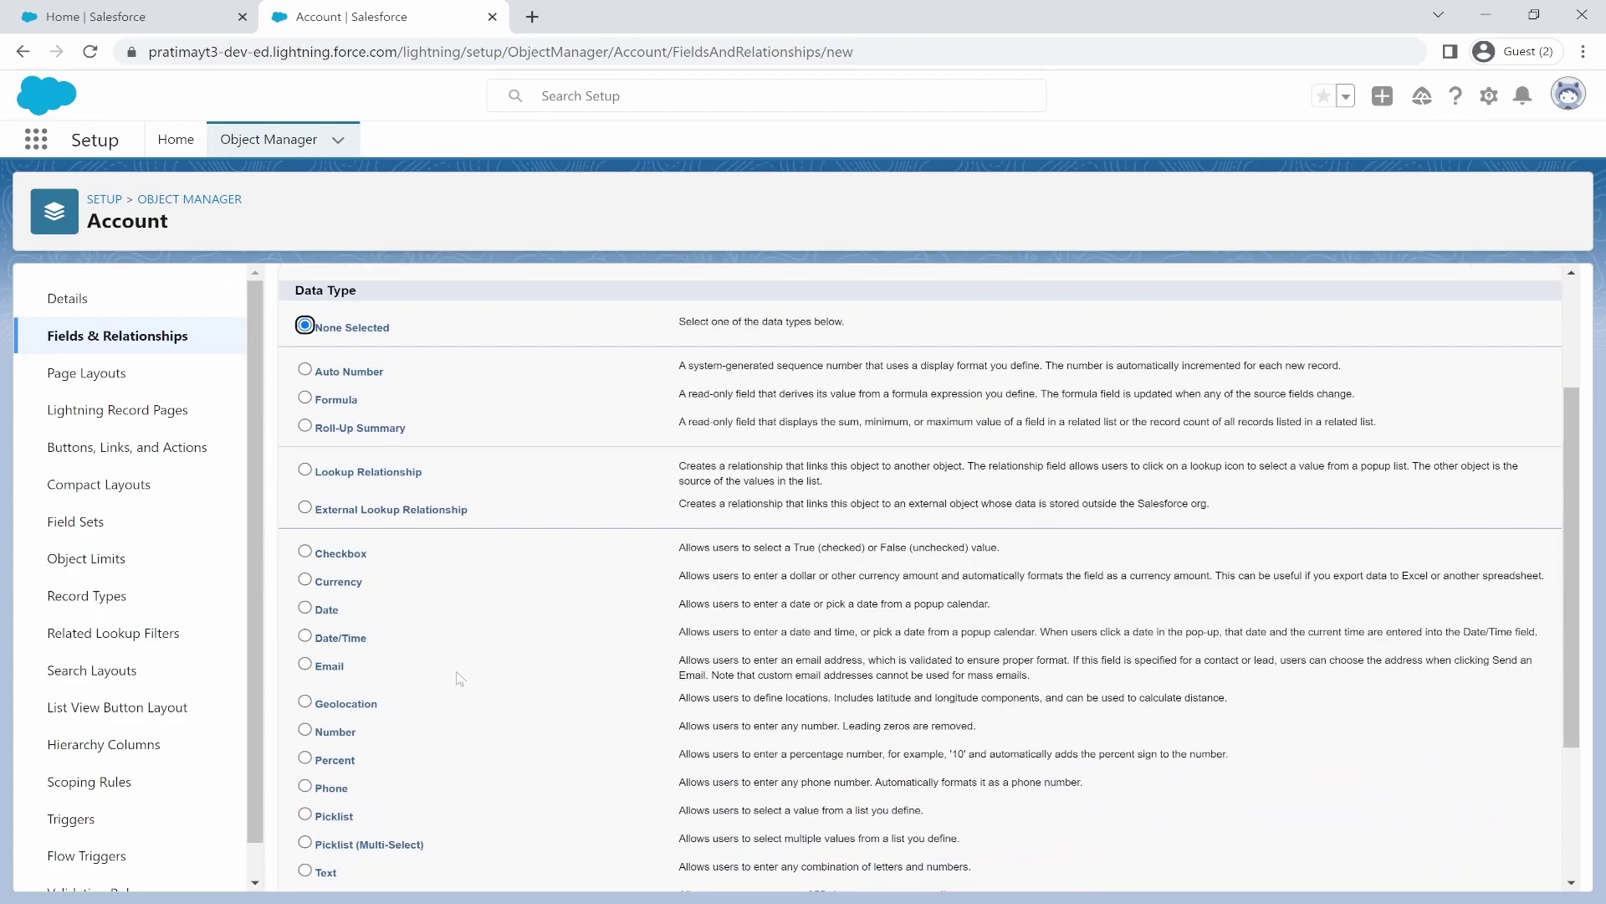
scroll(459, 678, down, 1)
click(306, 838)
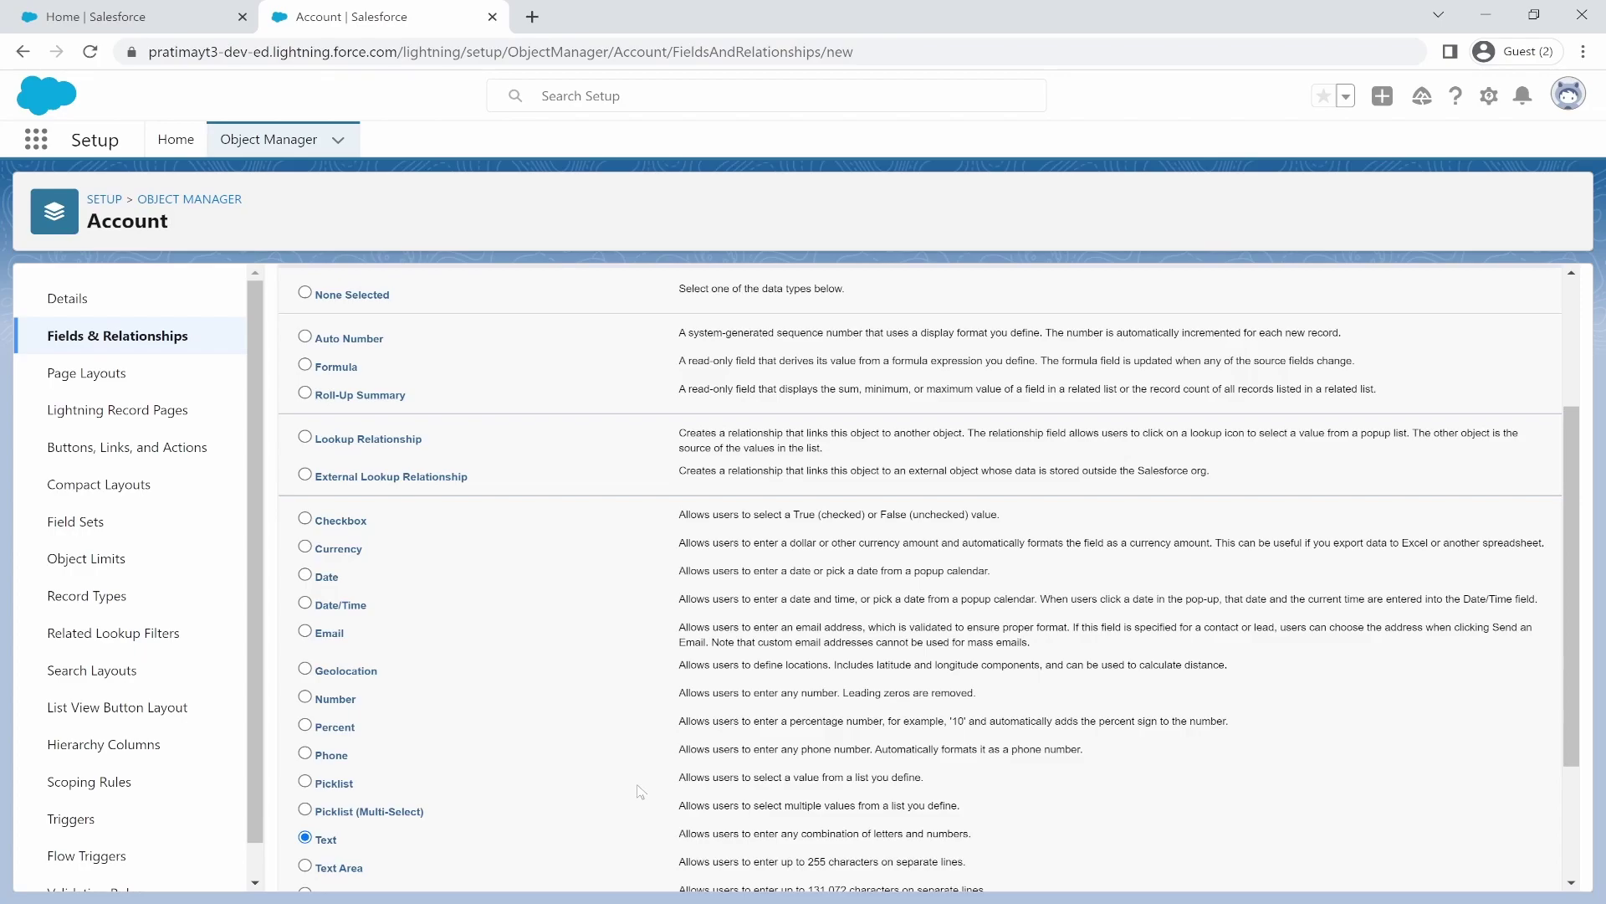
scroll(641, 791, up, 2)
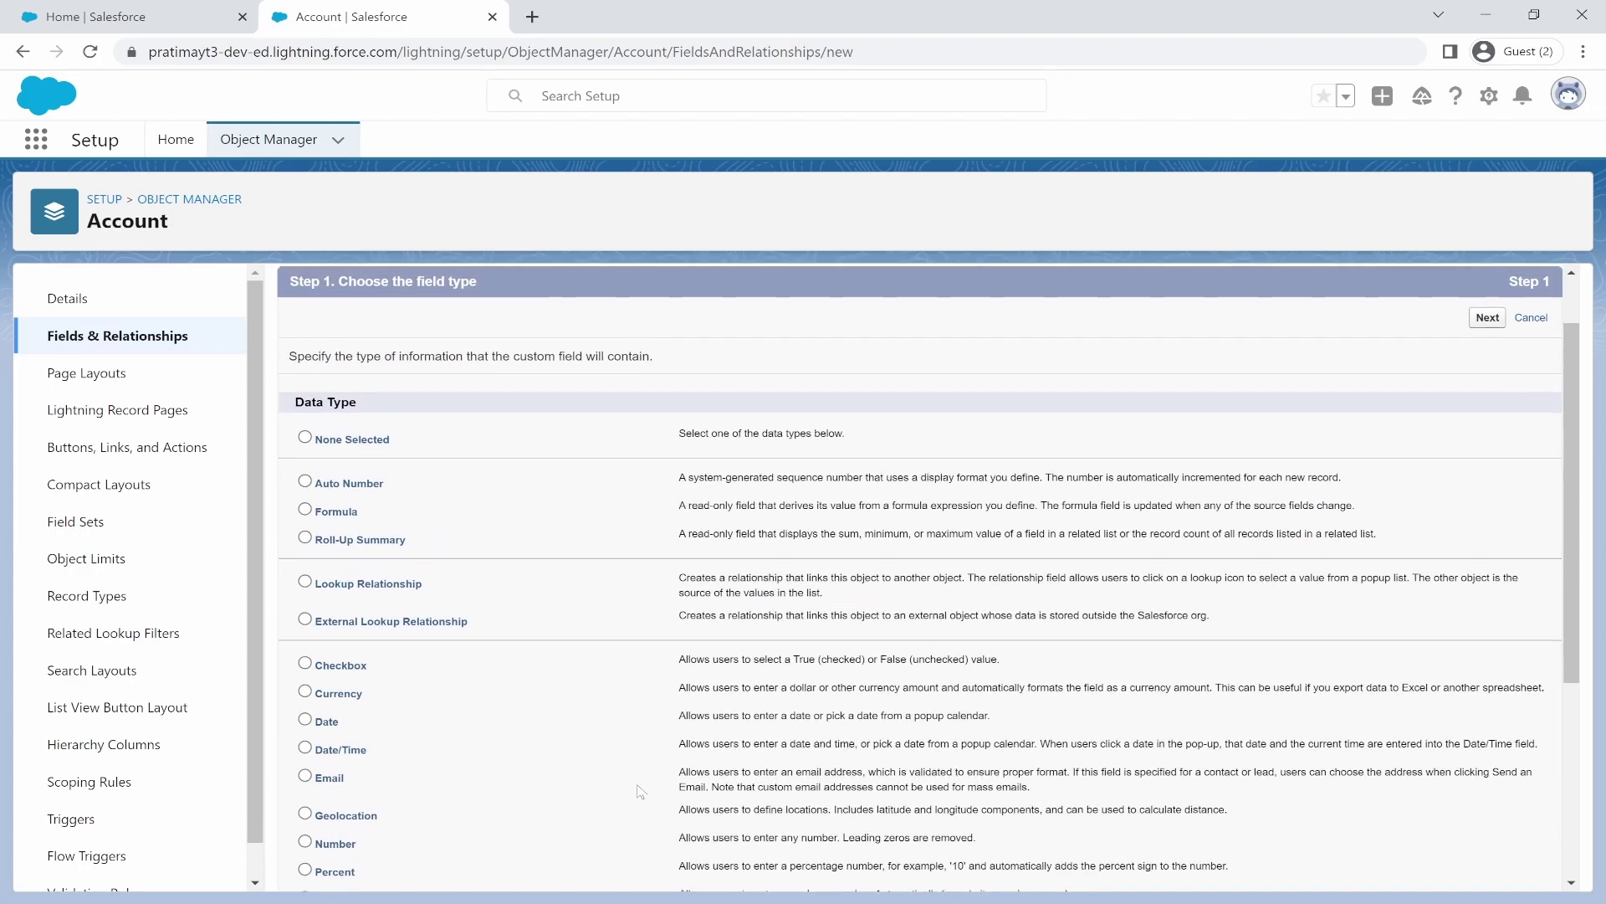
Step: Label the Text field 'Tax ID' with length 18 and field name Tax_ID, then continue
click(1487, 319)
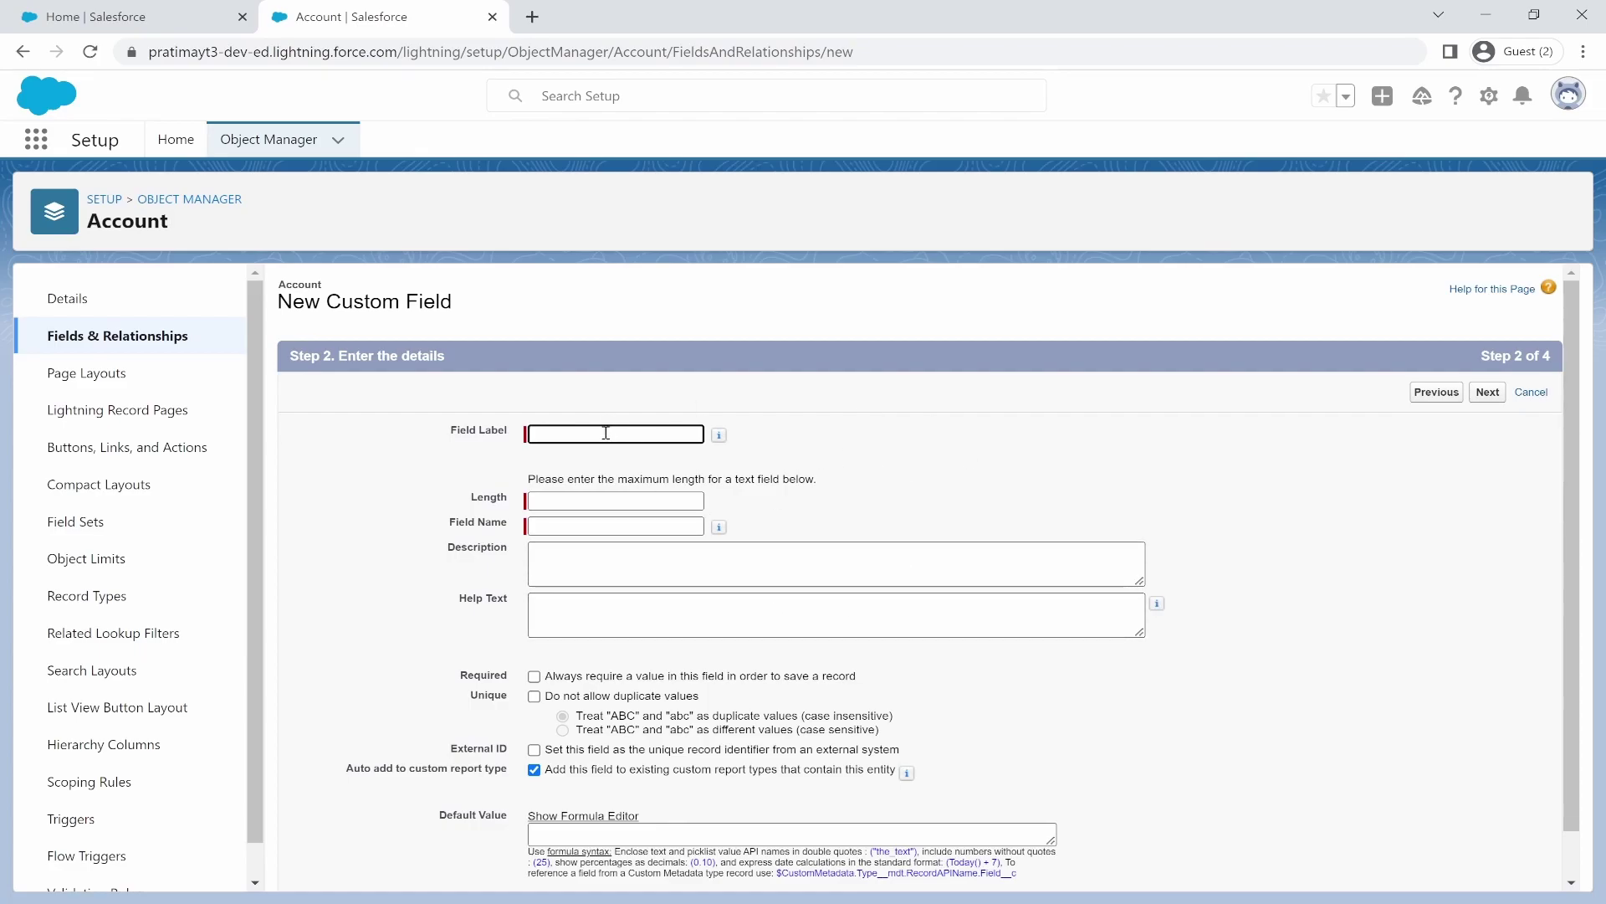
text(Tax ID)
click(583, 501)
text(18)
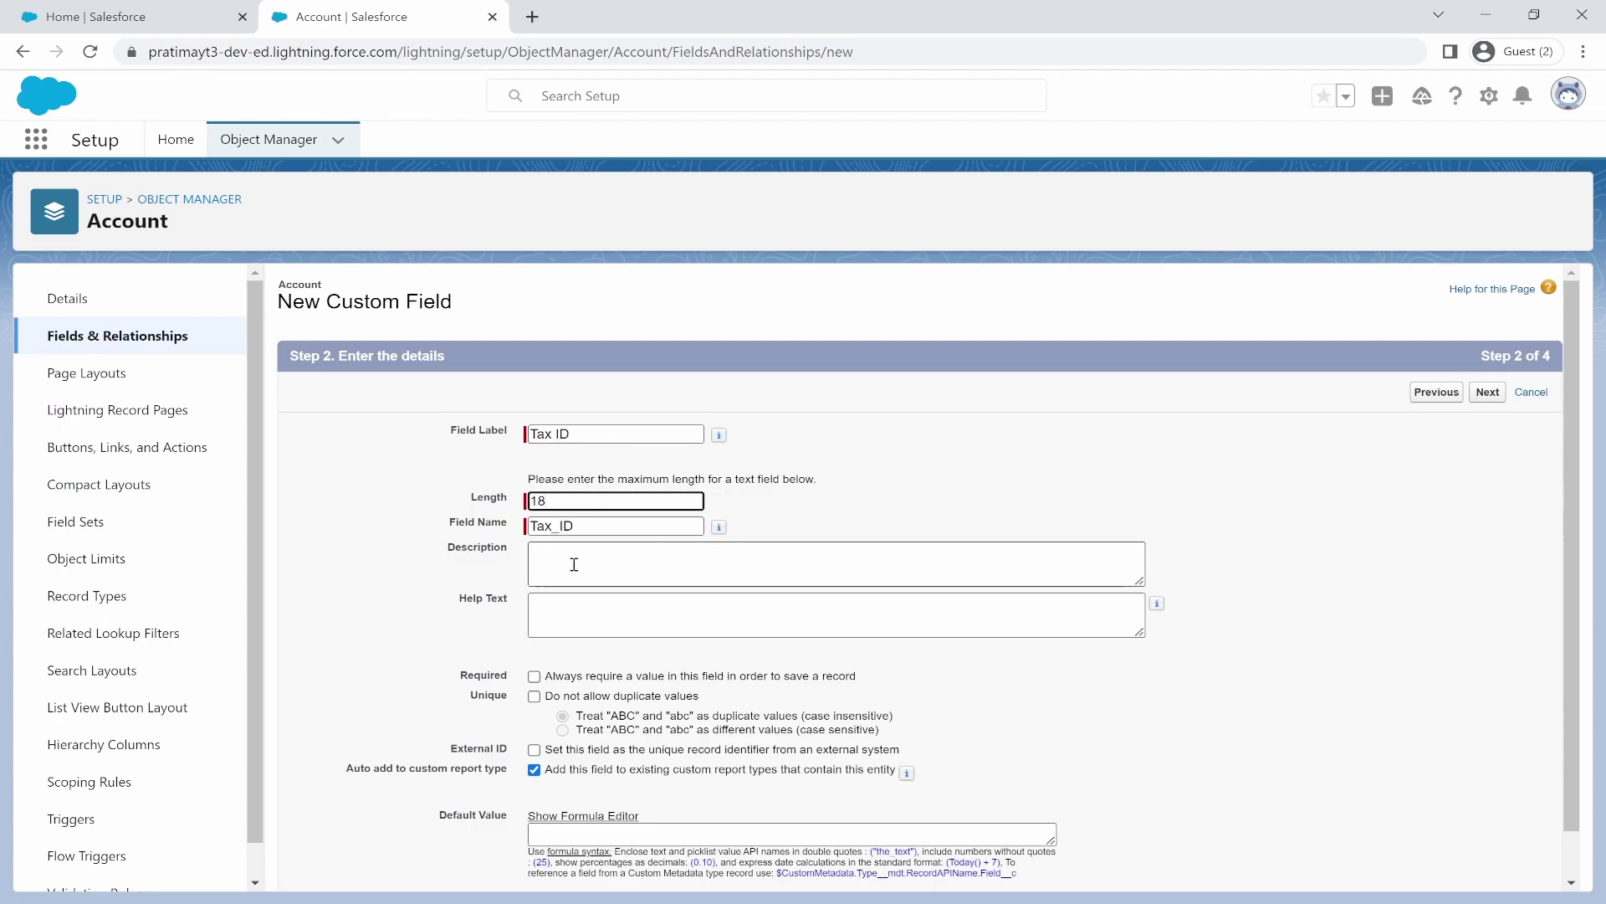
click(575, 564)
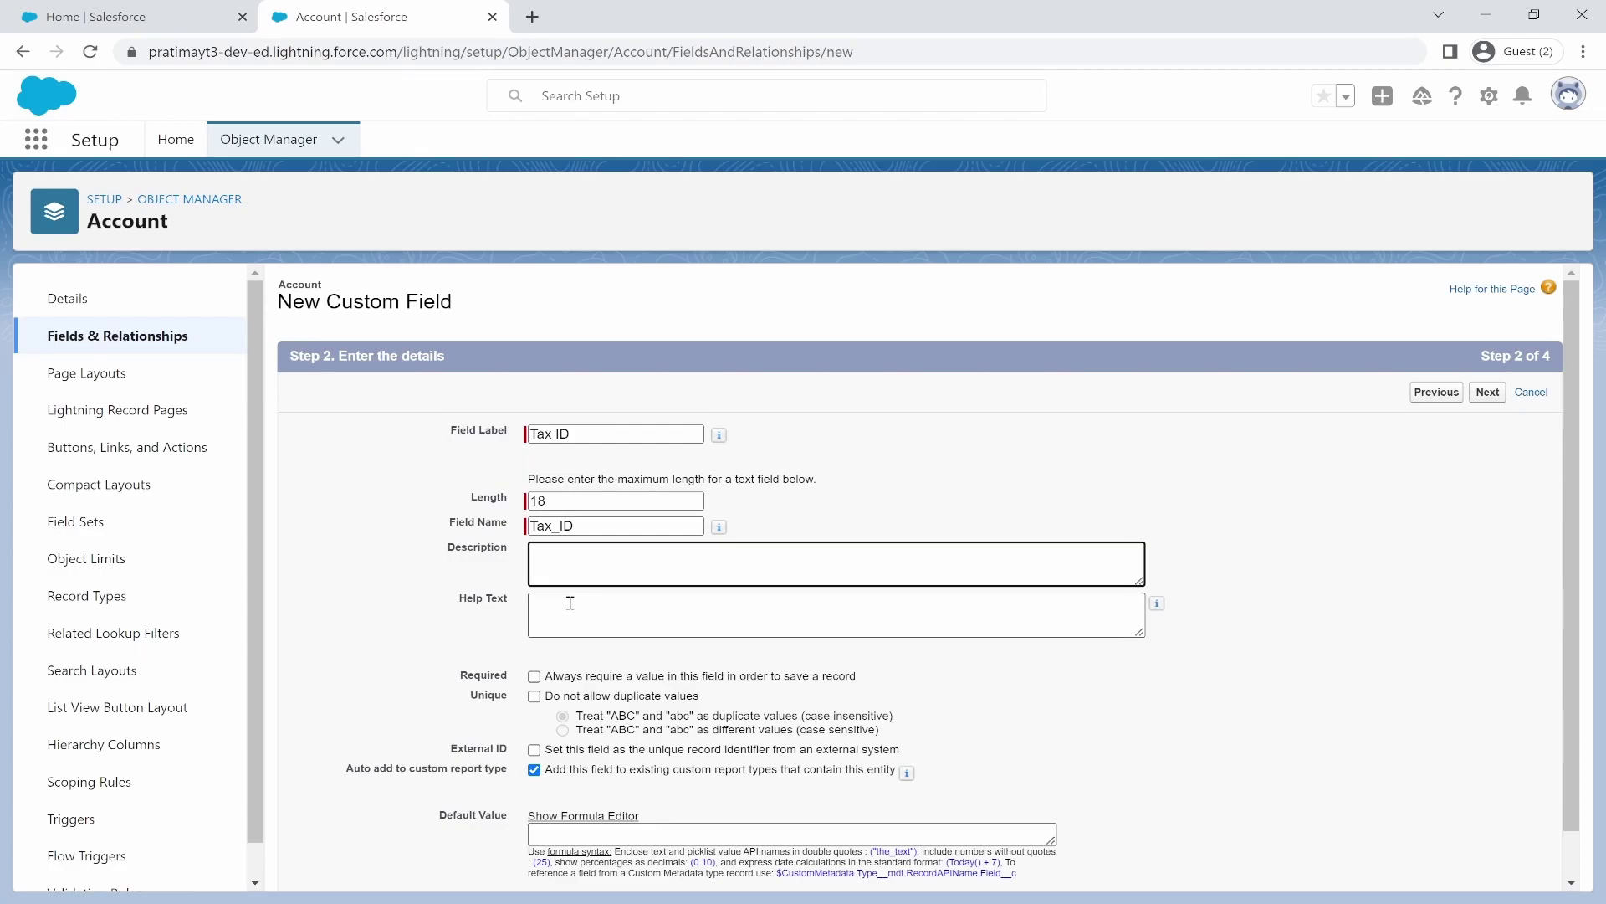
scroll(572, 672, down, 1)
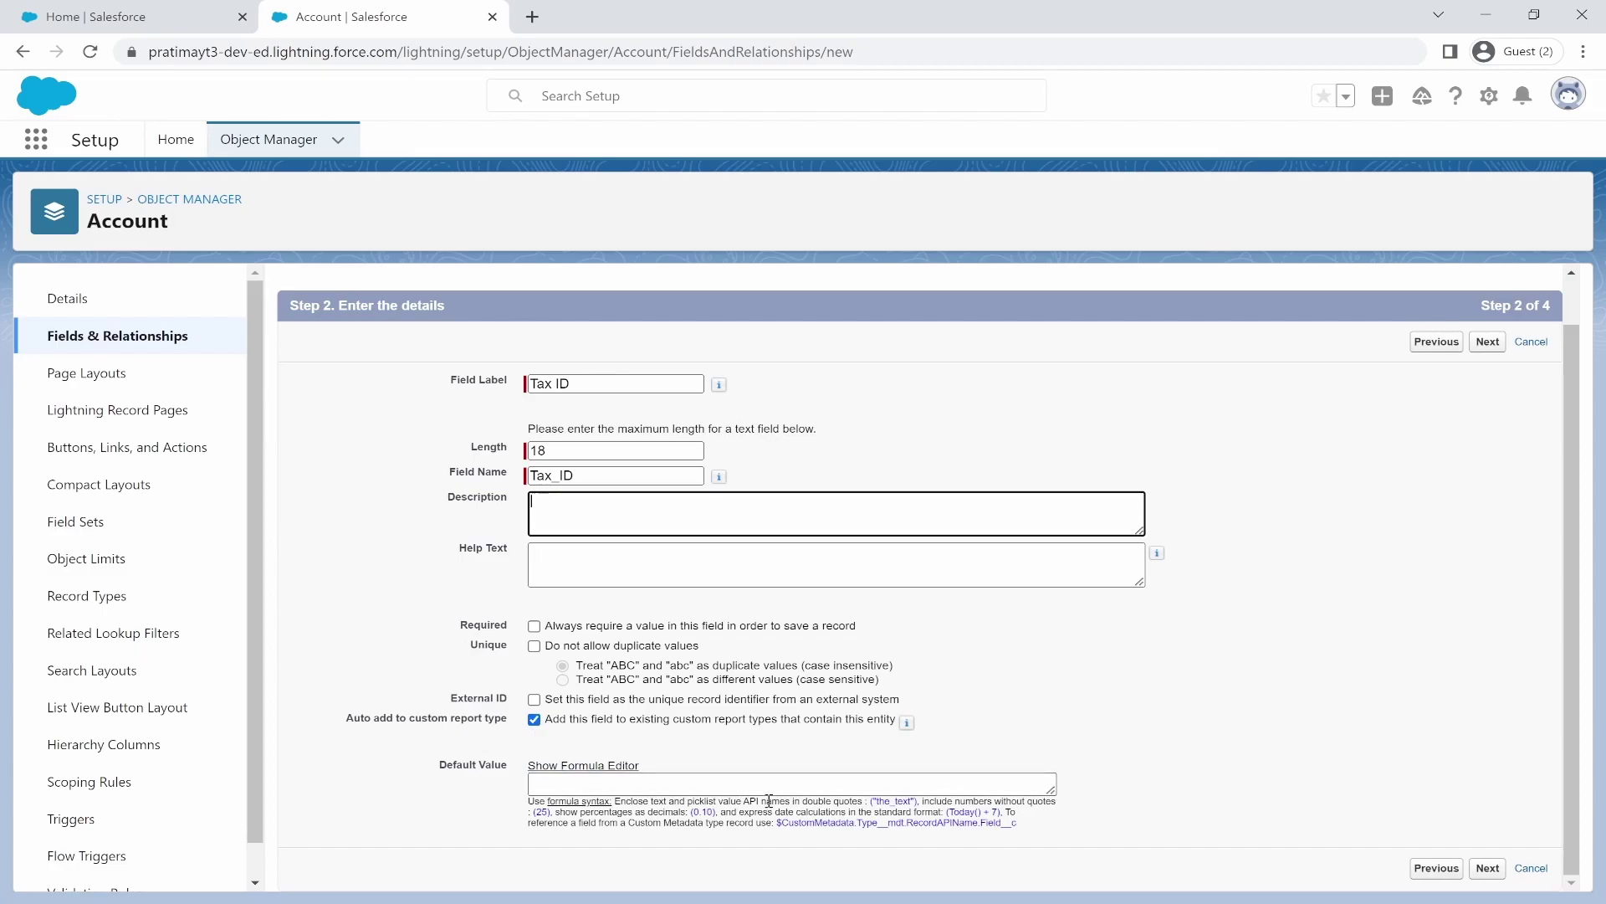
triple_click(607, 476)
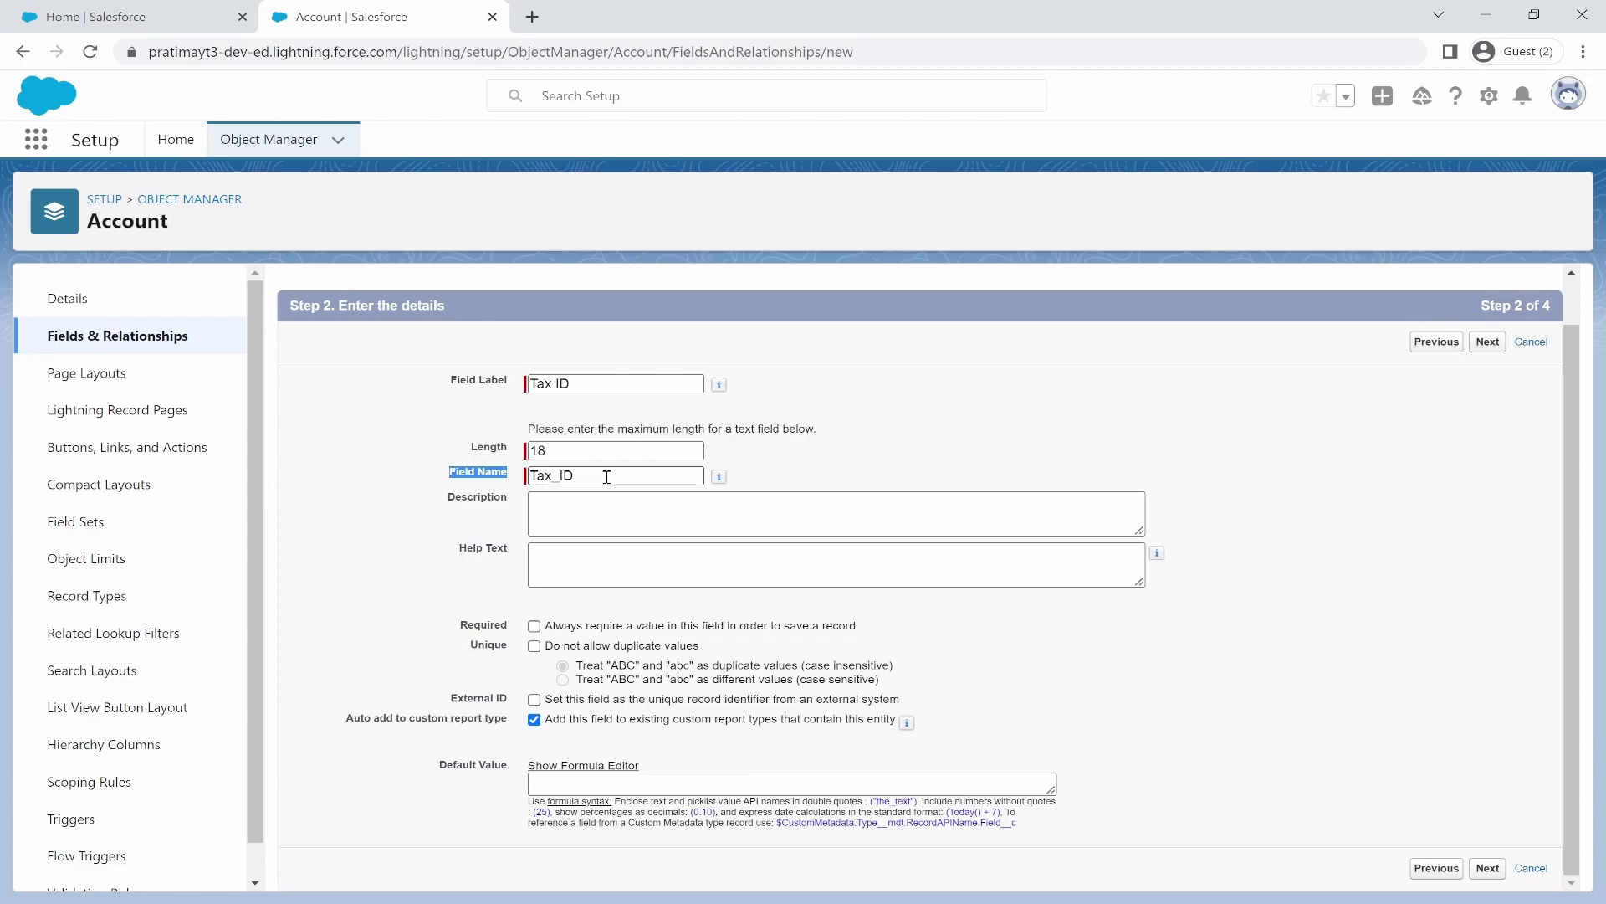
key(Return)
Step: Mark the Tax ID field Visible for all profiles using the Visible header checkbox
scroll(1097, 661, down, 2)
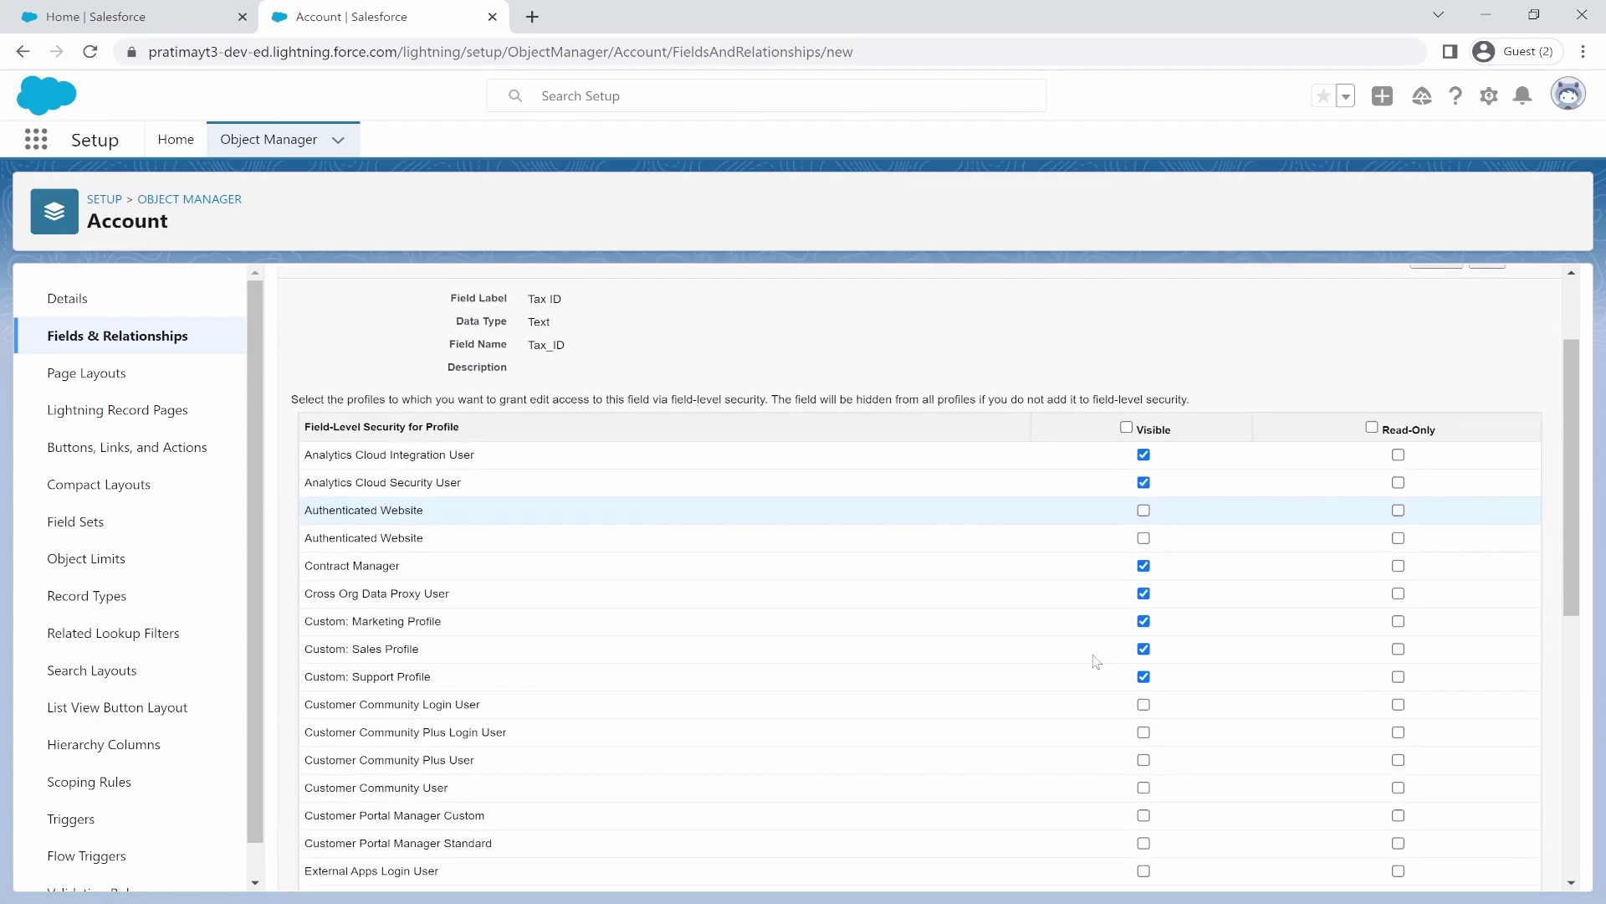
scroll(1096, 661, down, 1)
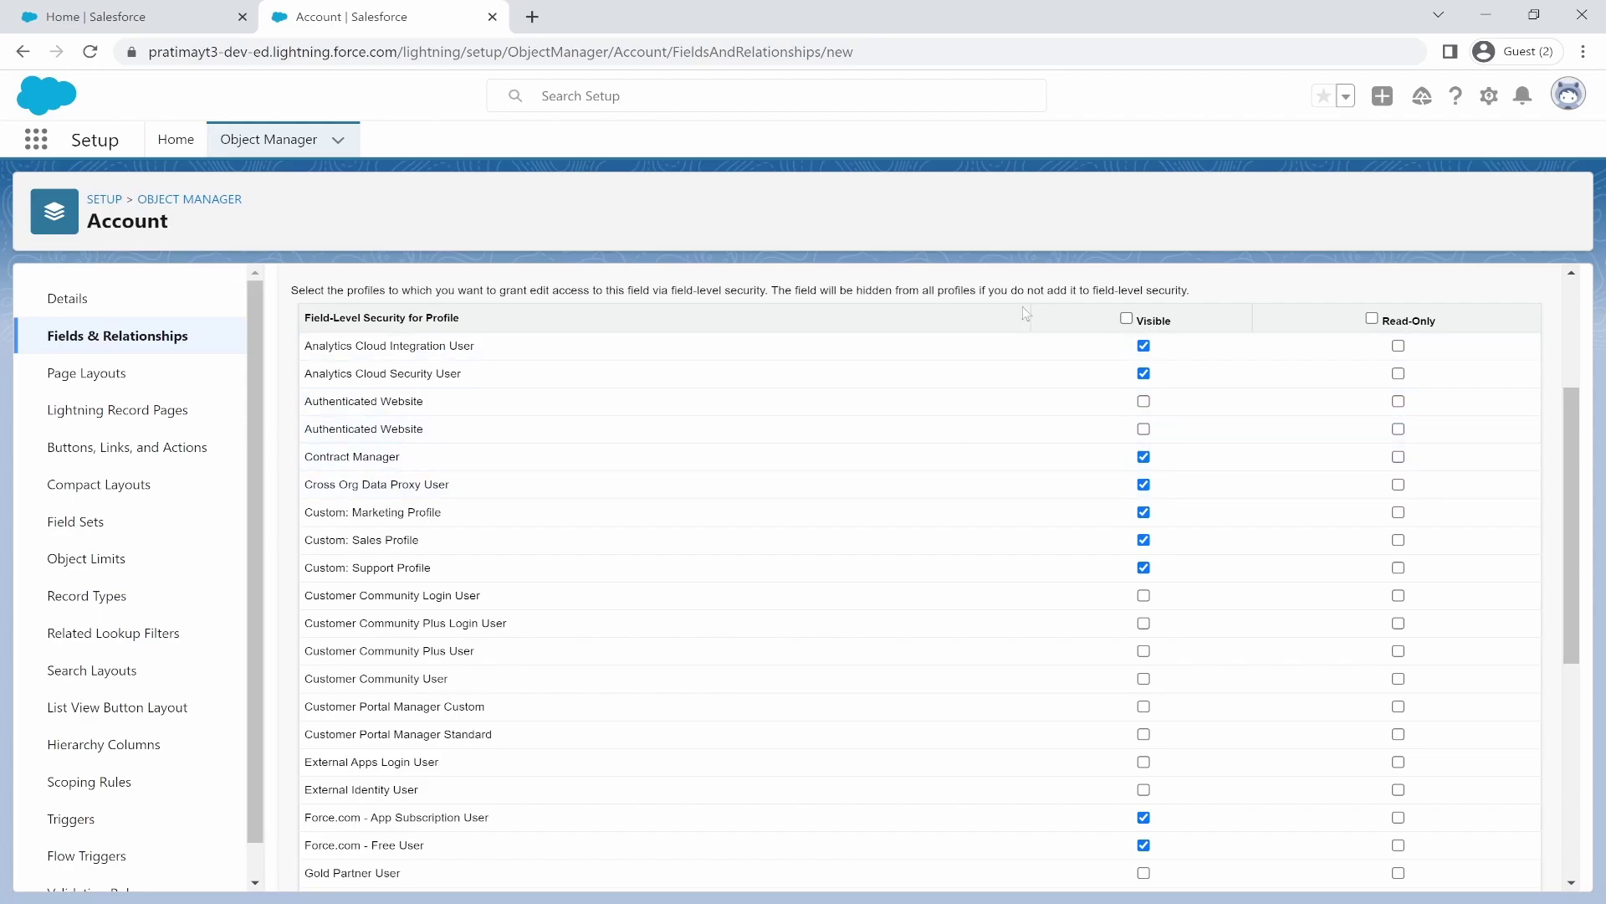
click(1127, 318)
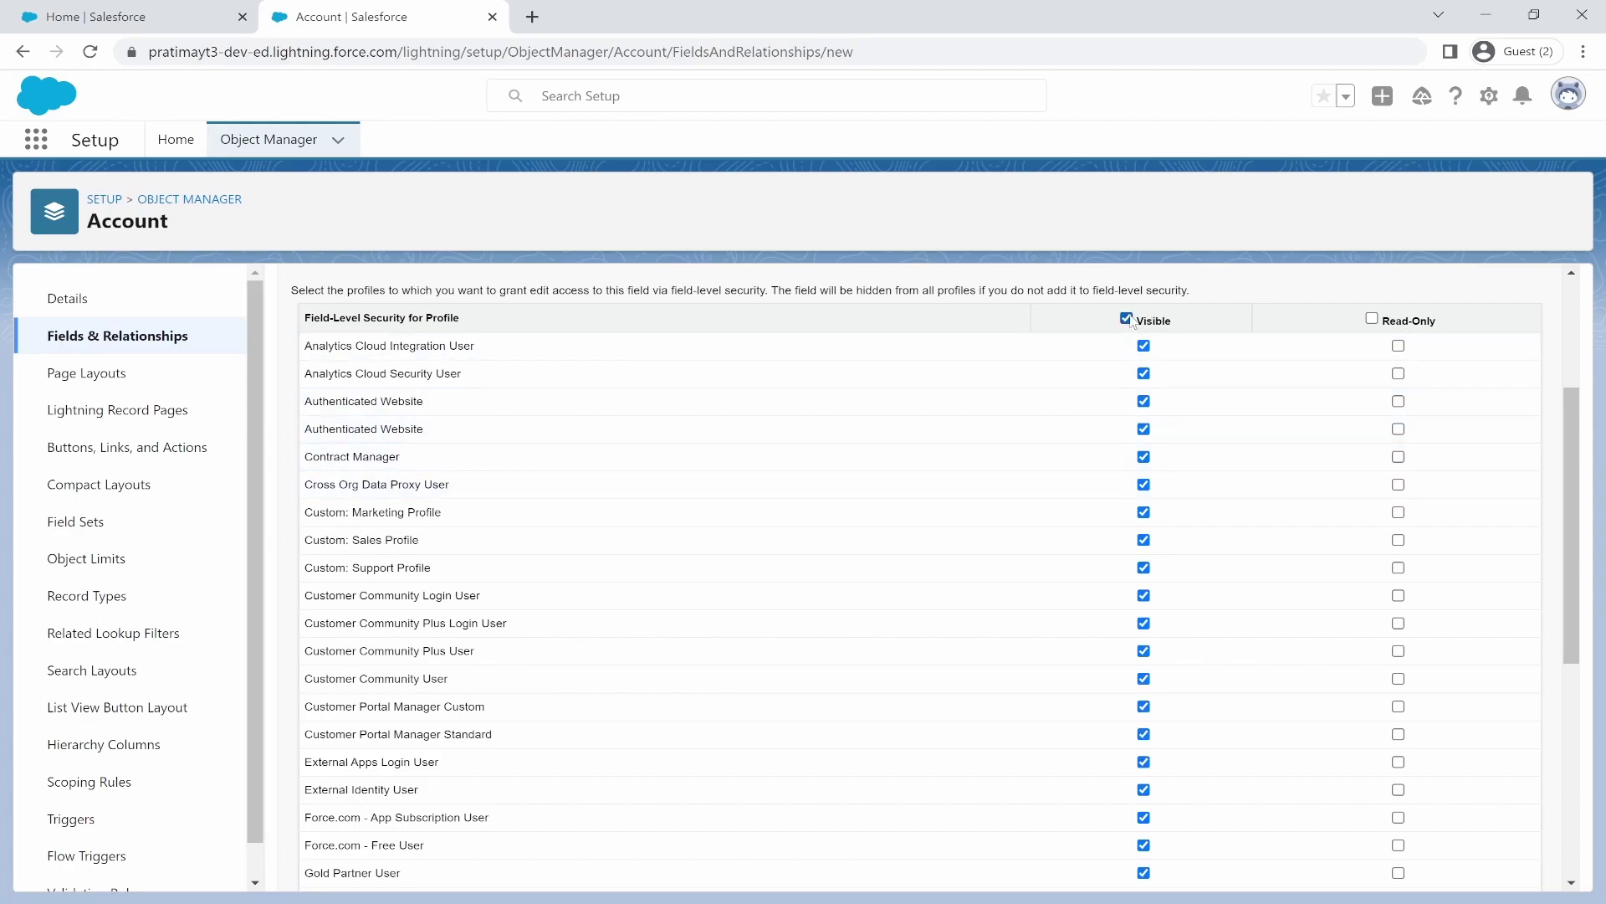
click(1127, 319)
scroll(1088, 753, down, 3)
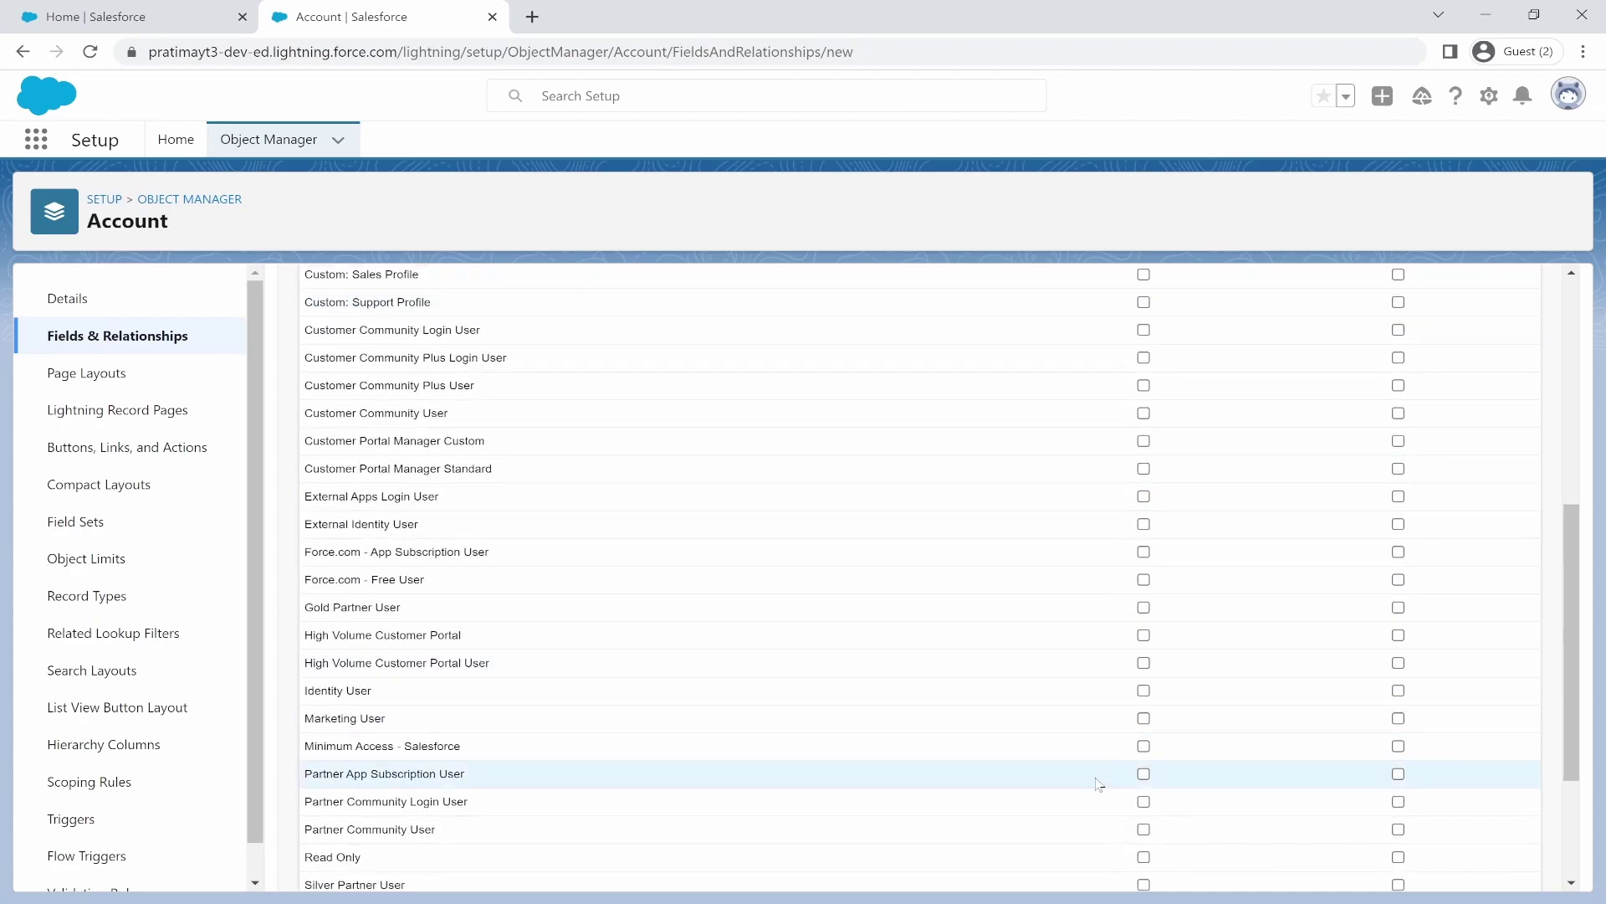
scroll(1139, 751, up, 2)
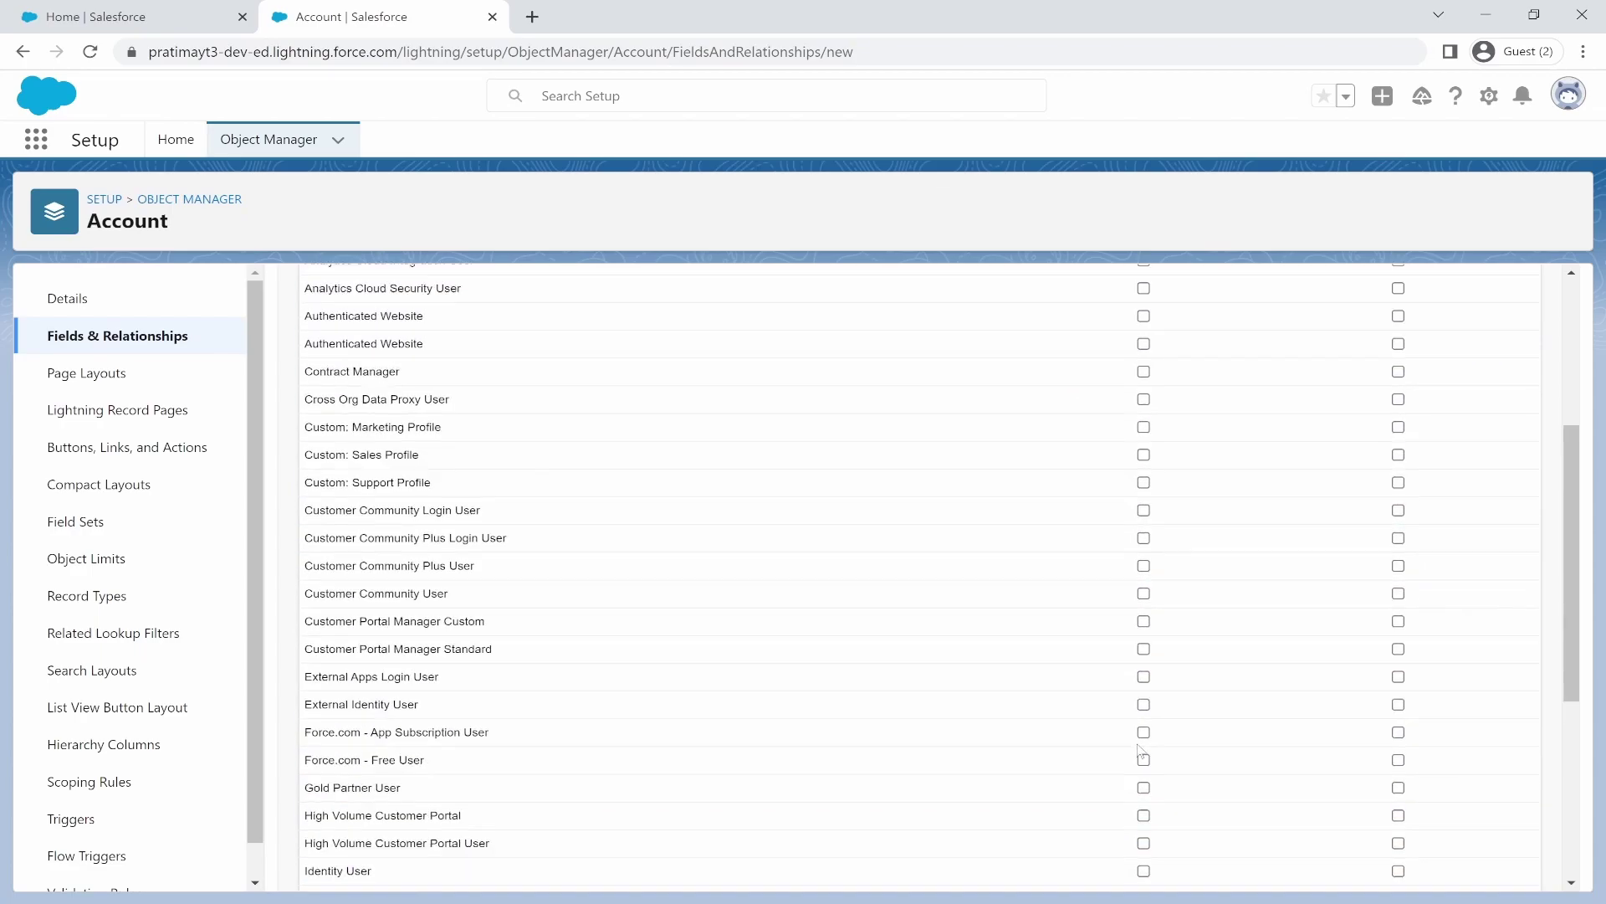
scroll(1139, 751, up, 2)
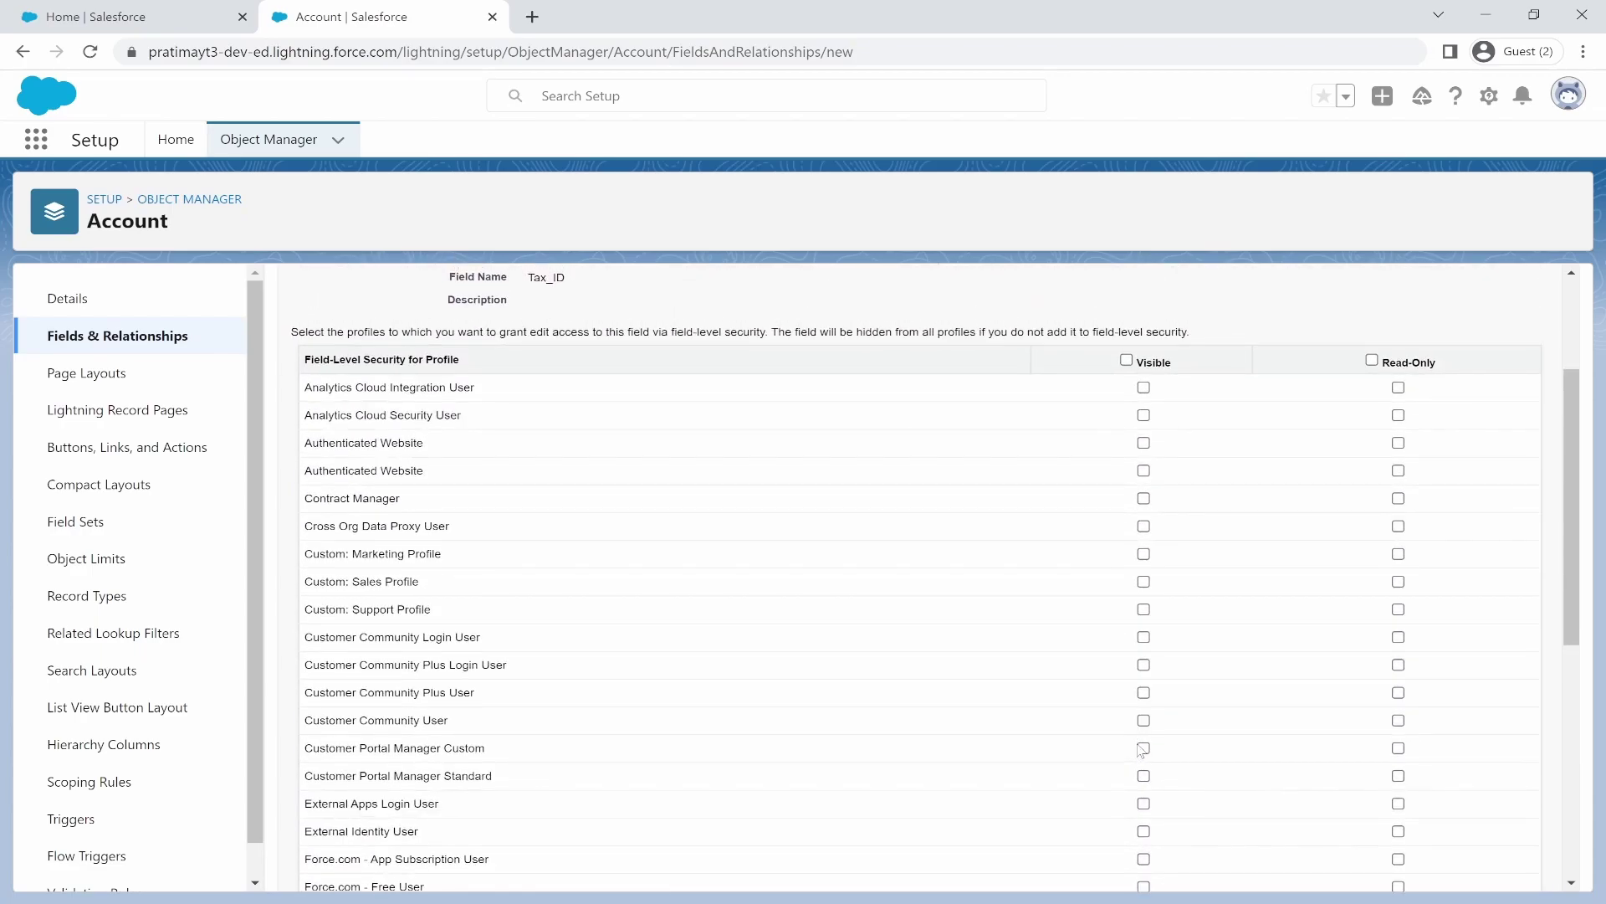
click(1127, 361)
scroll(1132, 504, down, 3)
scroll(1132, 505, down, 3)
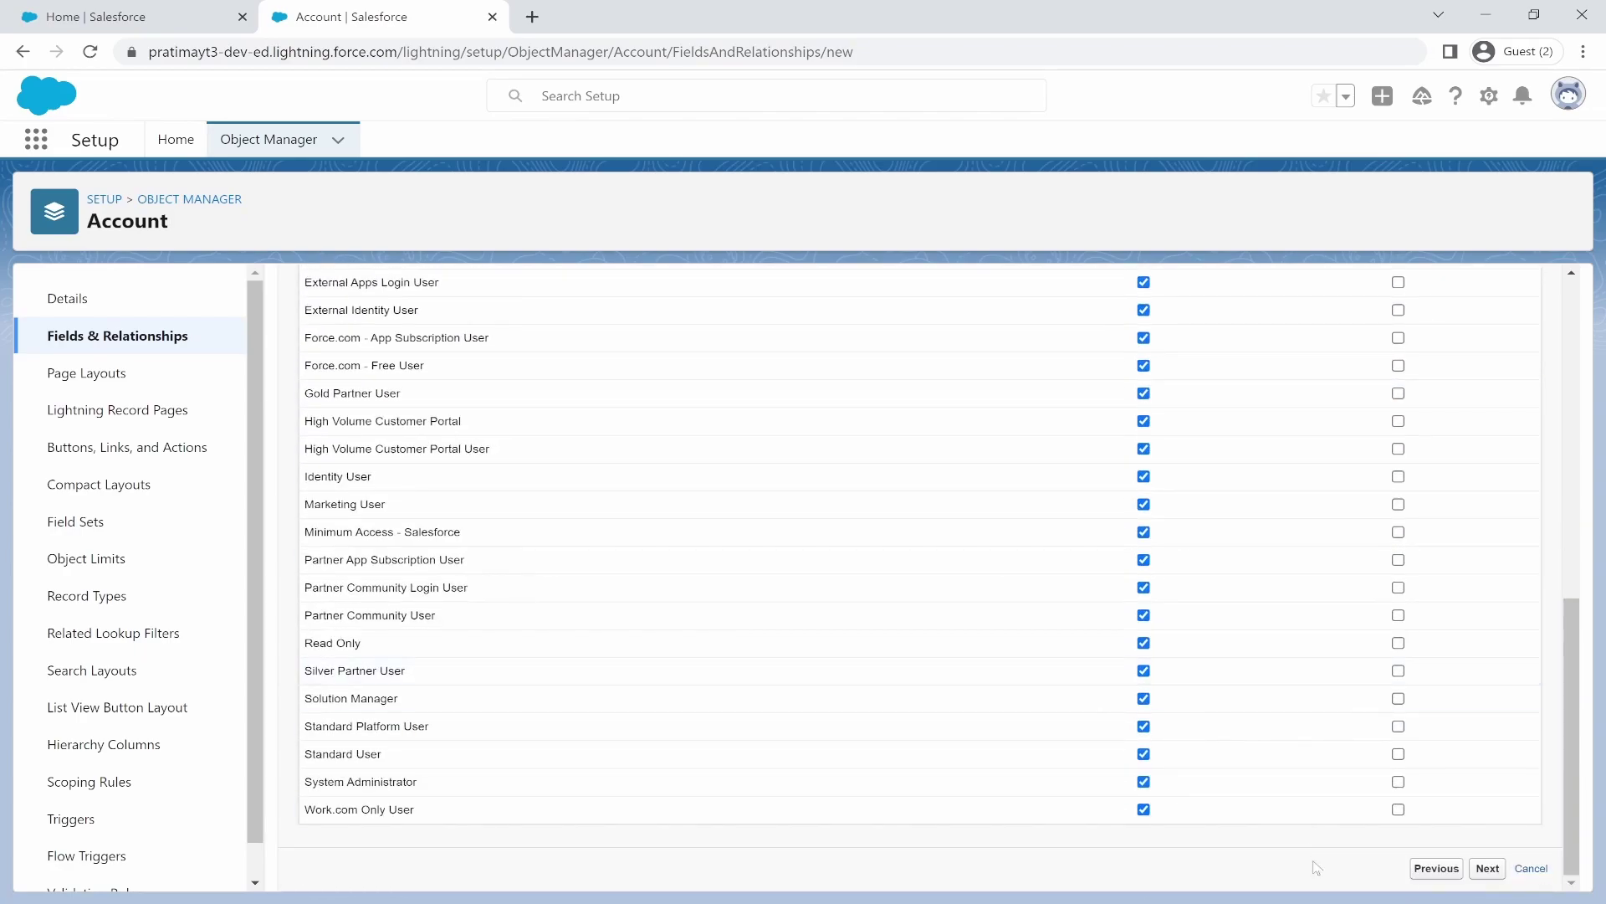
Step: Advance to Step 4 with all four Account page layouts ticked
click(1486, 869)
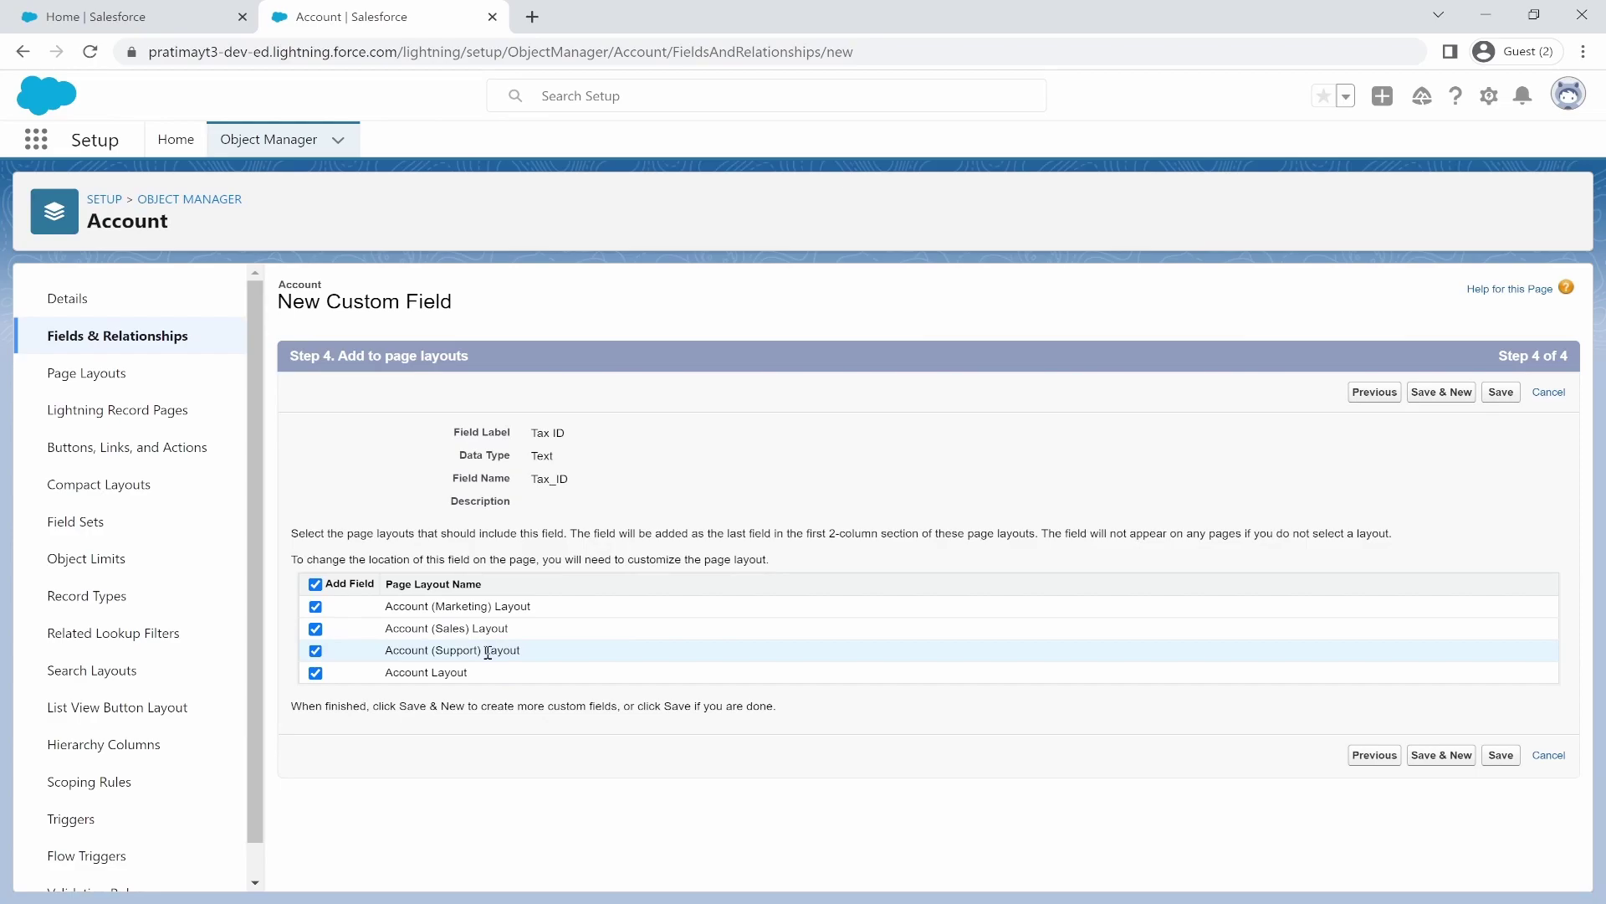
Step: Open the Burlington Textiles Corp of America account from the All Accounts view
click(96, 17)
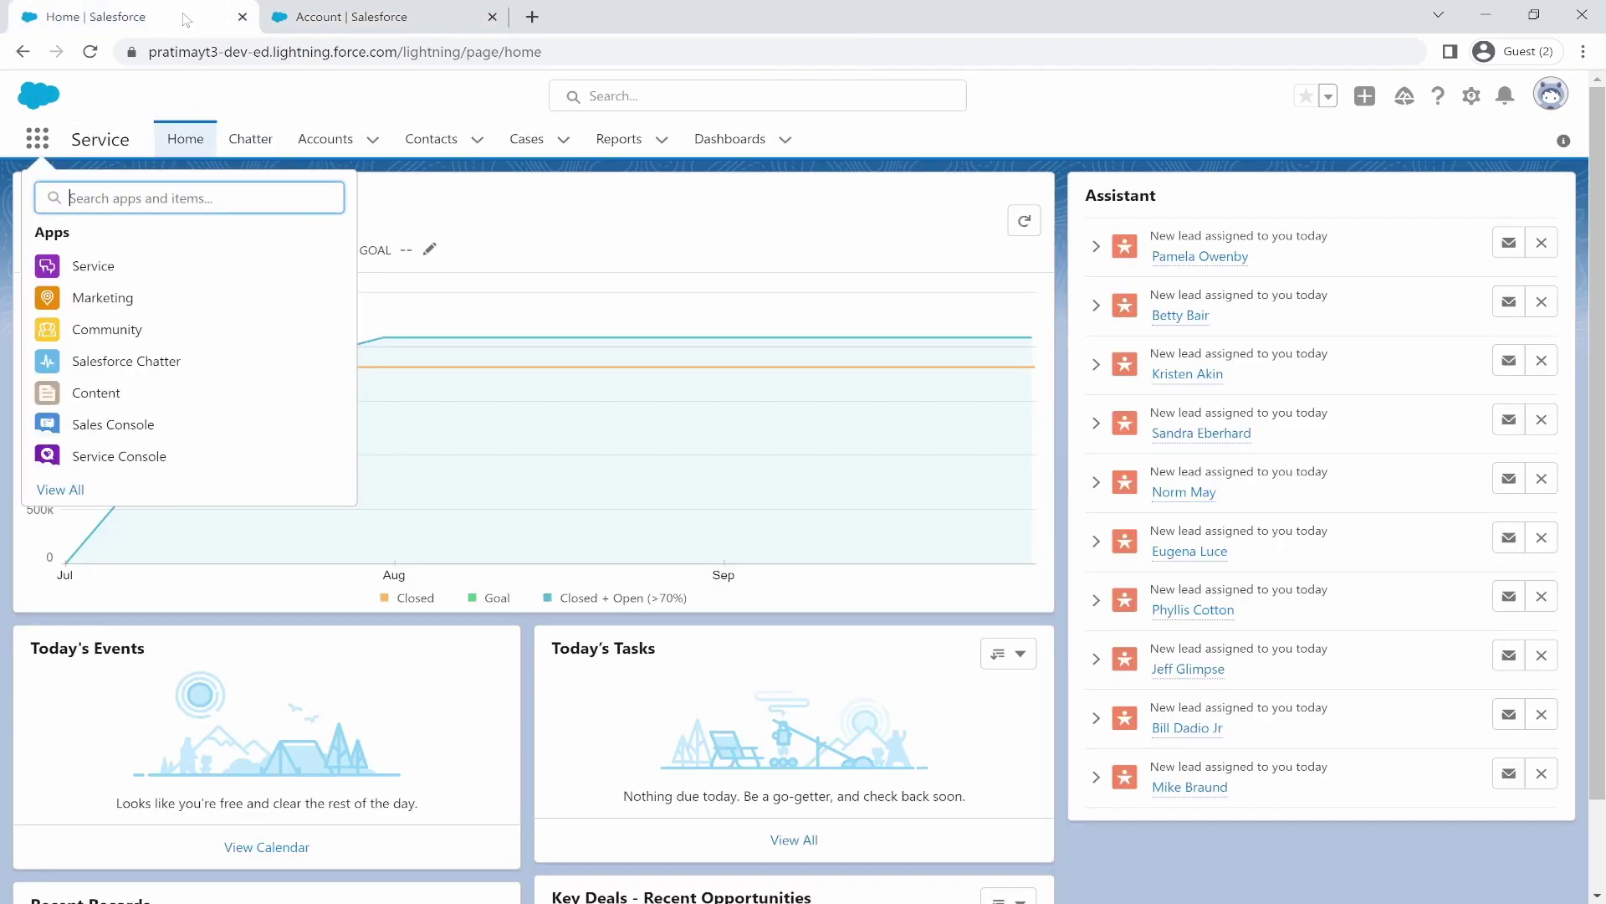
click(326, 139)
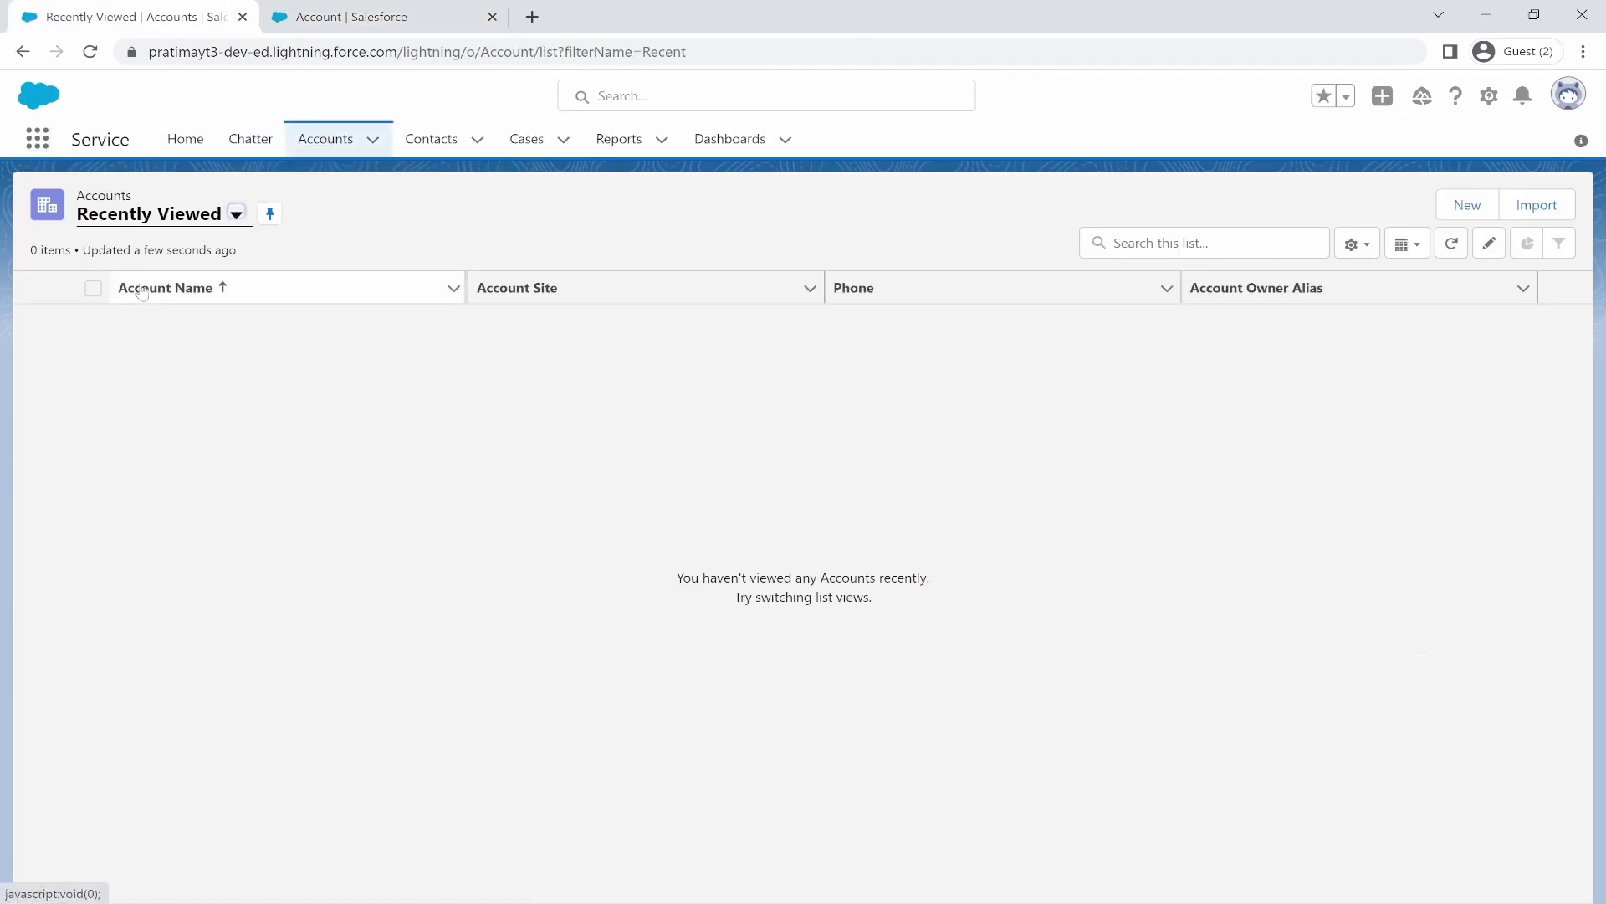
click(211, 219)
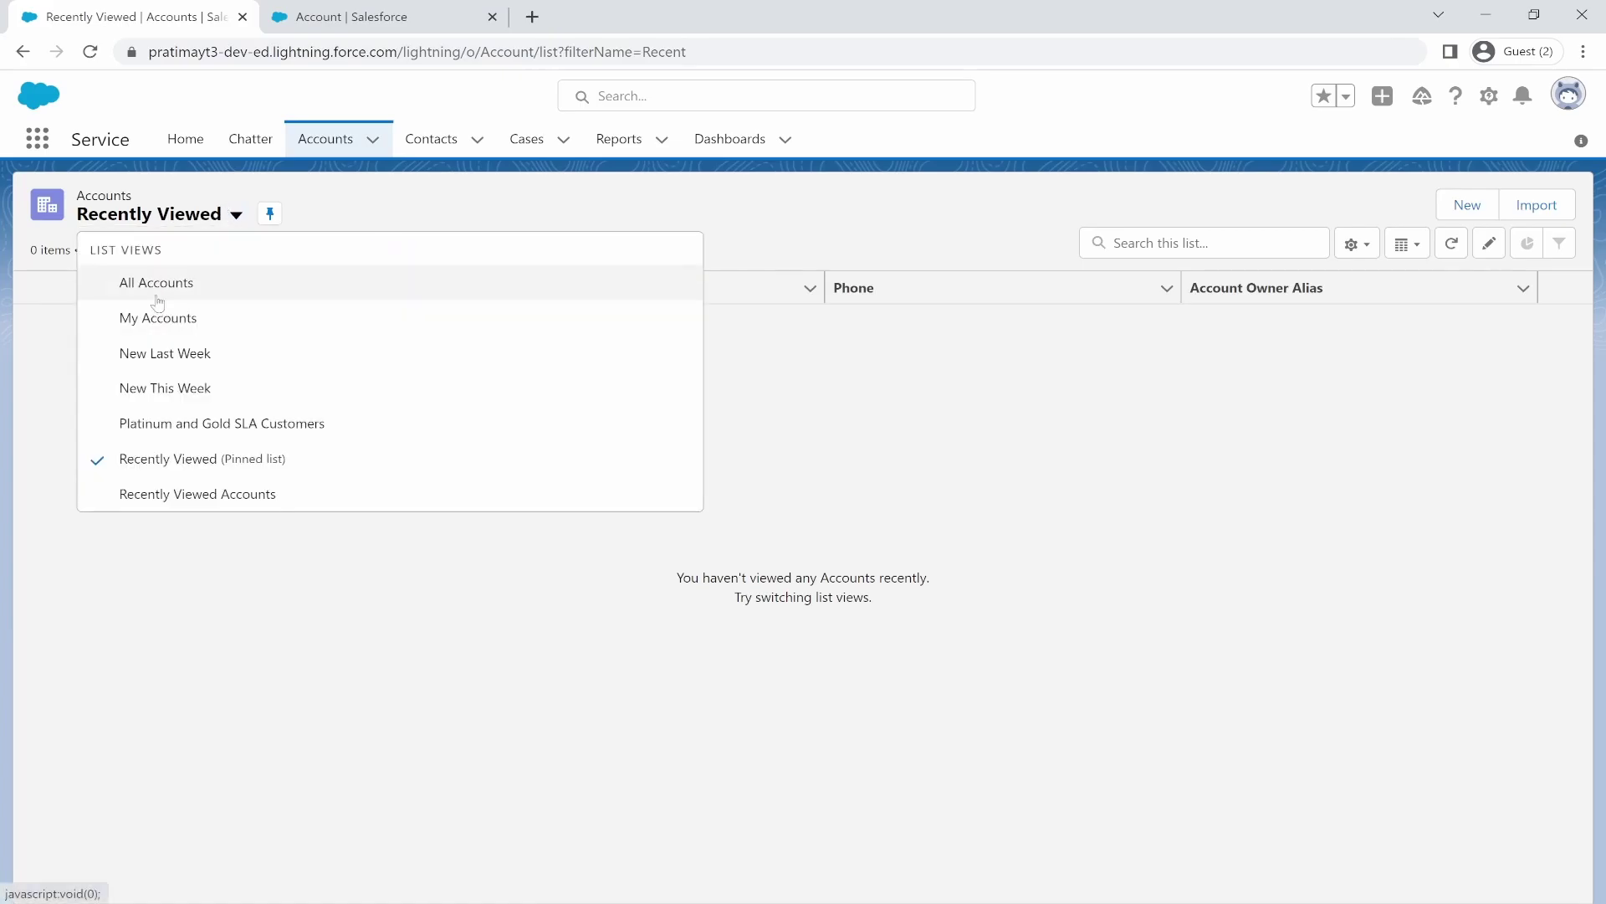
click(161, 284)
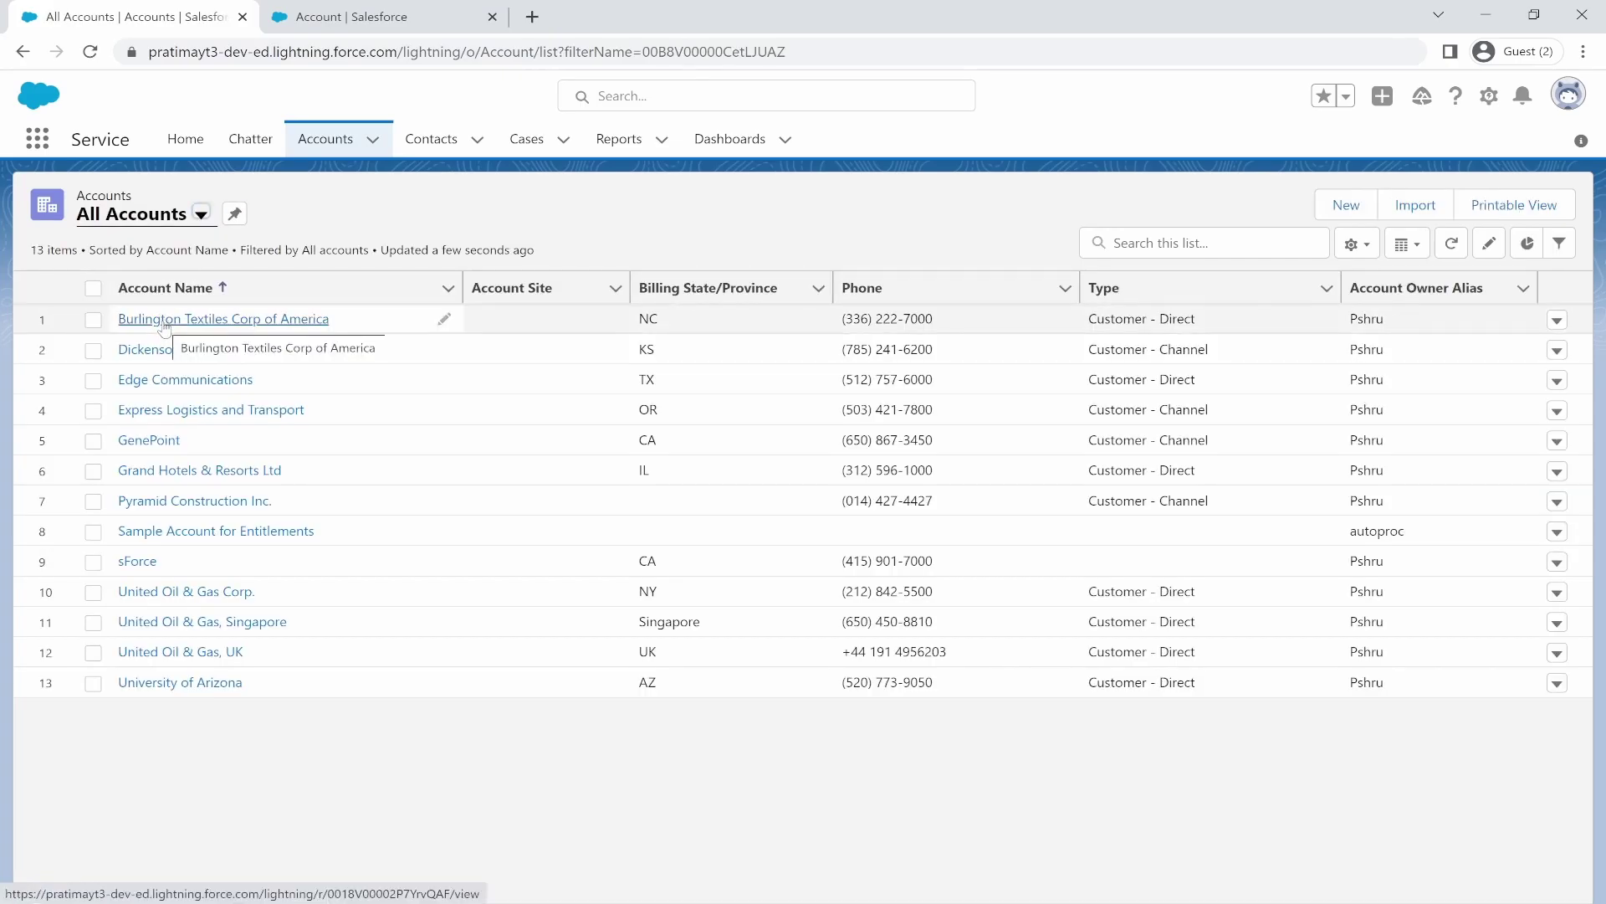
click(164, 322)
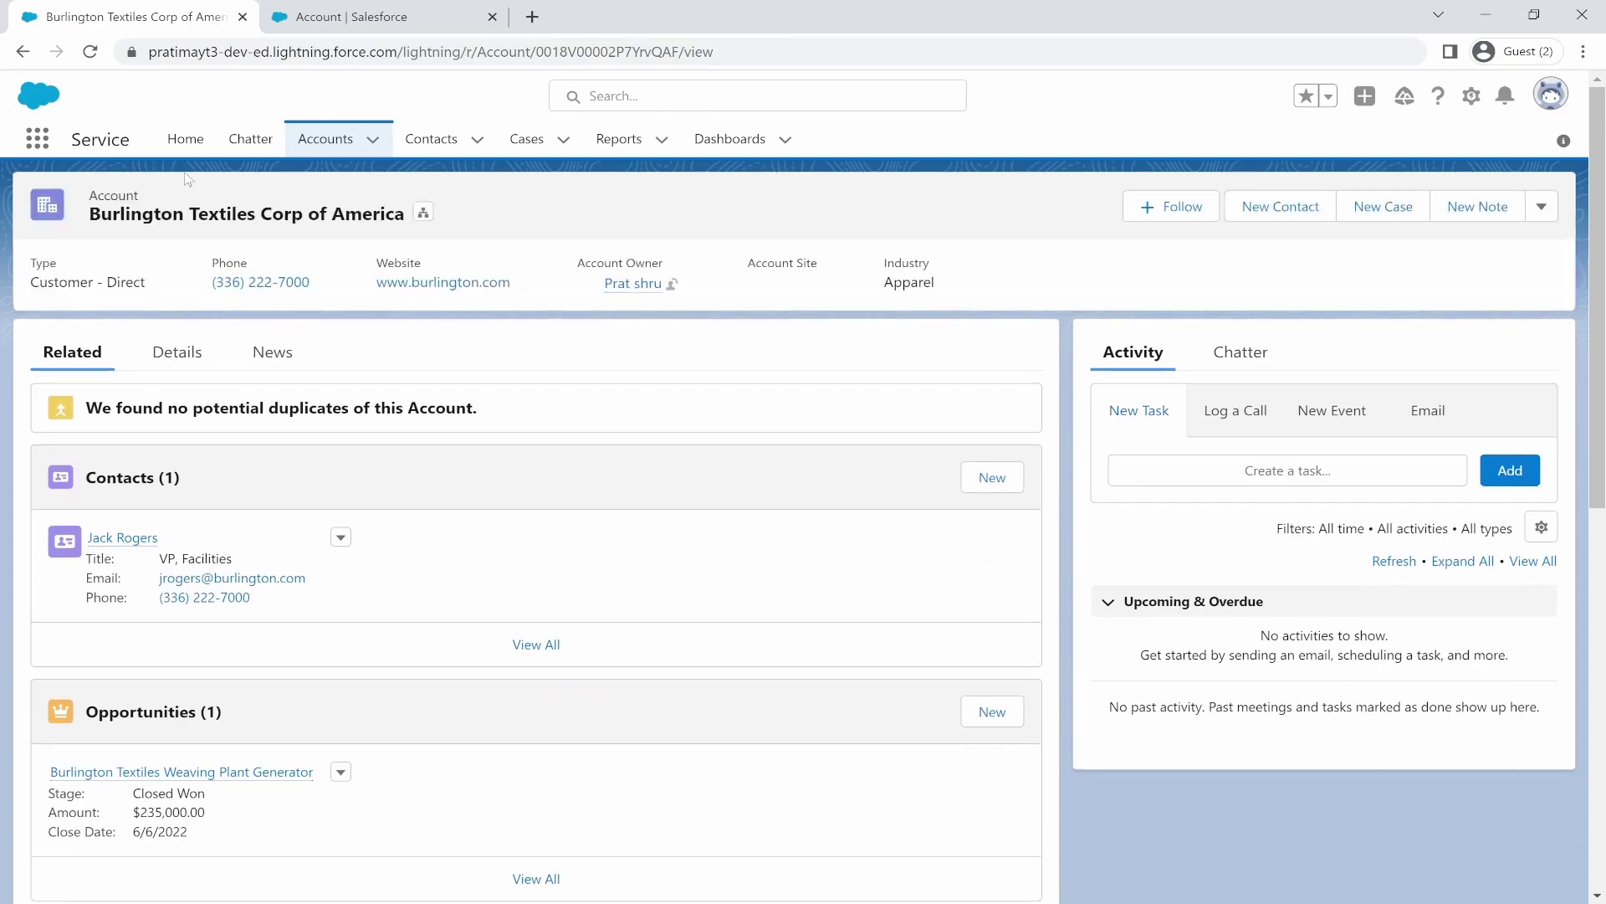
Step: Show the account's full details, then return to the Tax ID wizard tab
click(191, 376)
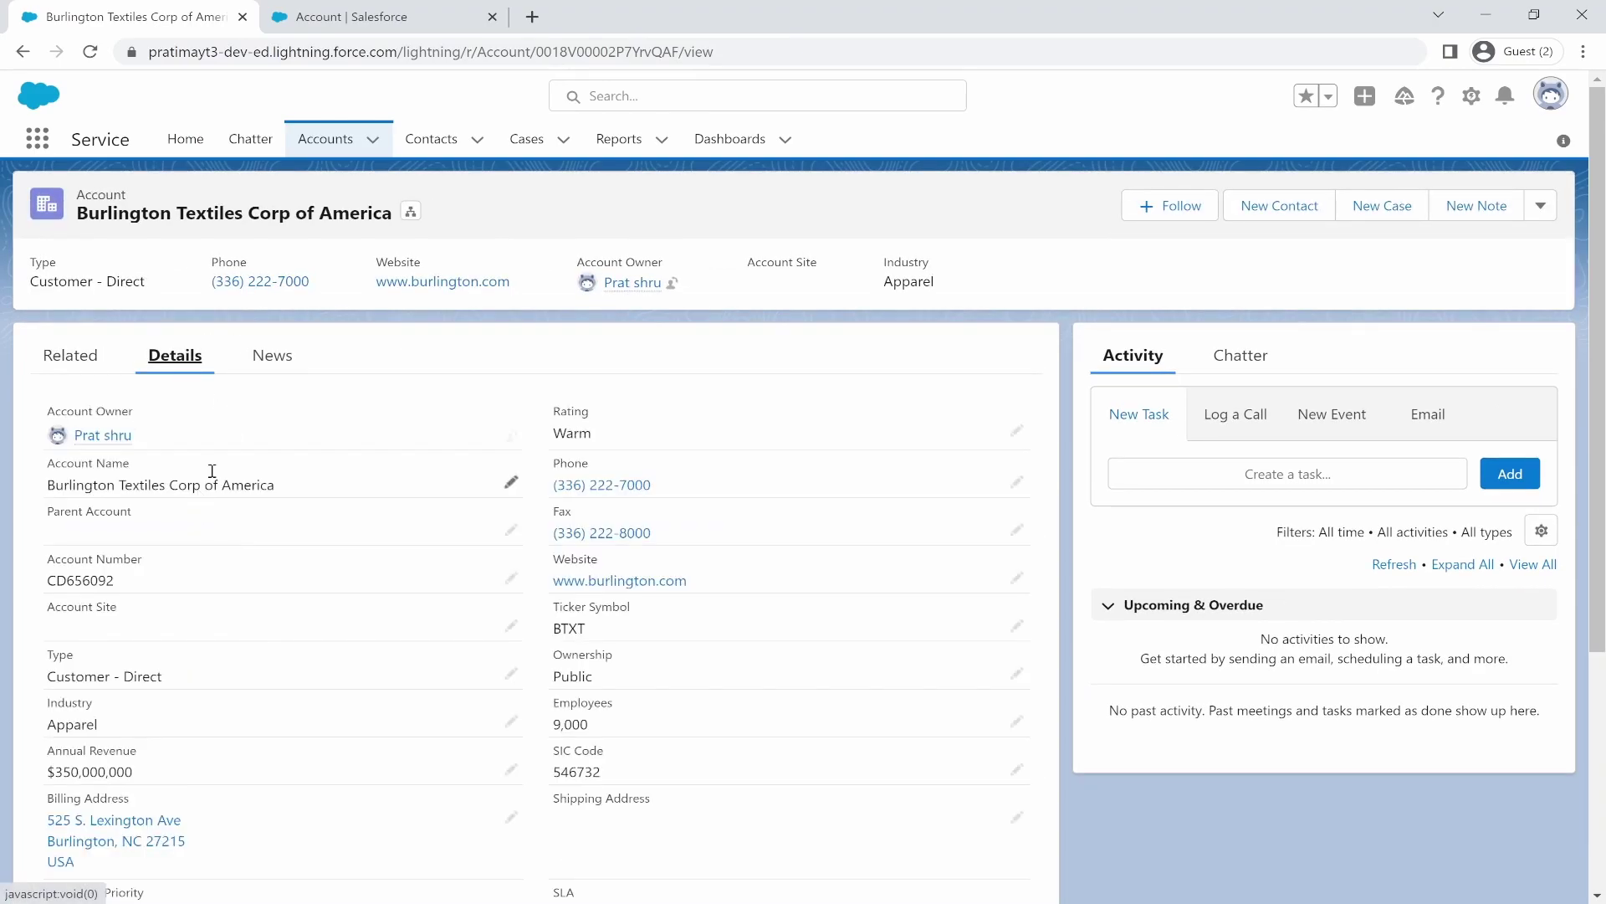
scroll(375, 657, down, 3)
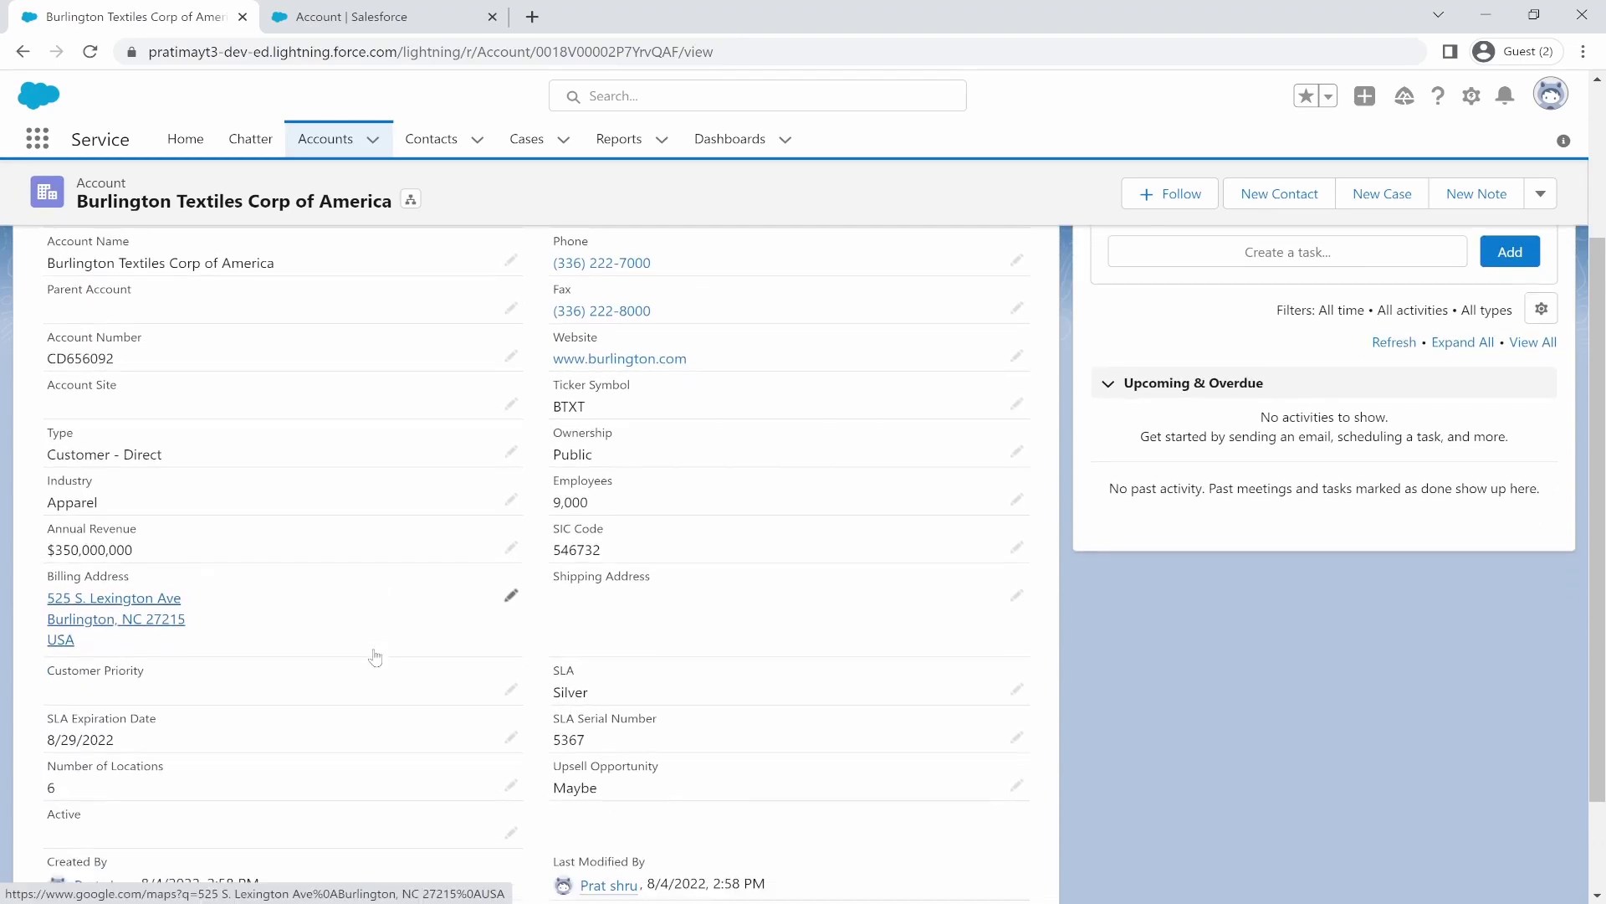
scroll(460, 669, up, 1)
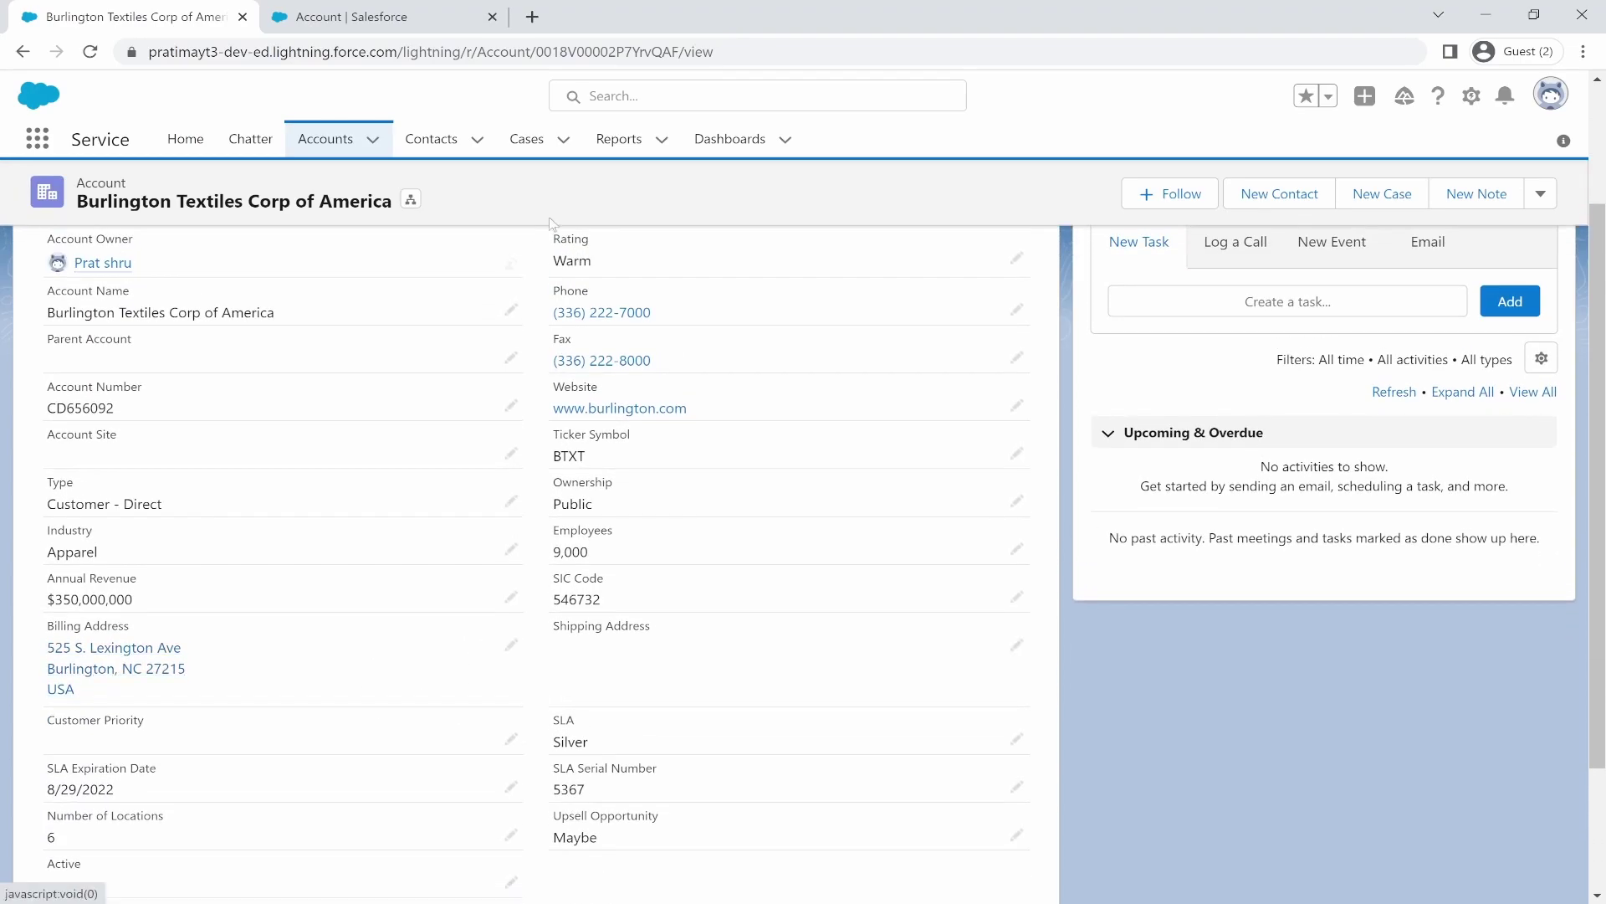
click(442, 18)
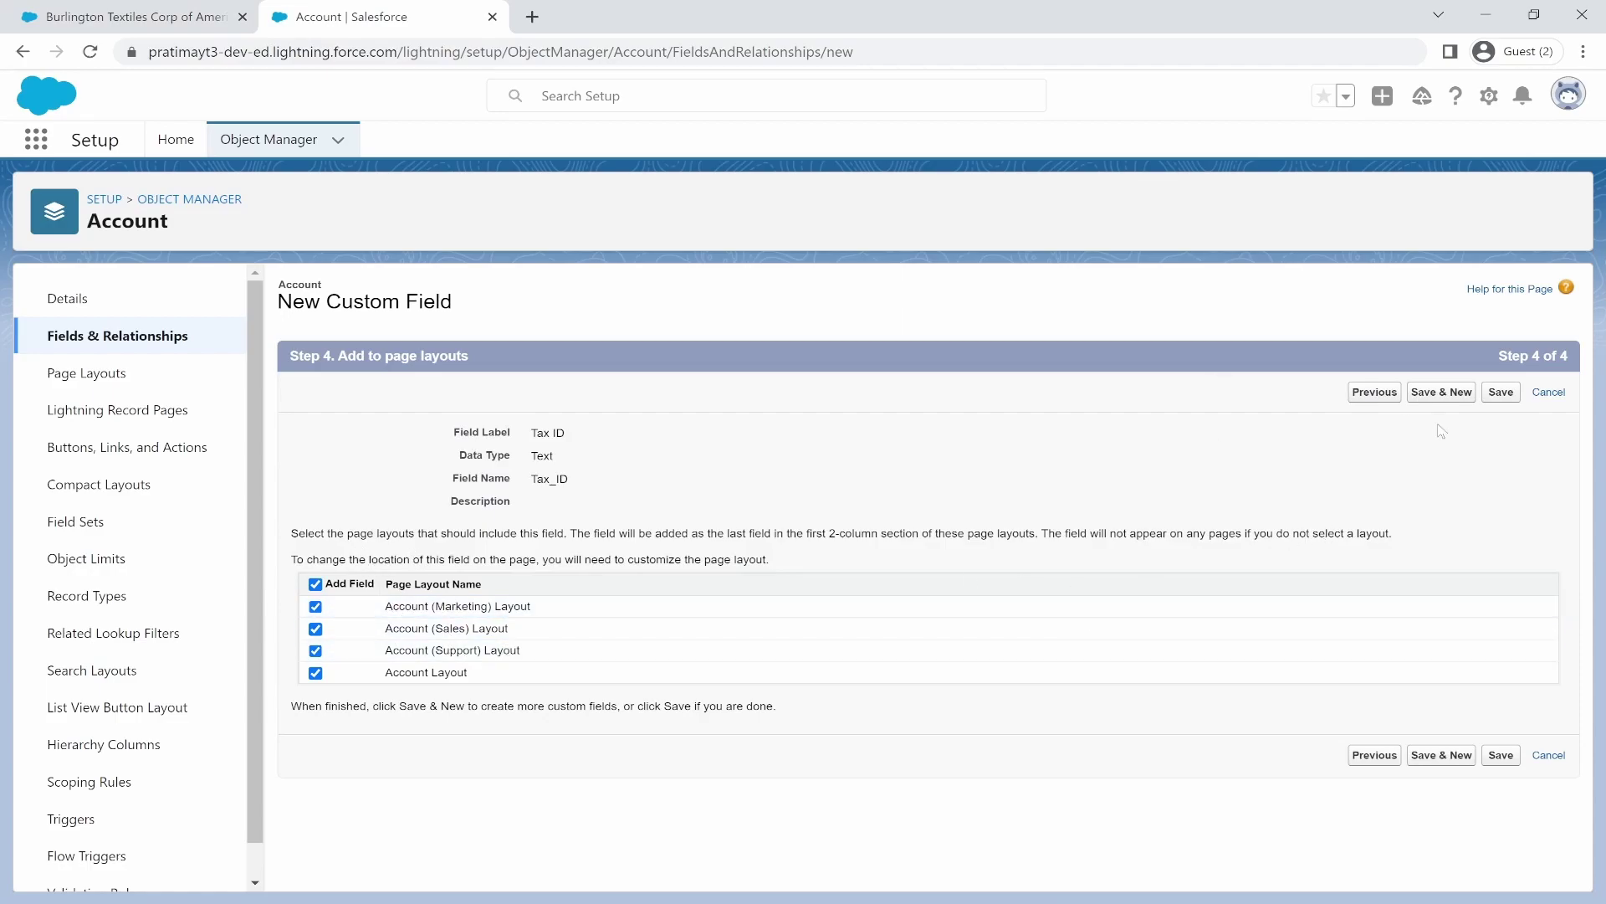
Step: Save the Tax ID field, confirm it on the Burlington Textiles record, and return to Setup
click(1501, 391)
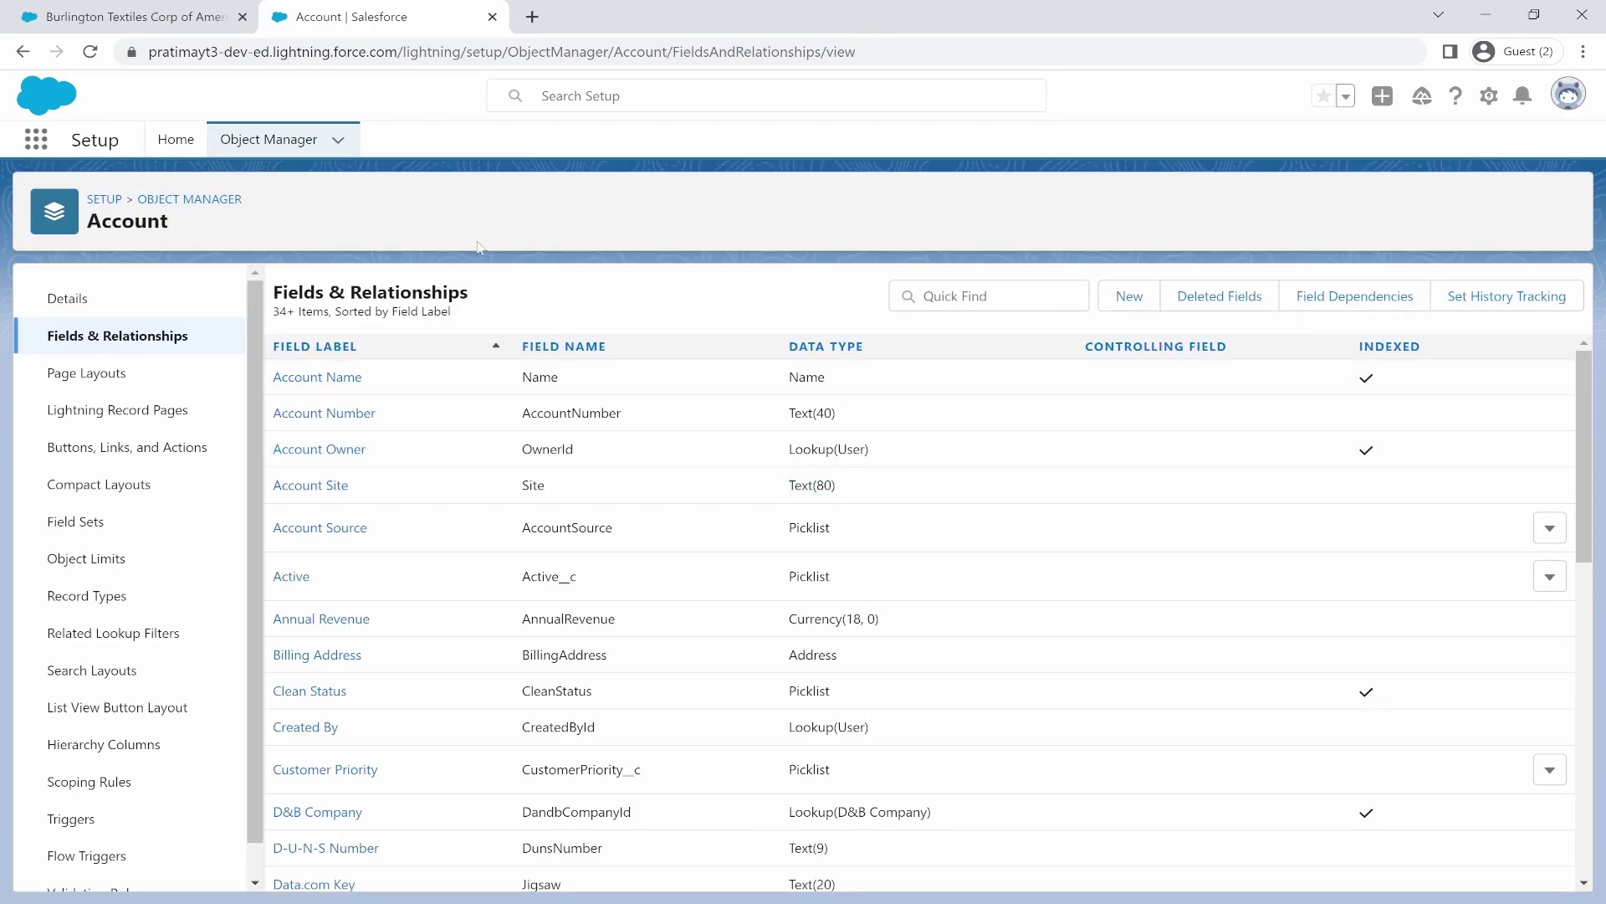
key(ctrl+Tab)
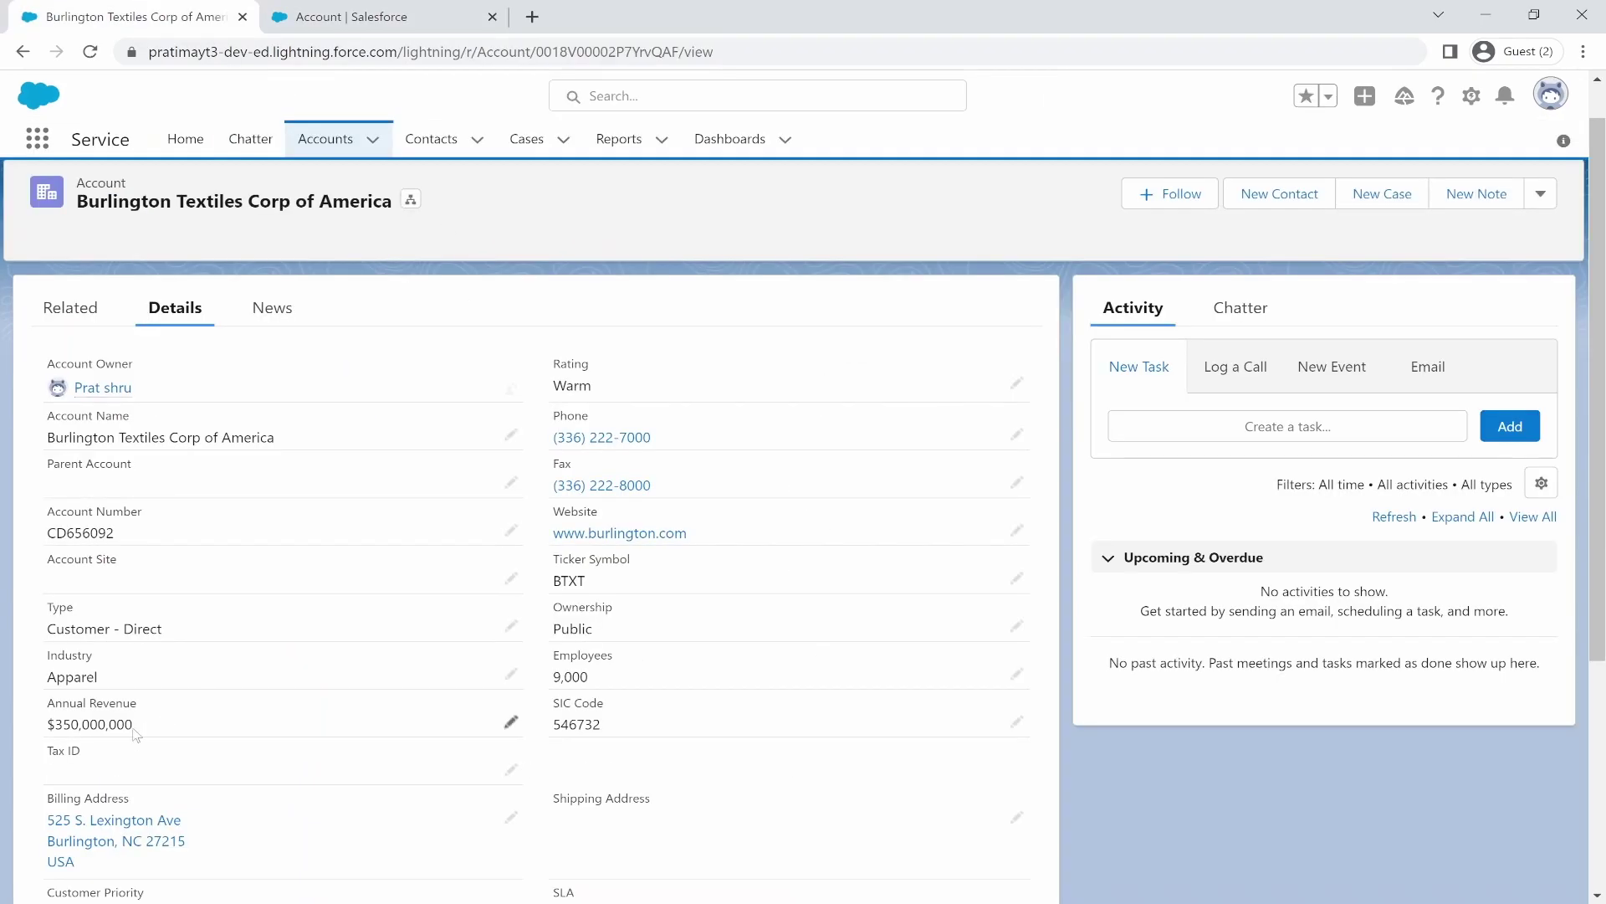
drag(46, 751, 101, 770)
key(ctrl+Tab)
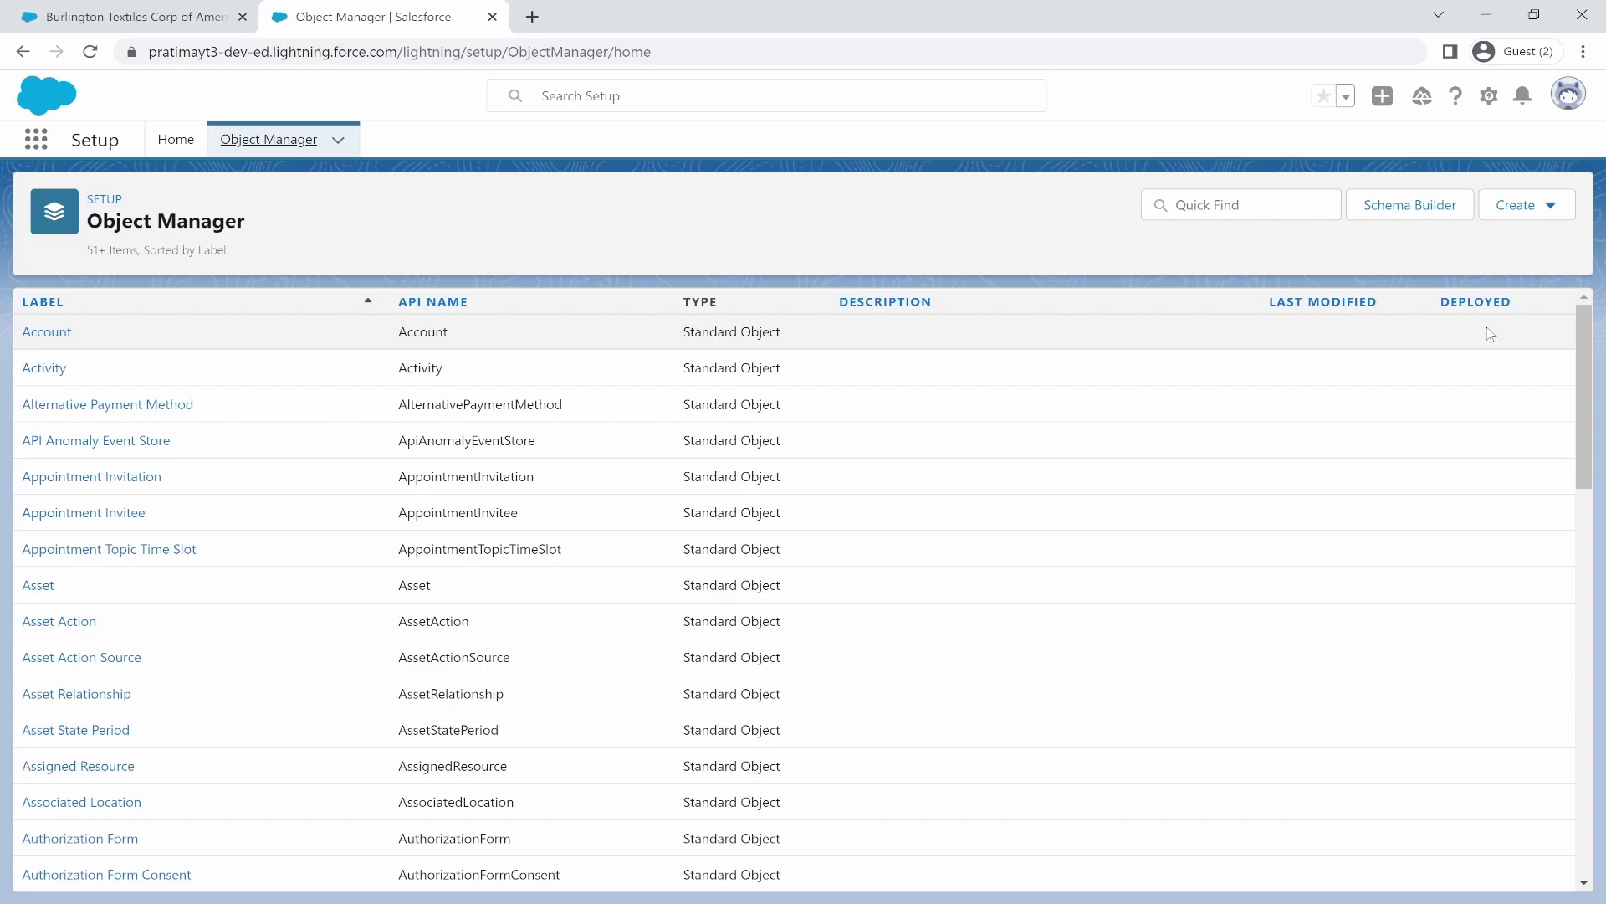
scroll(971, 574, down, 3)
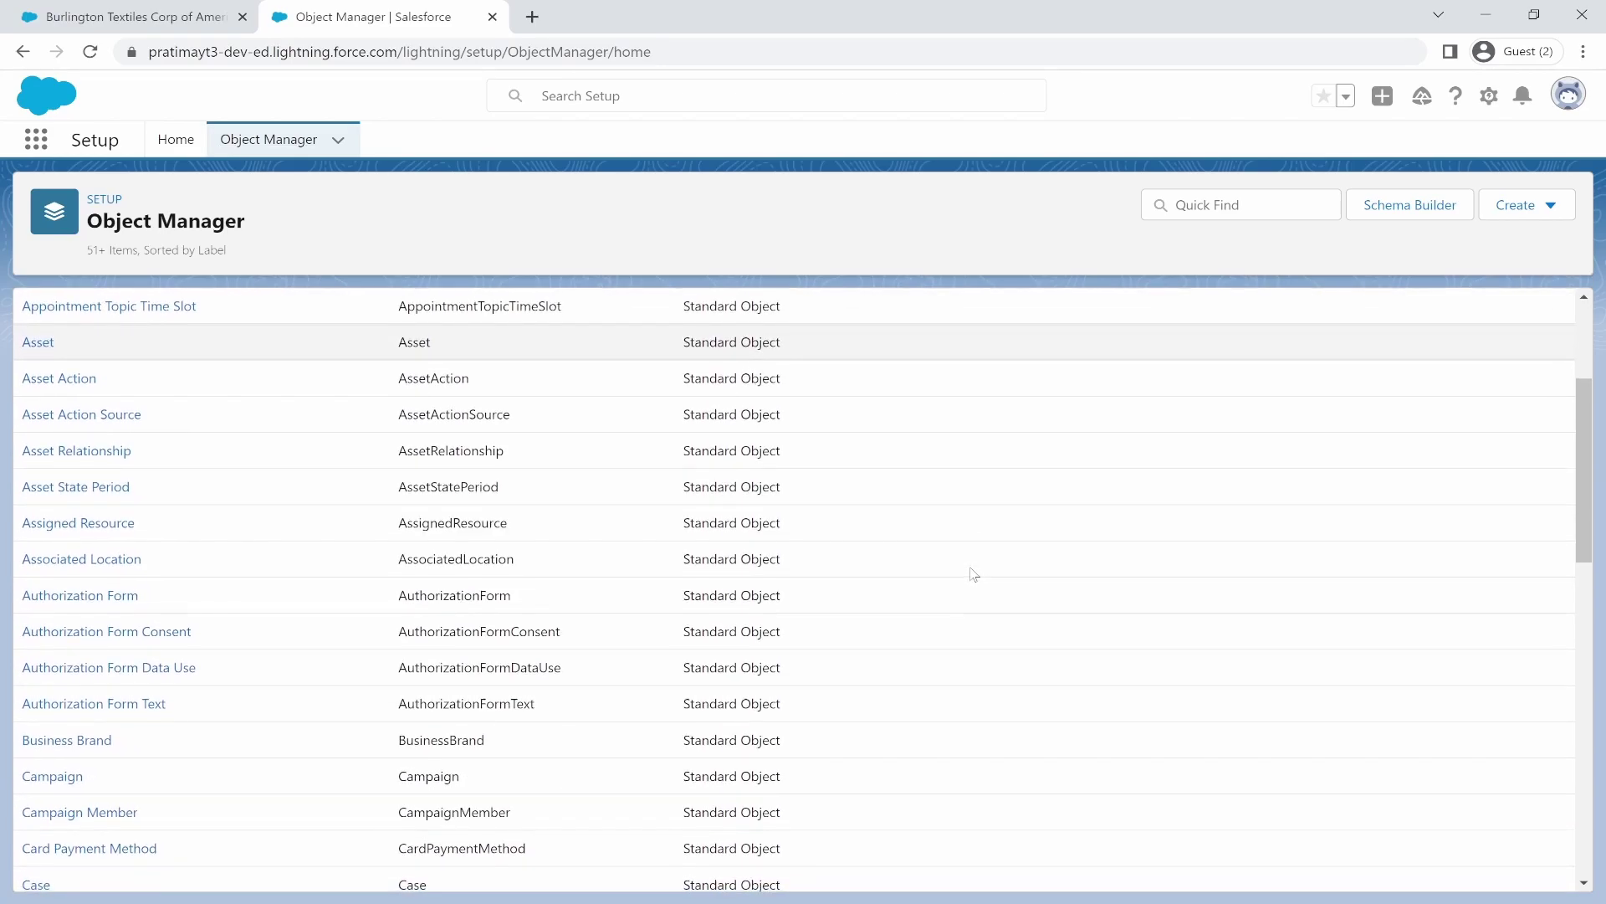
scroll(974, 574, up, 3)
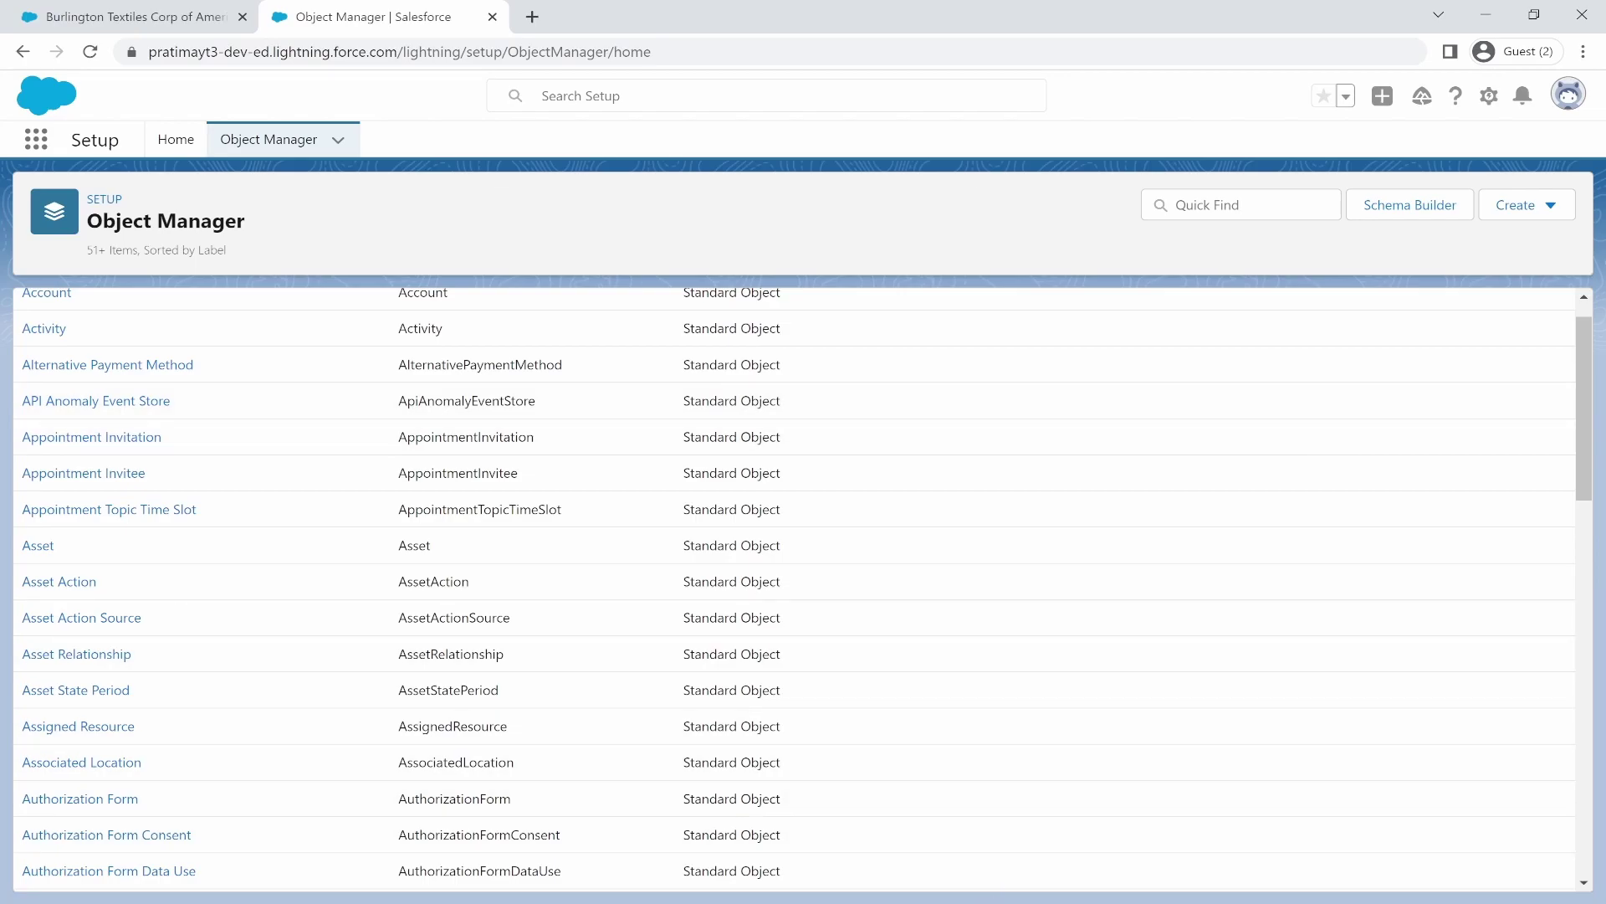
Step: Add a new Excel worksheet named 'Expense Report'
key(alt+Tab)
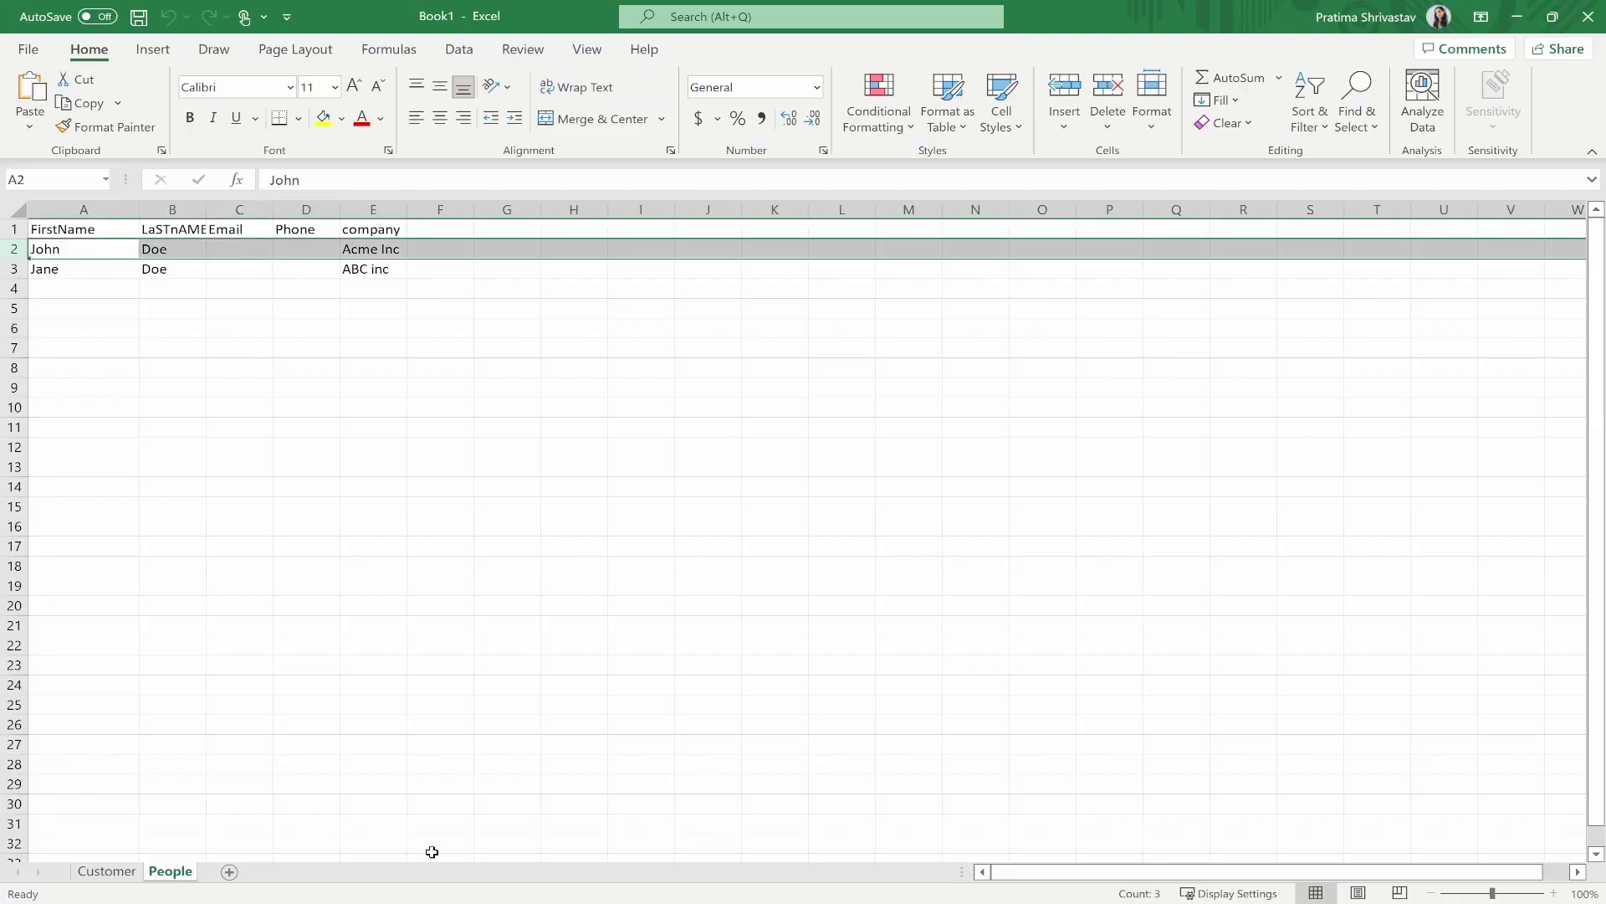
click(229, 871)
double_click(228, 873)
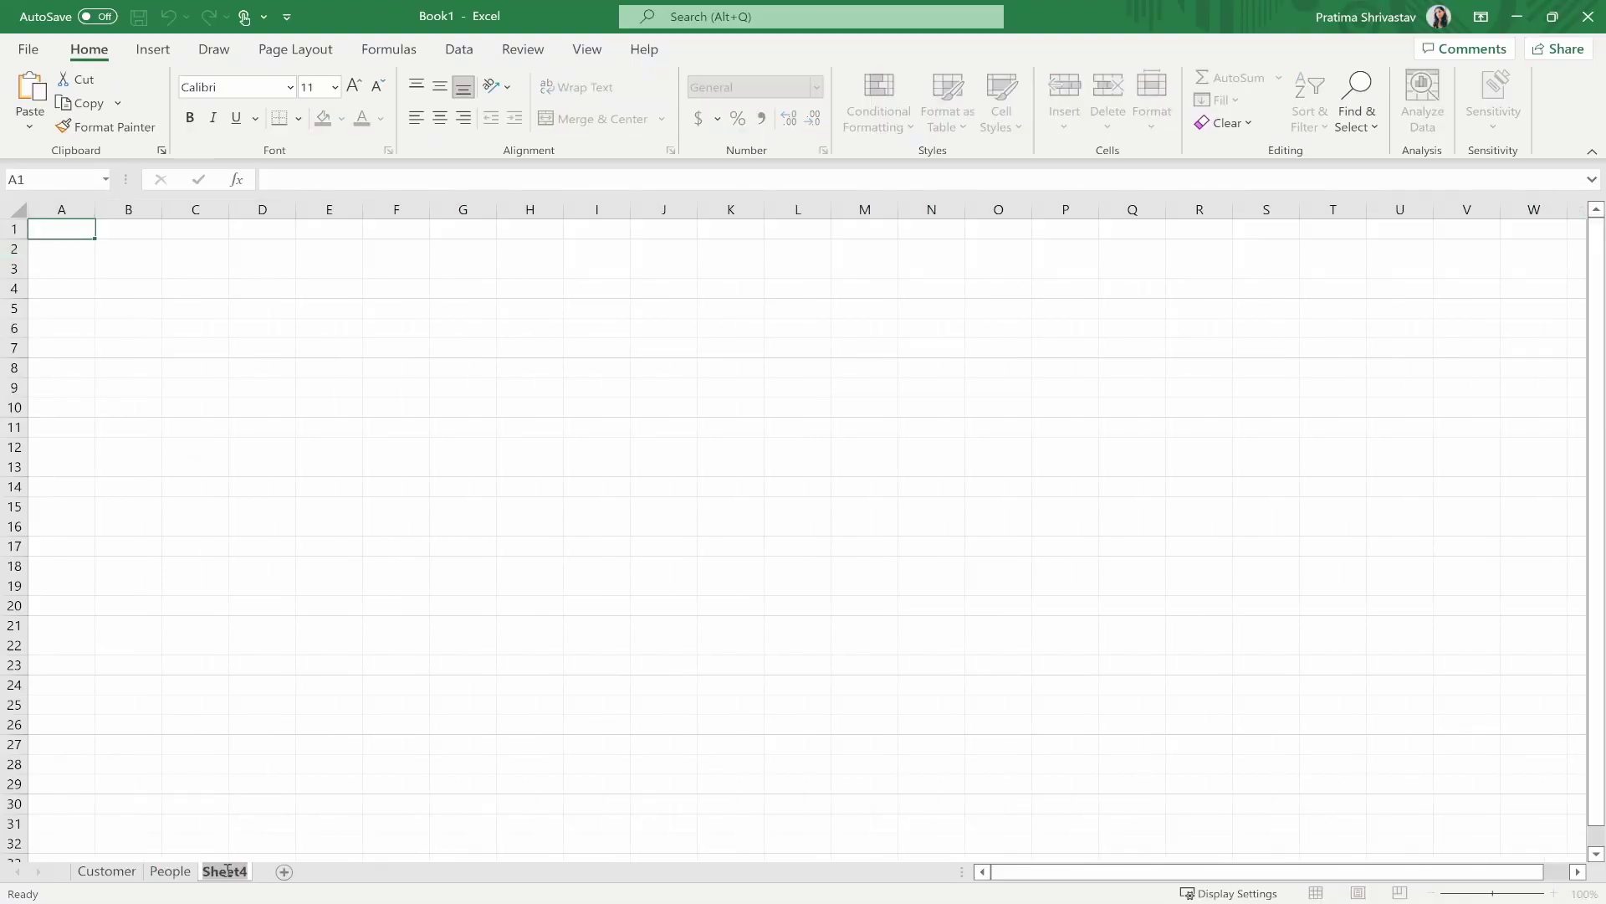
text(Expense Re)
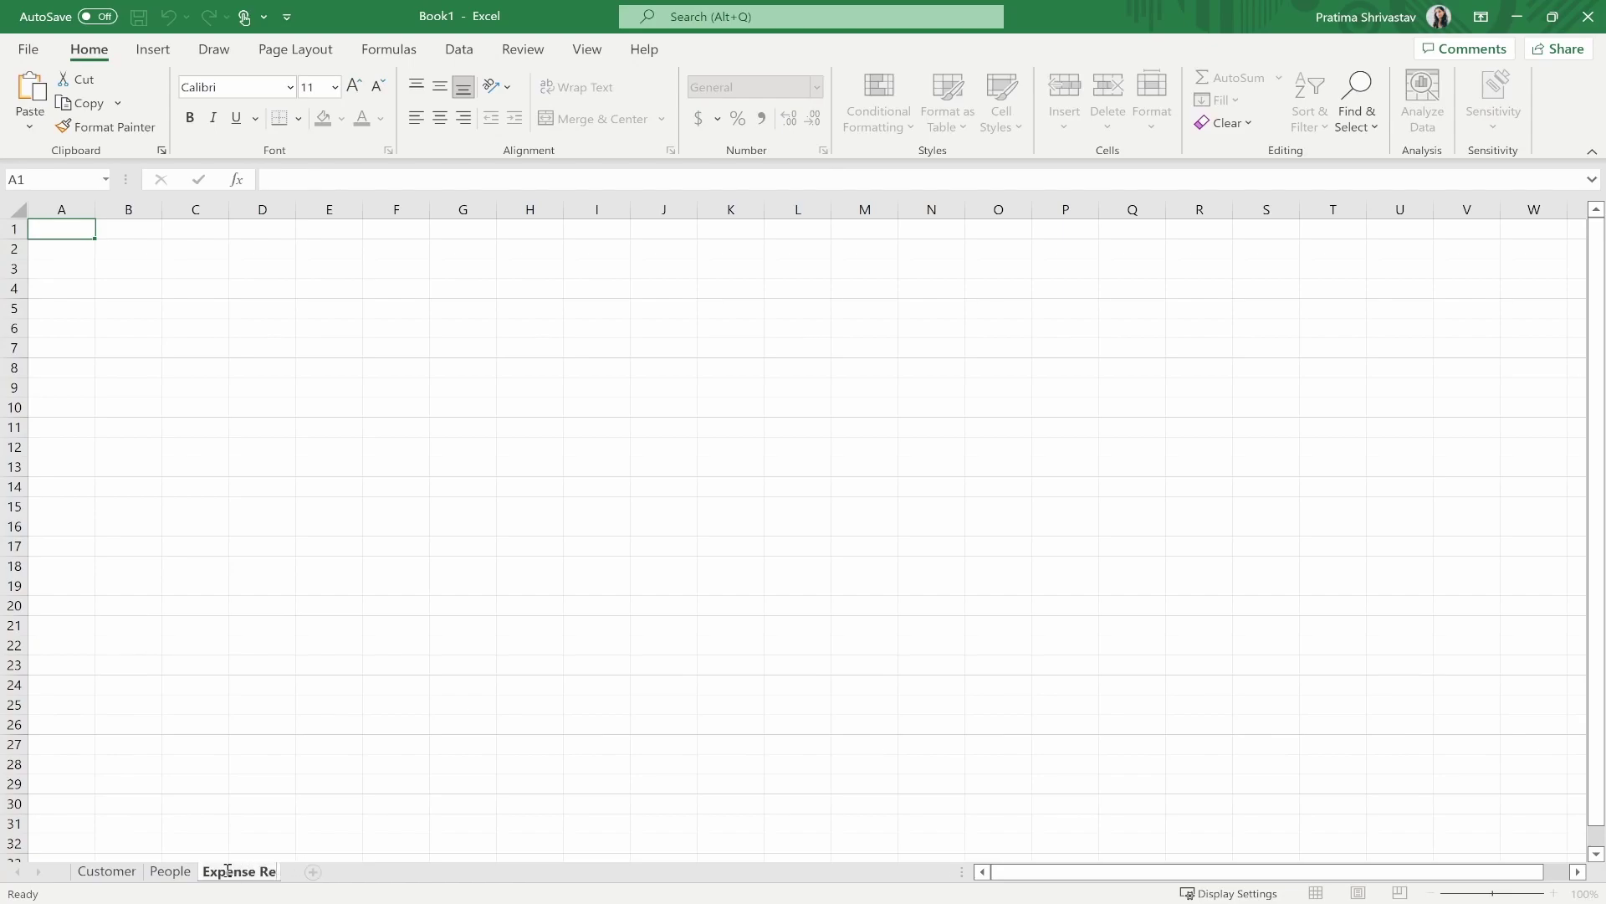
text(port)
key(Return)
Step: Select cells B21, A2, A3, B1 and column B, then return to Salesforce
right_click(231, 685)
click(156, 637)
right_click(155, 638)
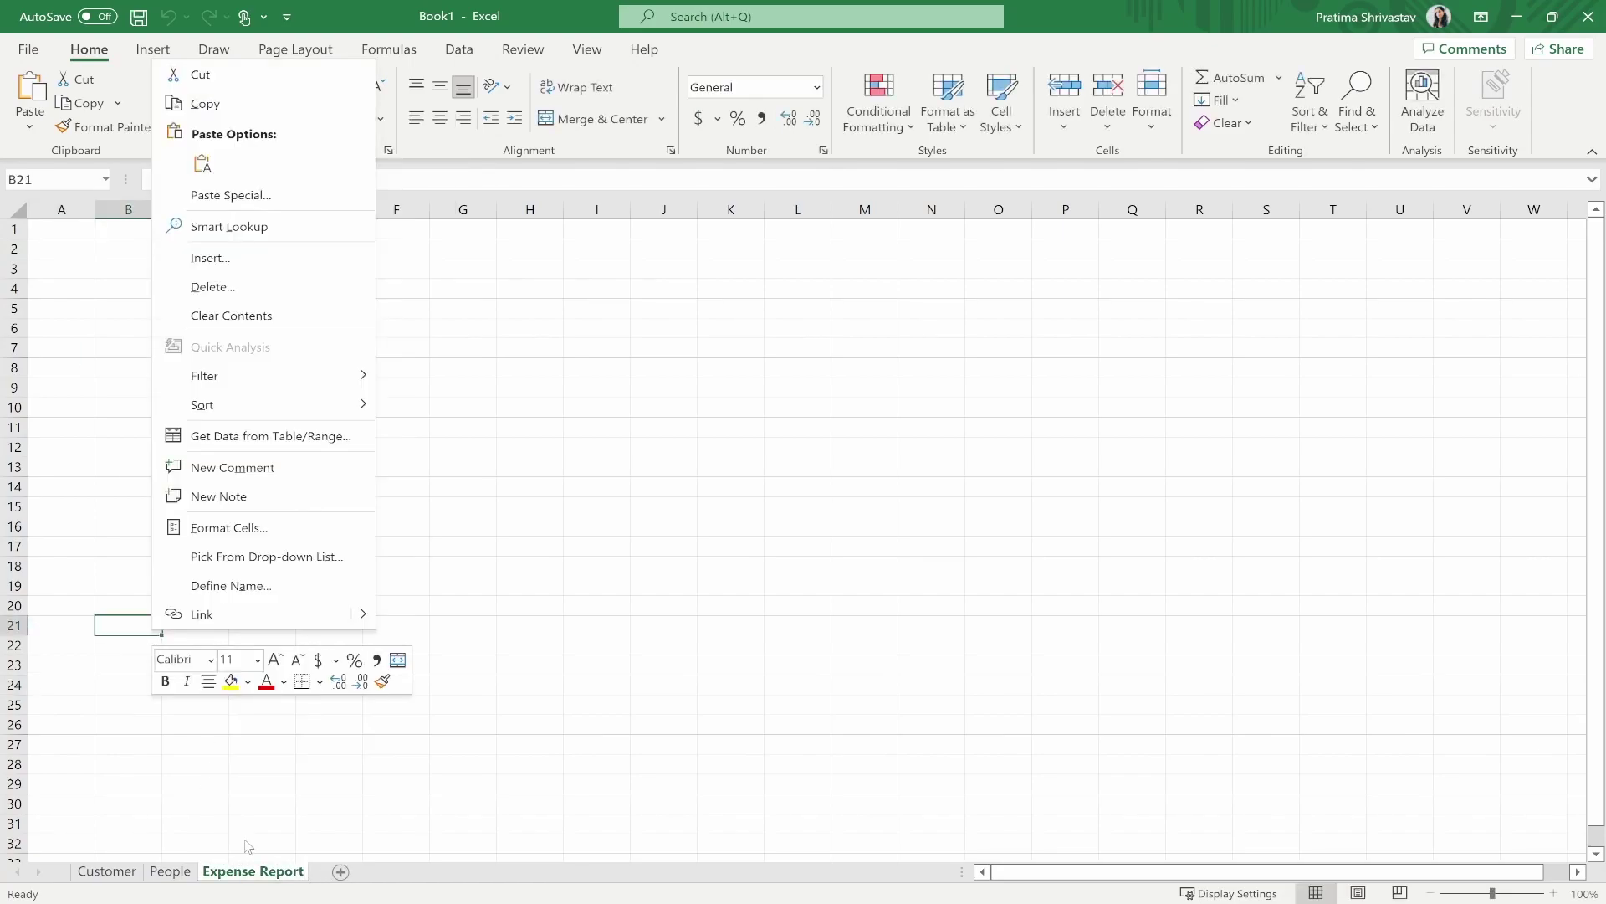
key(Escape)
click(15, 249)
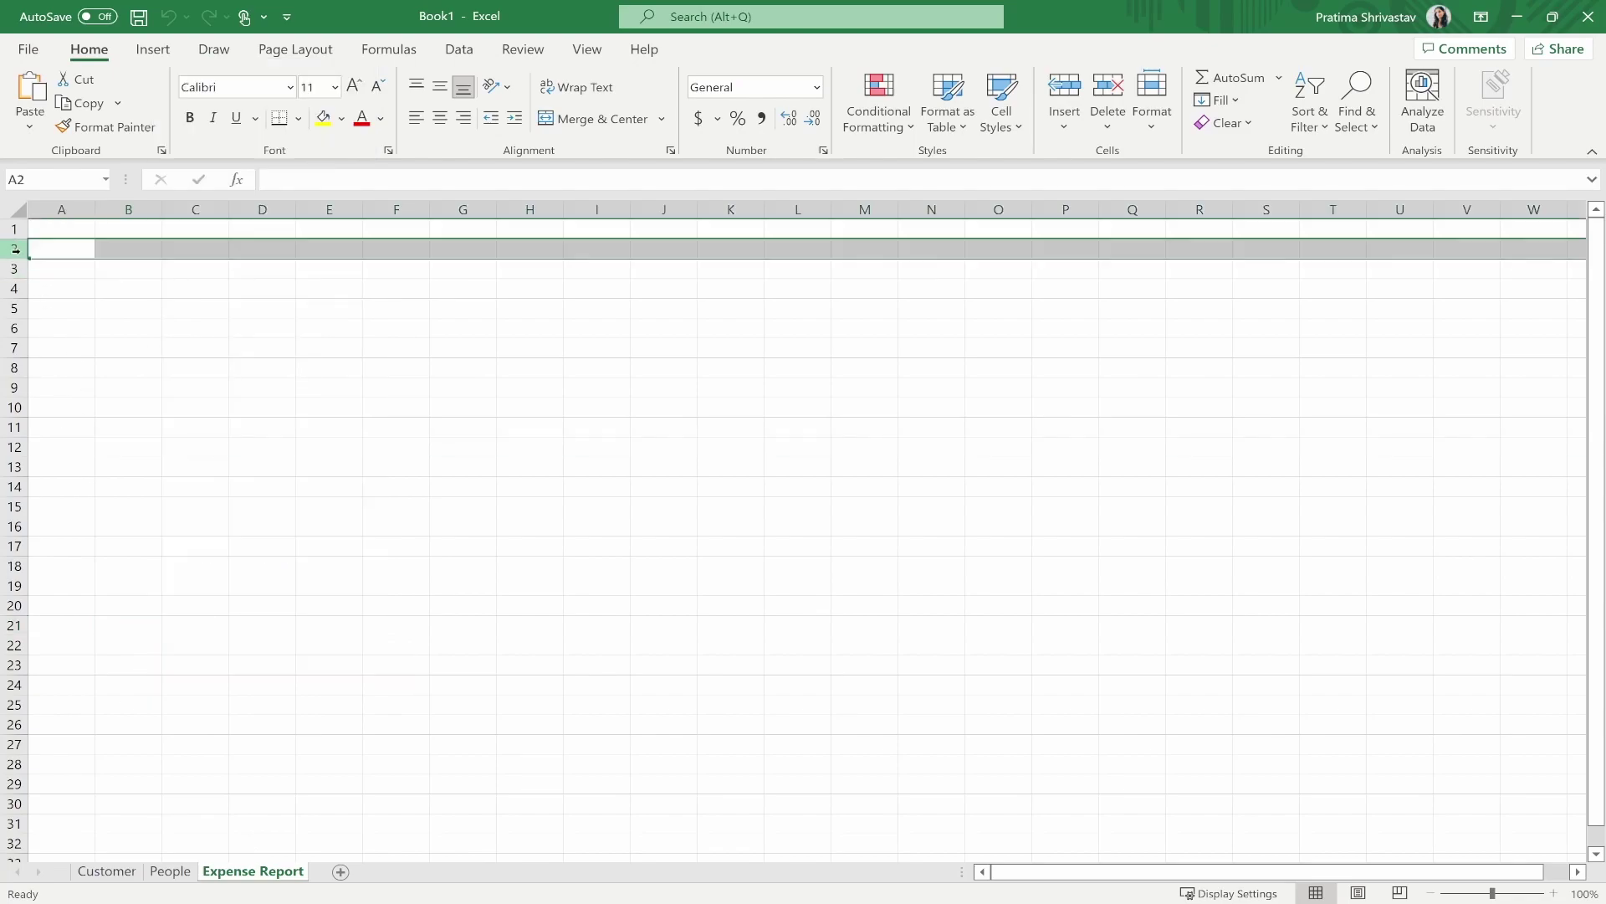
click(45, 253)
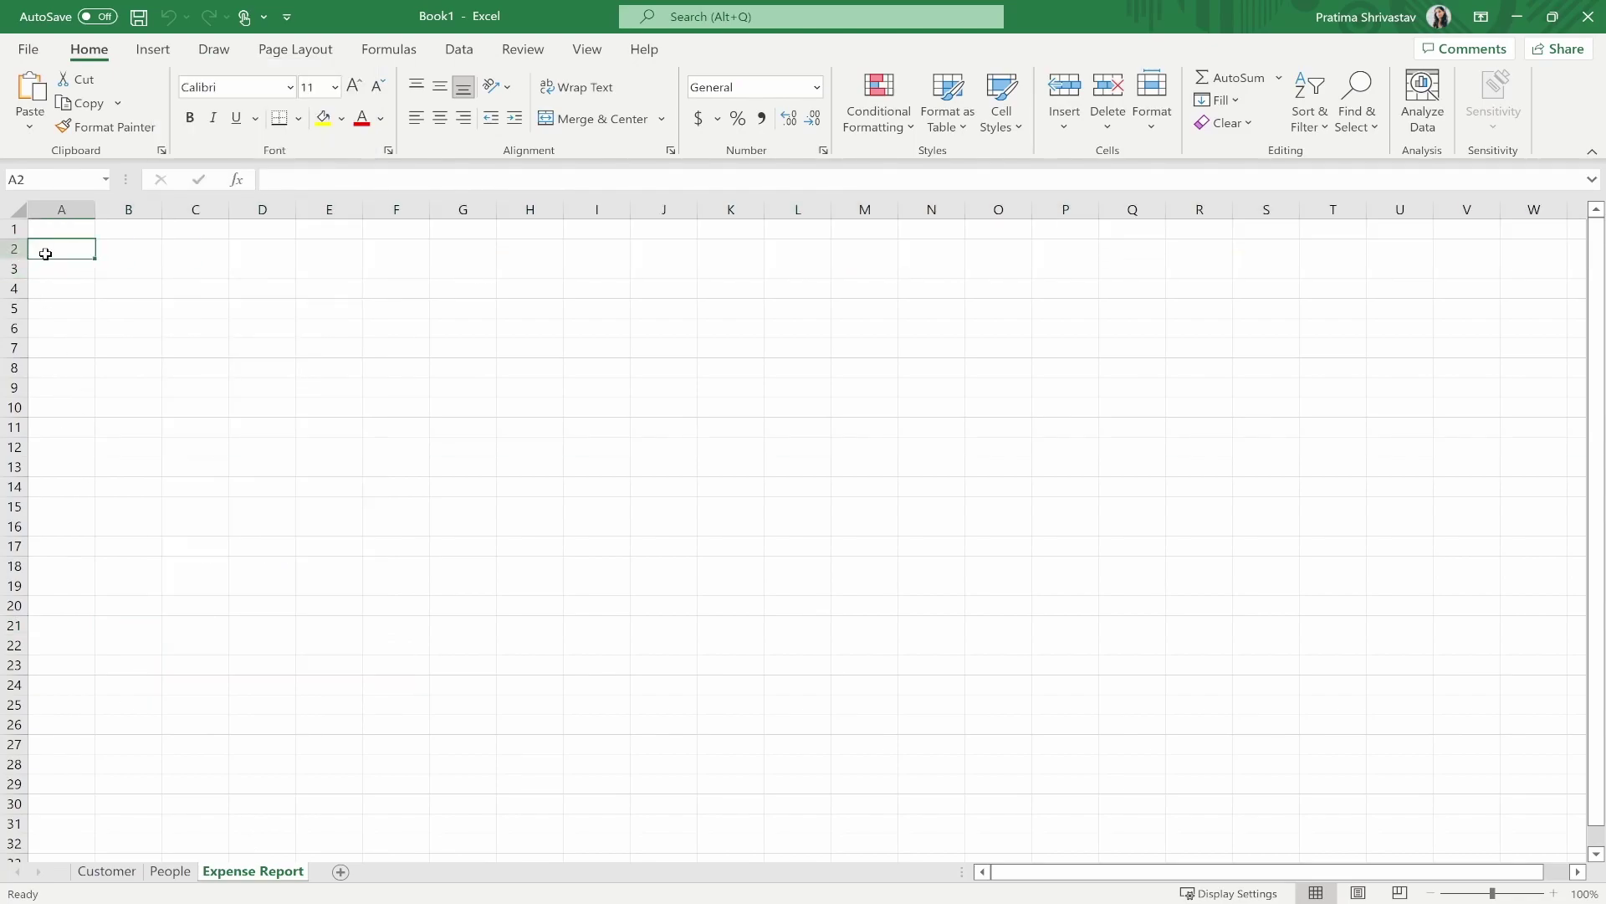
click(47, 274)
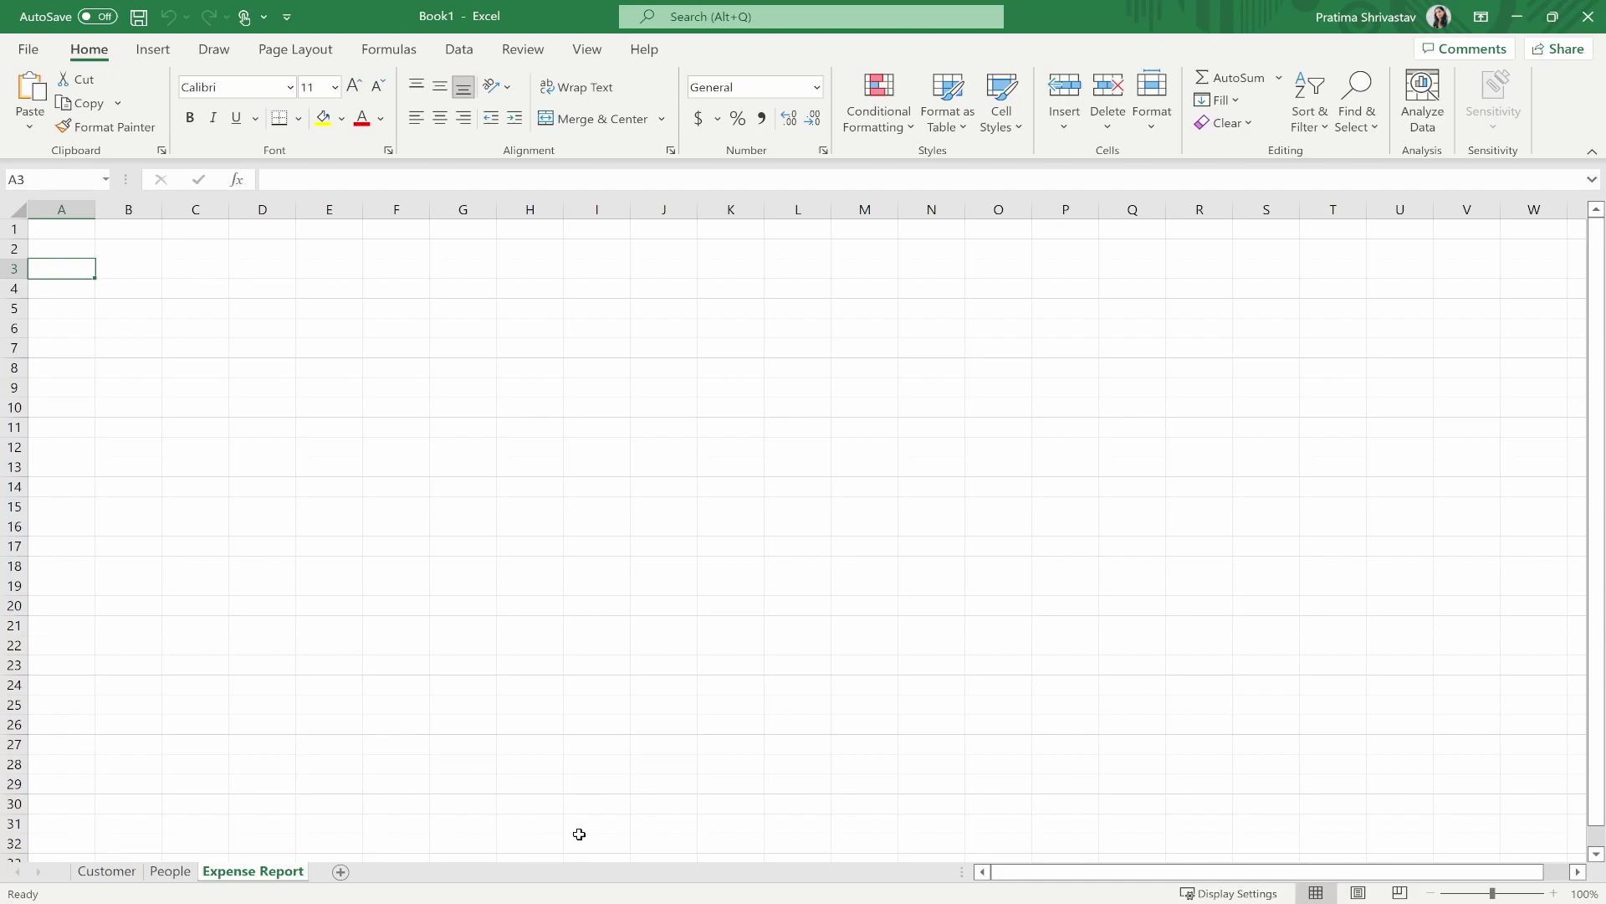
click(122, 226)
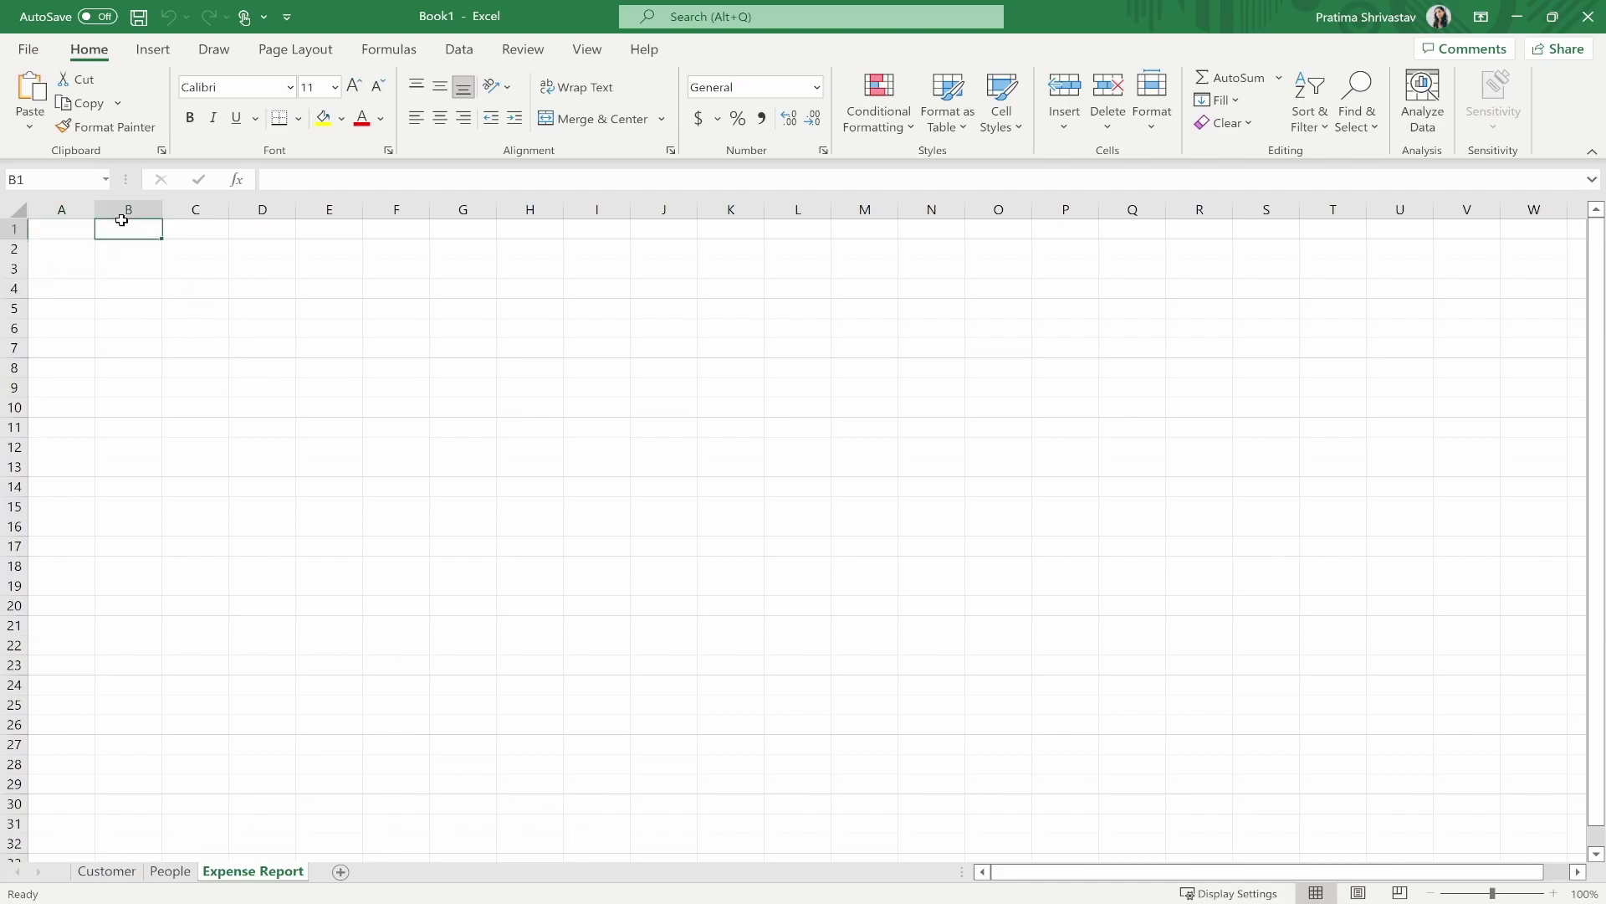
click(125, 211)
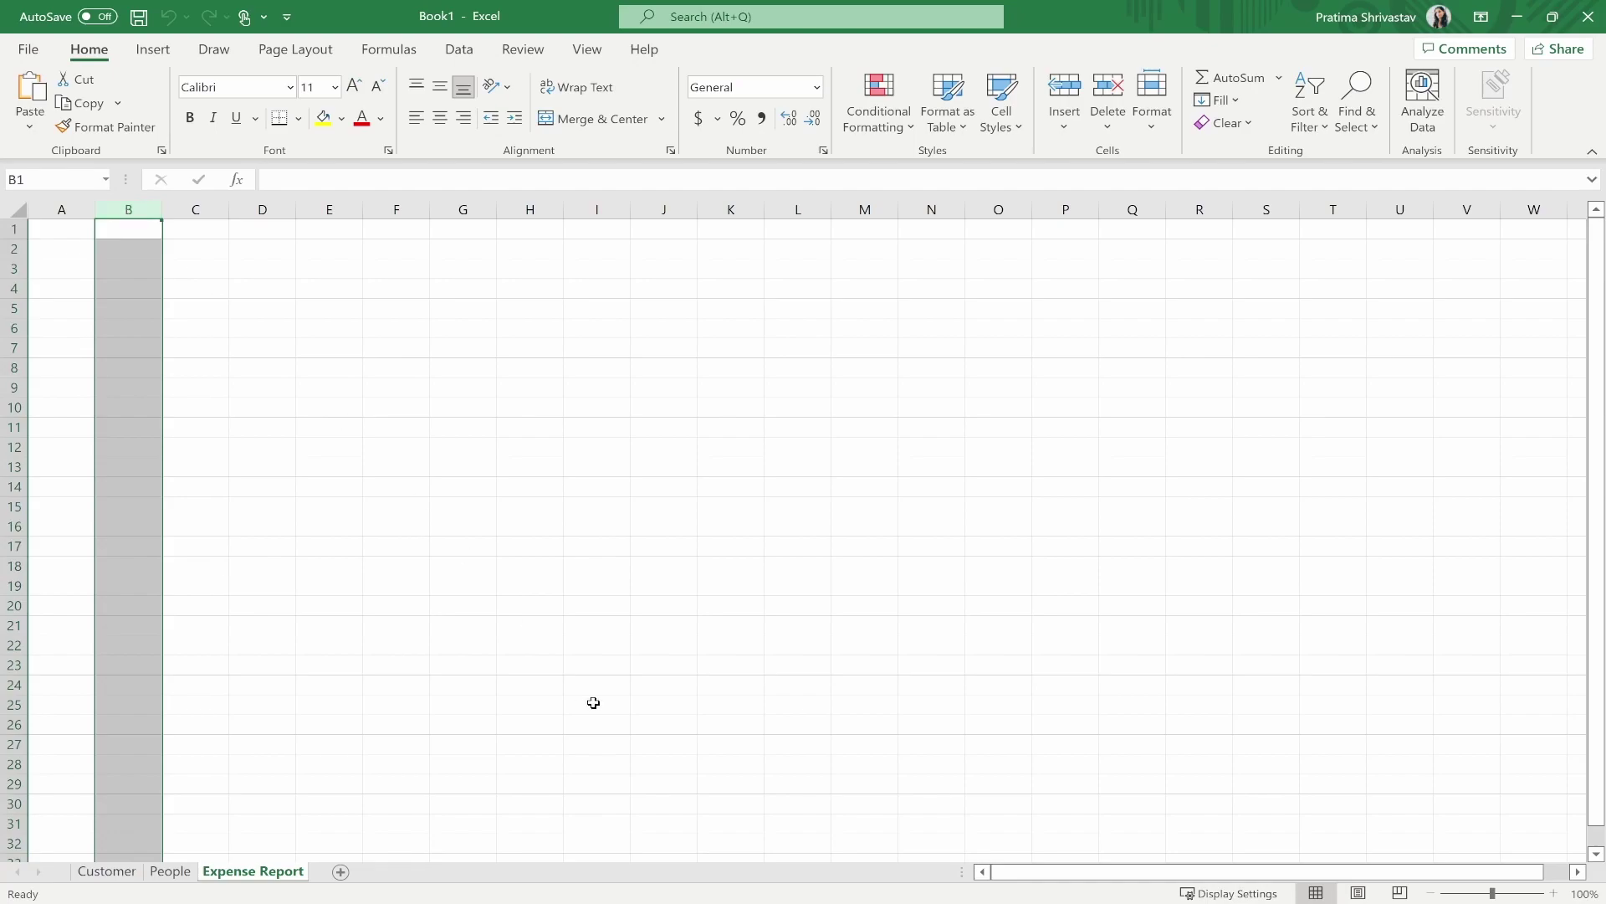
key(alt)
key(alt+Tab)
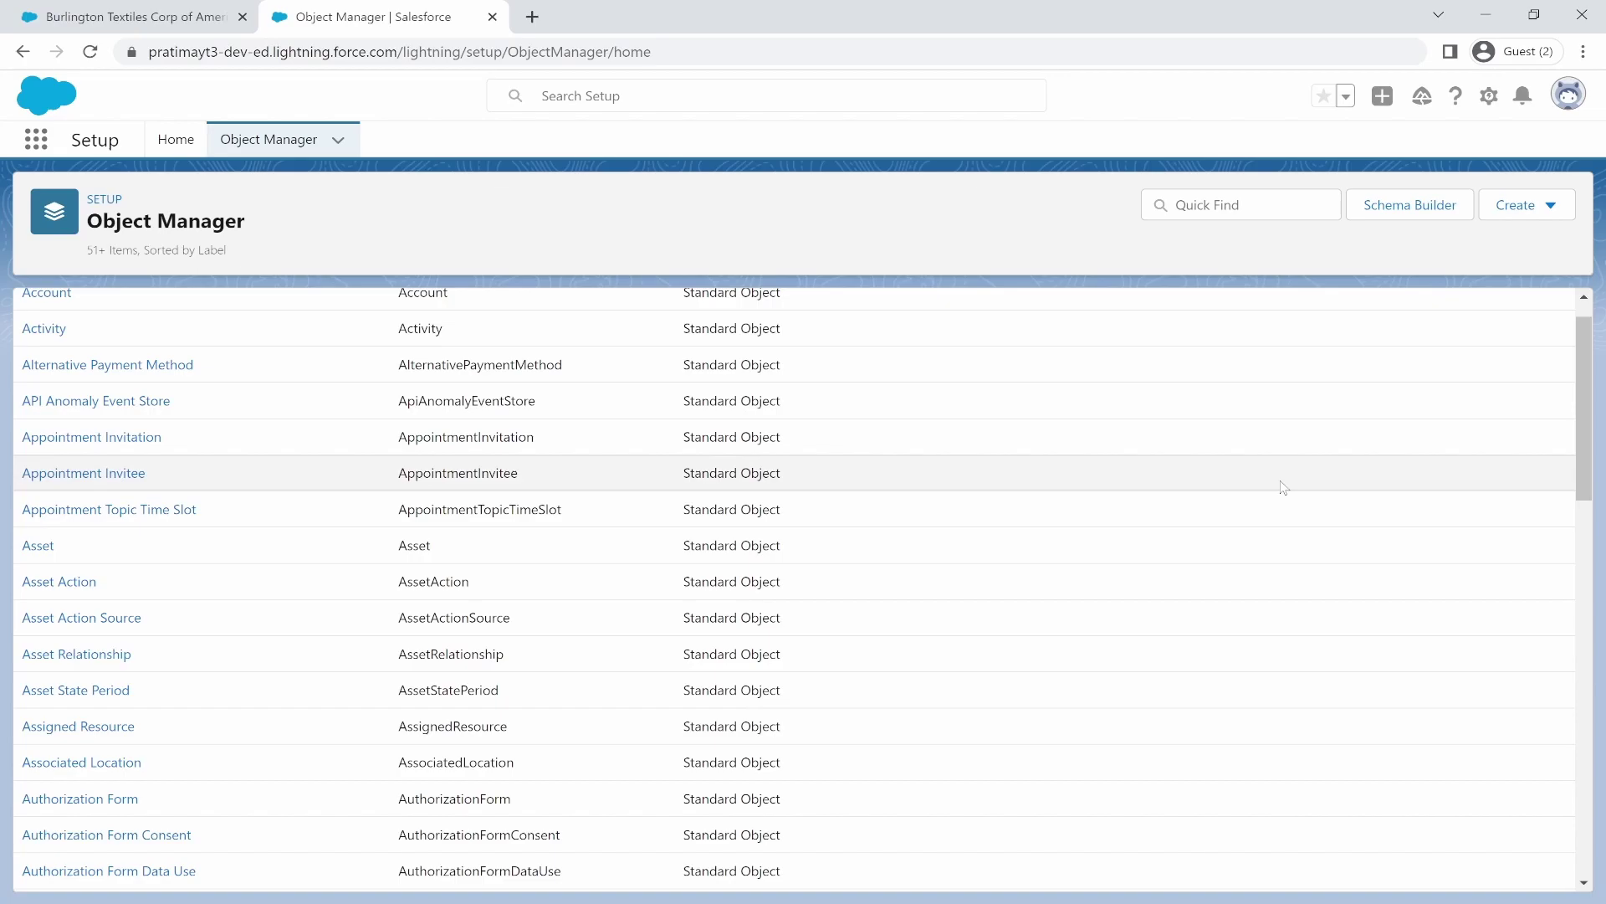
Step: Start a new custom object labelled 'Expense Report'
click(1499, 208)
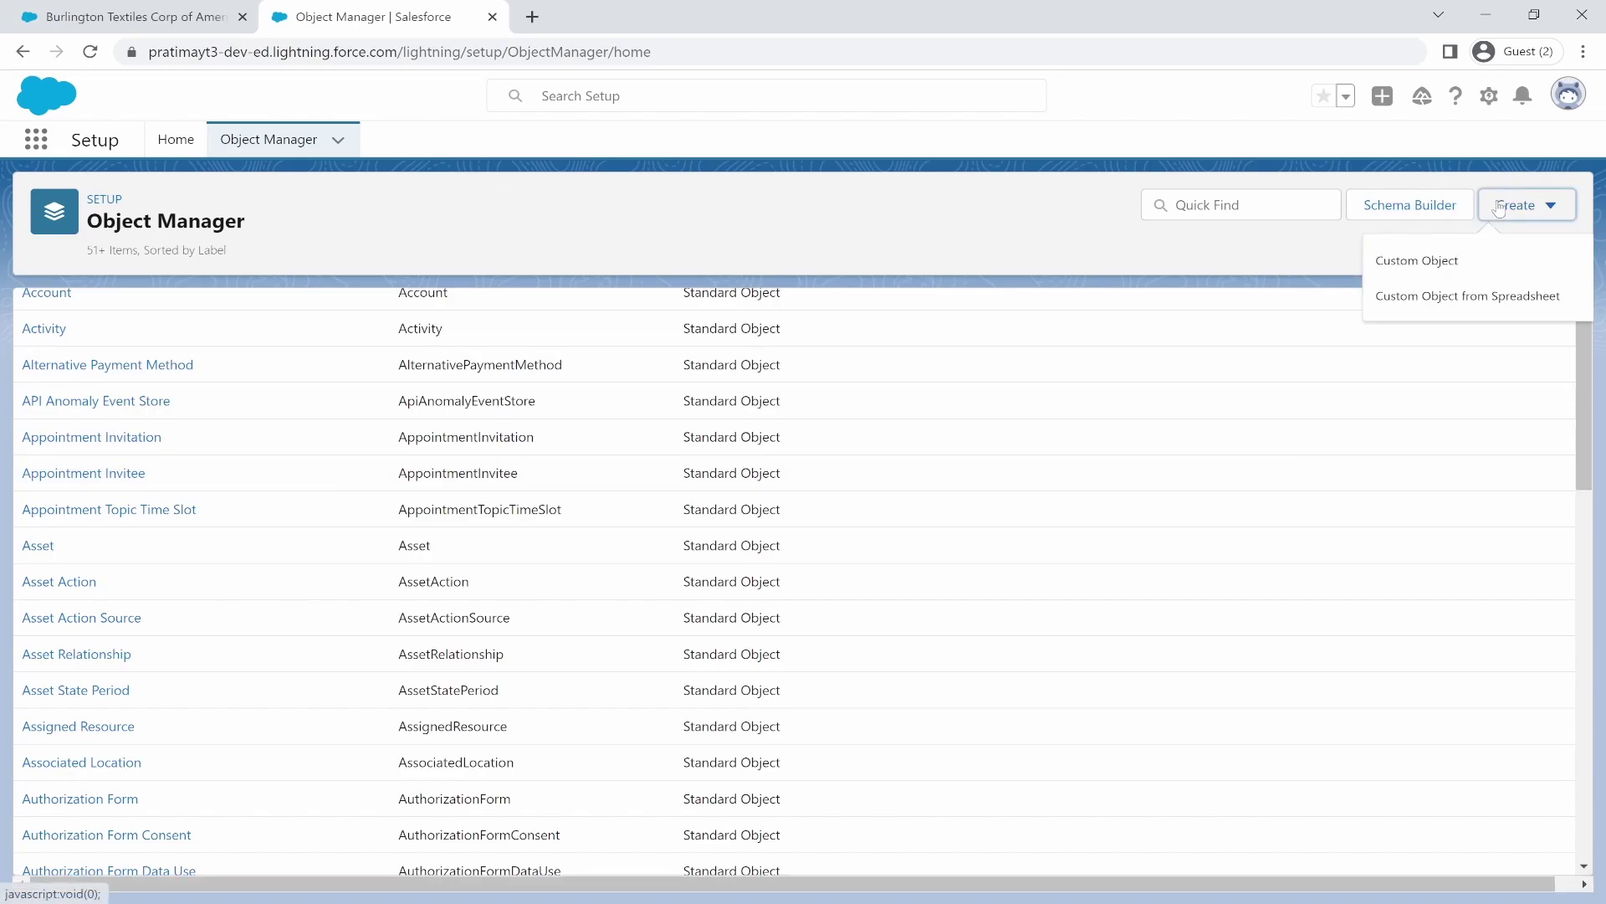
click(1446, 262)
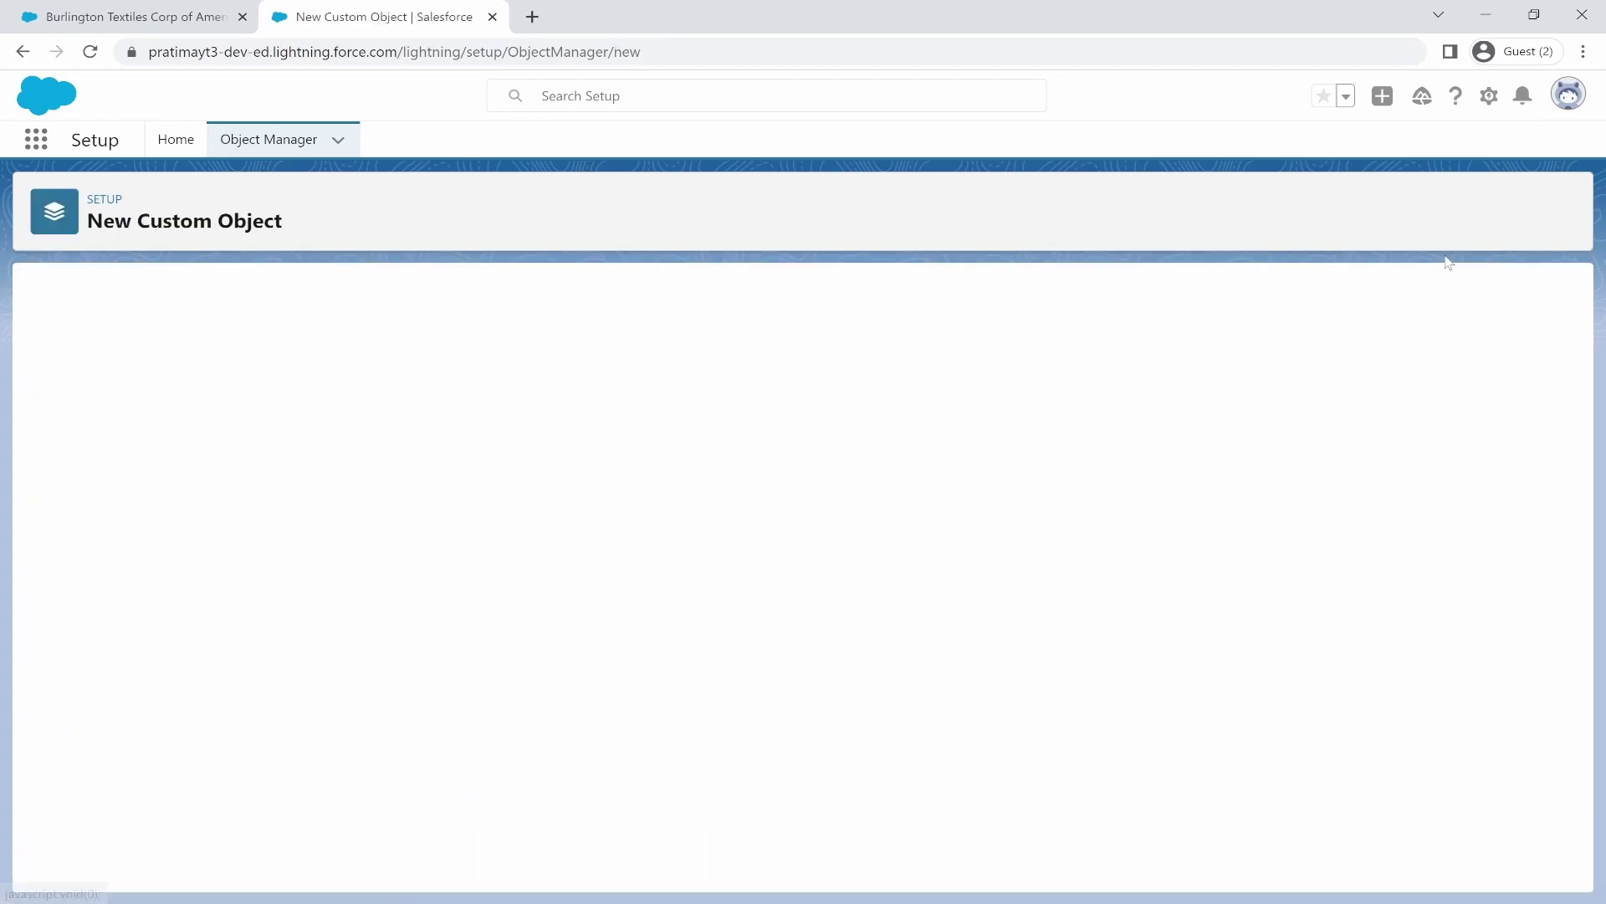
text(Expn)
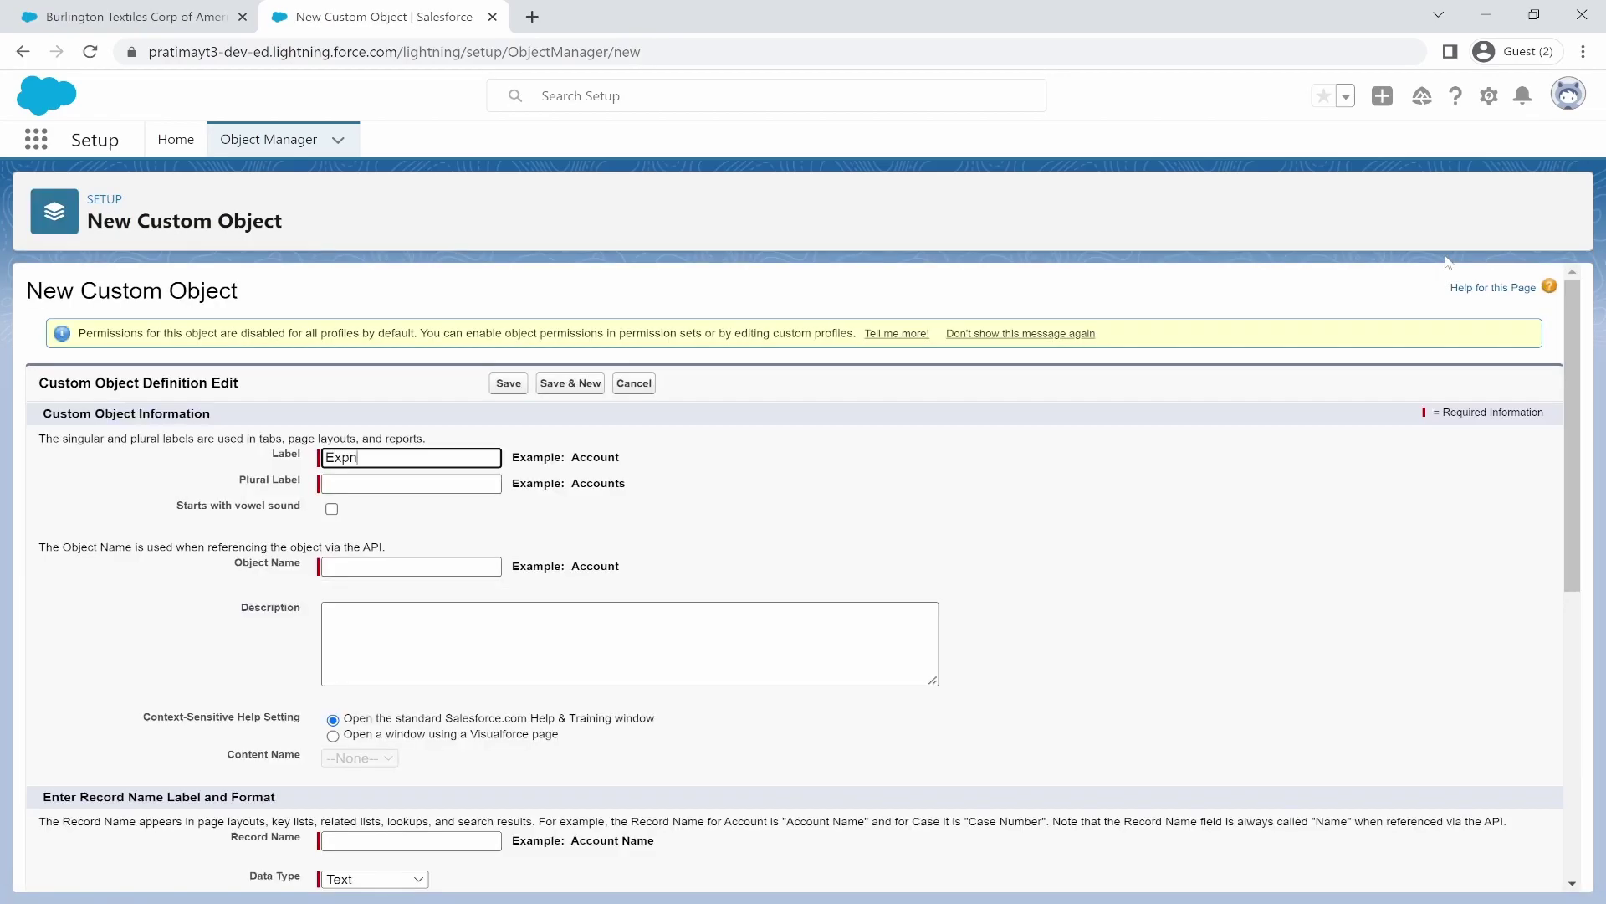
text(pen)
key(BackSpace)
text(ense Report)
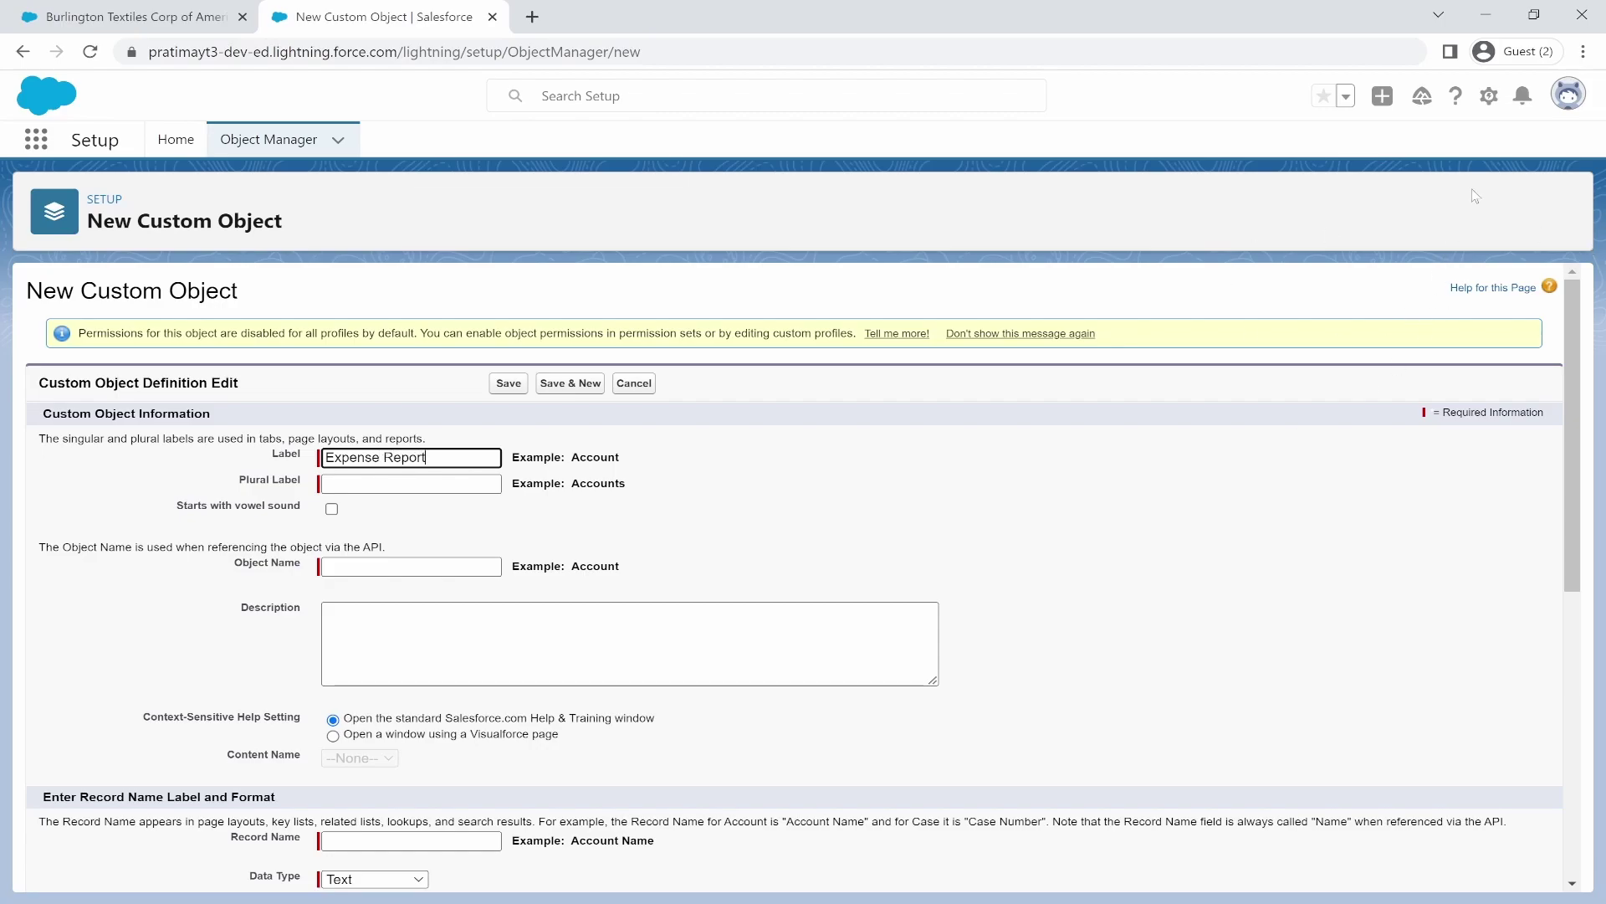
Step: Enter plural 'Expense Reports', keep name Expense_Report, and describe it 'Track employee expenses'
click(428, 482)
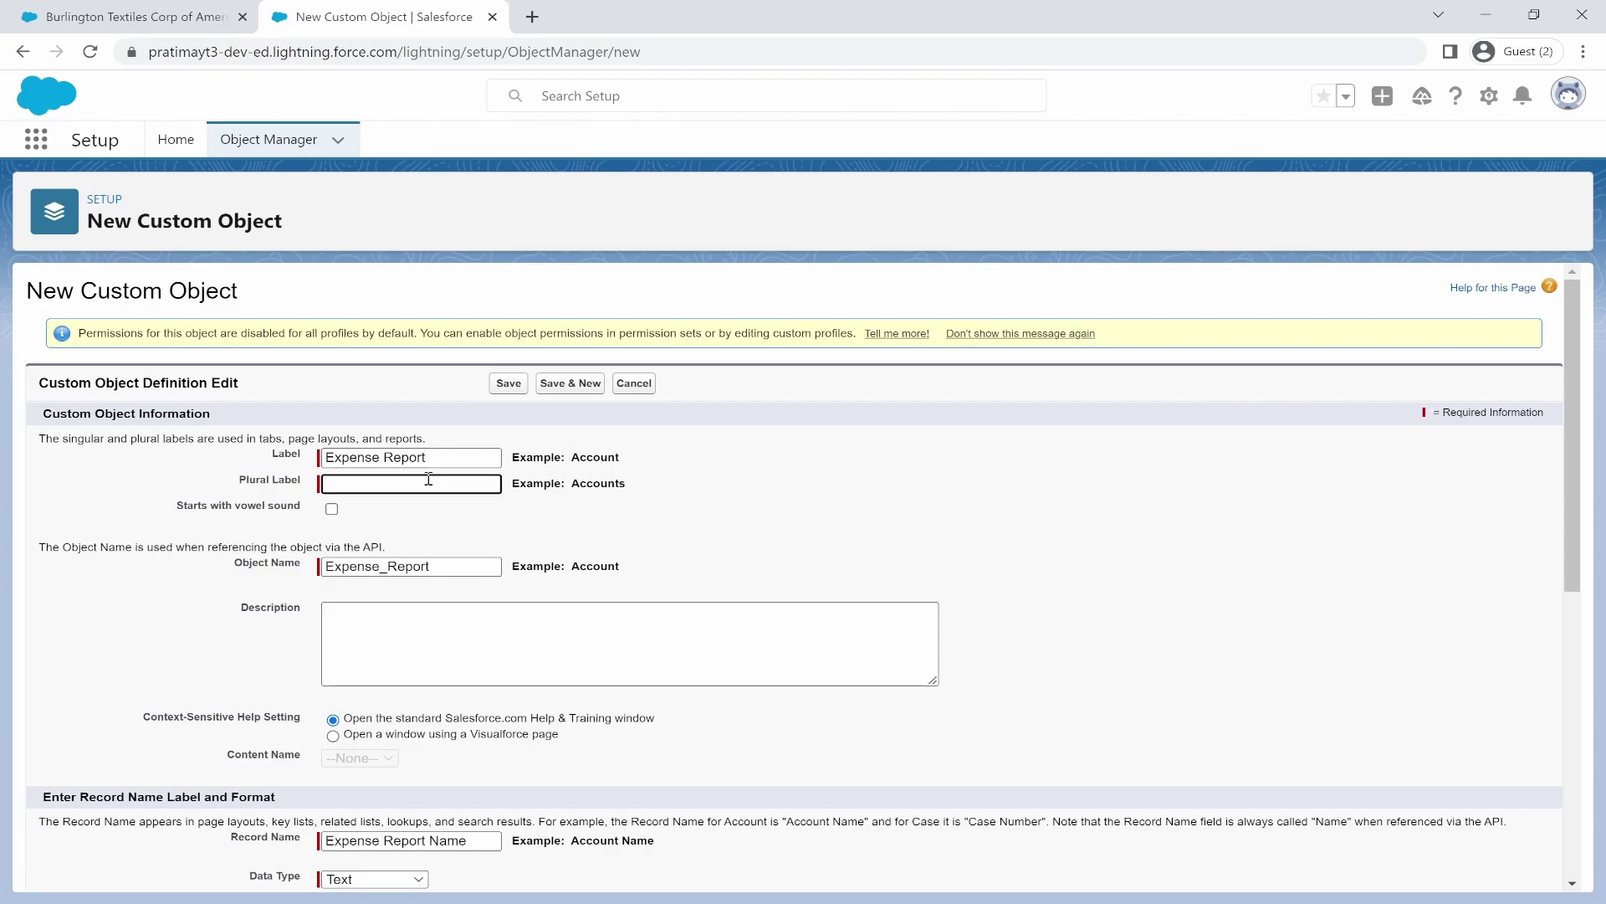
text(Expense Reports)
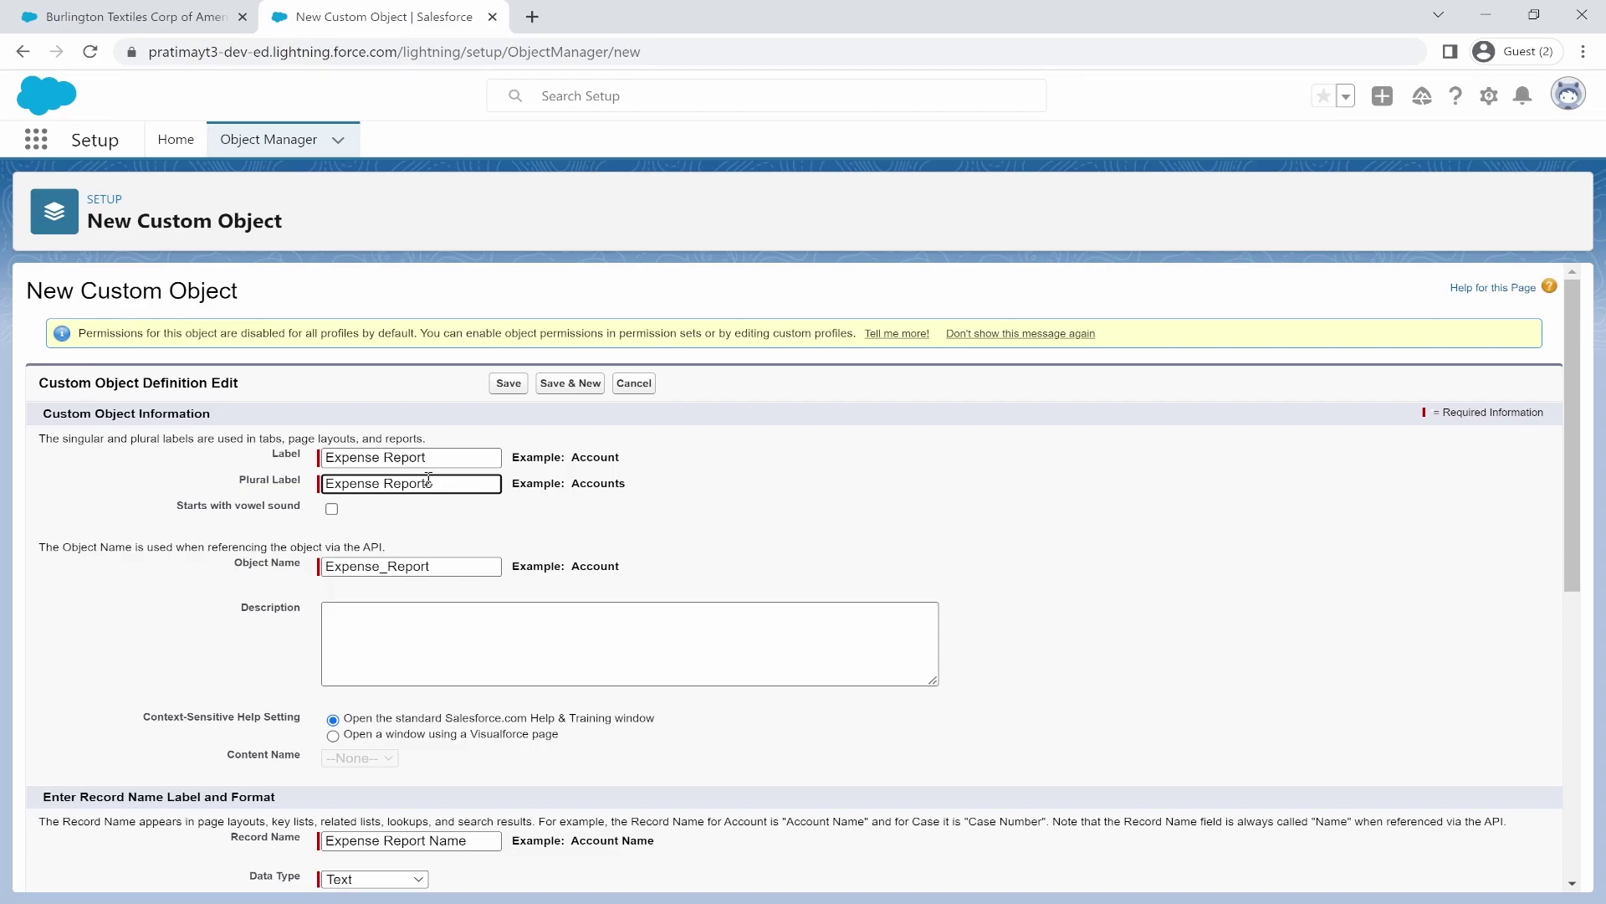
click(440, 562)
click(420, 613)
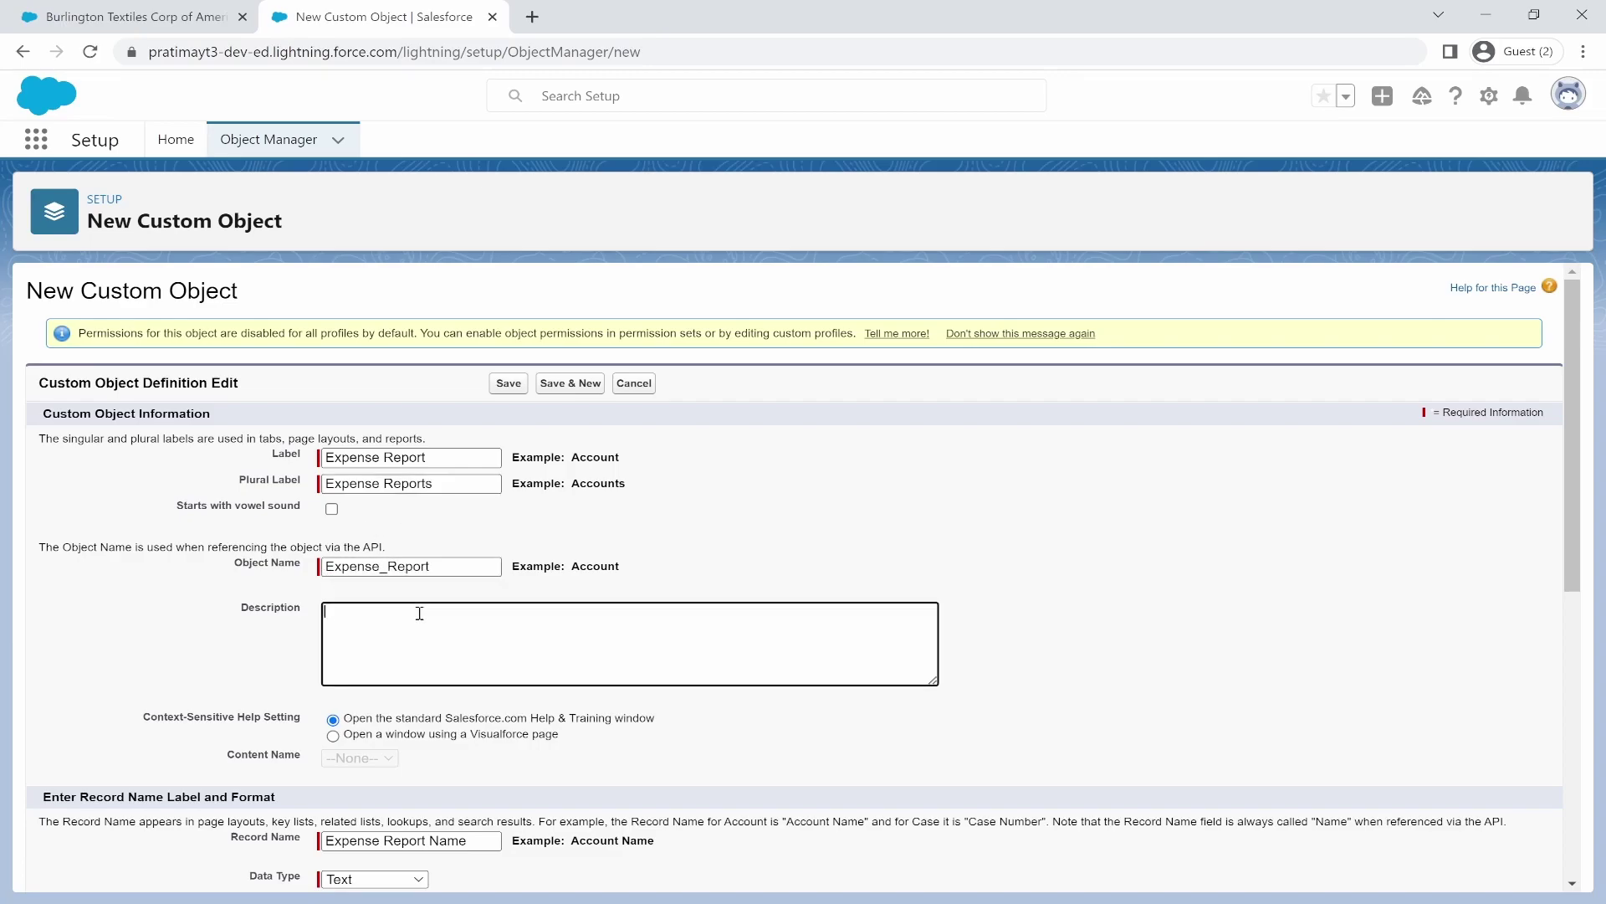
text(Track employee expenses)
scroll(416, 762, down, 1)
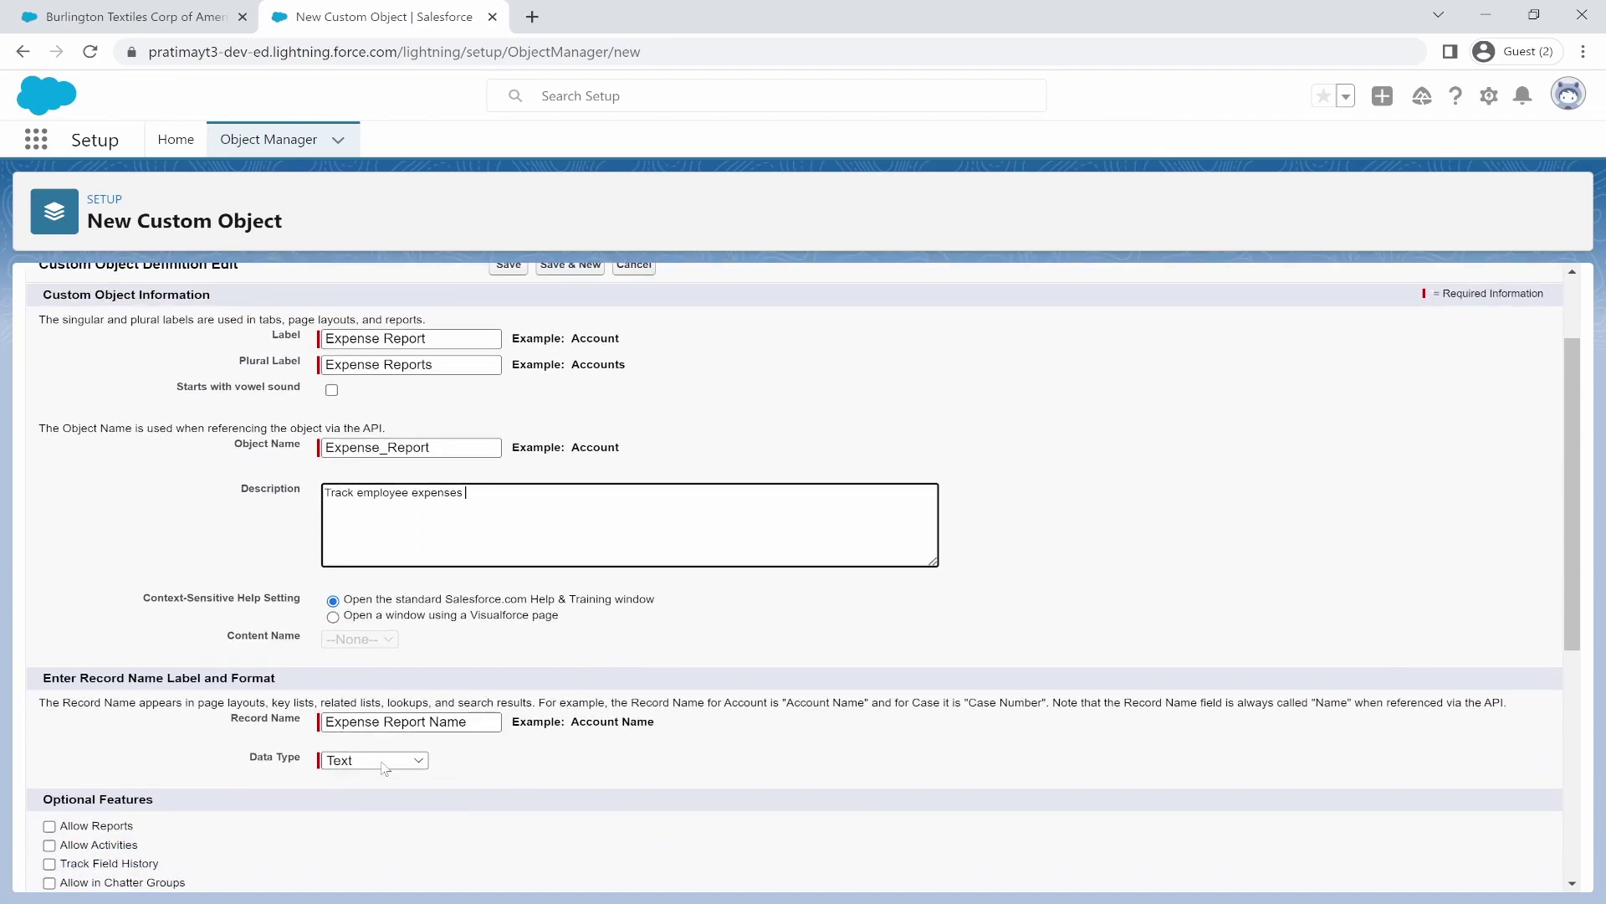
Step: Keep Text record names, allow reports, and add notes and attachments to the layout
scroll(384, 768, down, 1)
click(417, 675)
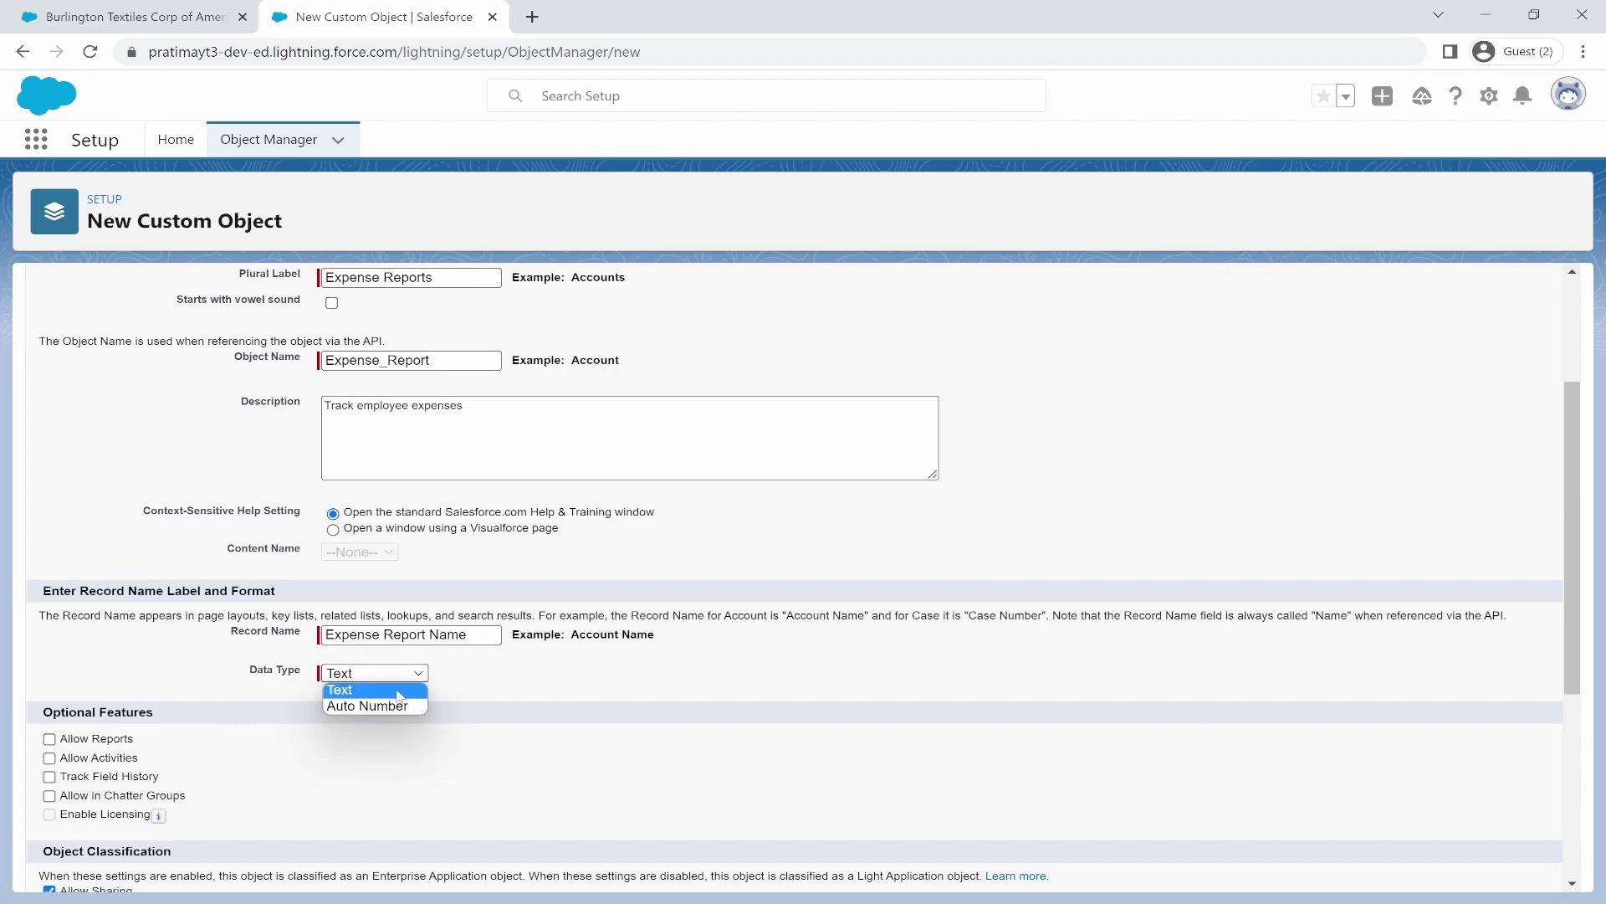
click(397, 693)
scroll(351, 805, down, 1)
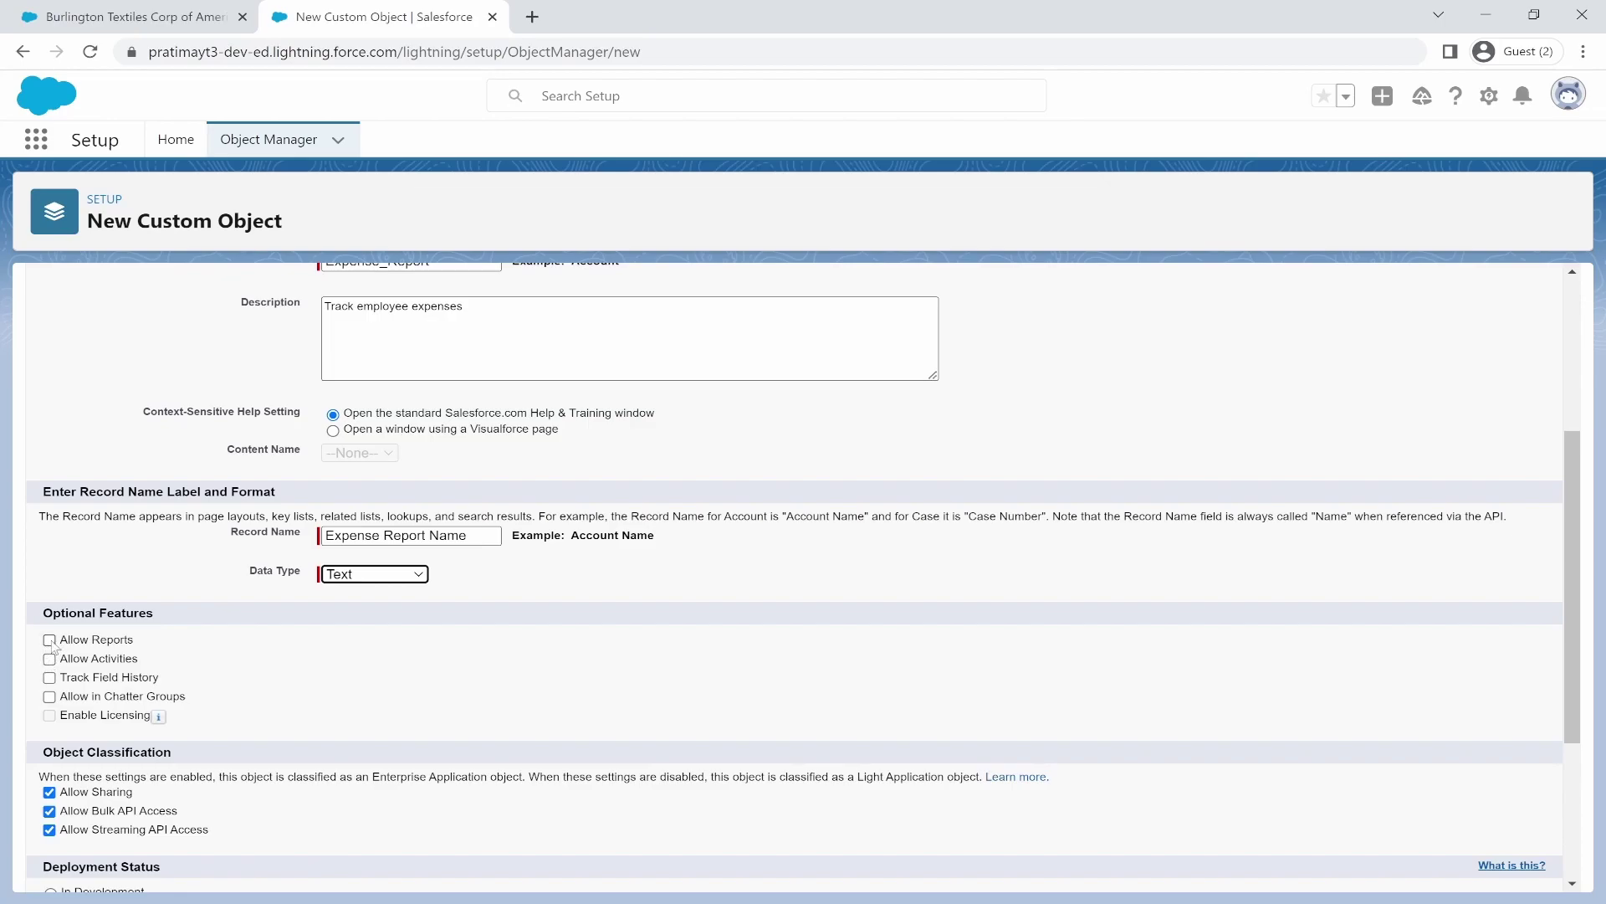
click(50, 641)
scroll(132, 818, down, 2)
scroll(157, 710, down, 1)
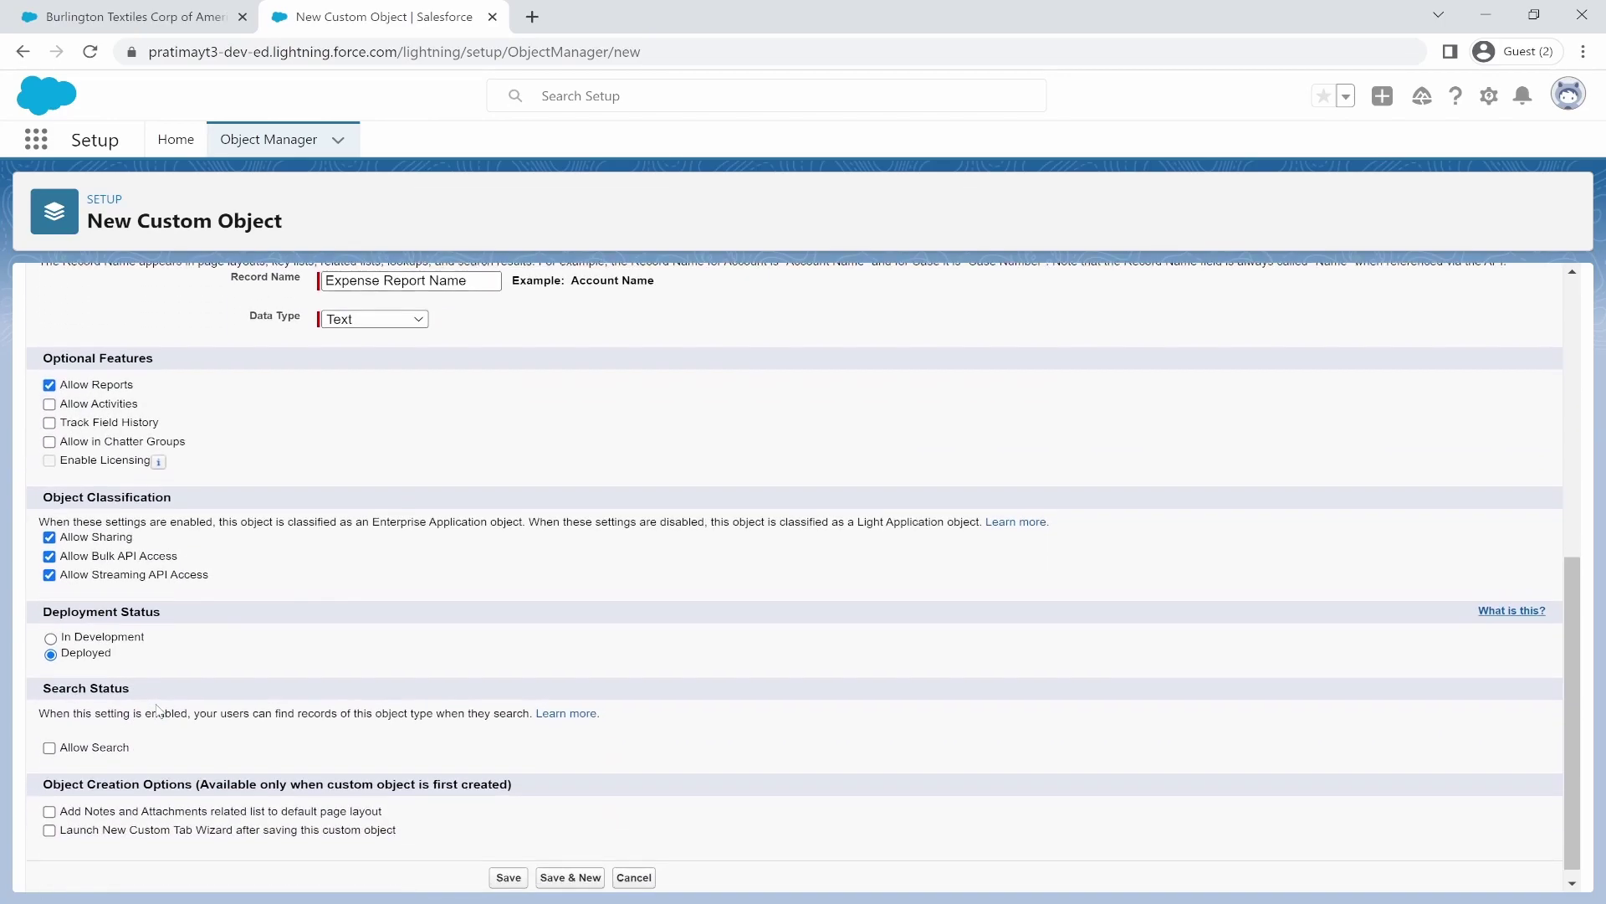
scroll(157, 709, down, 1)
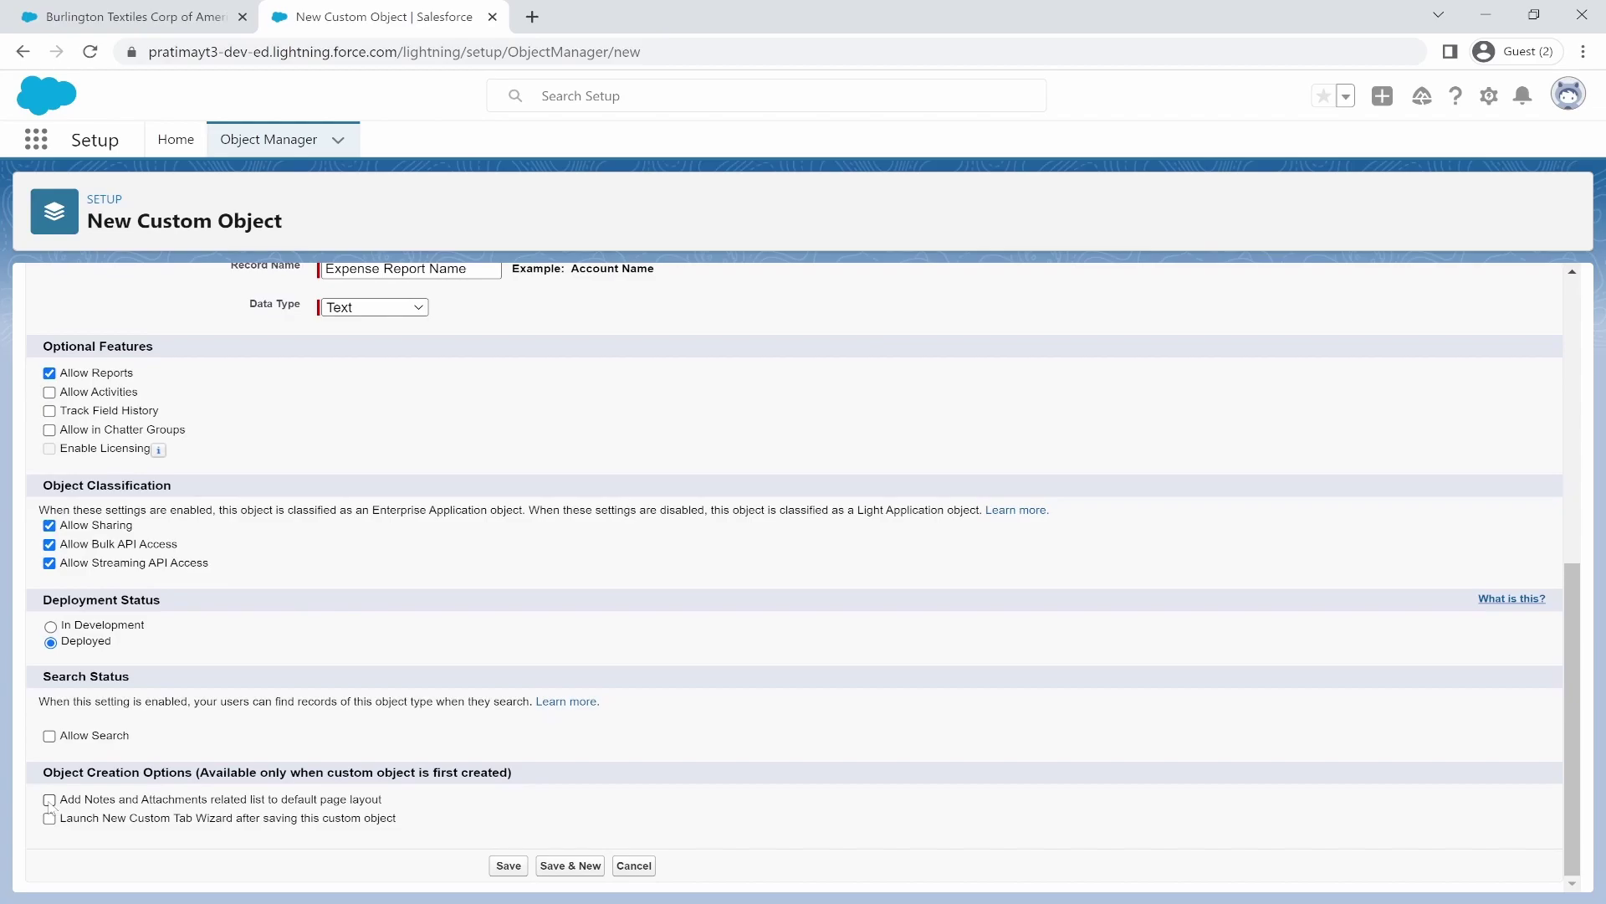
click(49, 801)
Step: Enable launching the custom tab wizard and save the Expense Report object
click(198, 23)
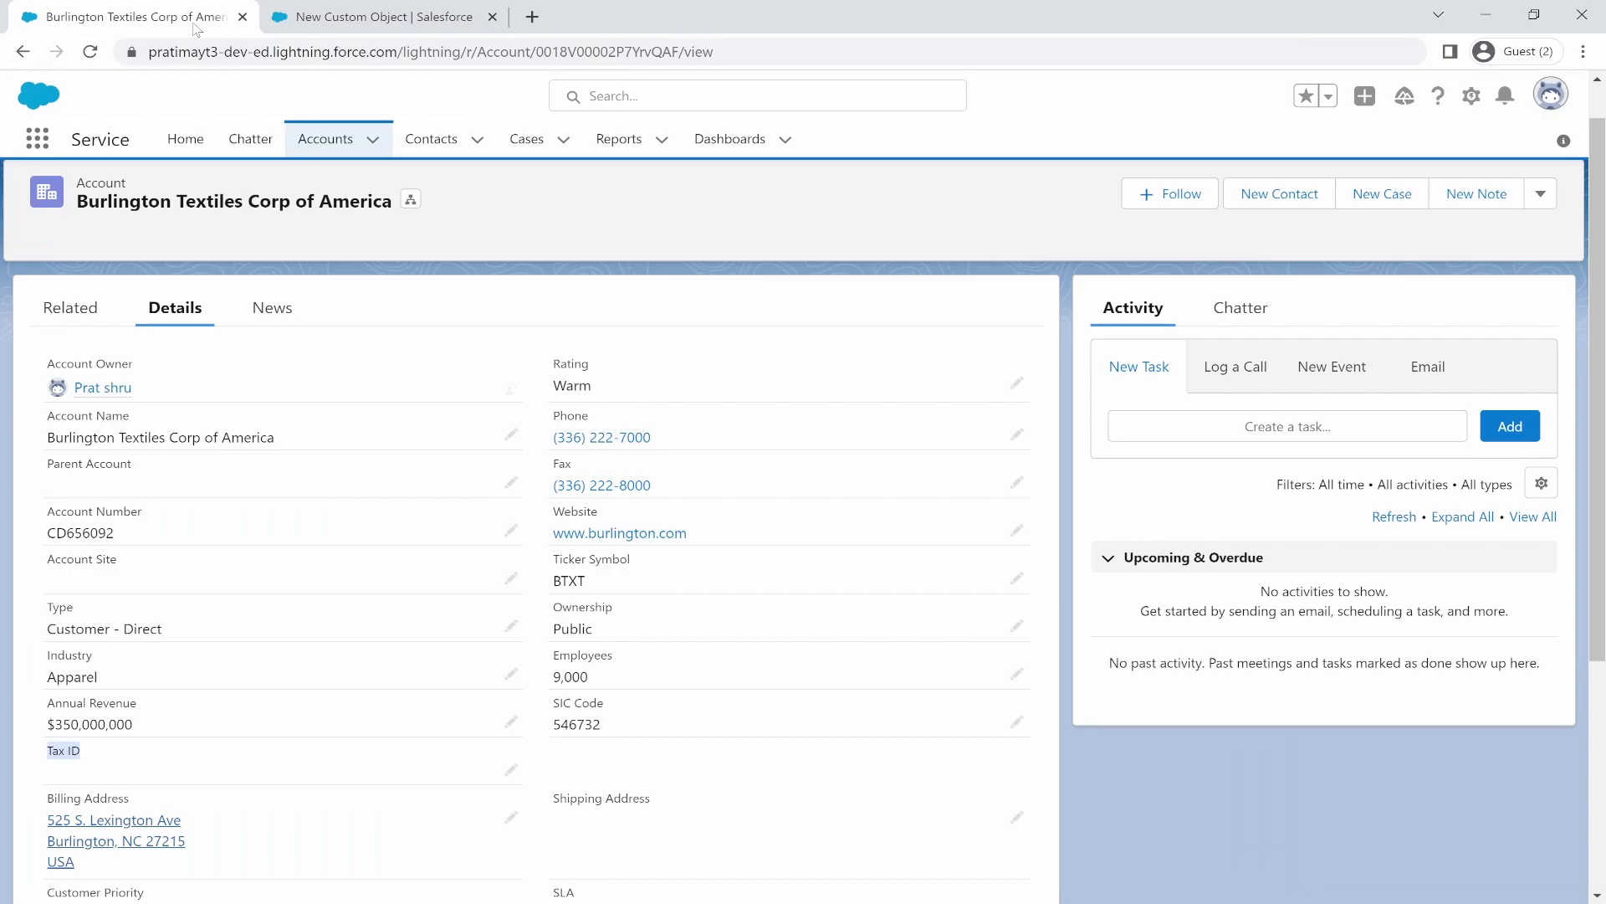
click(37, 139)
click(386, 15)
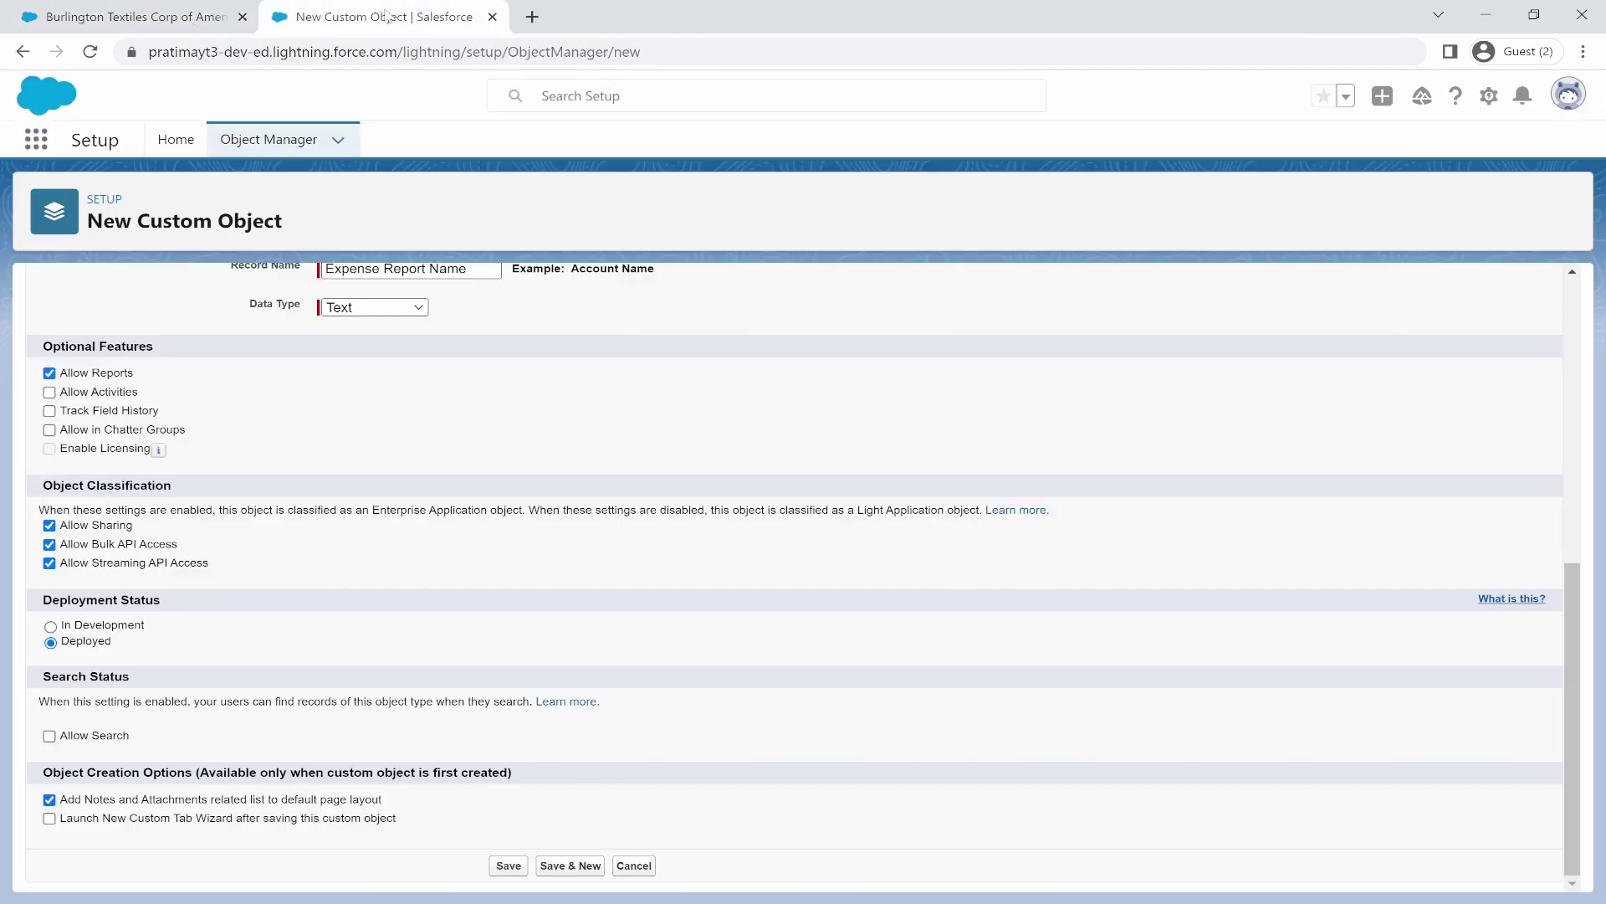
click(49, 820)
click(511, 866)
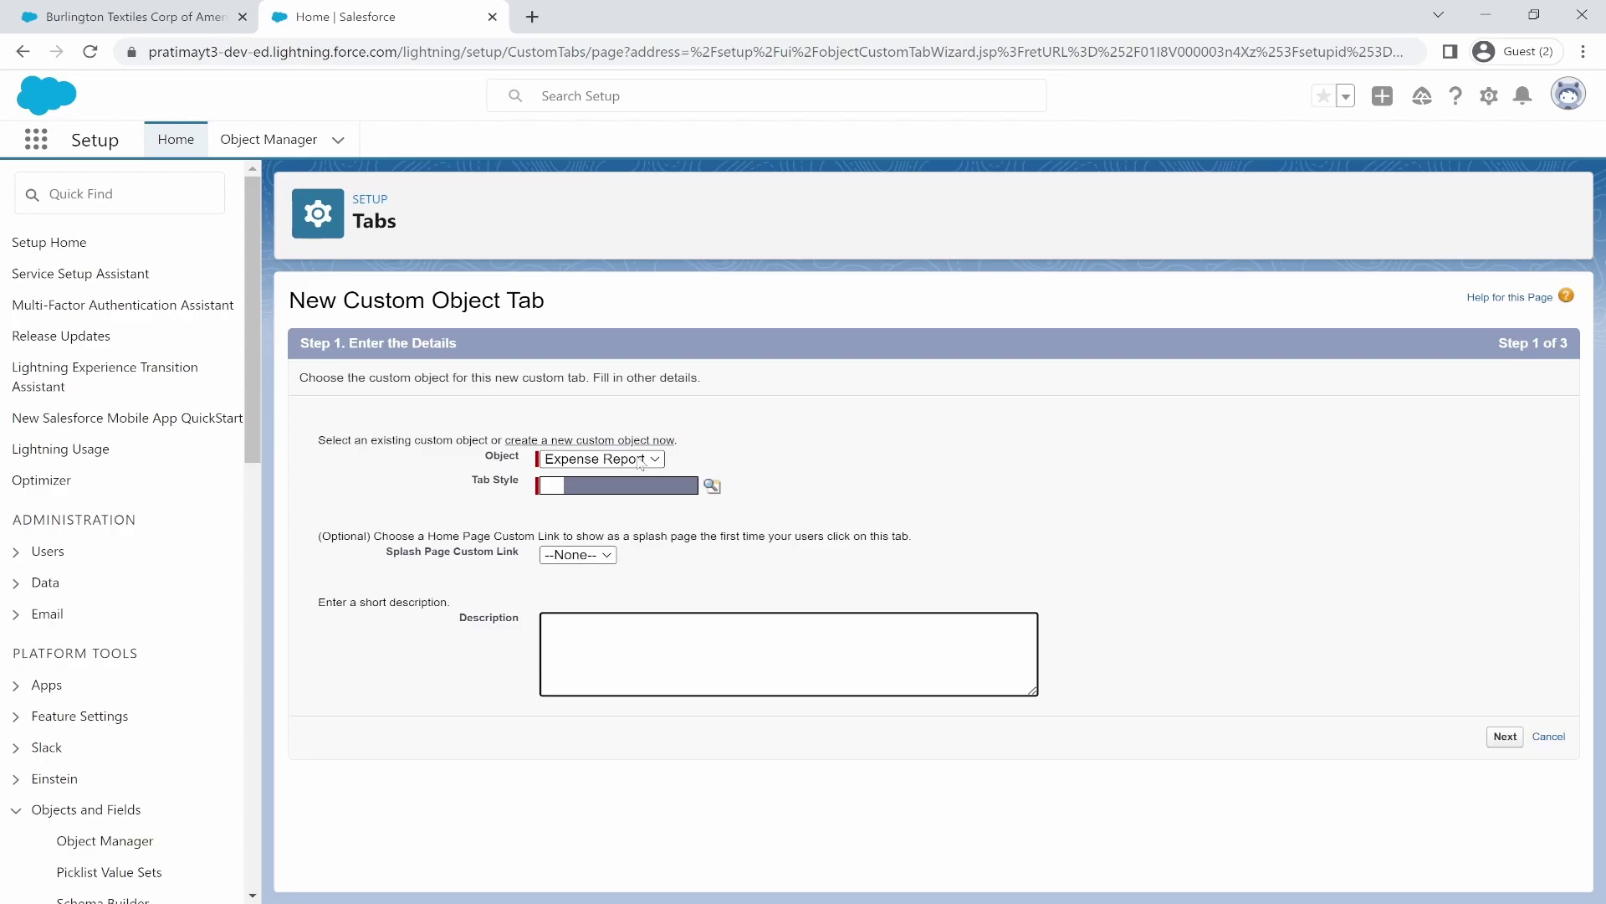
Step: Set the Expense Report tab style to Pencil
click(712, 485)
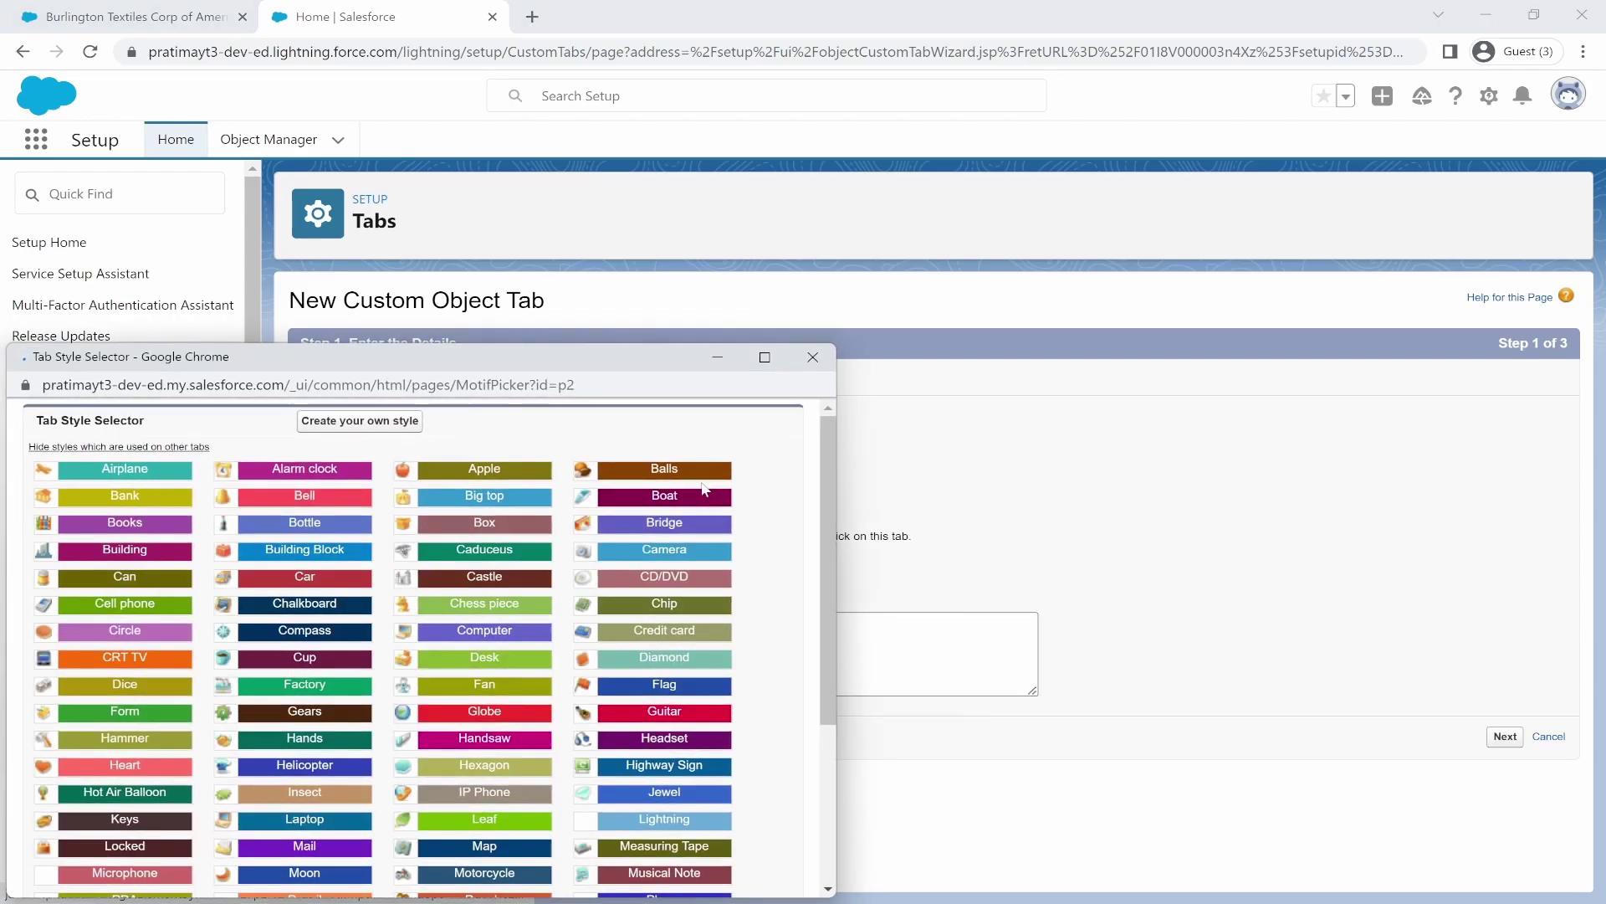
drag(412, 357, 805, 224)
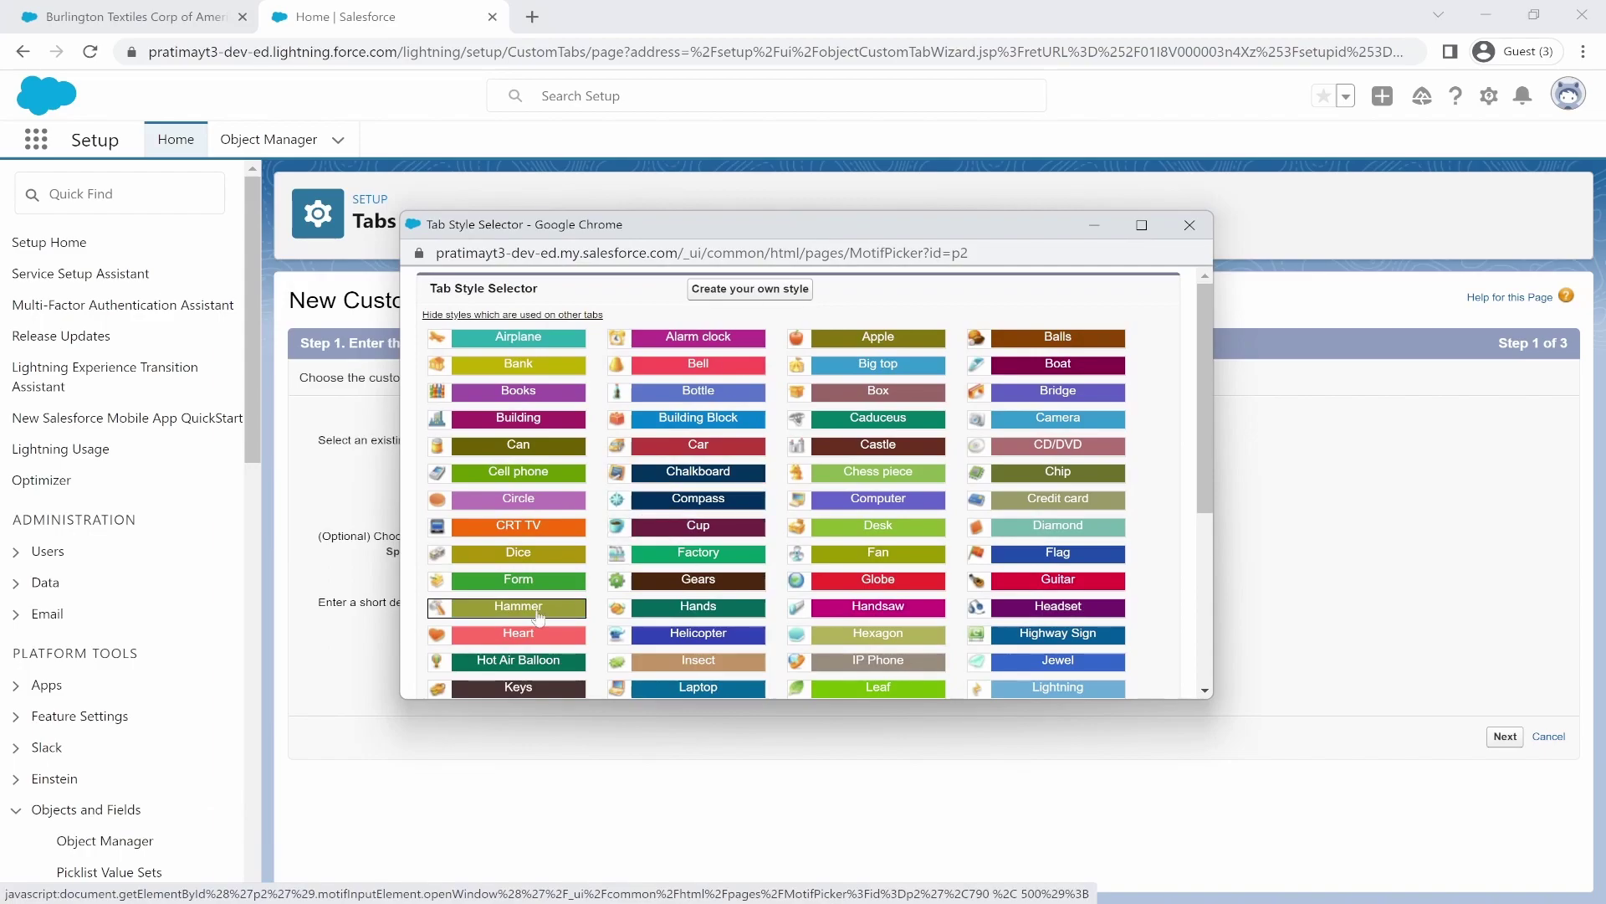
scroll(538, 617, down, 3)
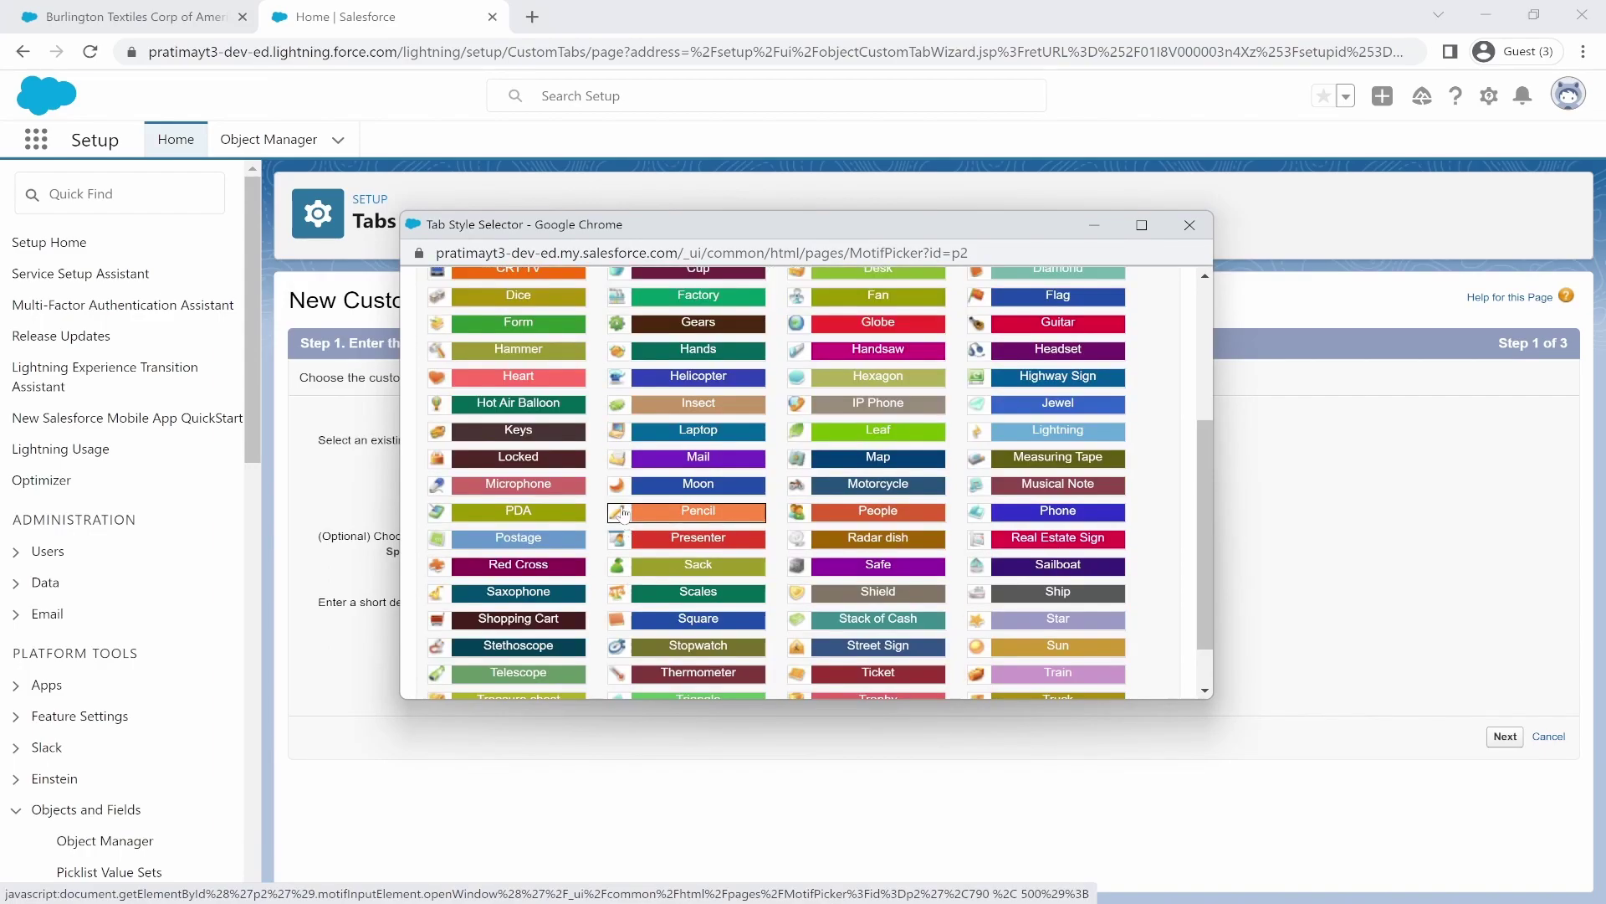
click(623, 512)
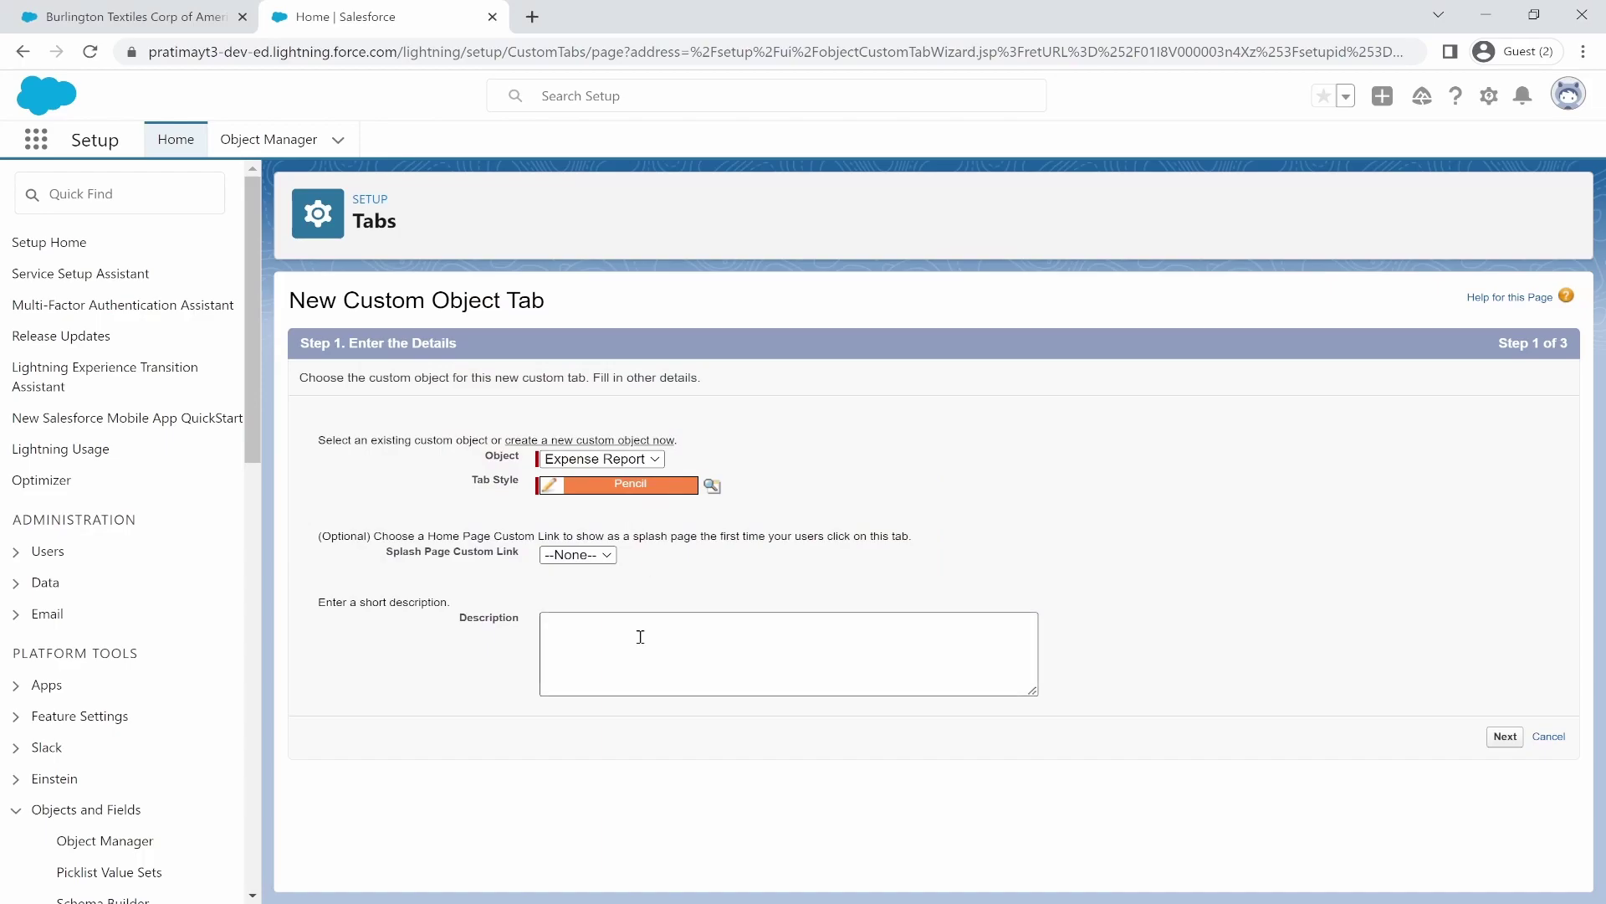
Step: Leave the new tab Default On for all profiles
click(1504, 738)
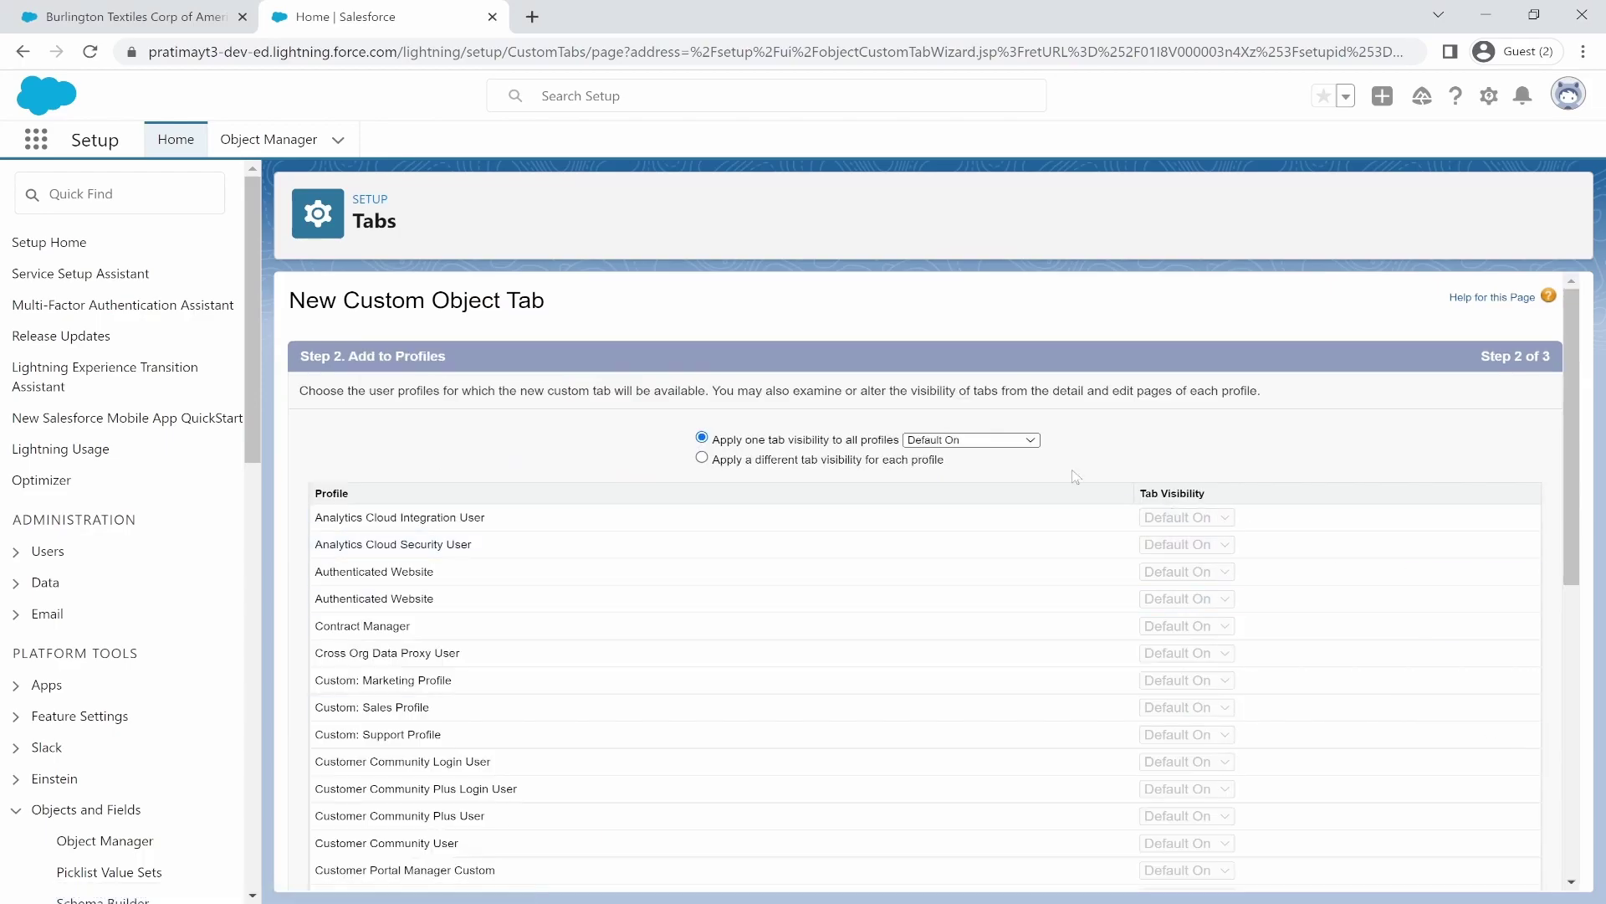
scroll(1013, 557, down, 2)
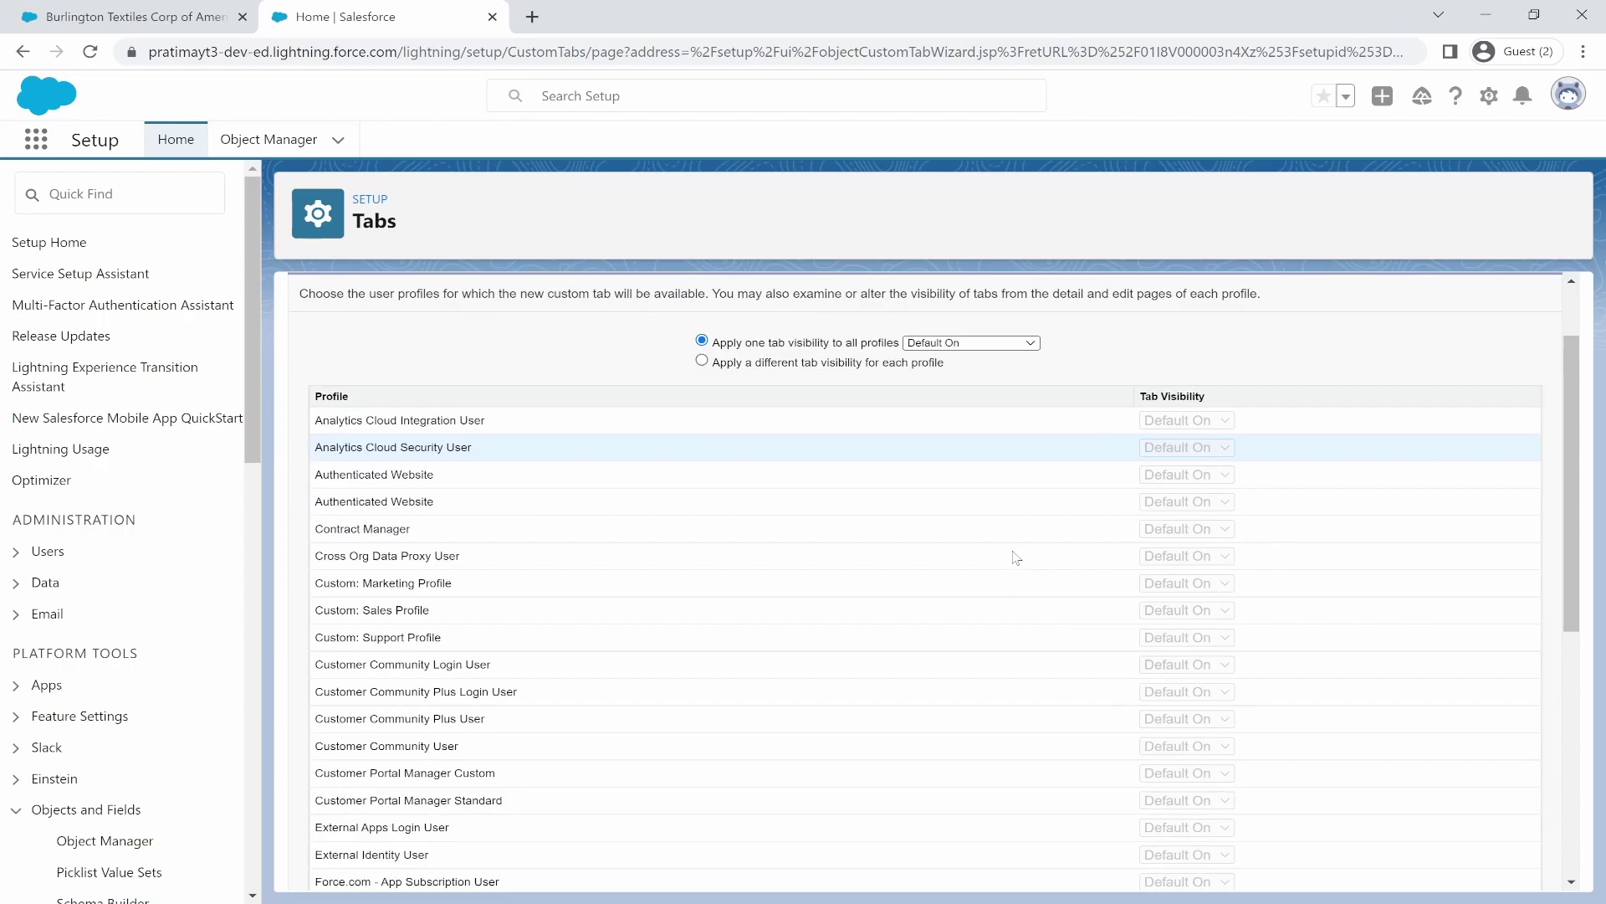
scroll(1015, 558, down, 3)
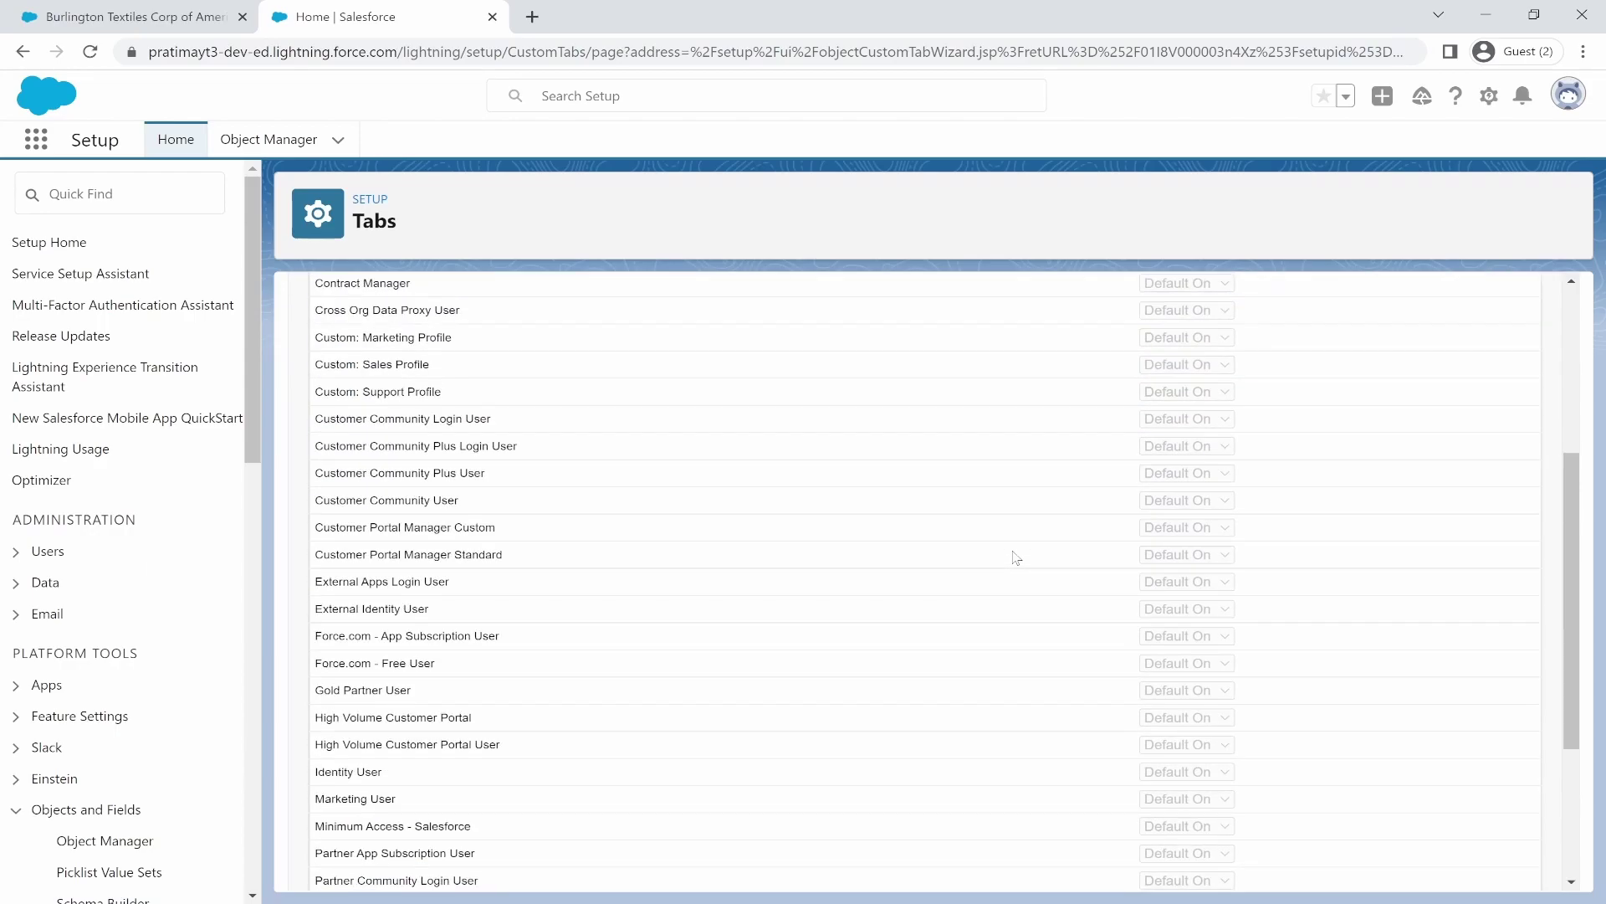
scroll(1016, 558, down, 3)
scroll(1016, 557, up, 6)
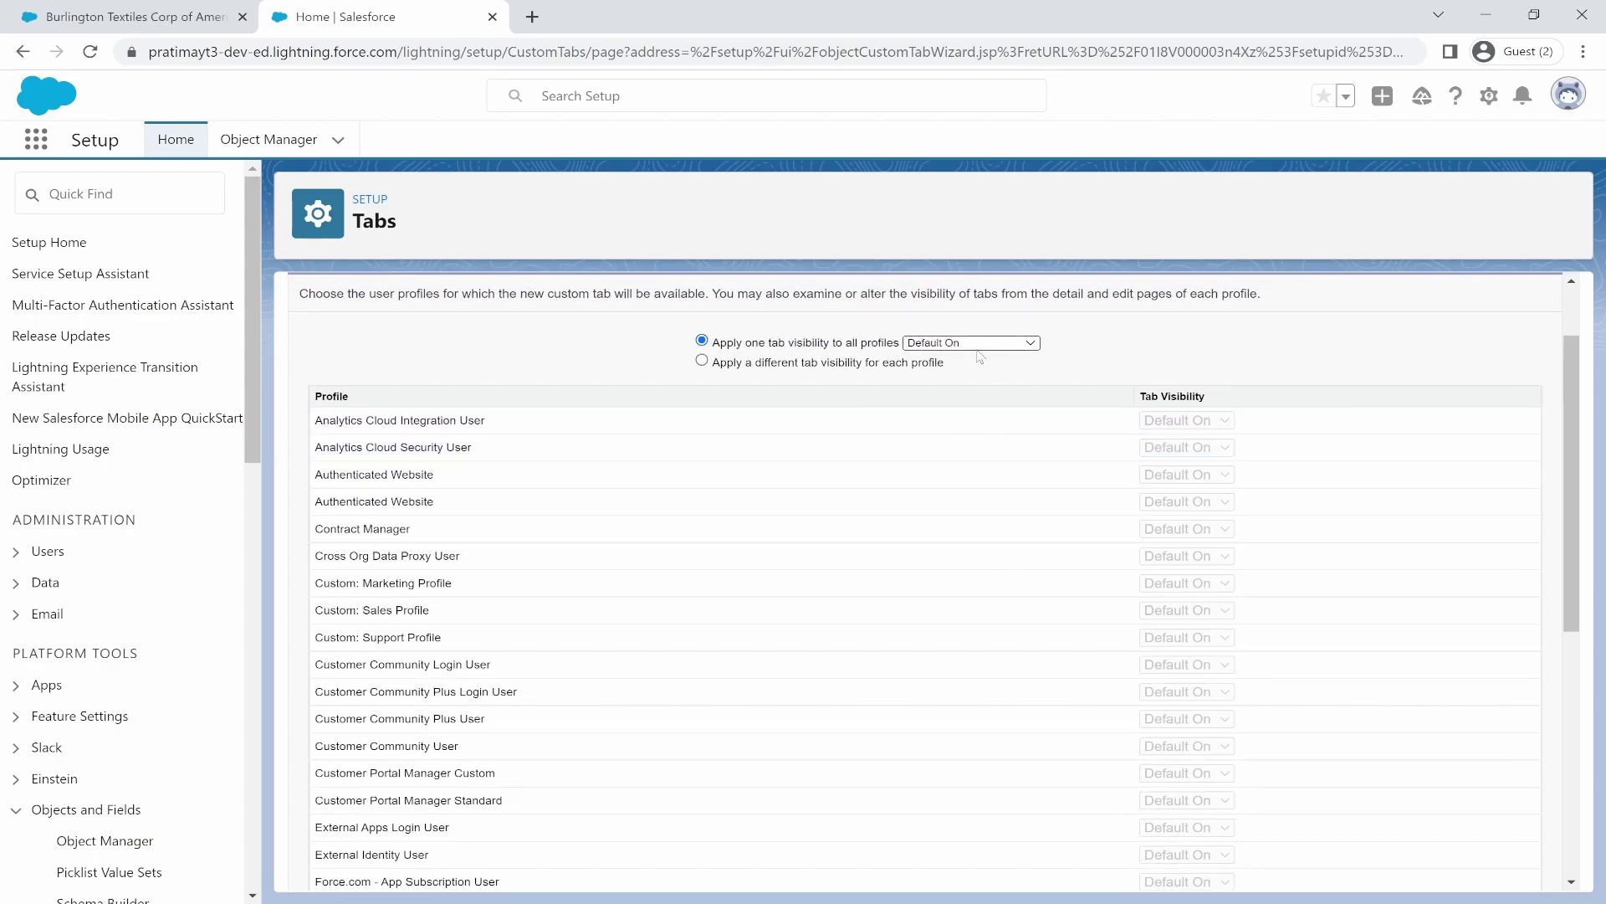
scroll(974, 348, down, 4)
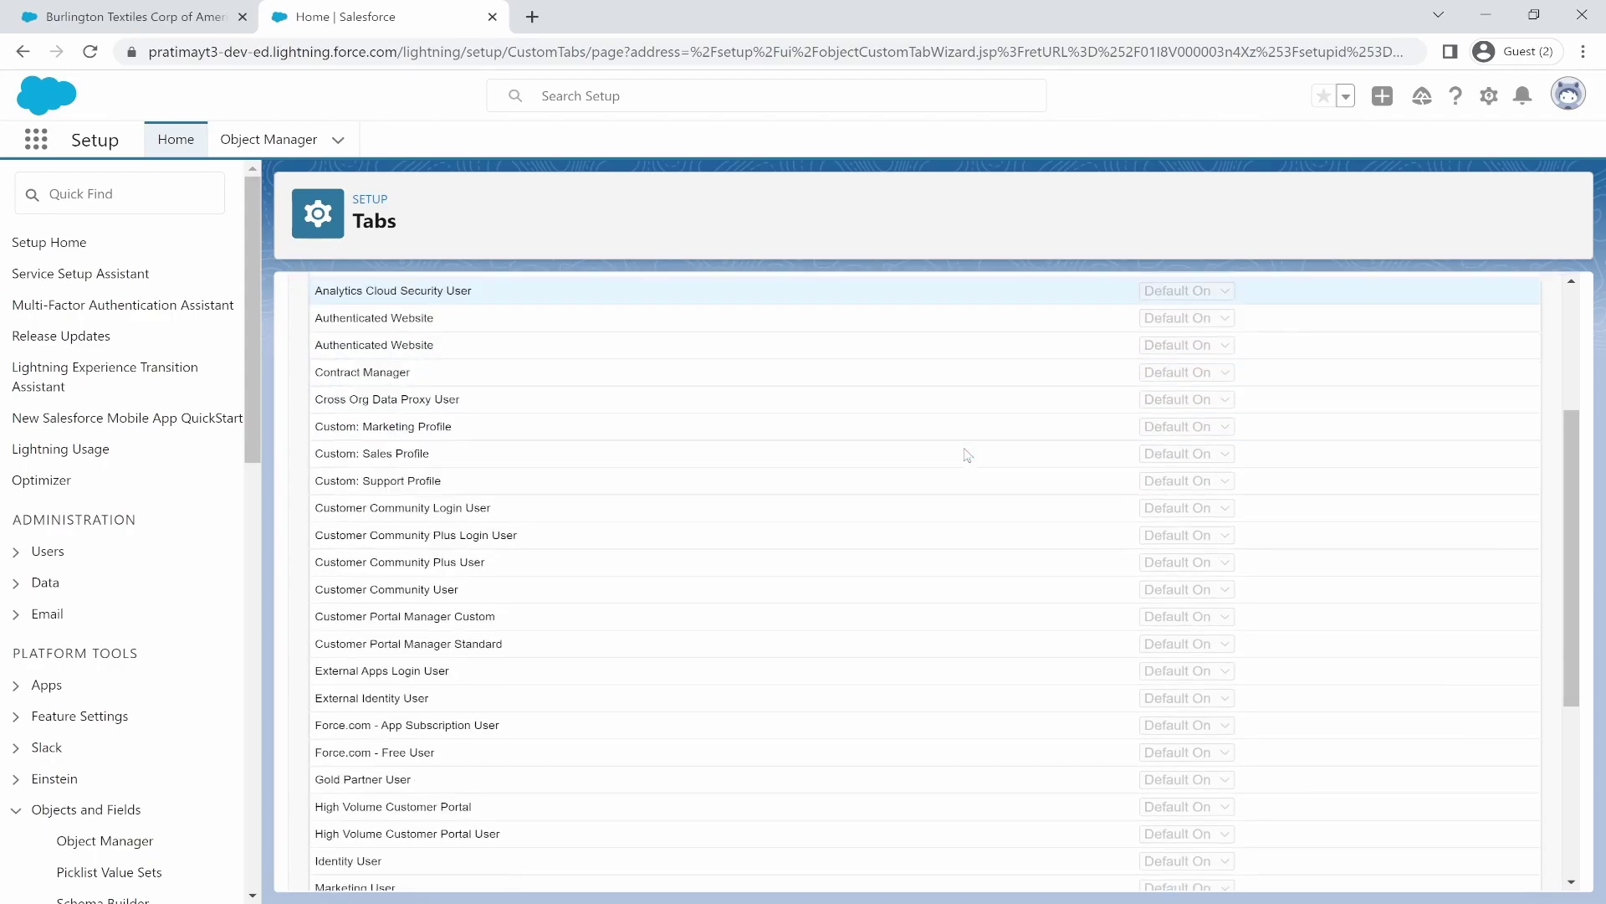
drag(1213, 644, 1230, 335)
scroll(1435, 473, down, 2)
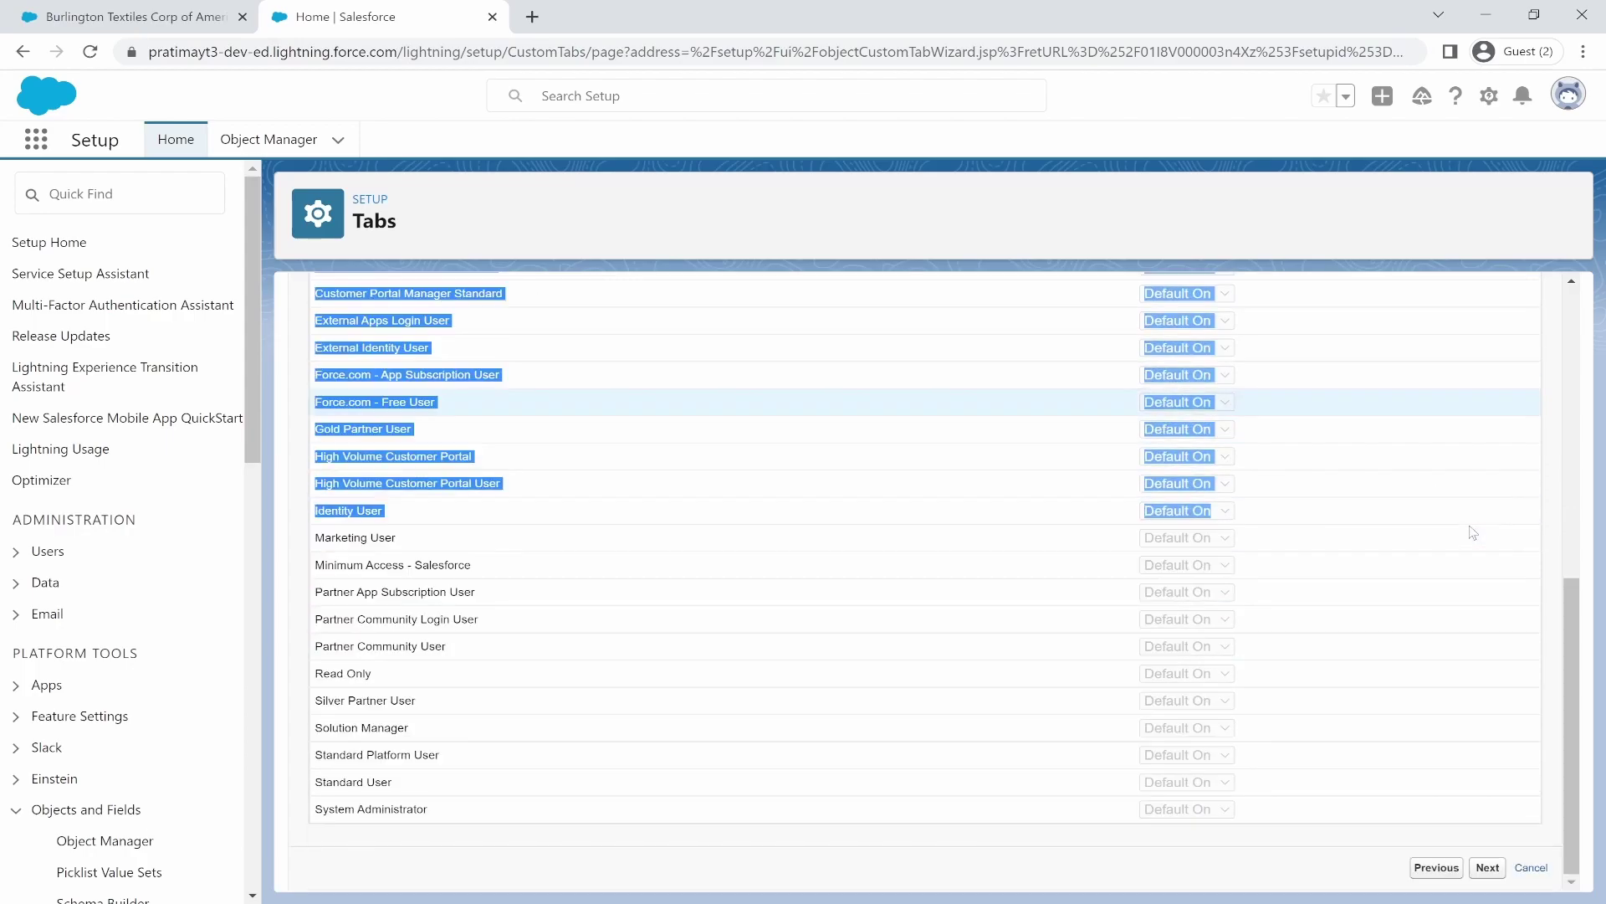
Step: Keep the tab included in every custom app and save it
click(1487, 869)
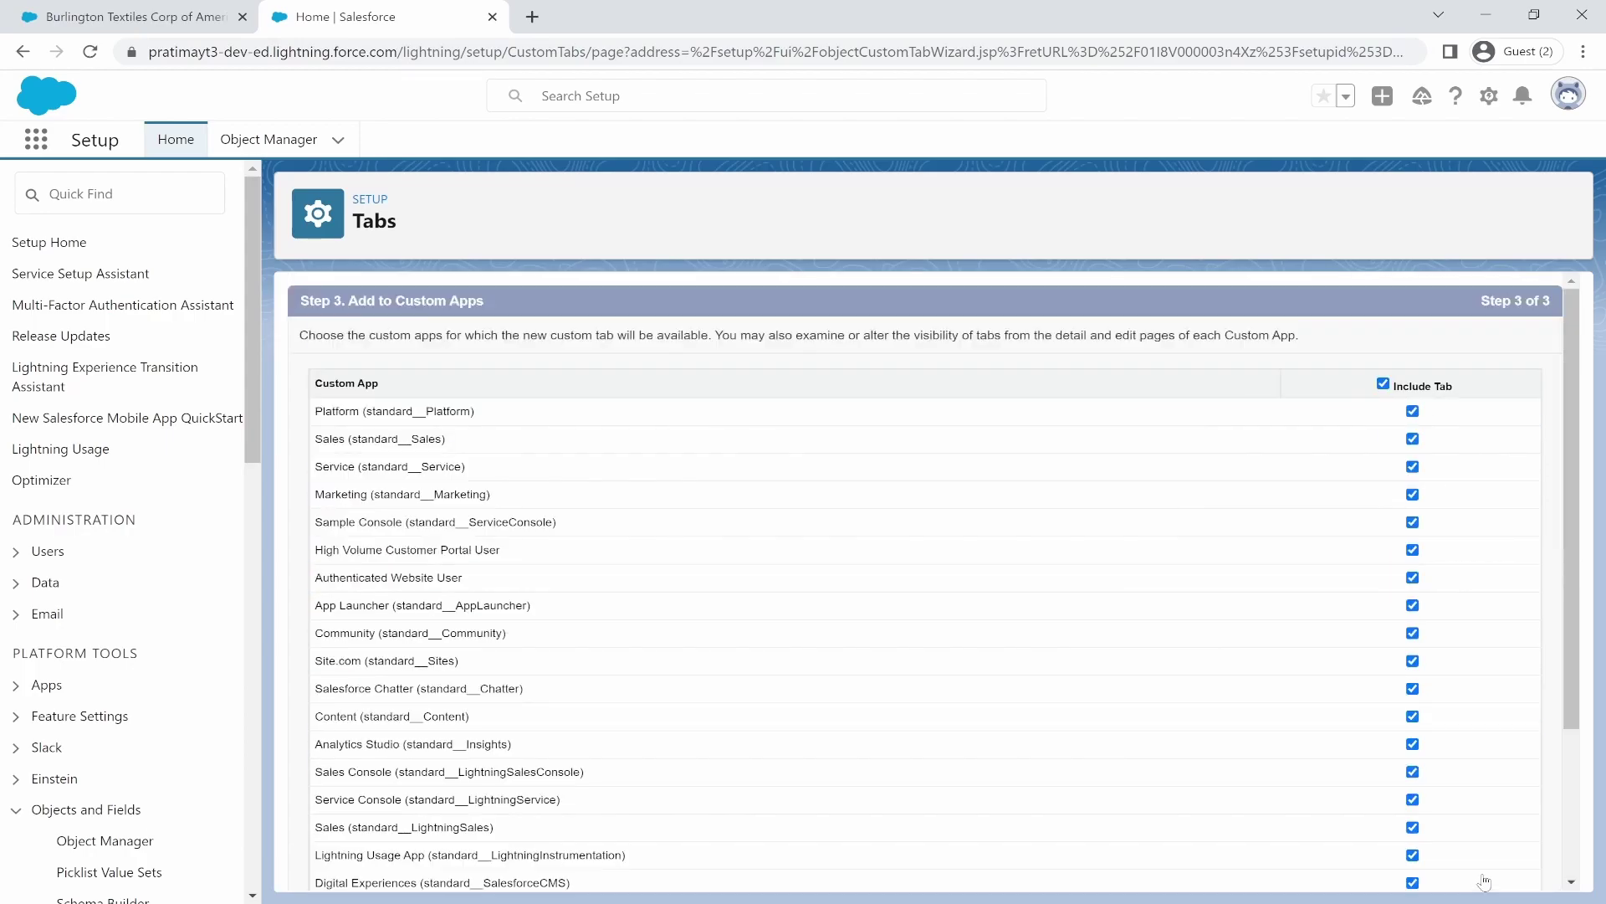
scroll(1483, 881, down, 3)
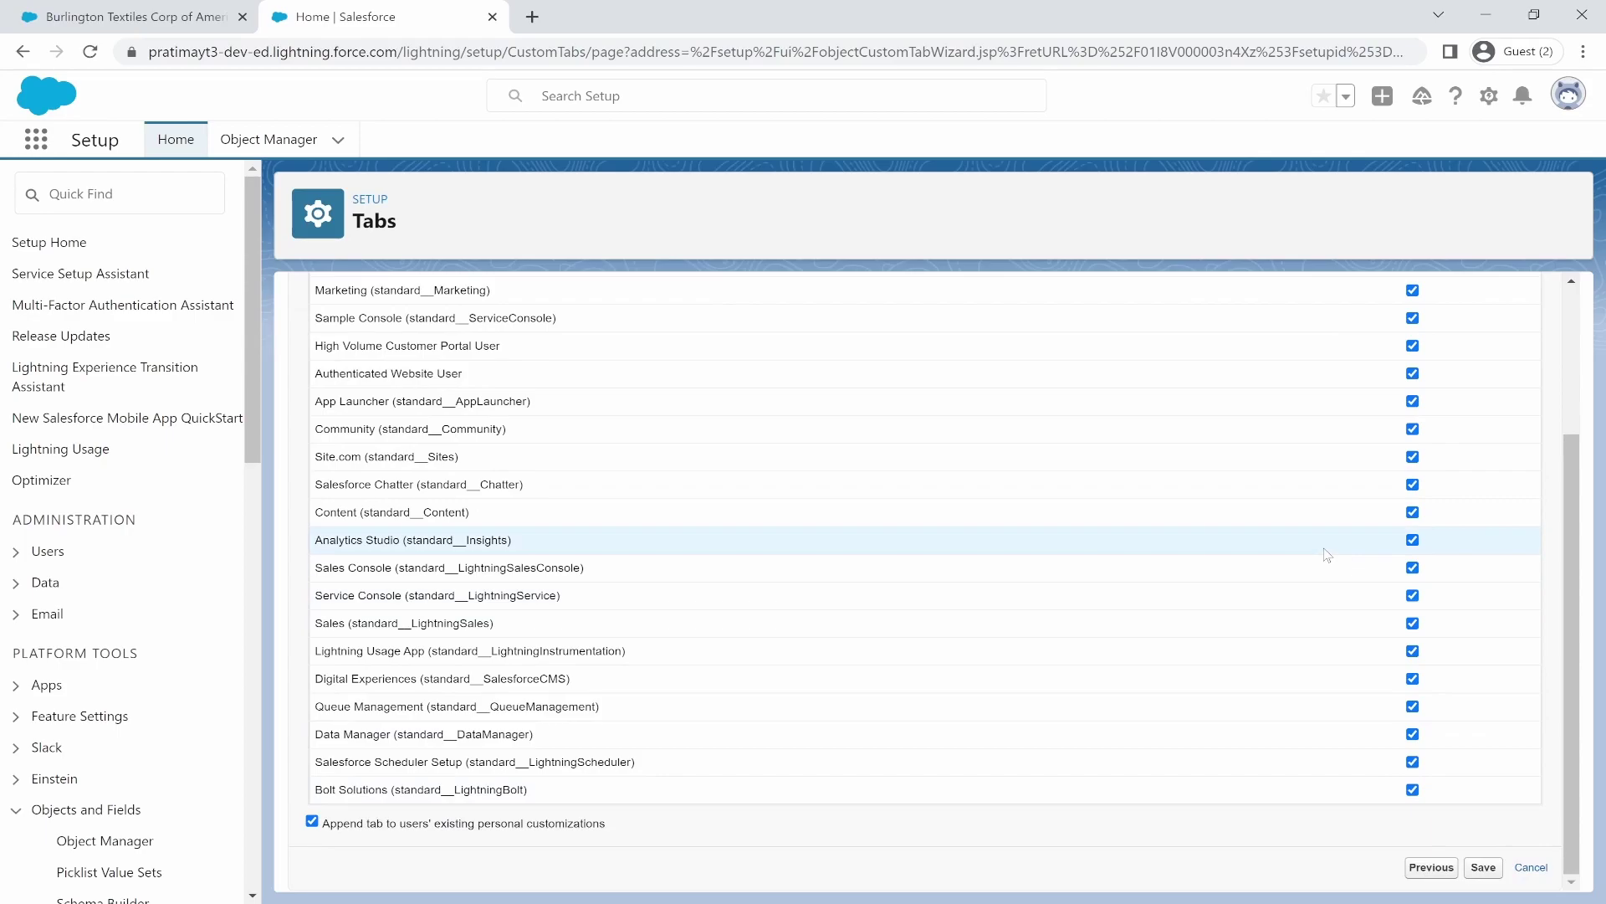
scroll(1326, 555, up, 1)
scroll(1326, 554, up, 1)
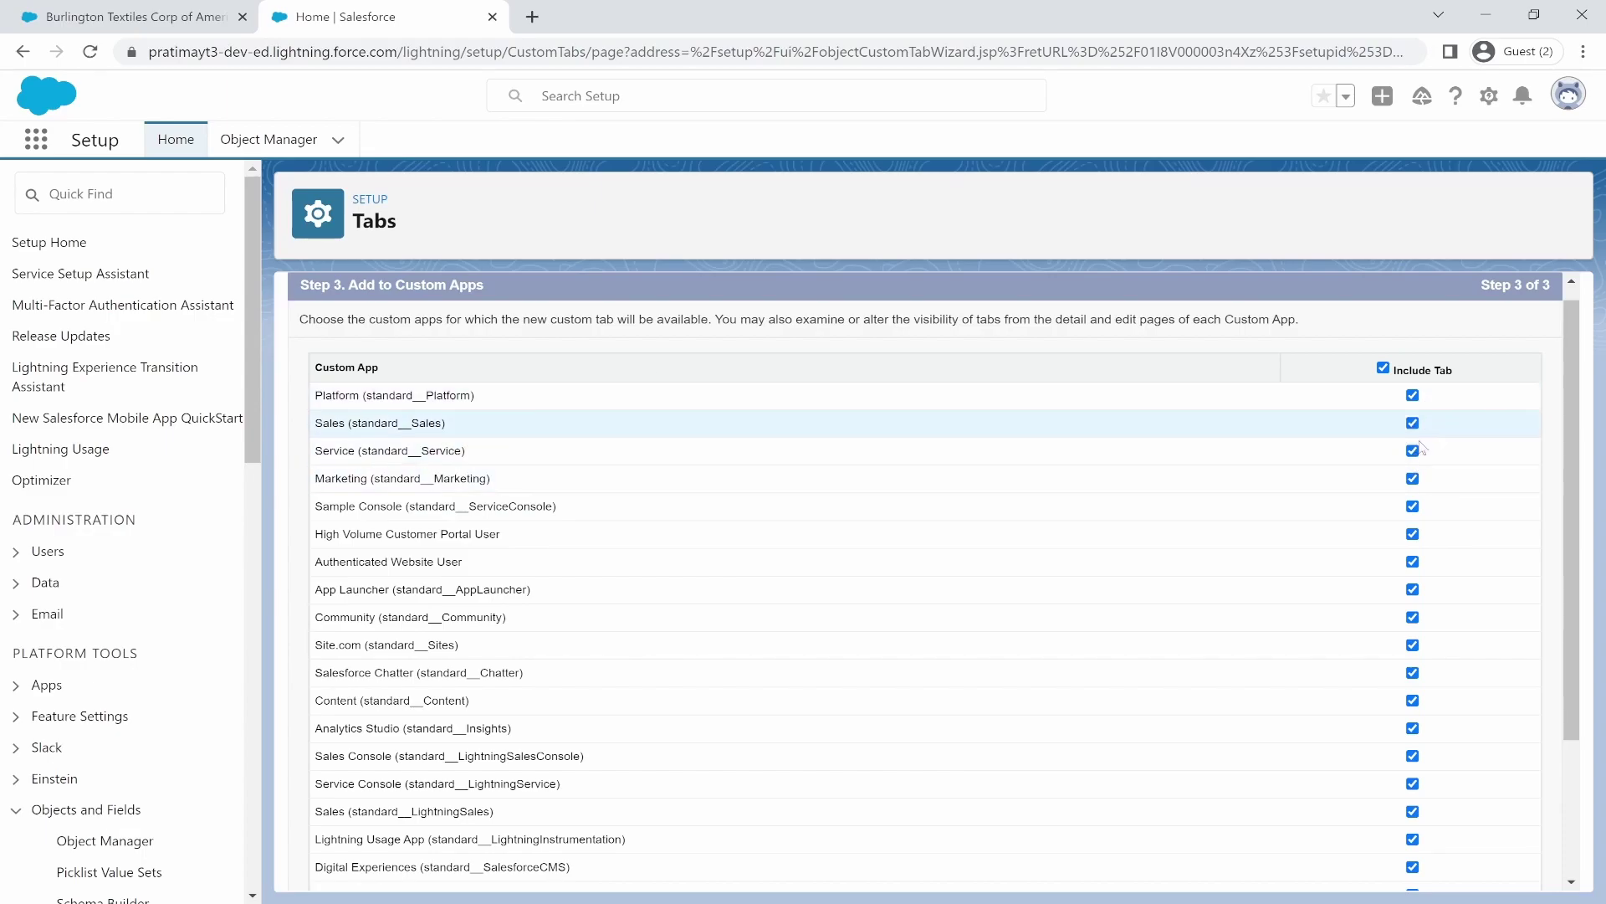
scroll(1386, 506, down, 3)
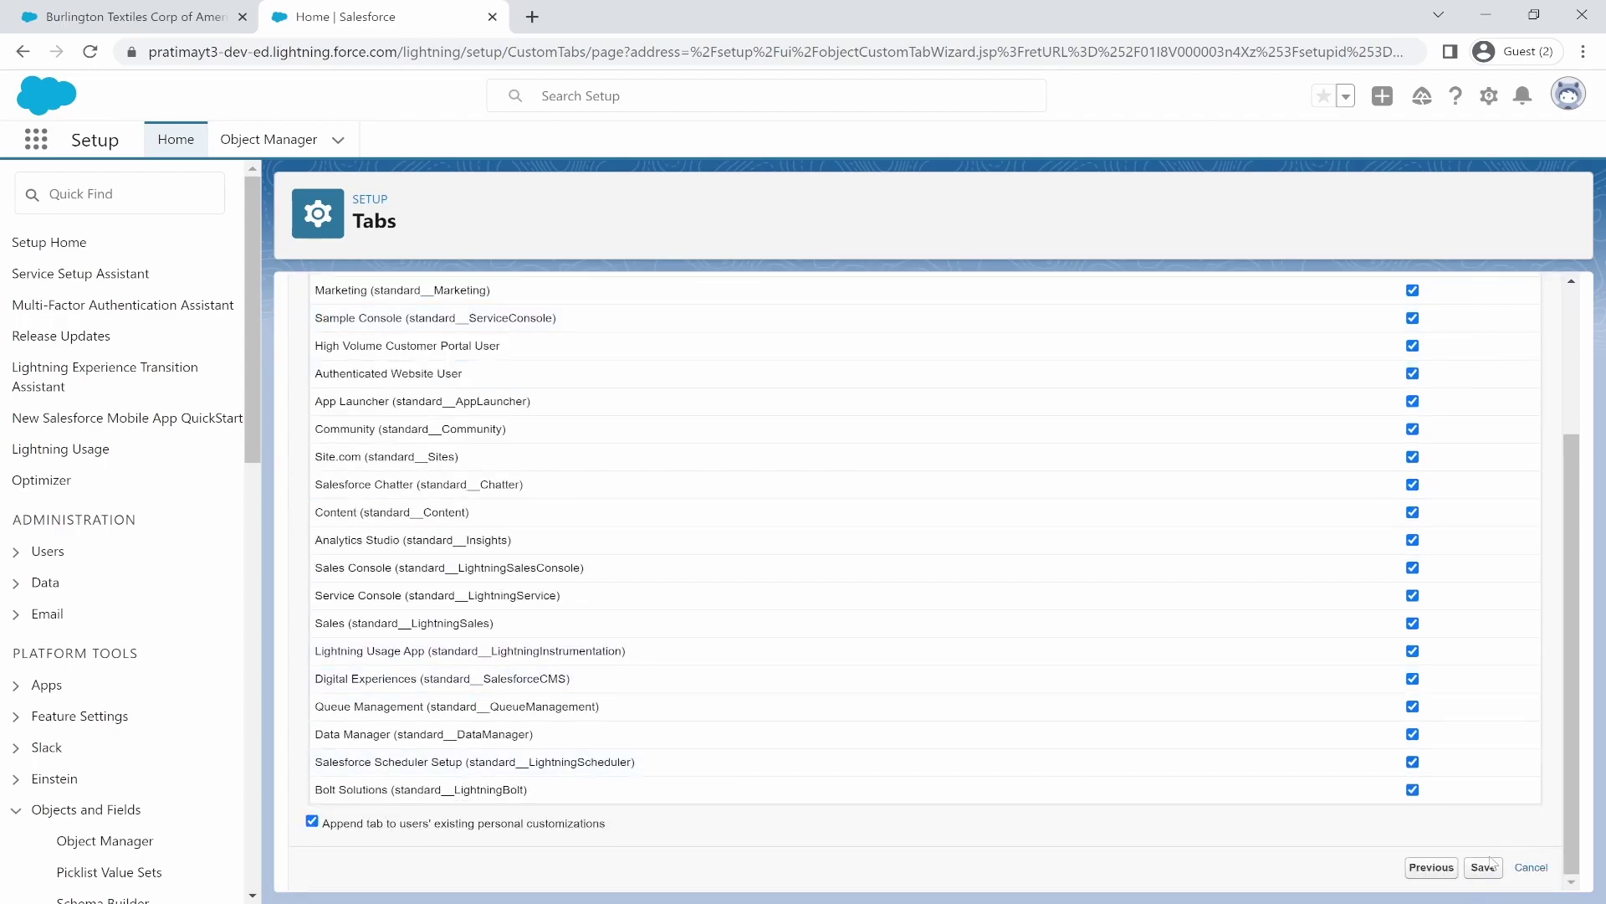
click(1483, 867)
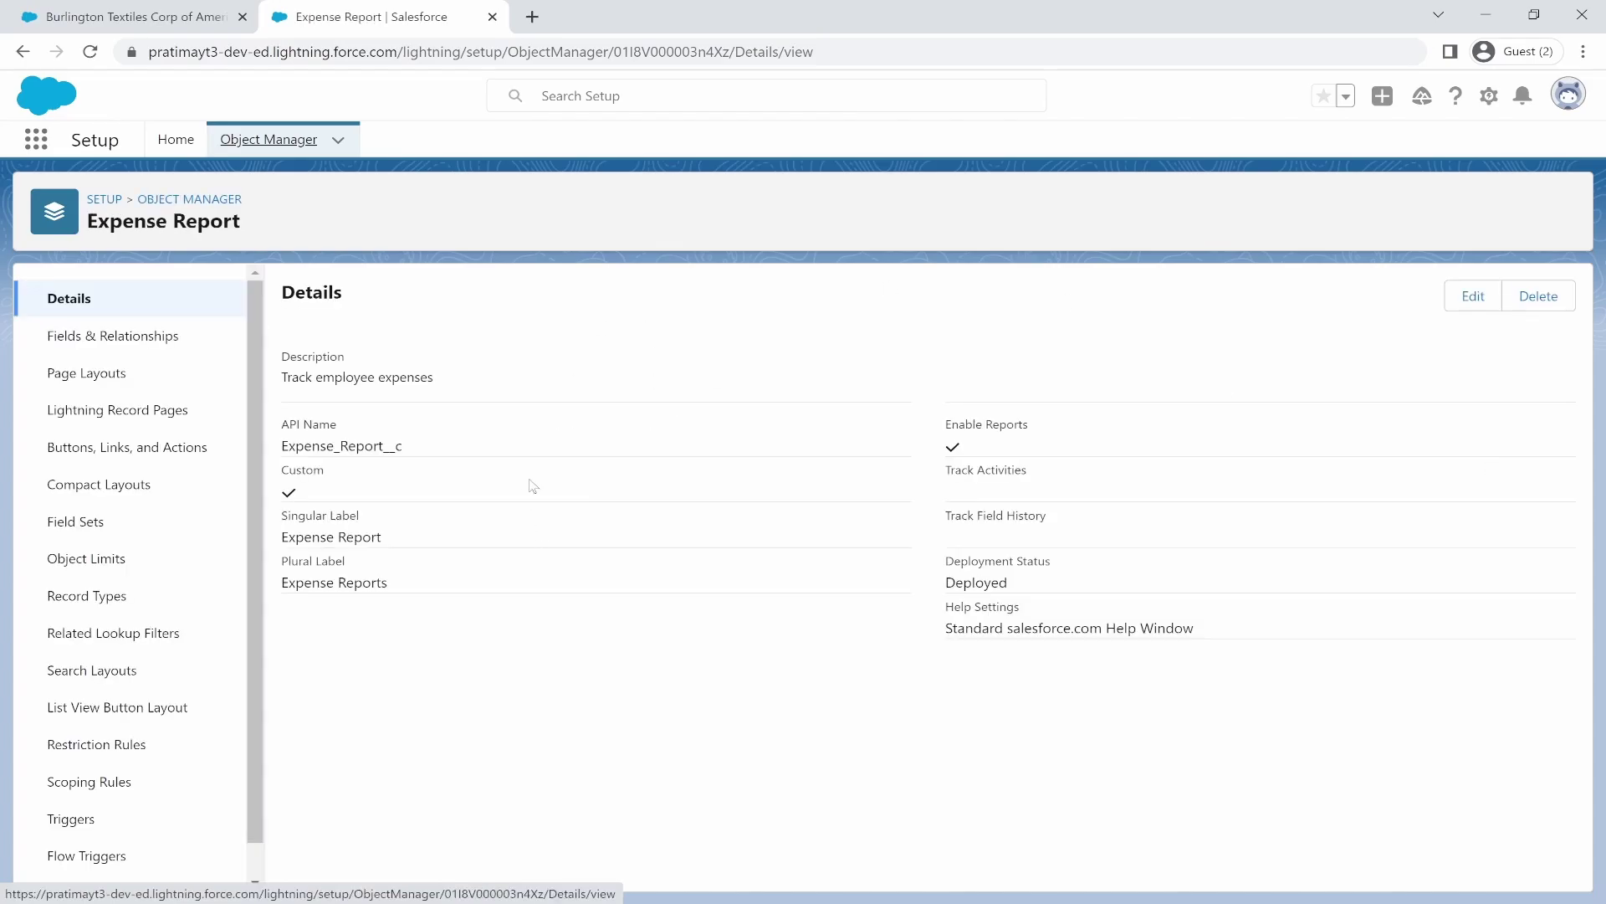
Step: Show the Expense Report's four standard fields and select the CreatedById field text
click(163, 337)
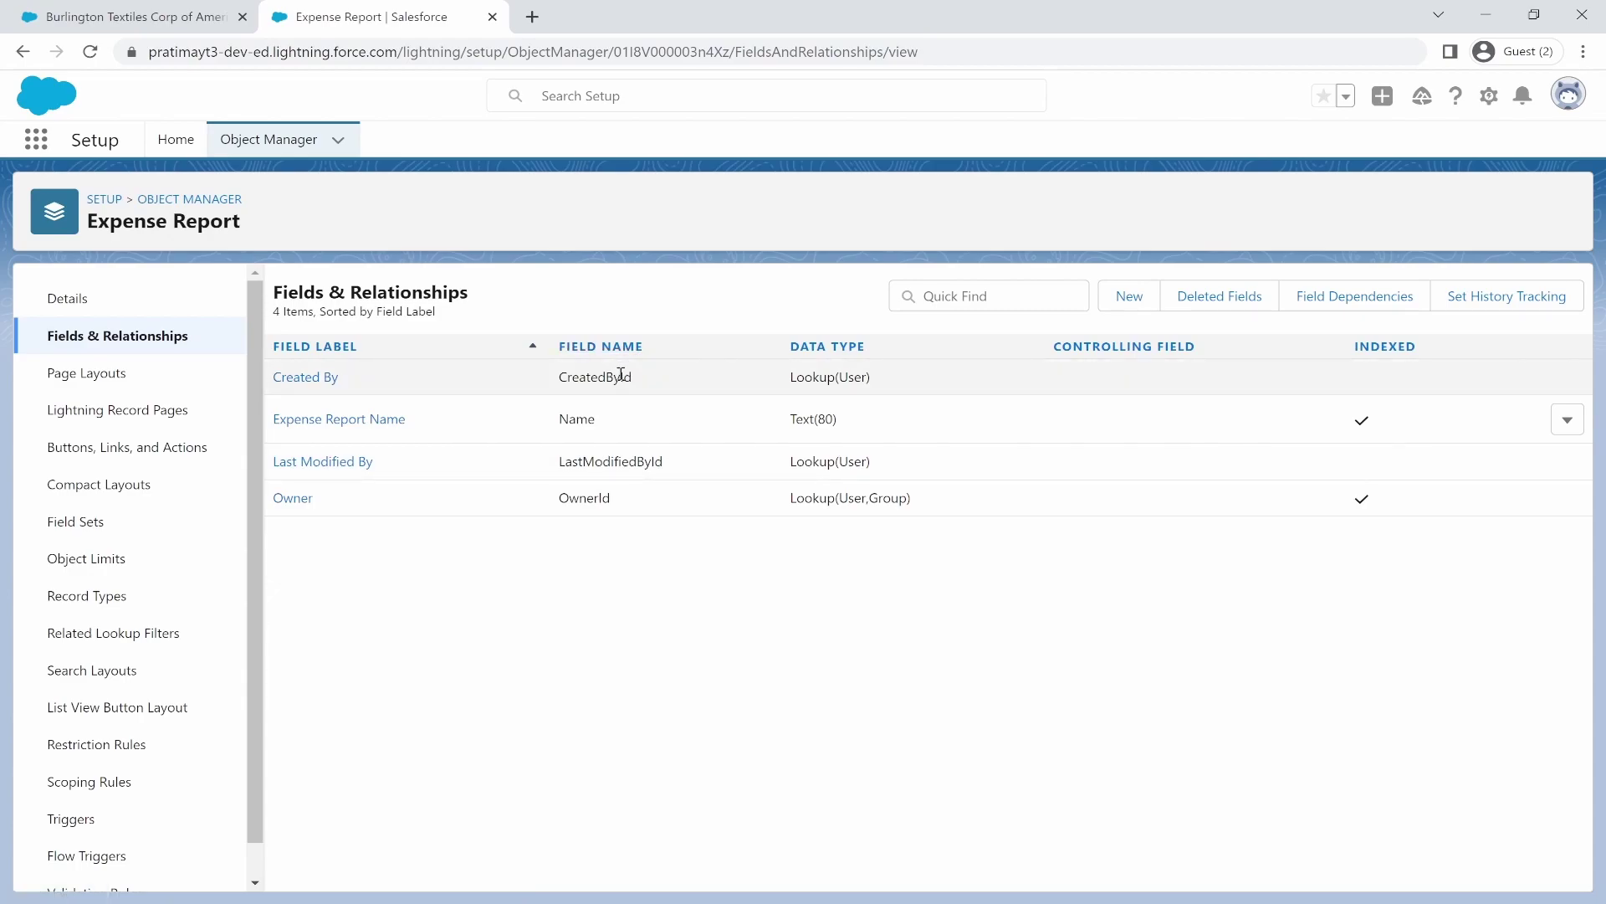
double_click(621, 376)
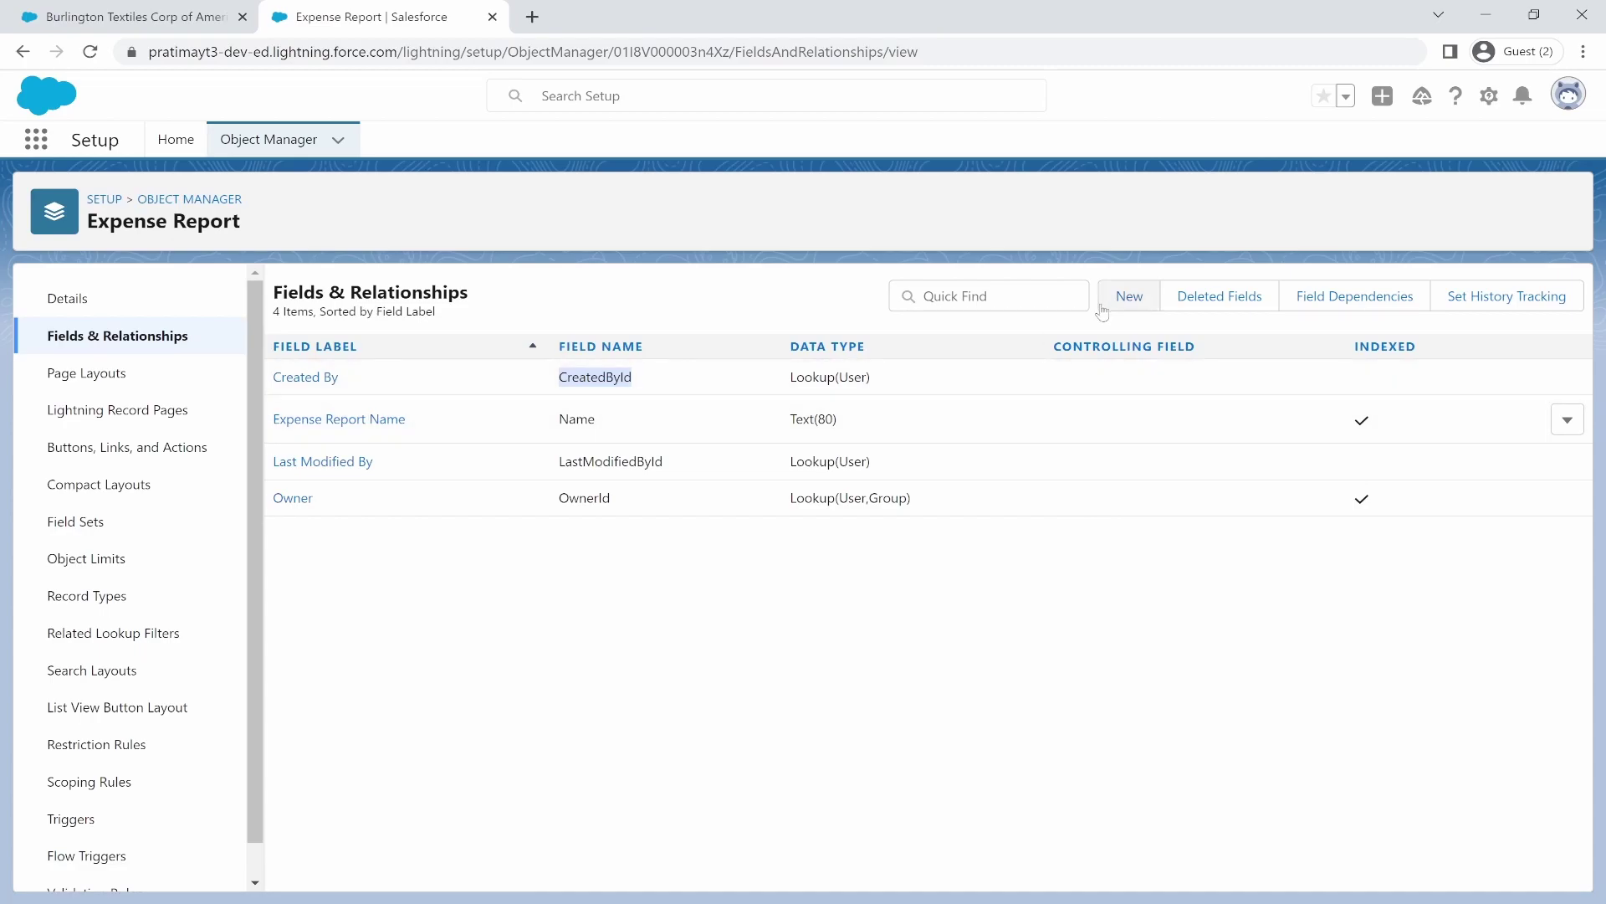
Step: Start a new custom field on Expense Report with the Date data type
click(1126, 298)
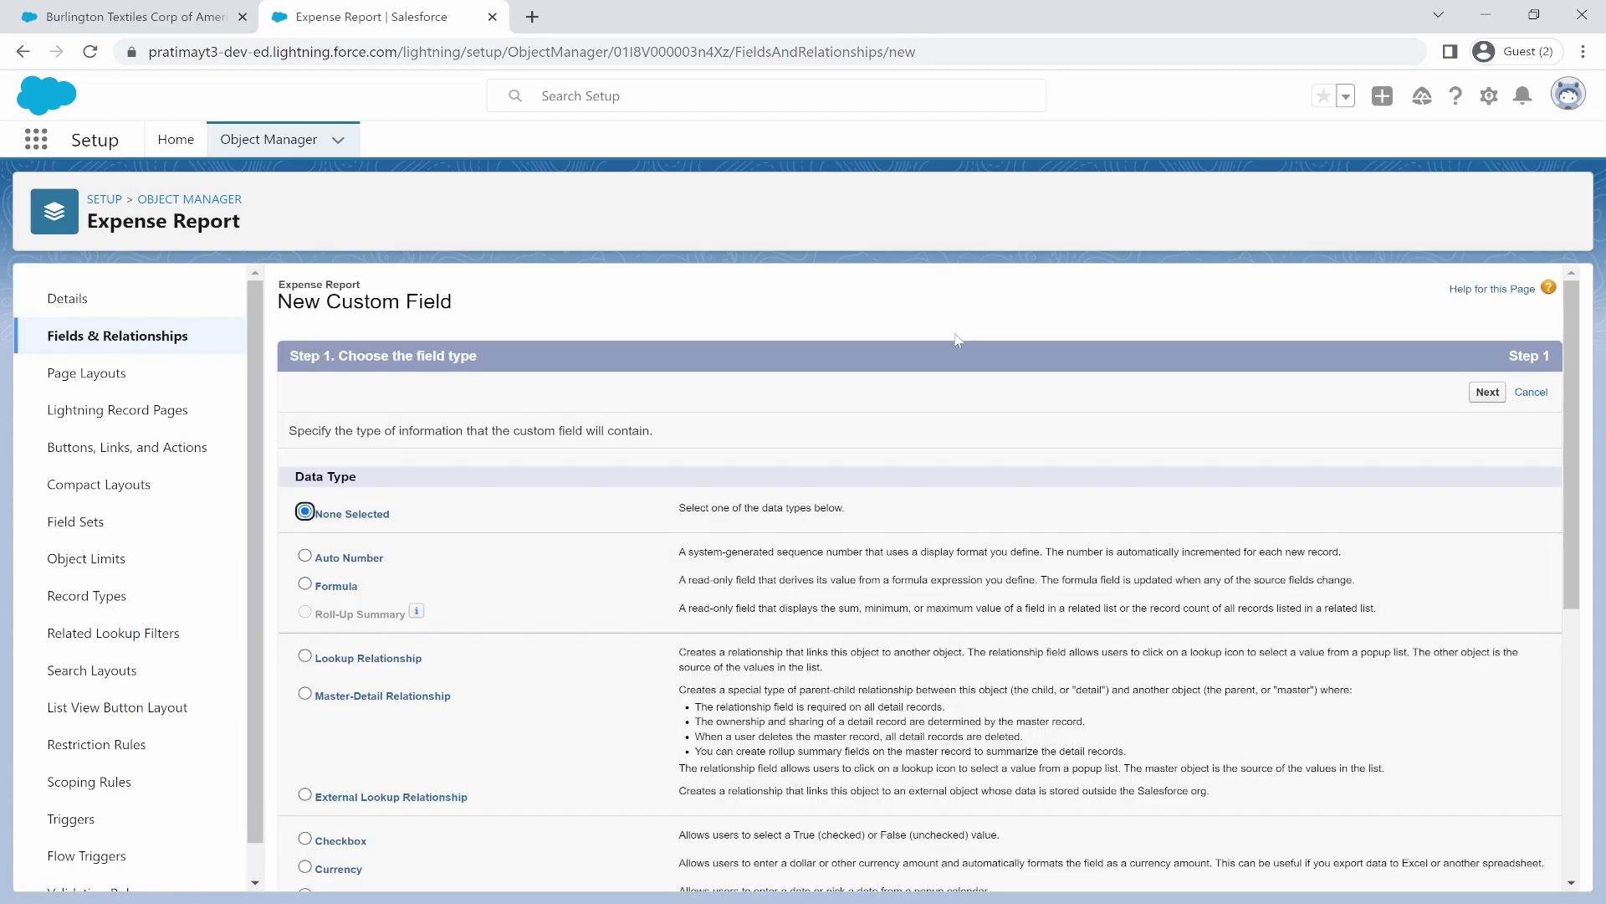
scroll(402, 685, down, 1)
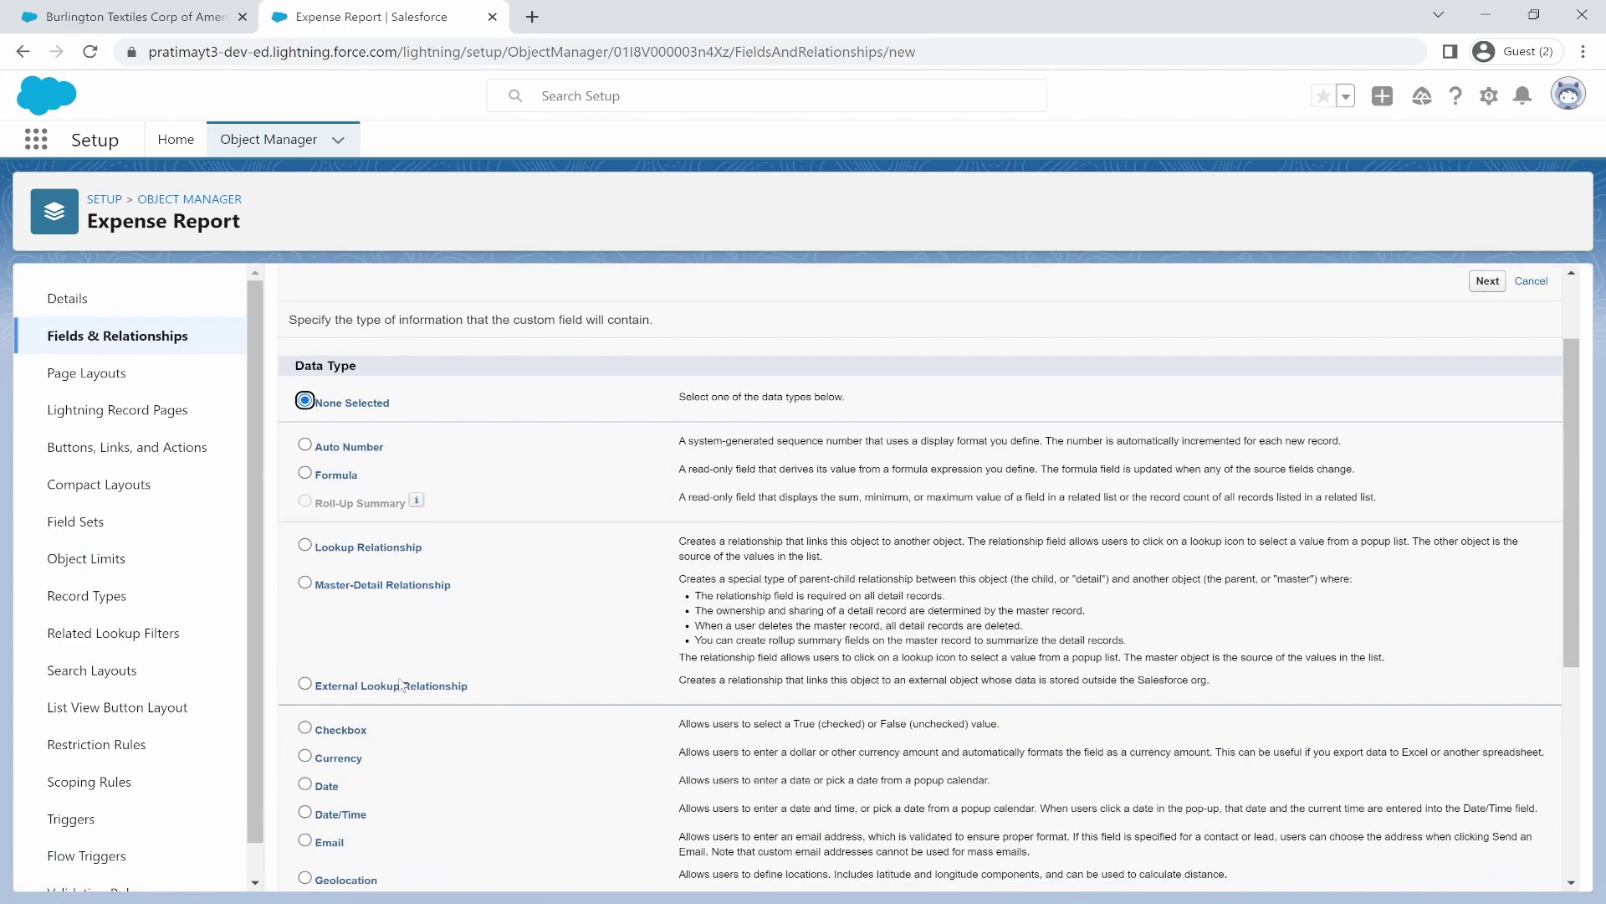
scroll(400, 684, down, 5)
scroll(401, 684, up, 2)
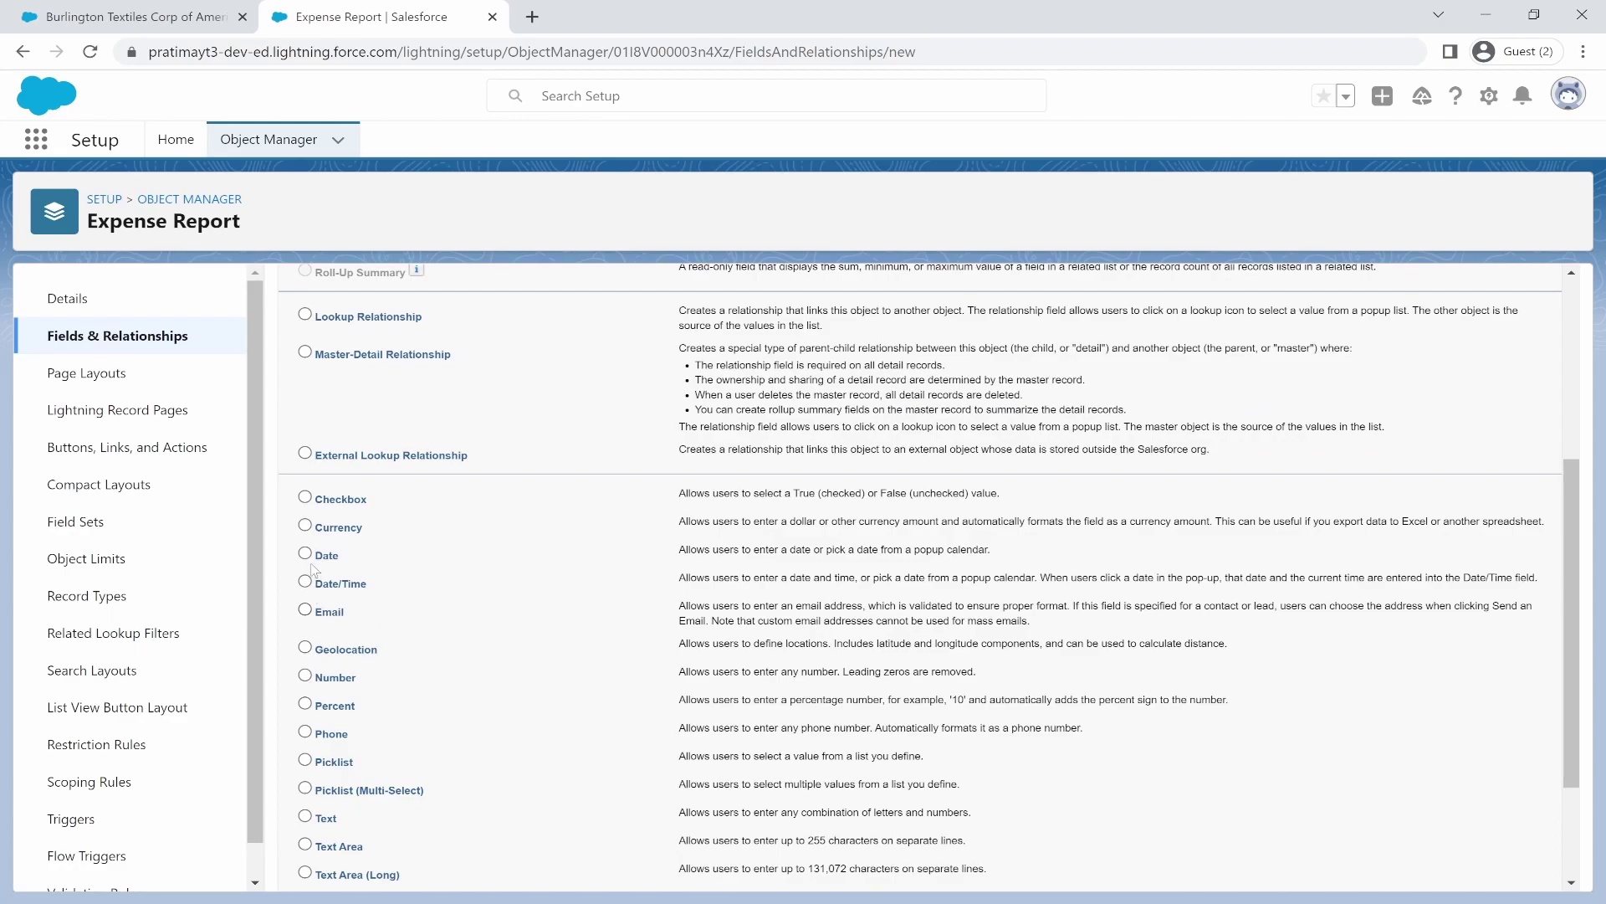
click(305, 555)
scroll(502, 617, up, 3)
scroll(505, 620, up, 2)
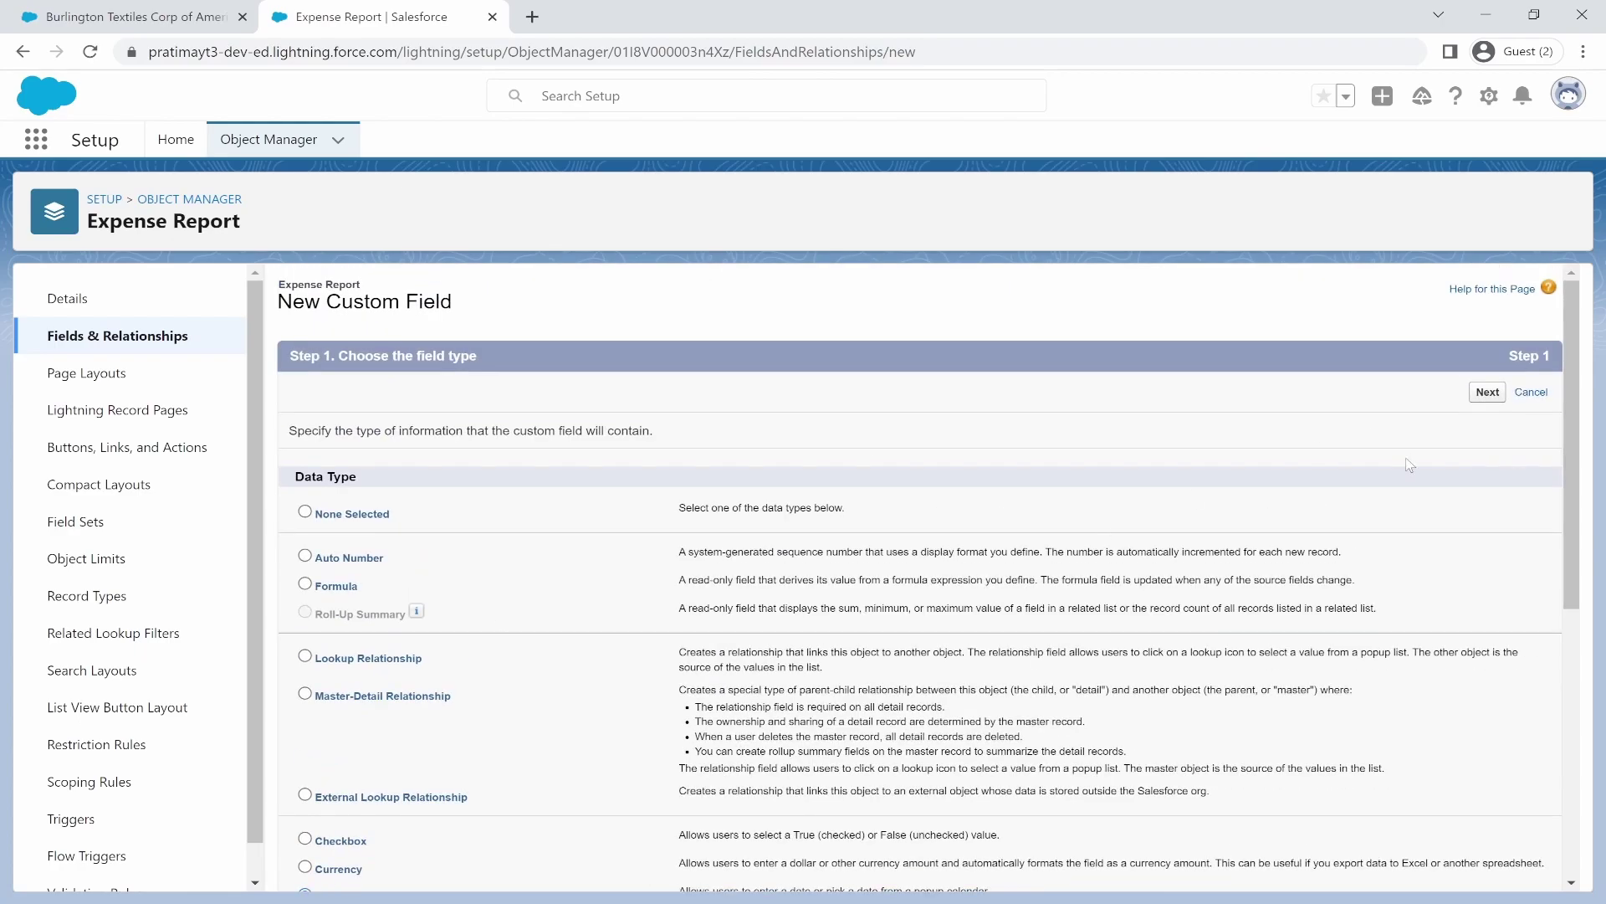
click(1487, 392)
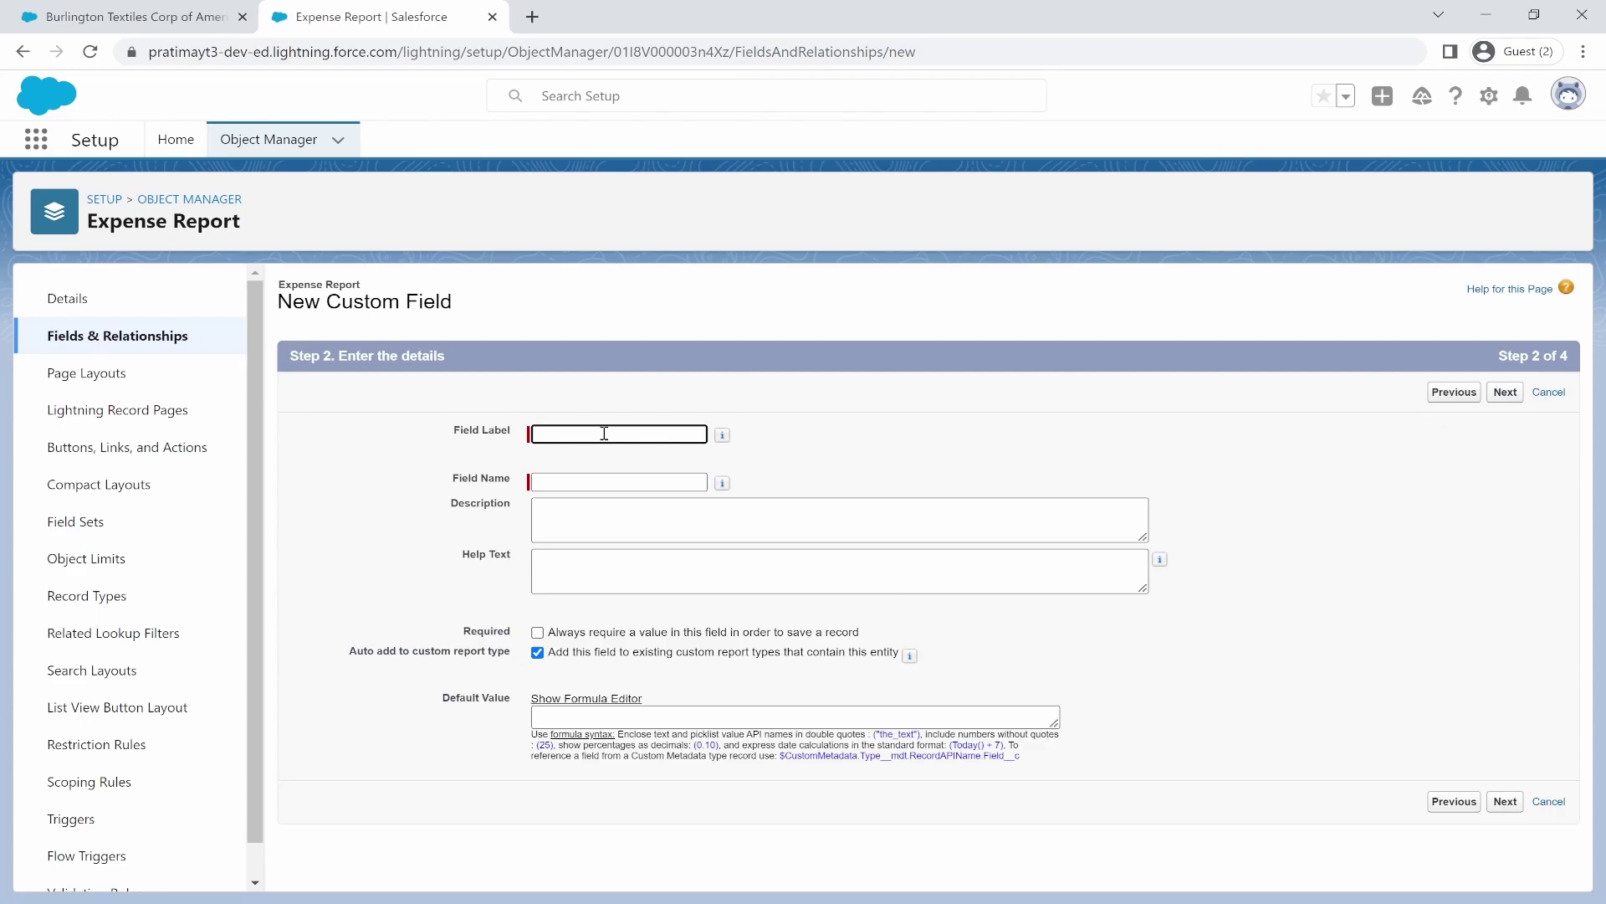
Step: Label the field 'Expense Date', letting the field name fill in from the label
text(Expense Date)
click(577, 481)
click(583, 519)
right_click(584, 519)
click(757, 512)
right_click(757, 512)
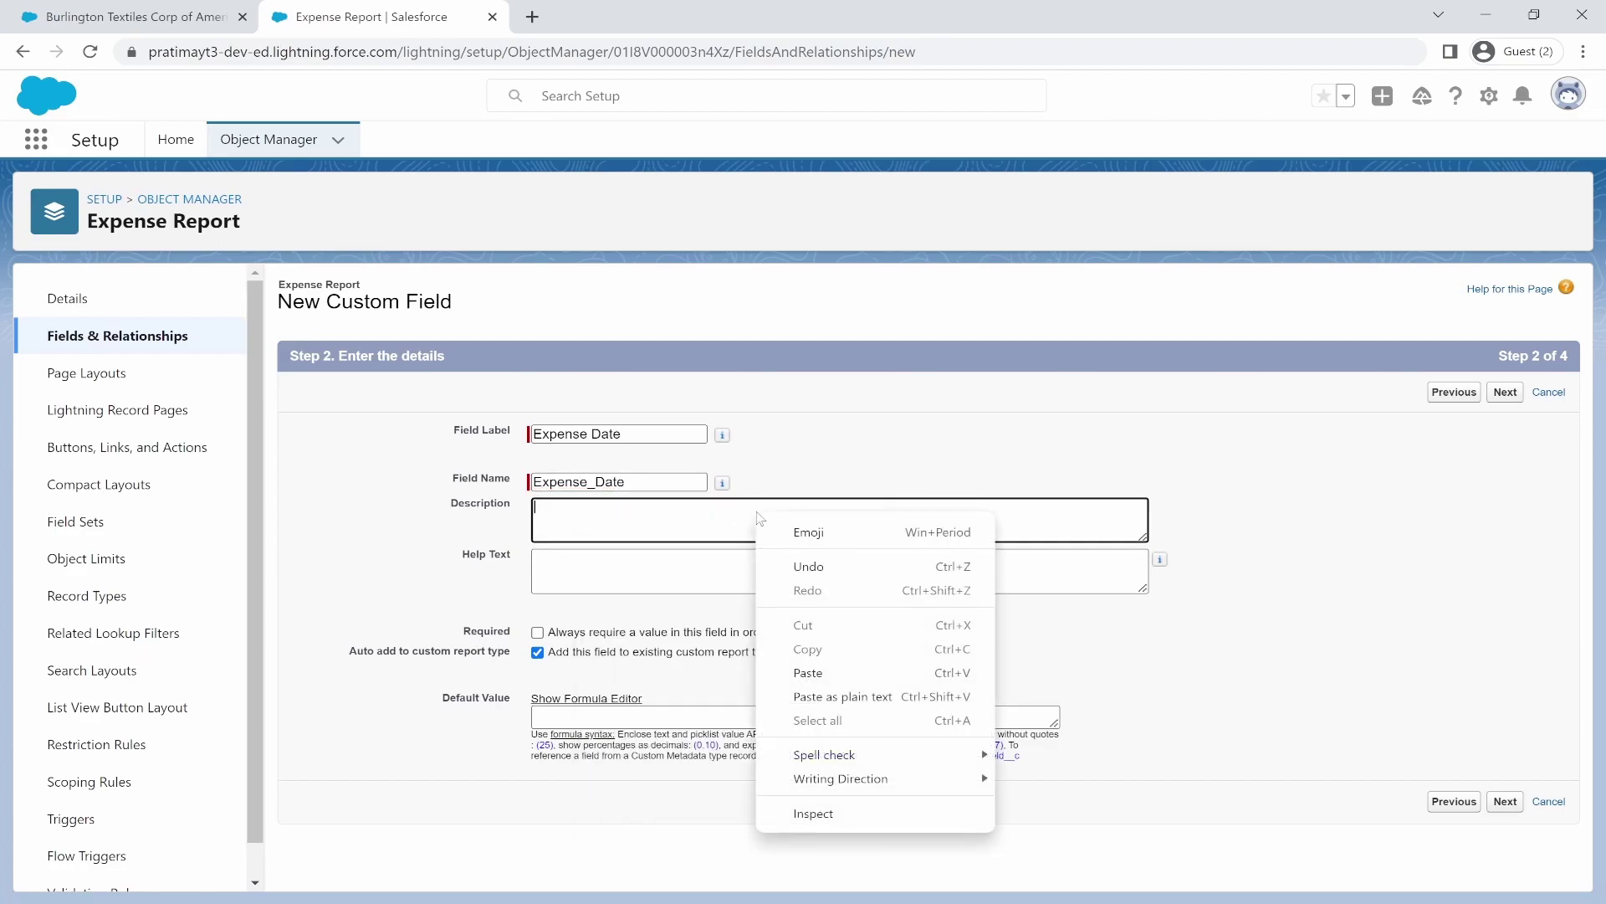
click(694, 510)
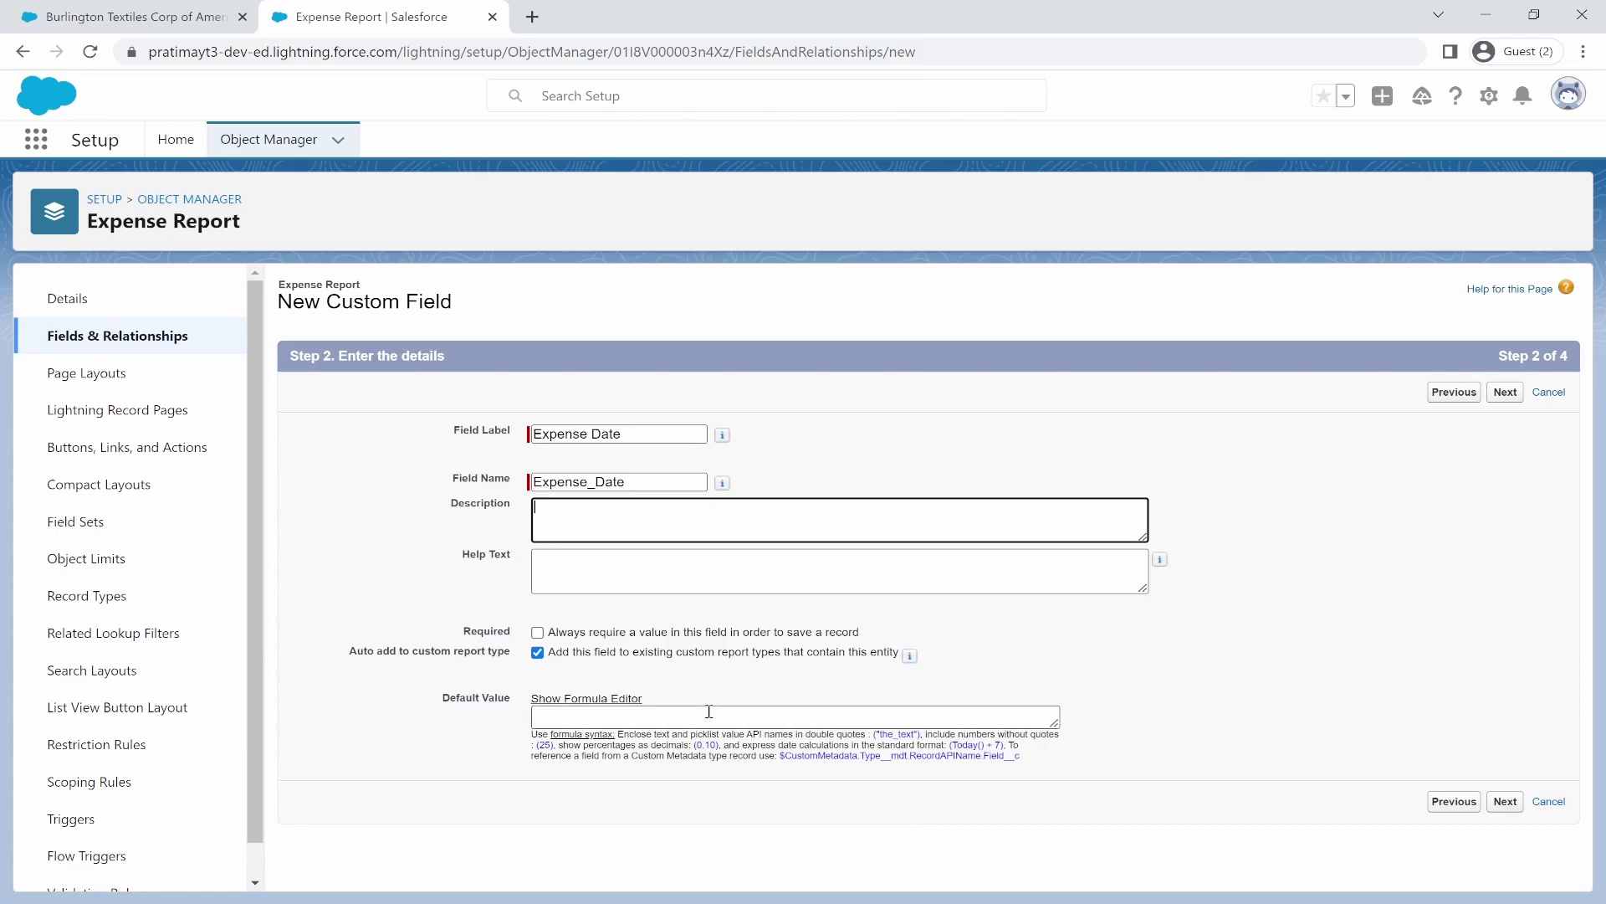
Step: Make Expense Date visible to all profiles, keep it on the layout, and save
click(1511, 407)
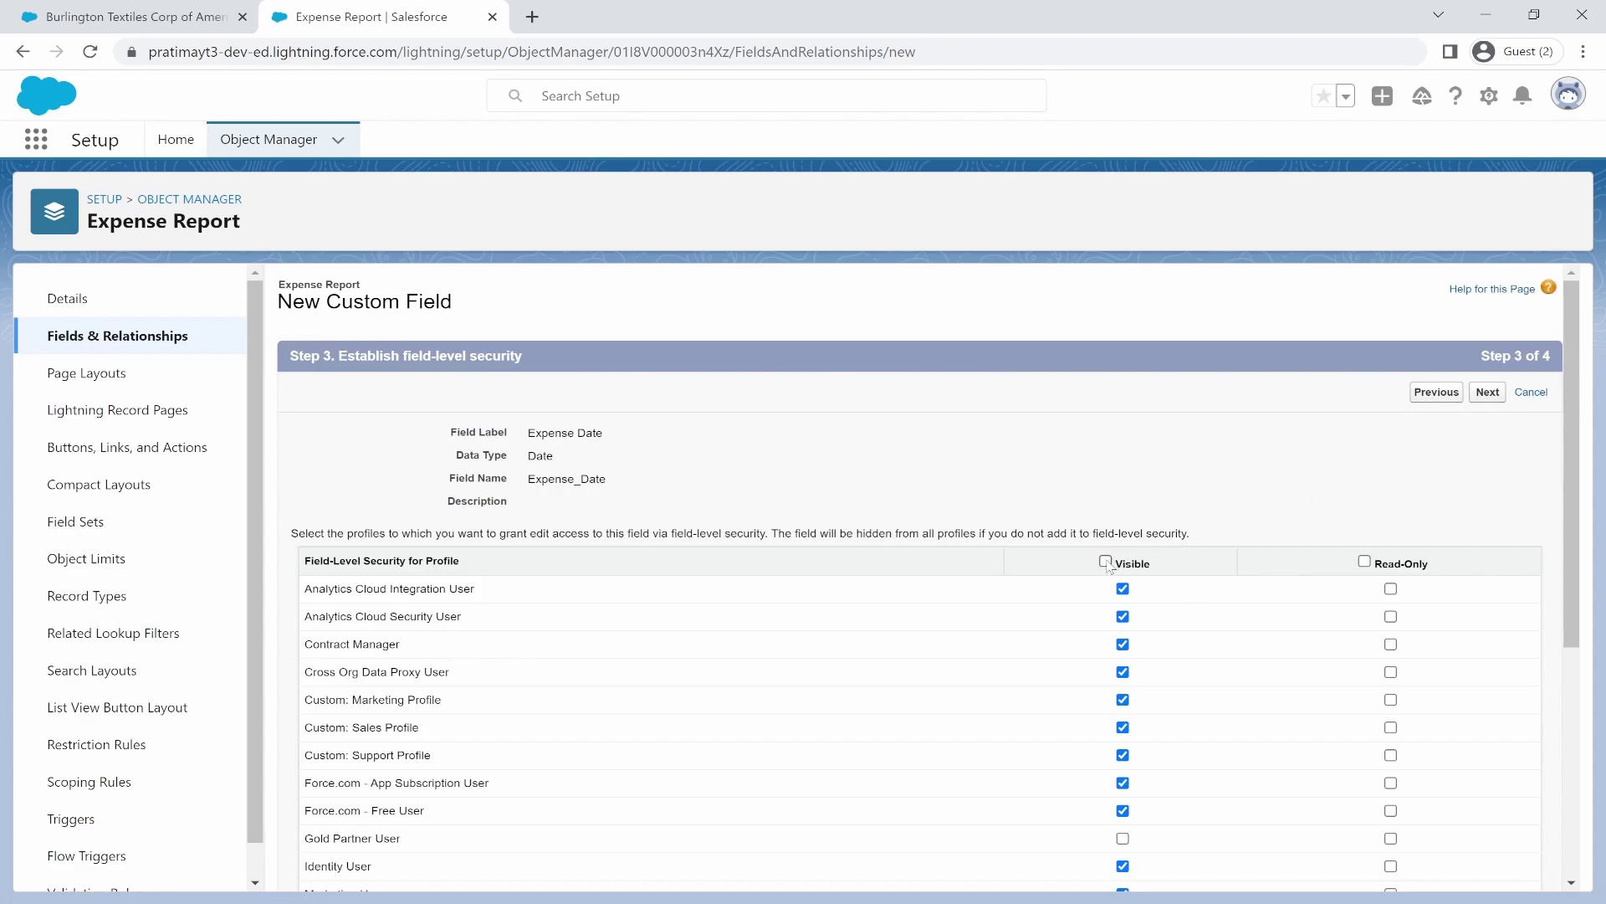
click(1105, 561)
click(1496, 399)
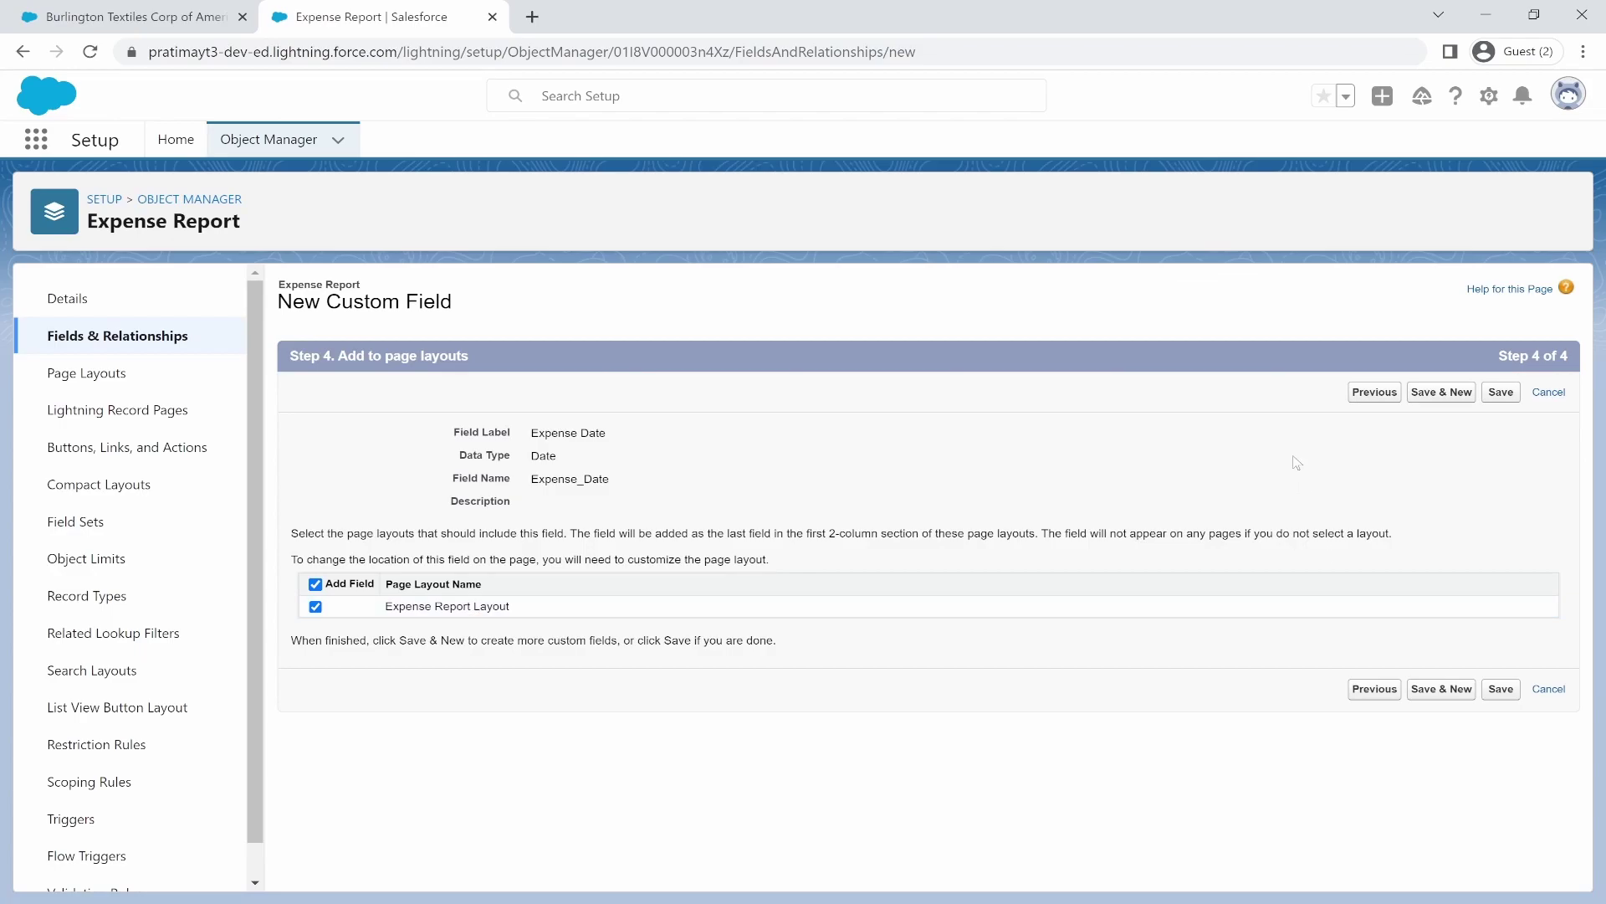
click(1506, 397)
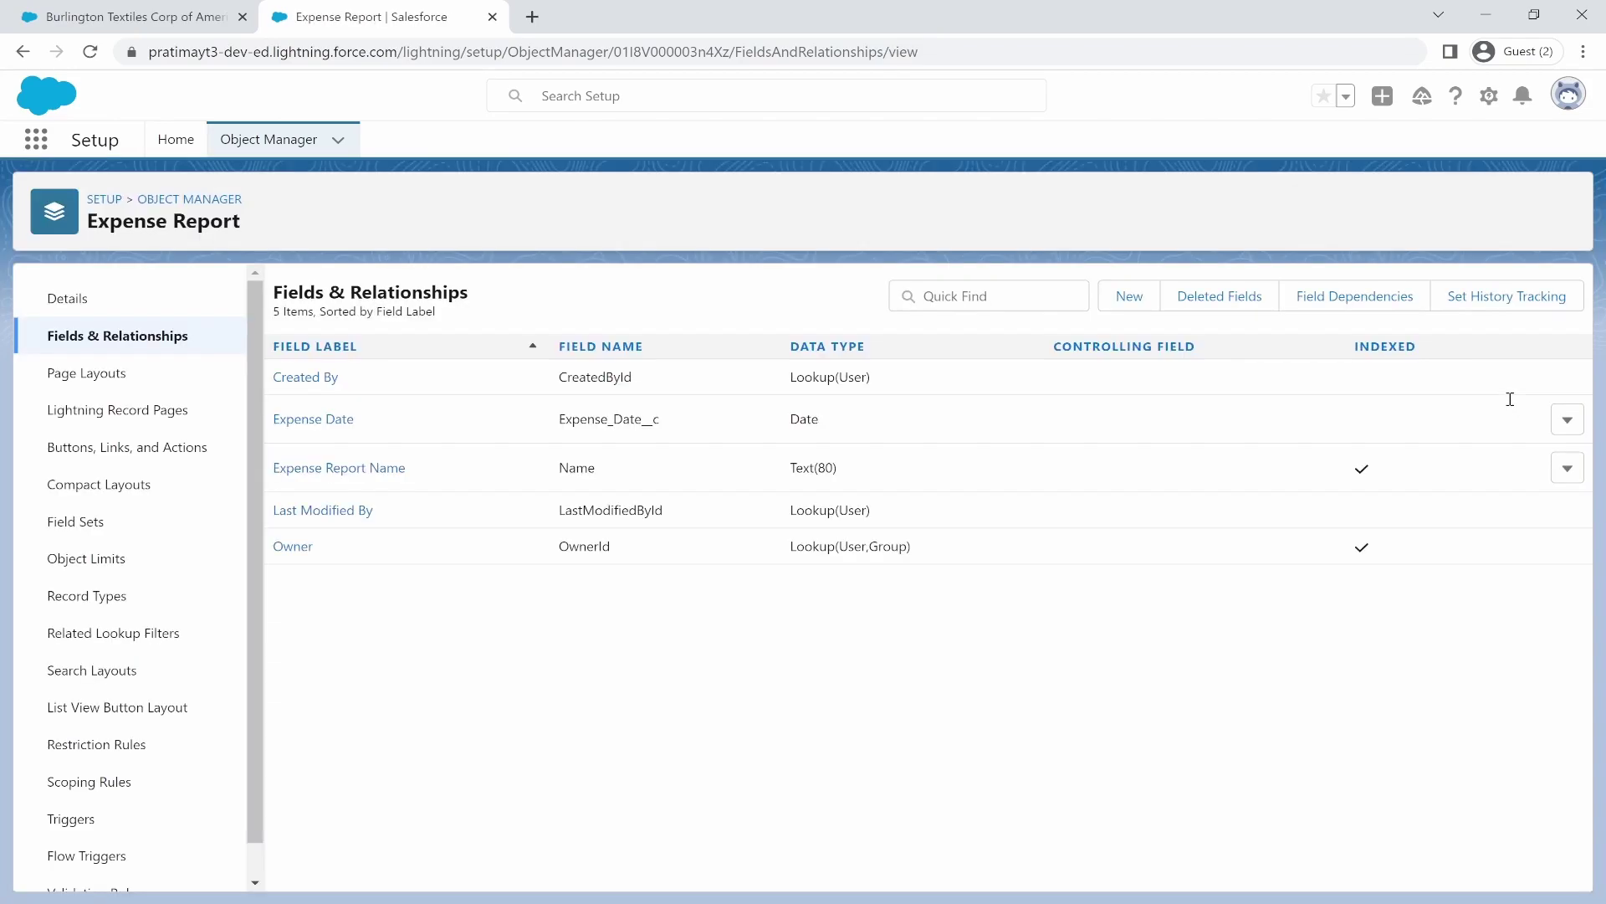
Step: Return to the Burlington Textiles account browser tab and reload its page
click(198, 19)
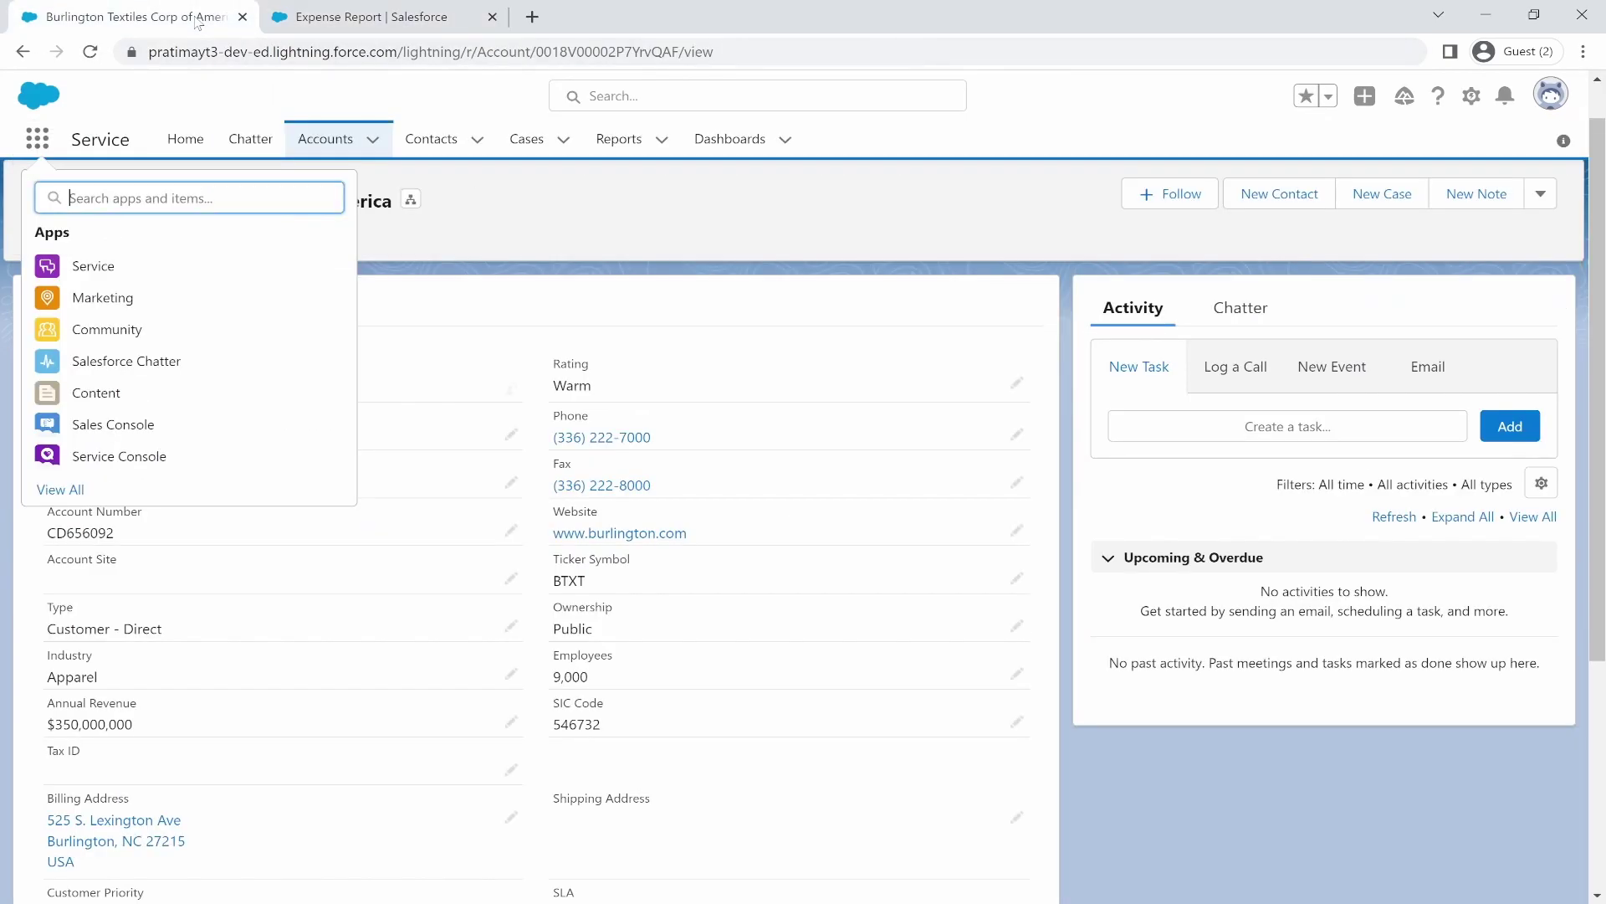
click(512, 241)
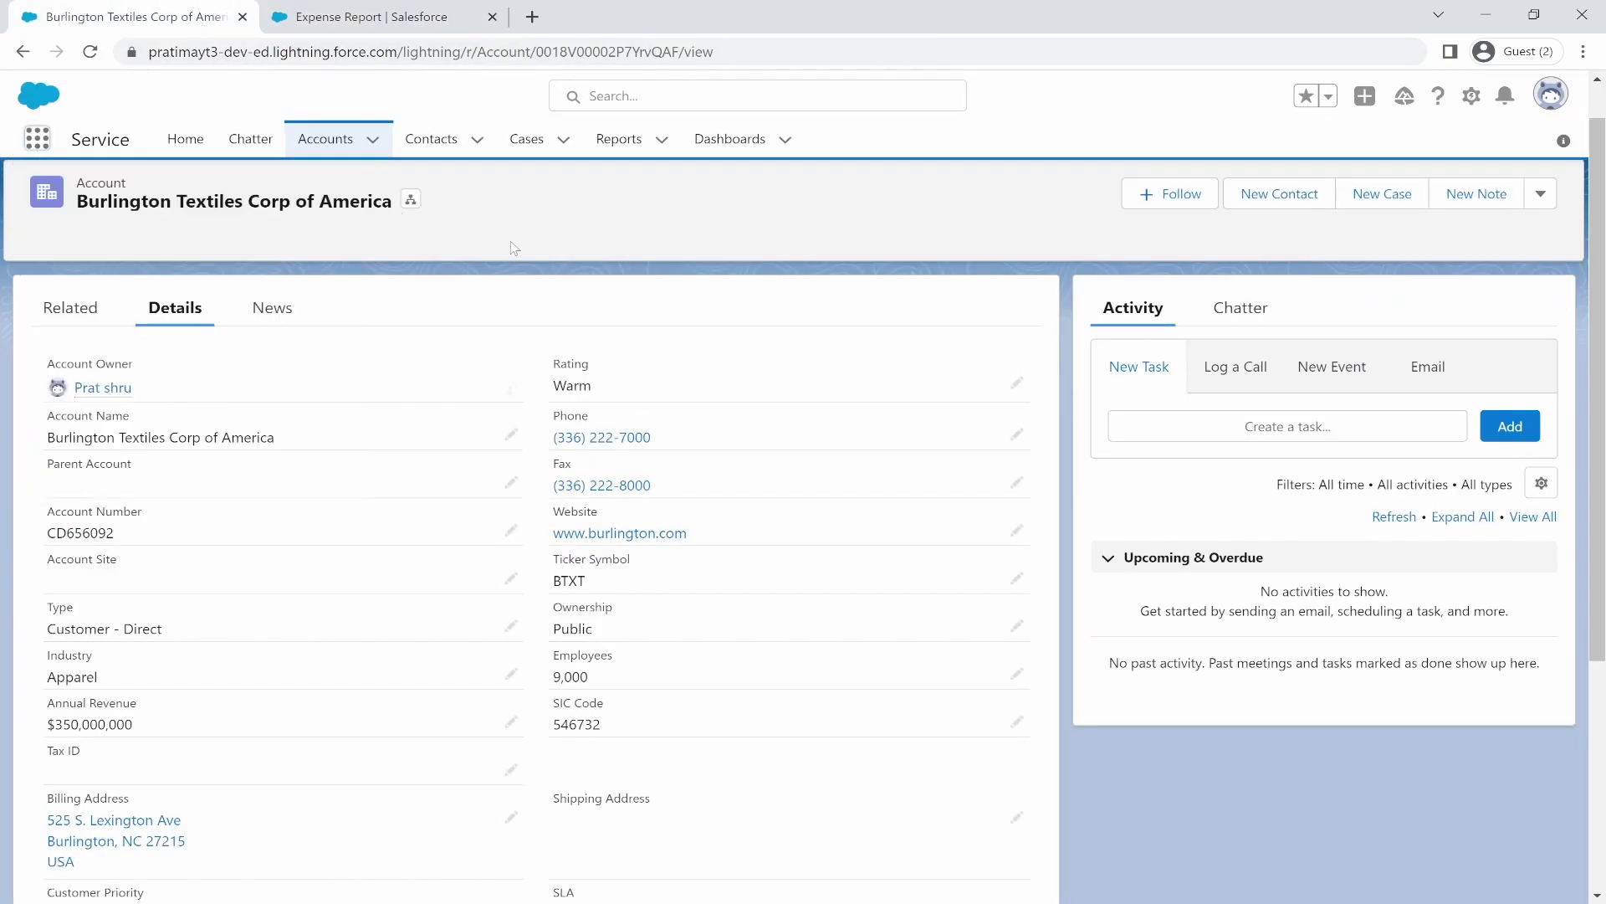
click(90, 51)
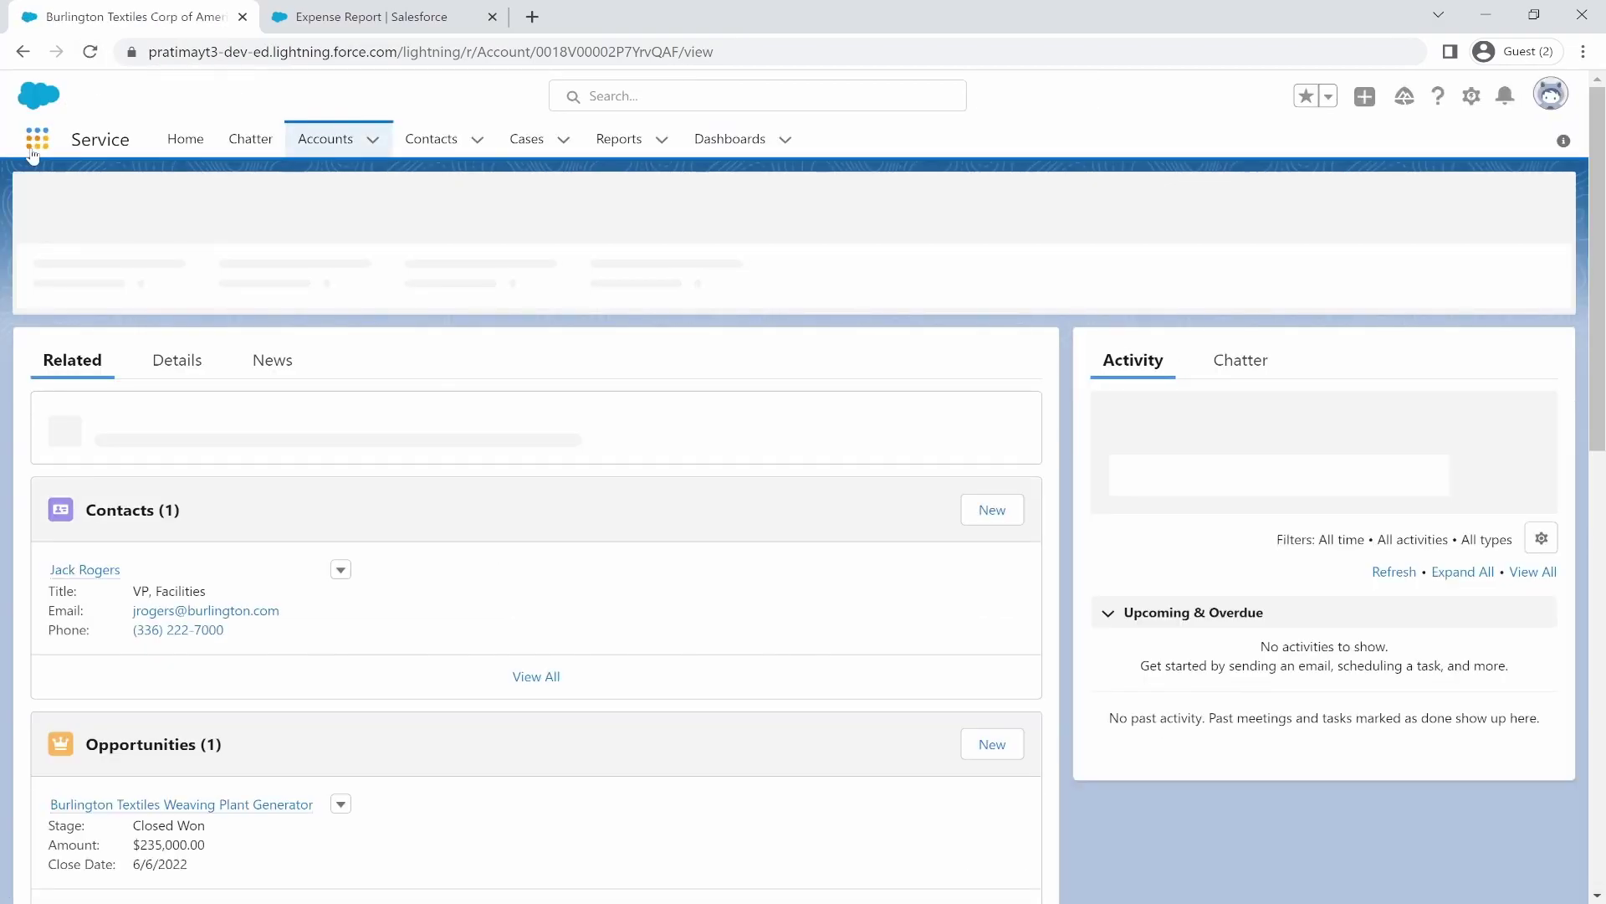
Step: Go to Expense Reports through the App Launcher and show the All list view
click(36, 138)
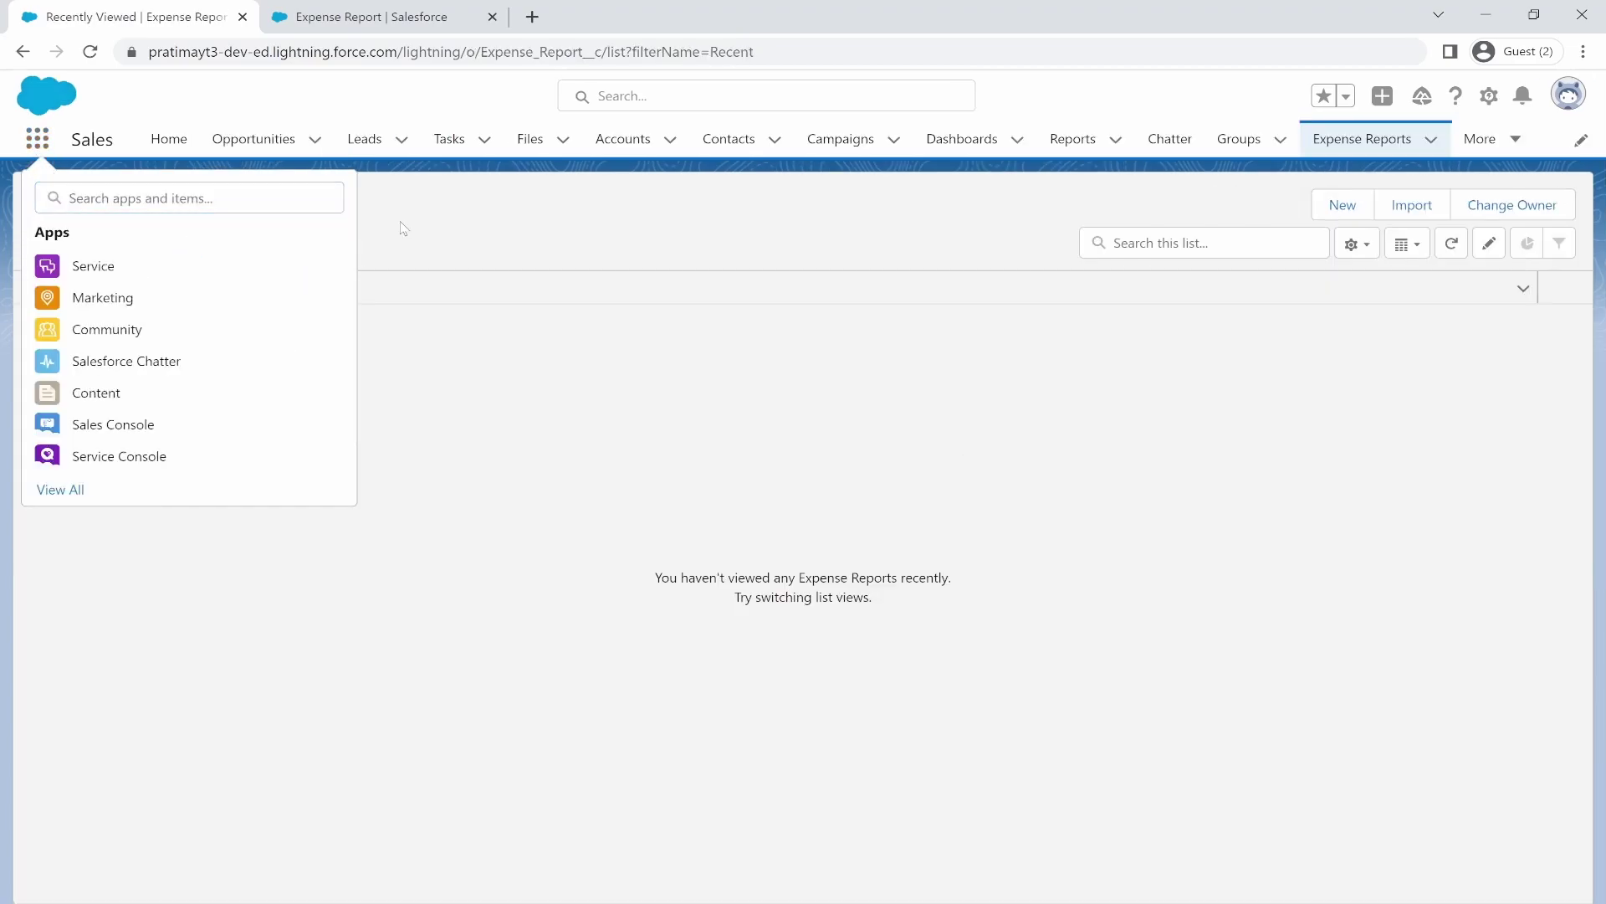
click(403, 228)
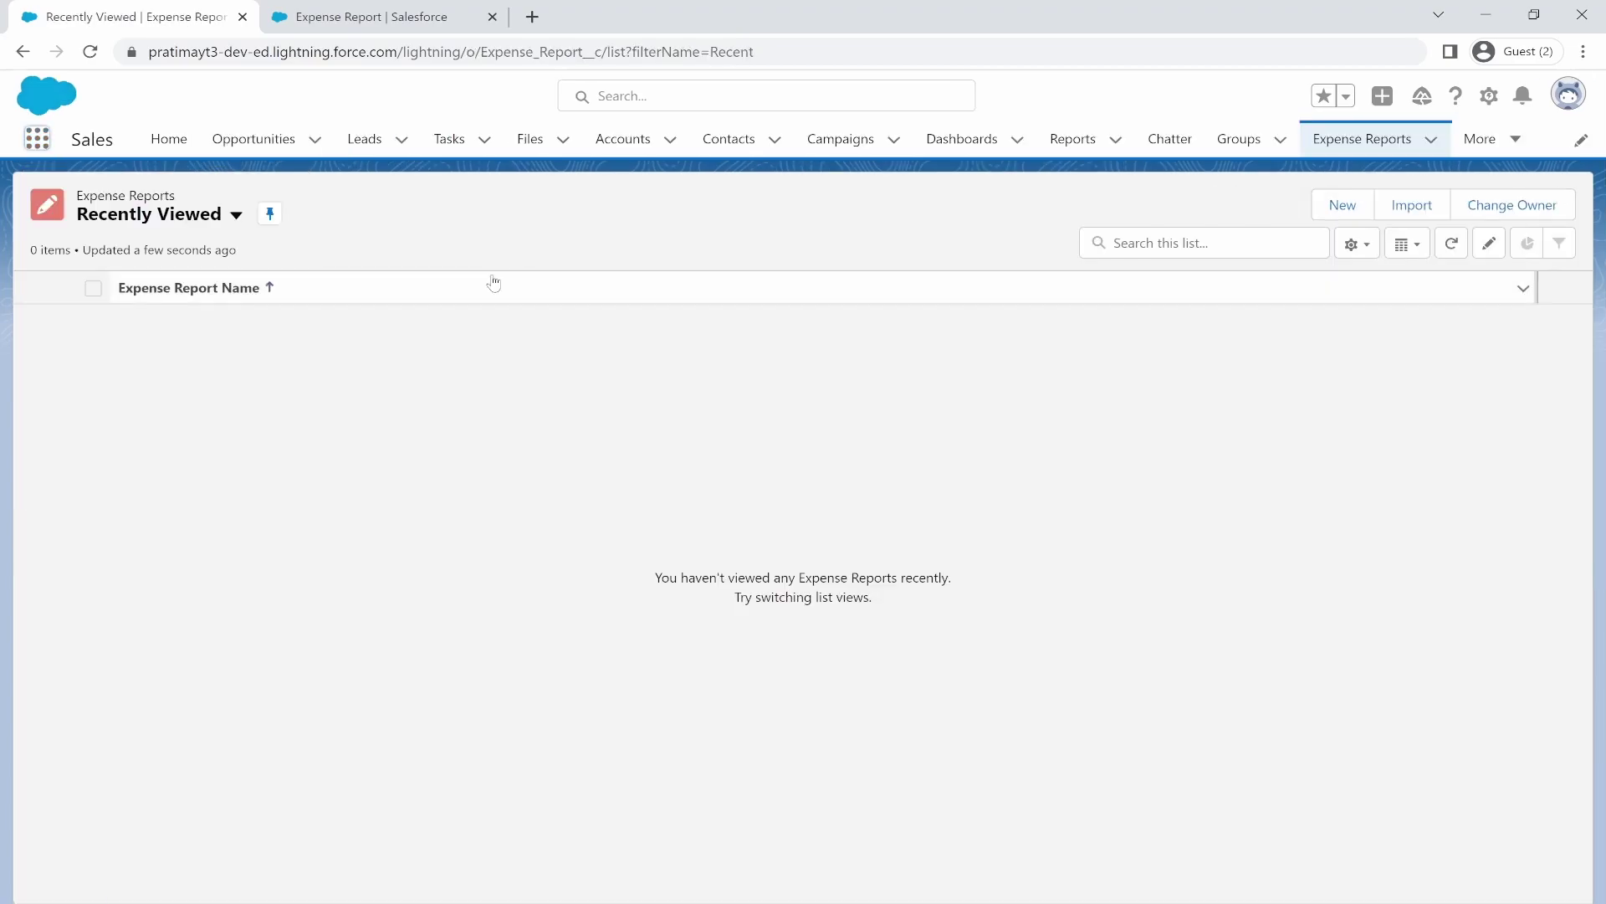
click(236, 215)
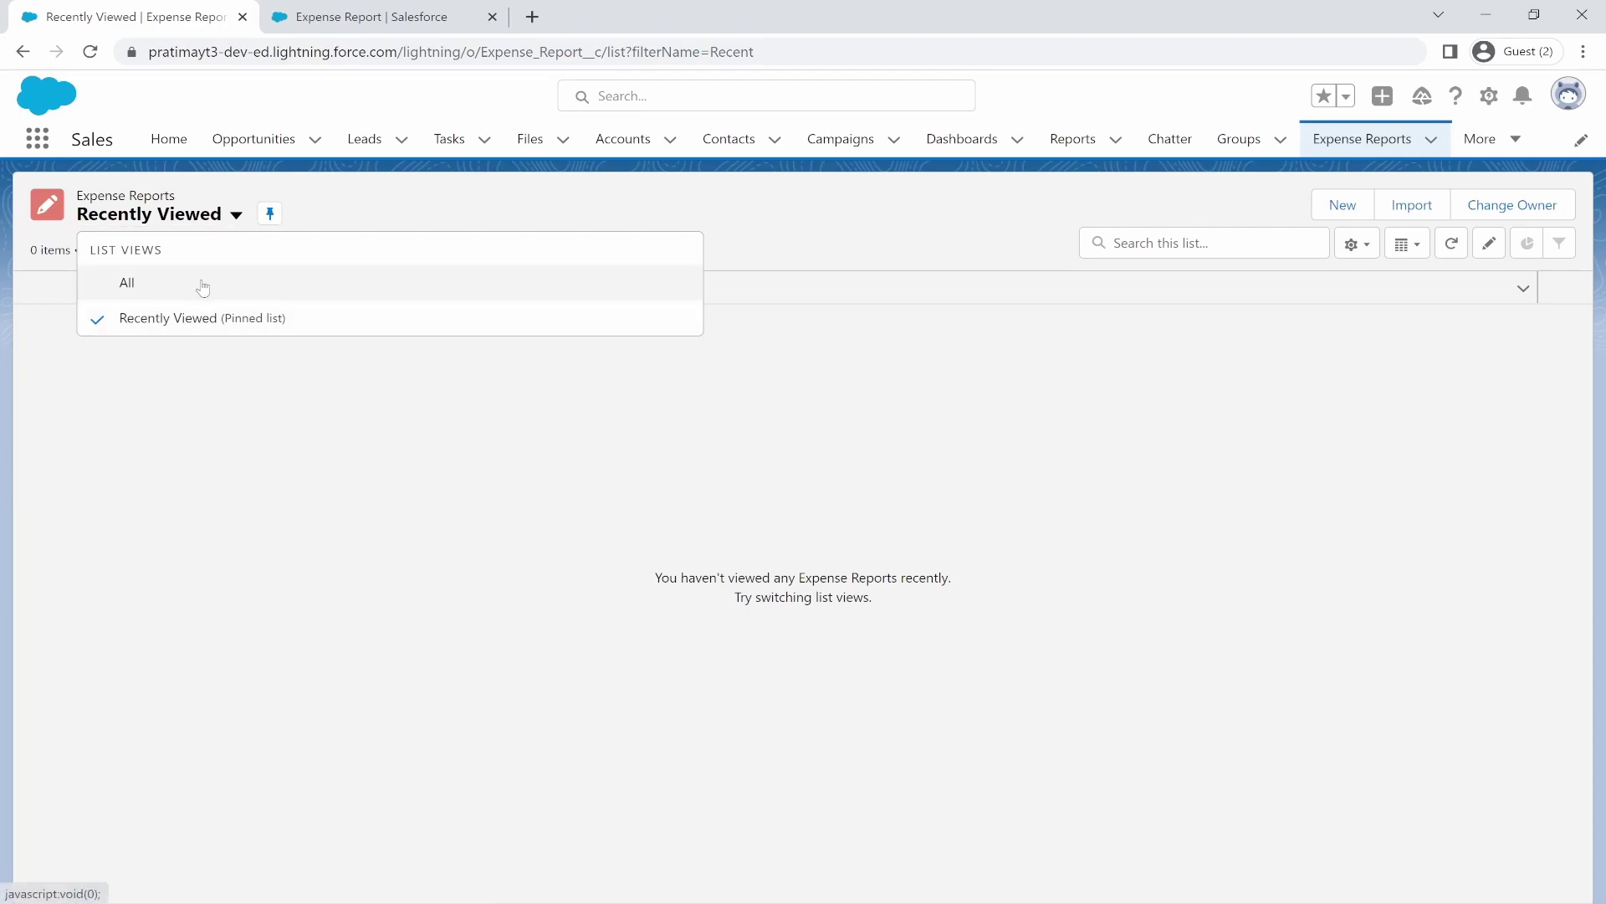
click(204, 284)
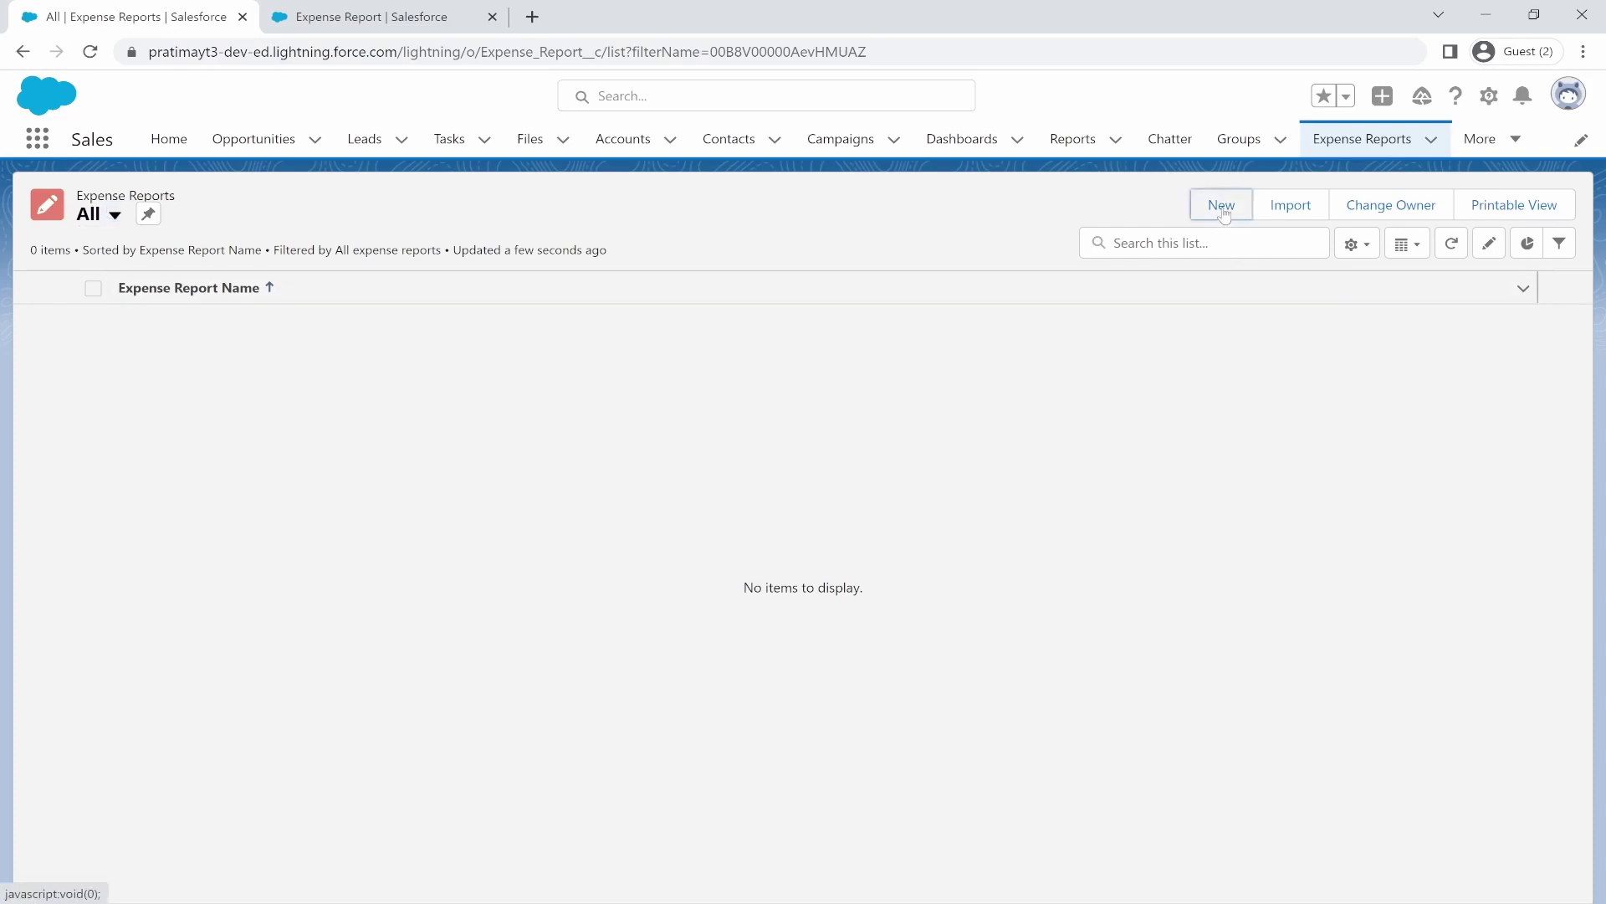
Step: Create and save the expense report 'Boston Trip' with Expense Date 8/11/2022
click(1222, 209)
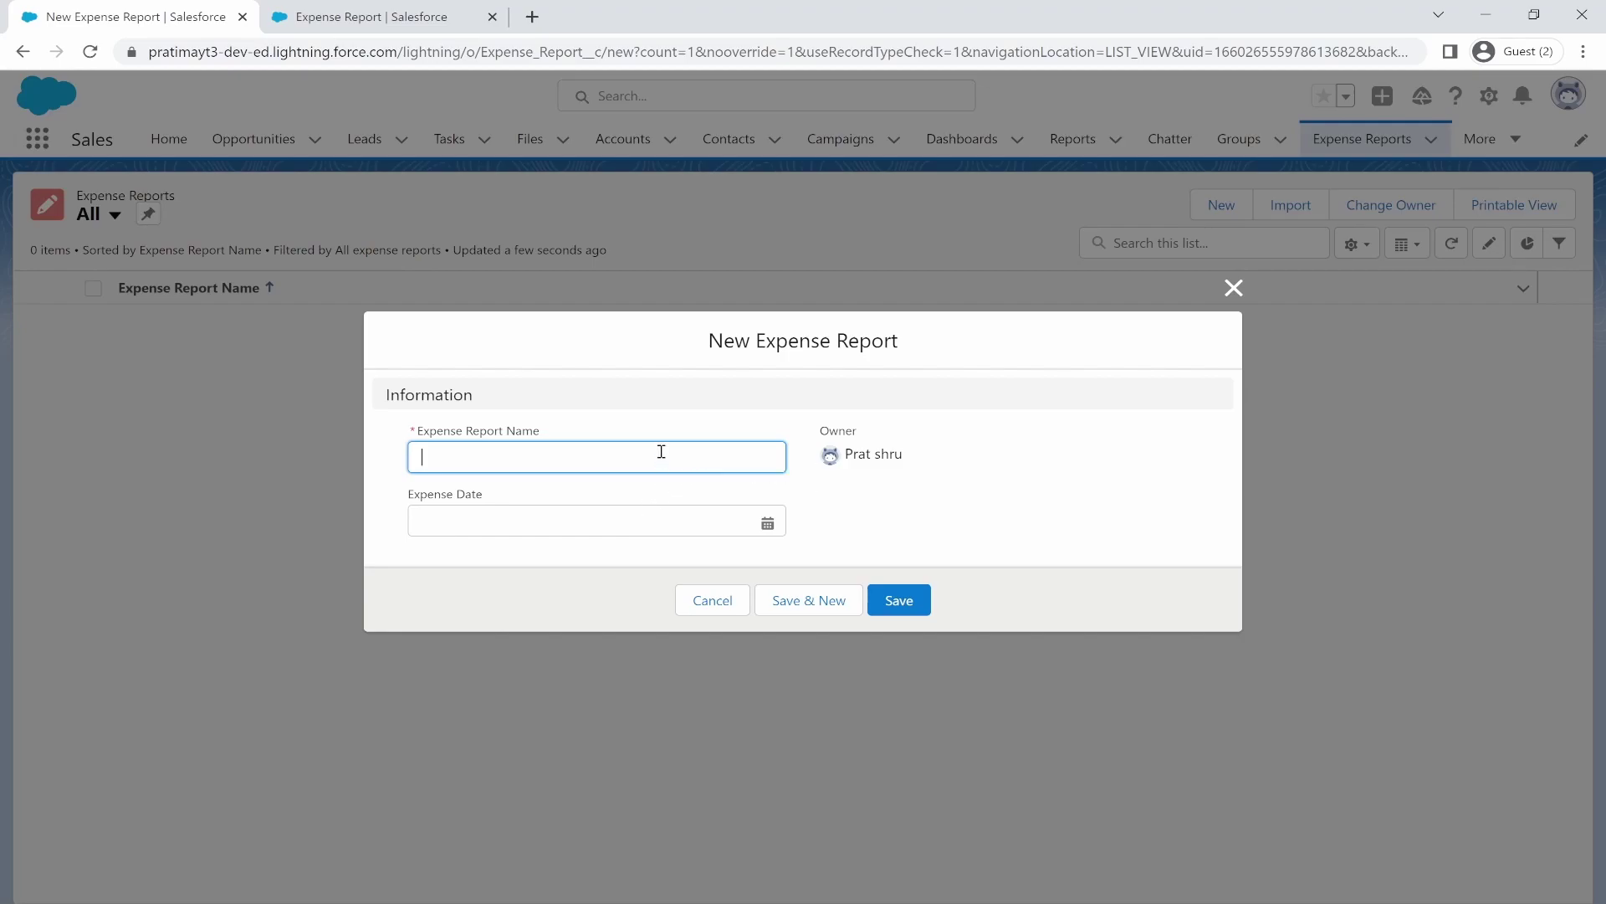
text(Boston Trip)
click(571, 520)
click(681, 671)
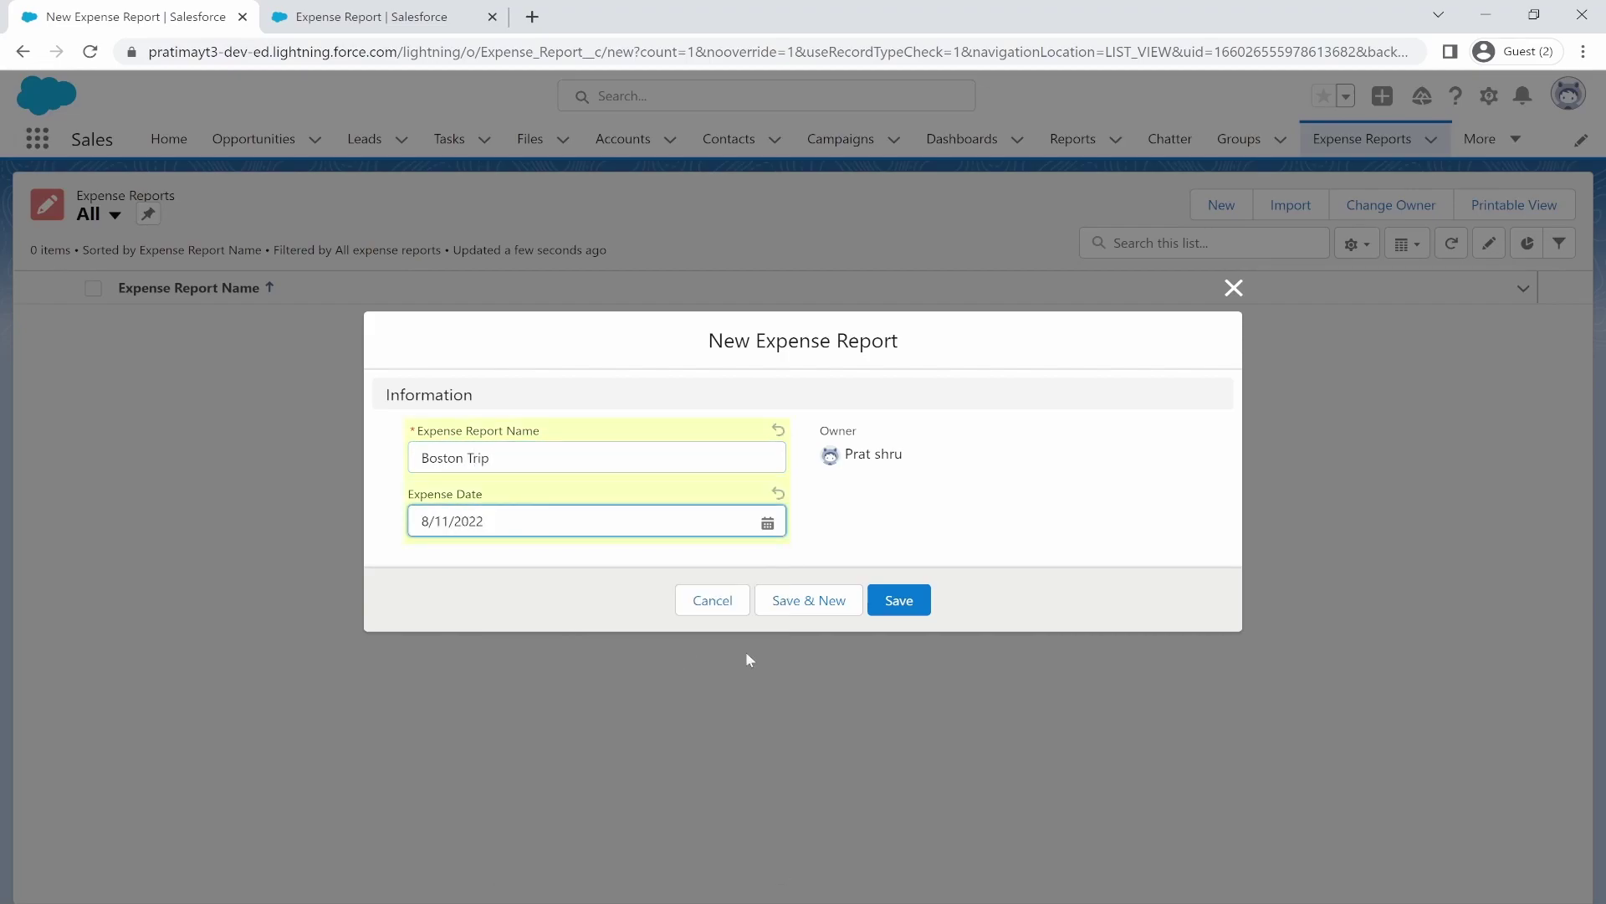
click(892, 604)
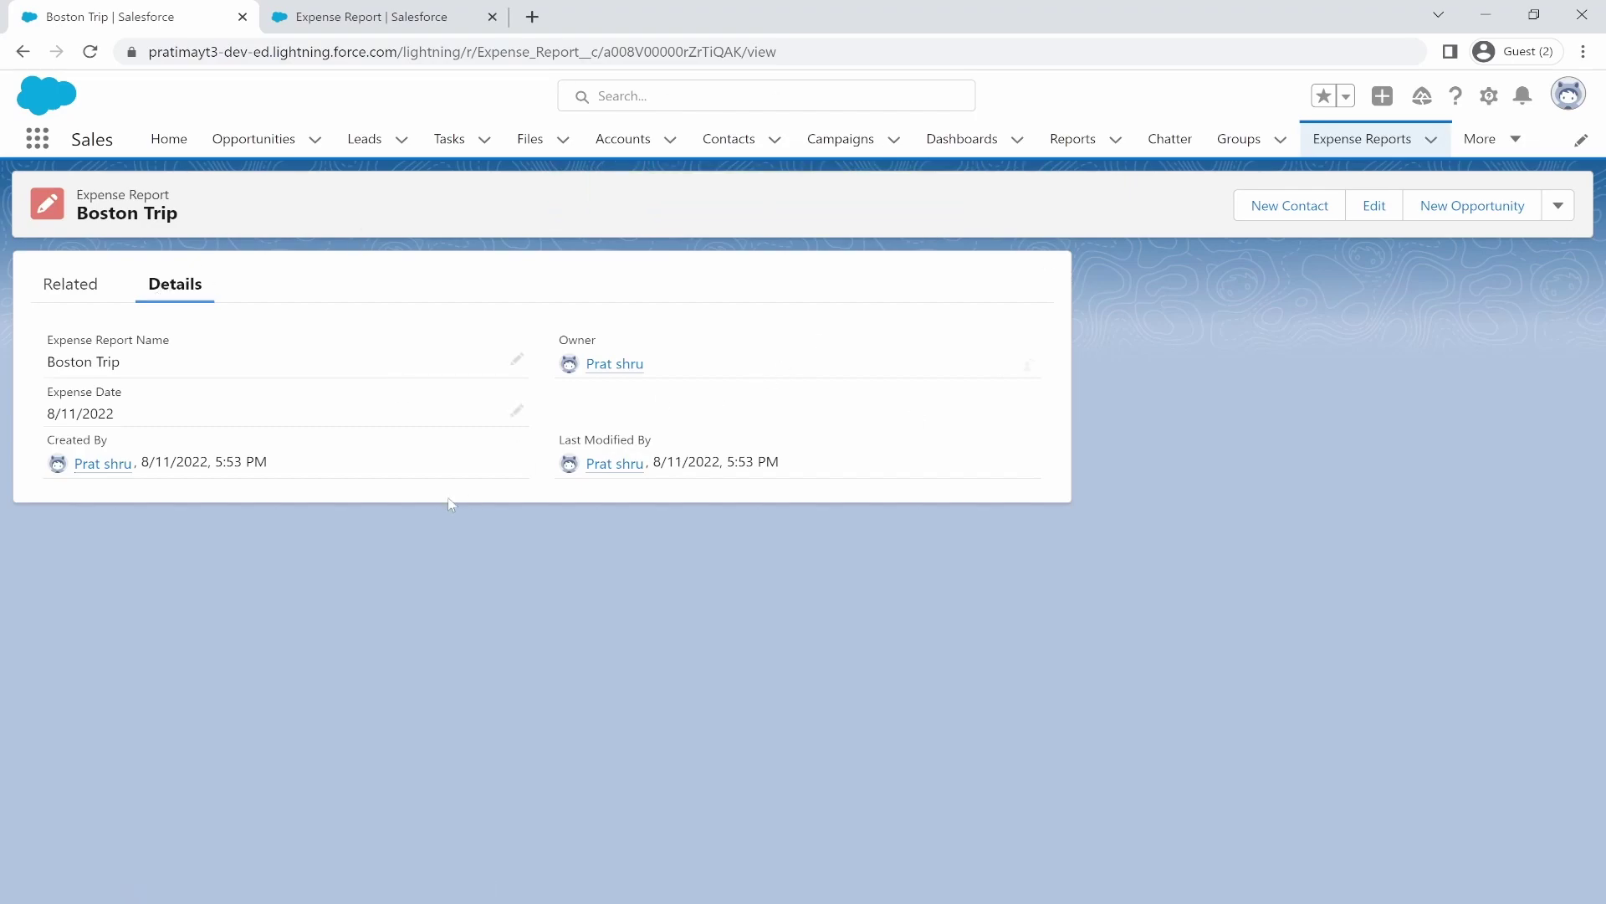
Step: Begin an inline edit of Expense Date, then cancel it, leaving the record unchanged
click(517, 414)
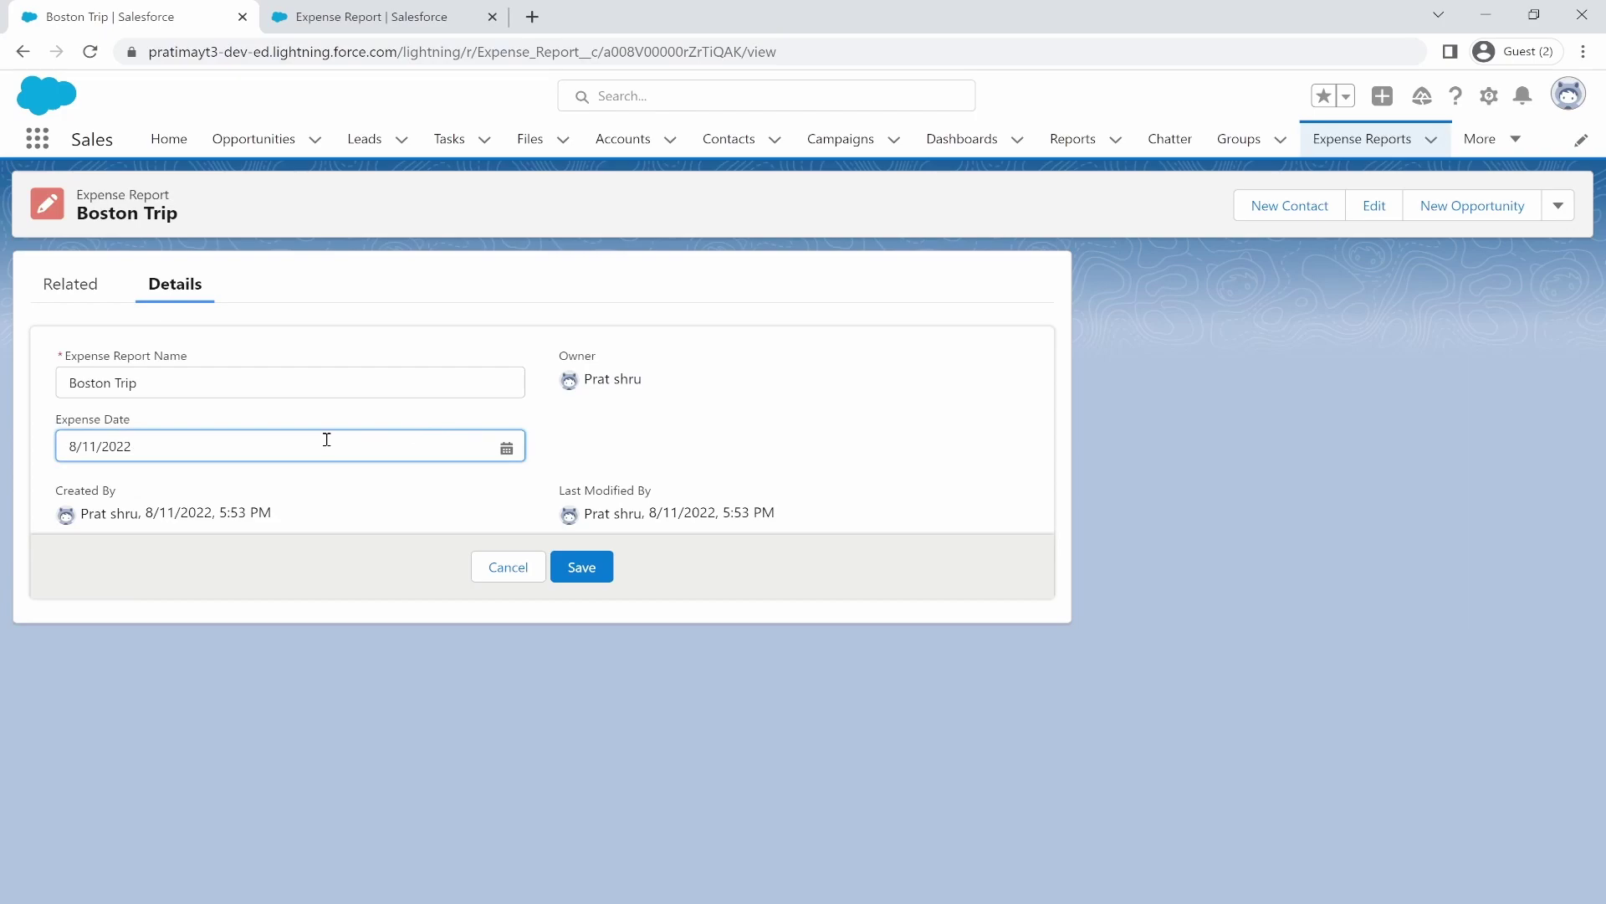
click(536, 554)
click(508, 567)
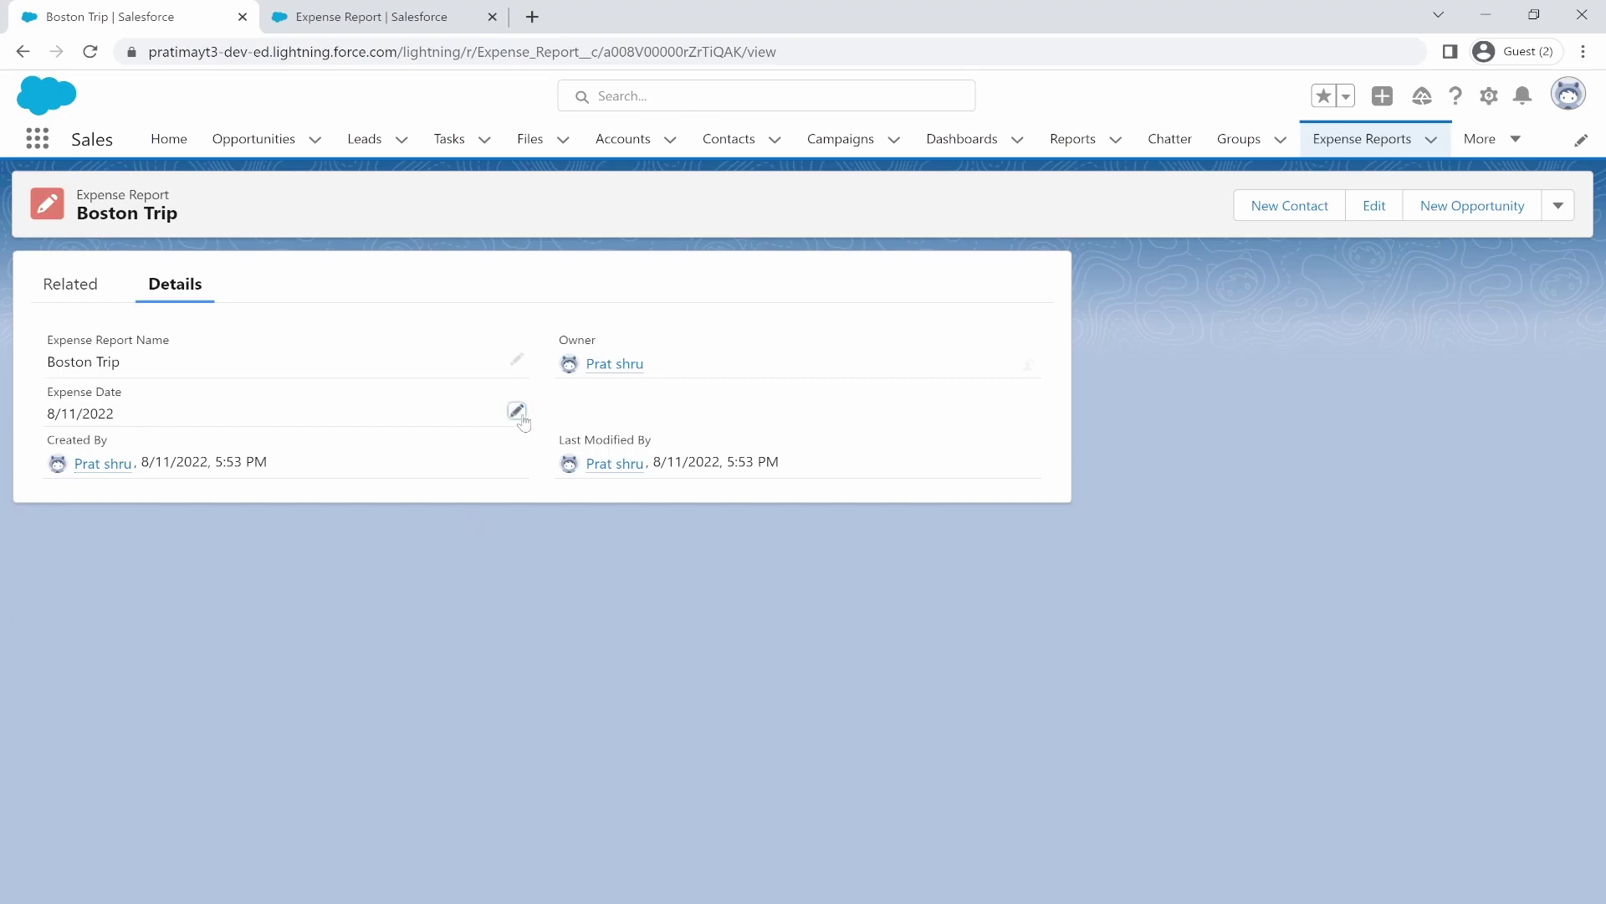
Step: From the Expense Report's Fields & Relationships, start a new Picklist custom field
click(353, 21)
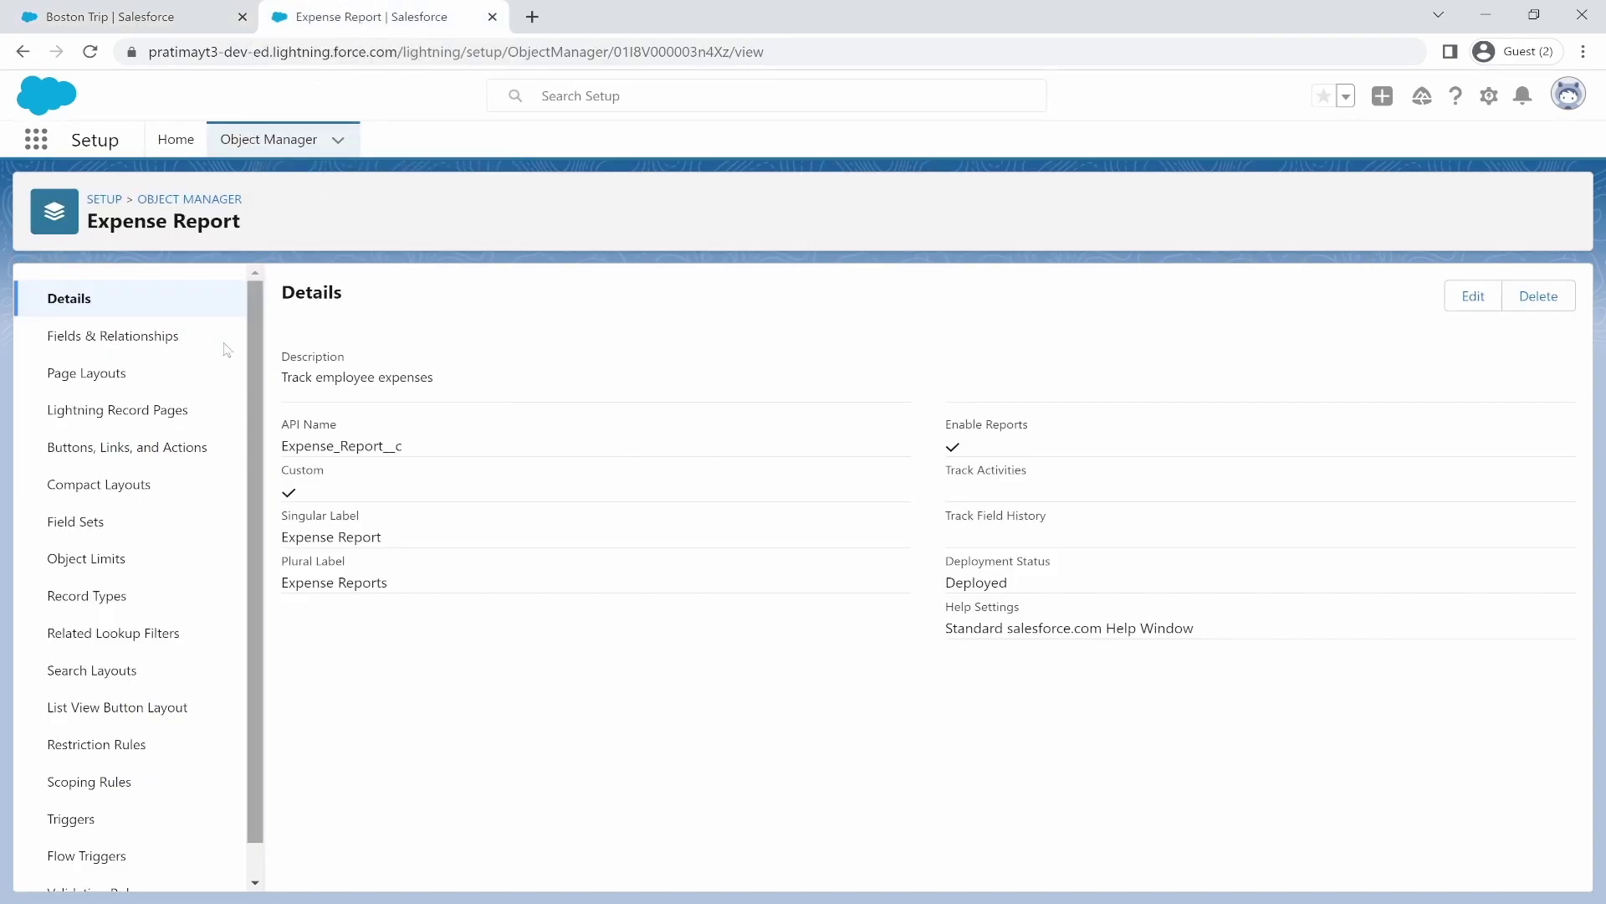
click(173, 339)
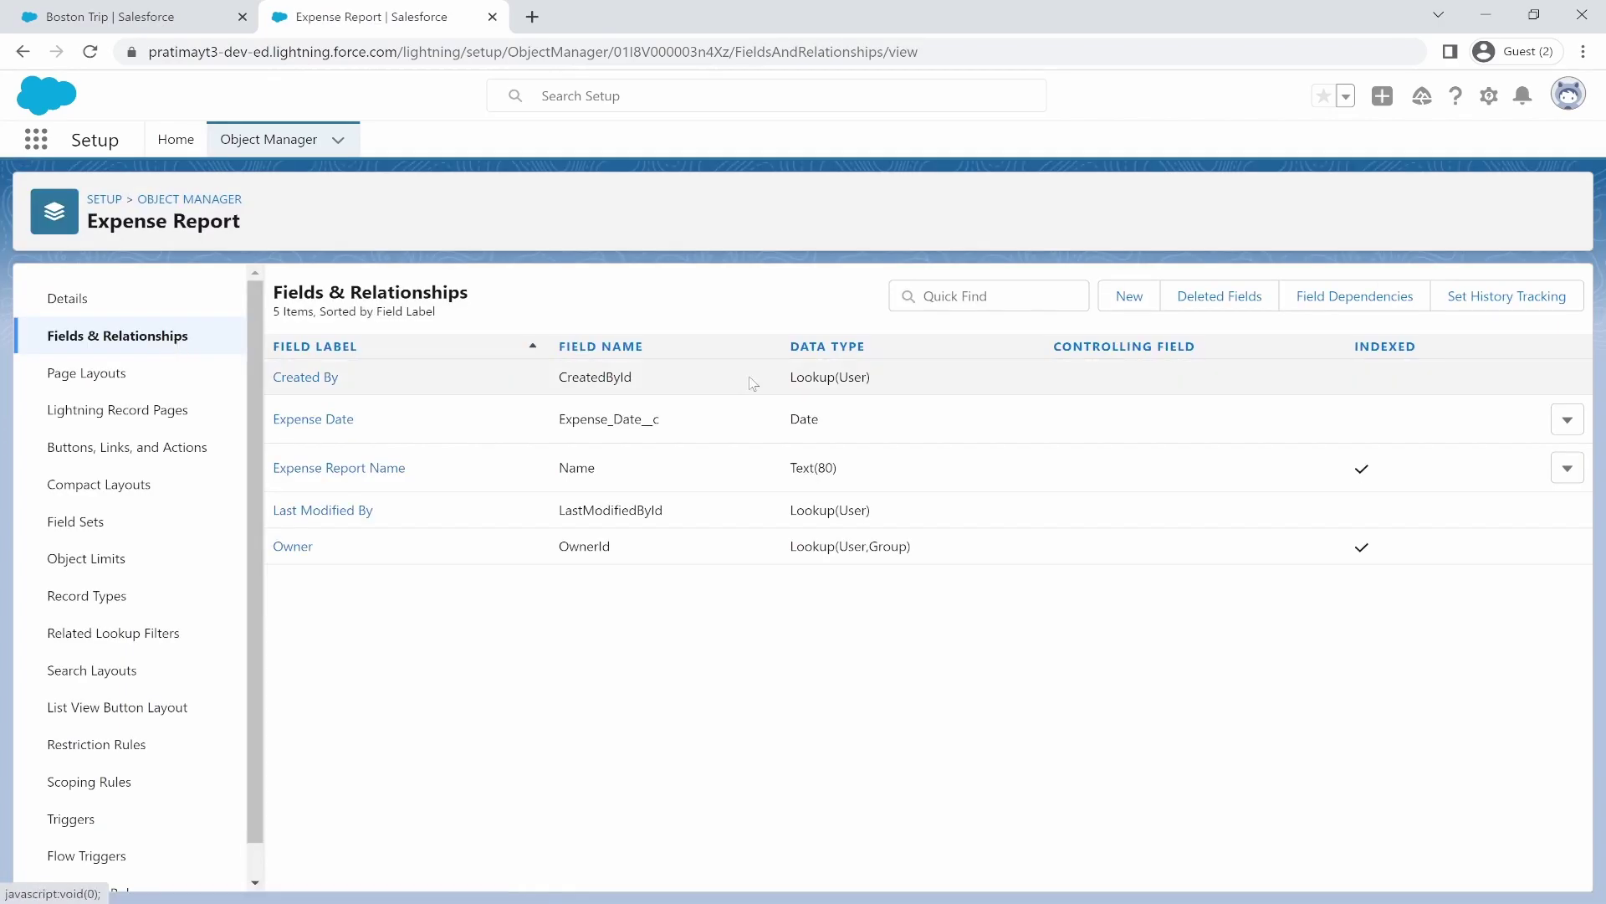
click(1138, 303)
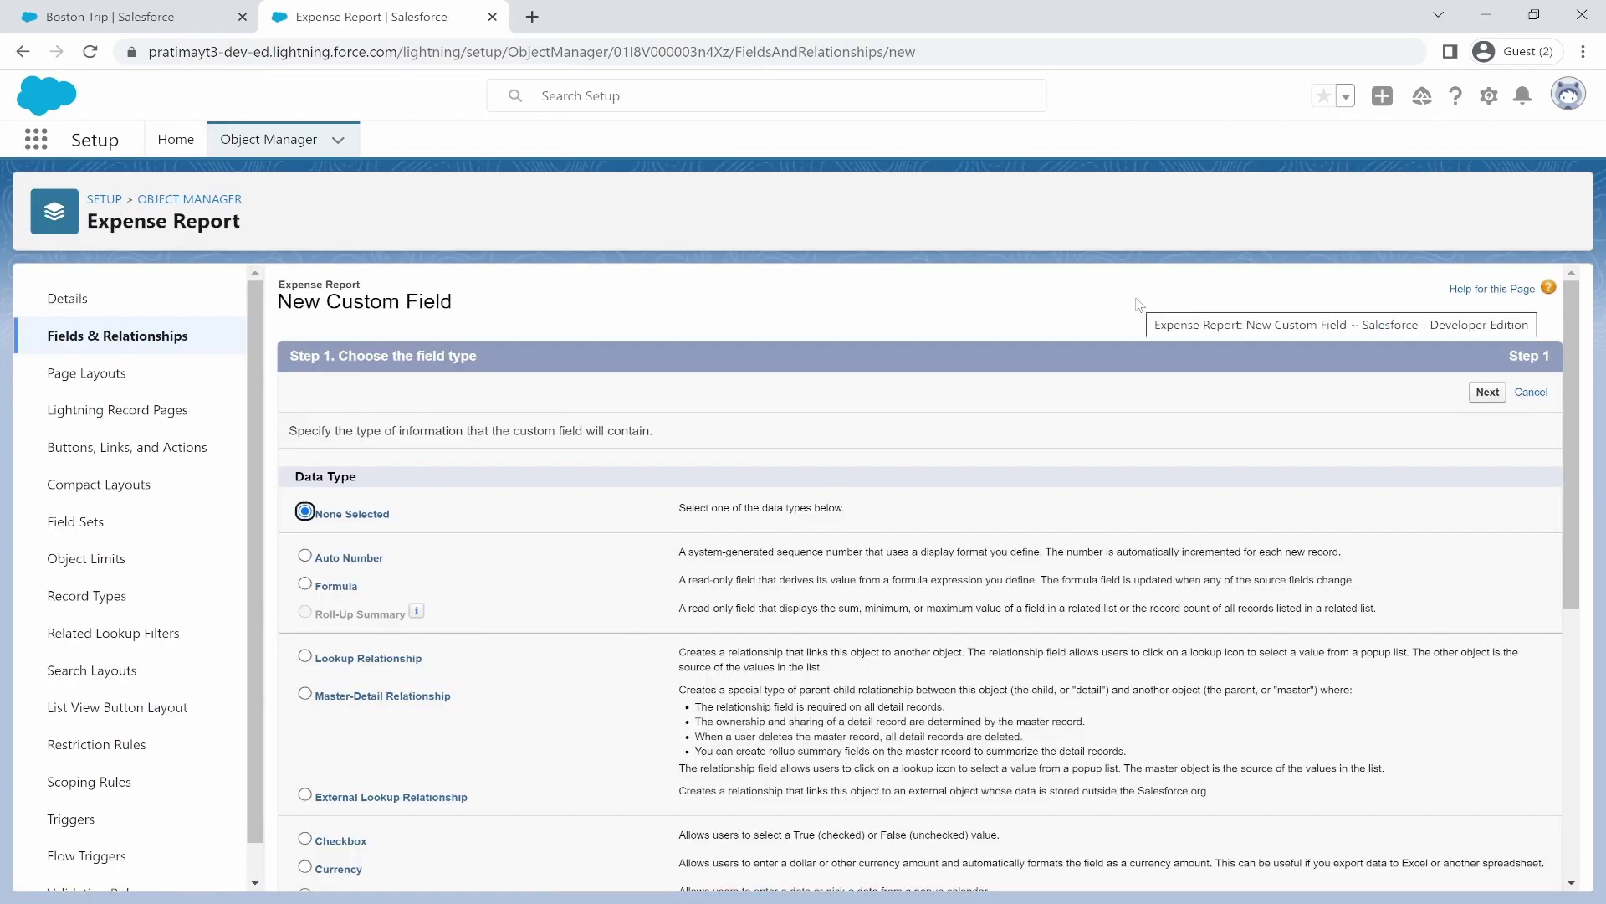
scroll(533, 721, down, 2)
scroll(534, 721, down, 2)
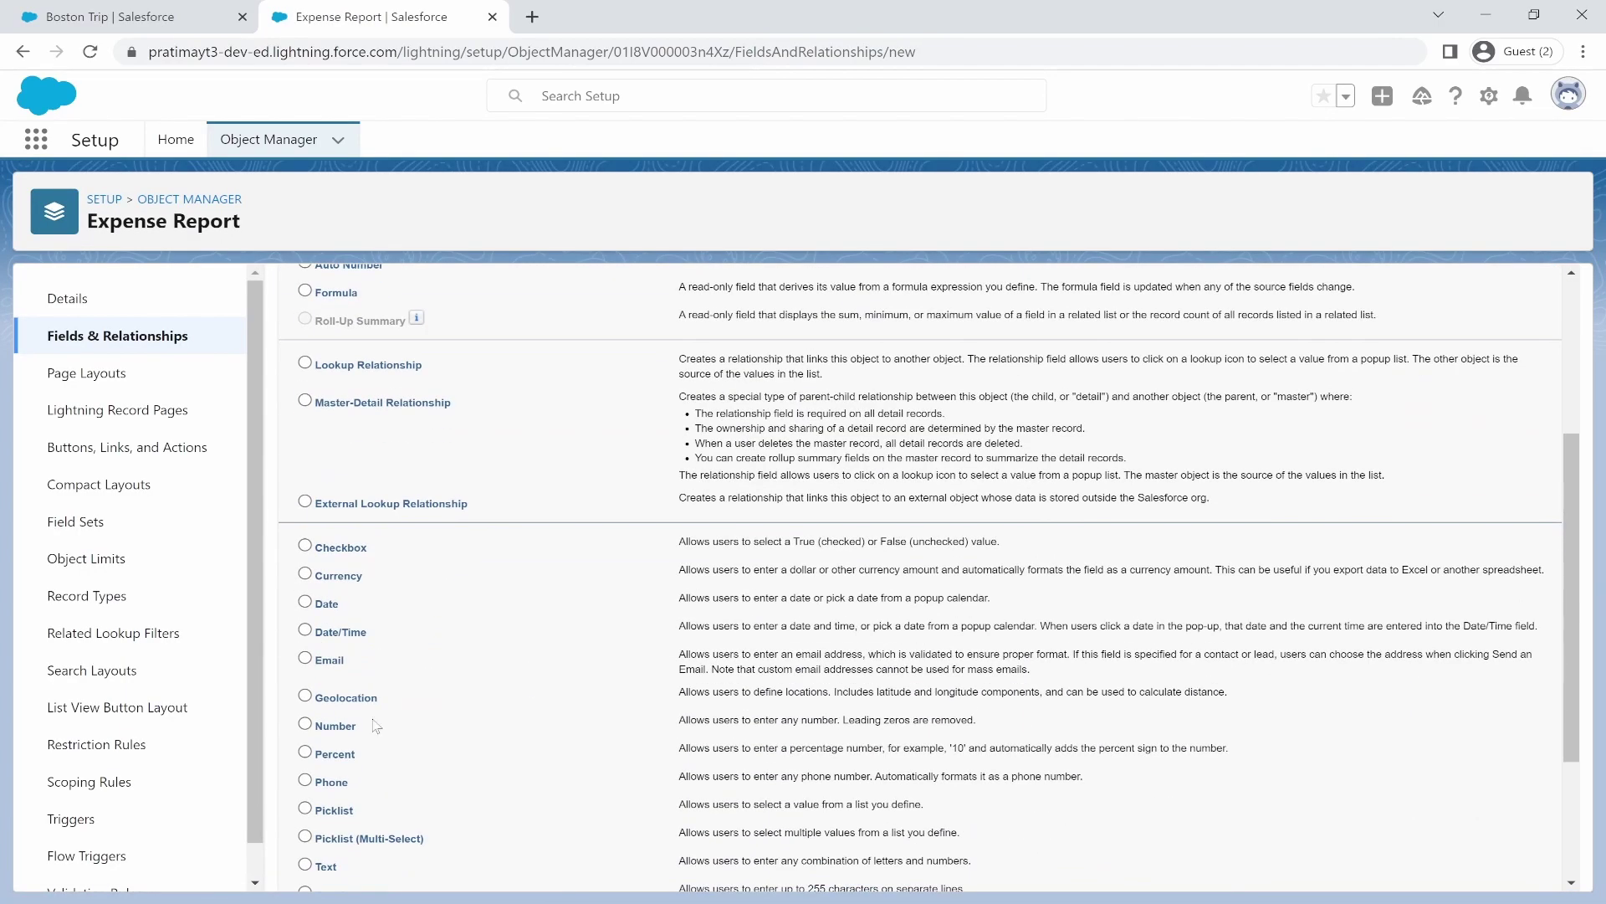
click(304, 808)
scroll(1402, 479, up, 3)
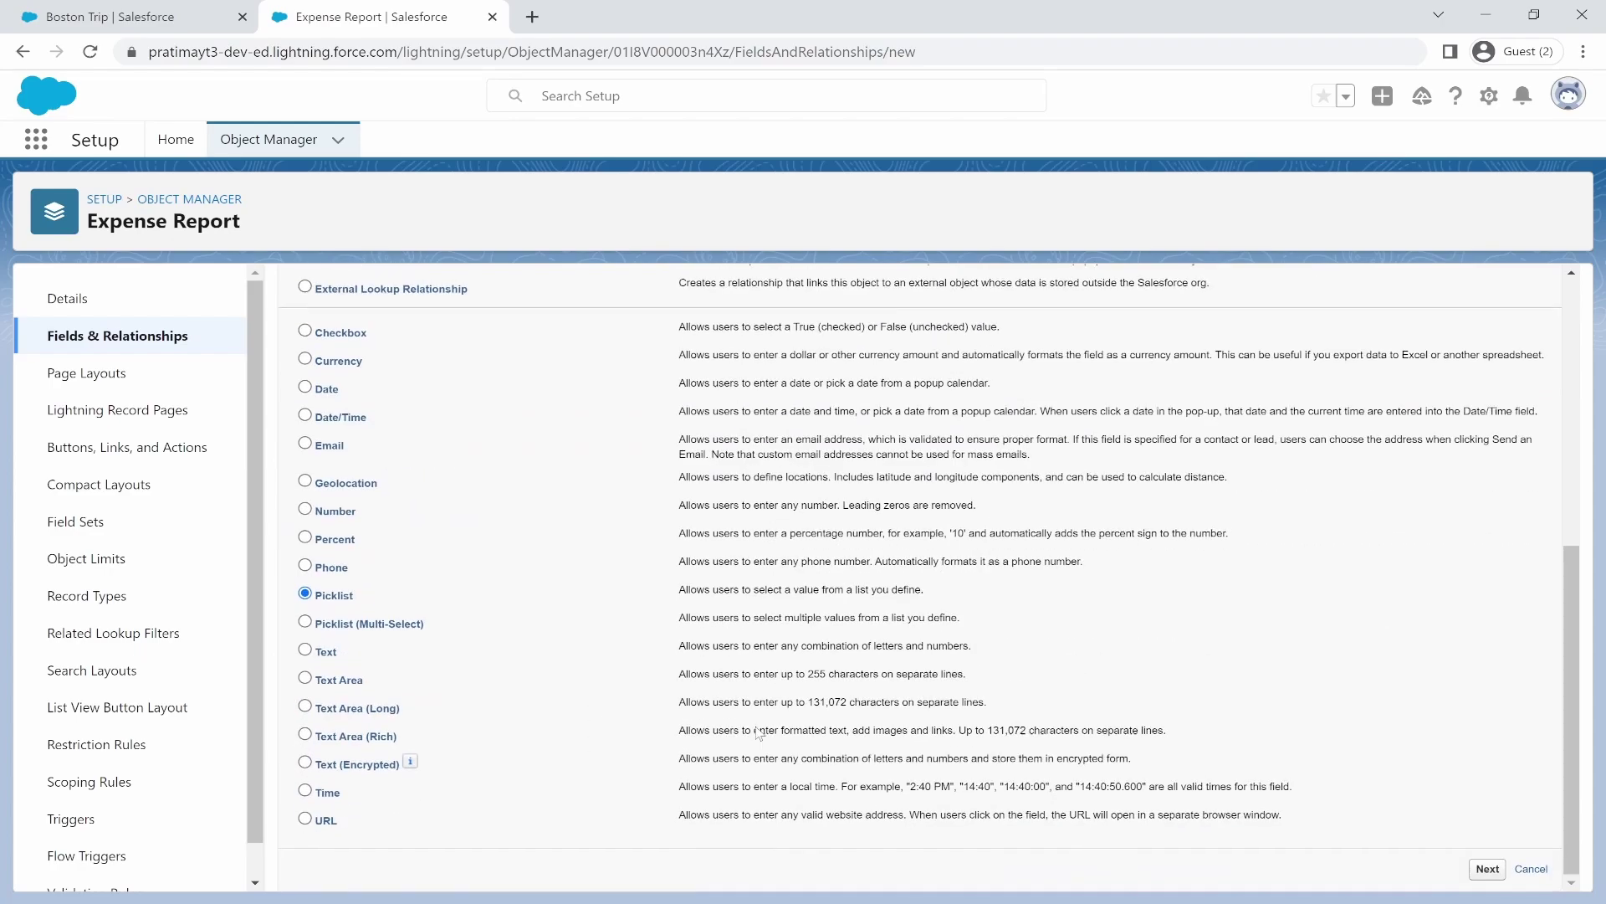
click(1488, 391)
Step: Choose manual picklist values and begin entering 'Res' and 'Oranga' on separate lines
scroll(842, 704, down, 2)
scroll(842, 704, down, 2)
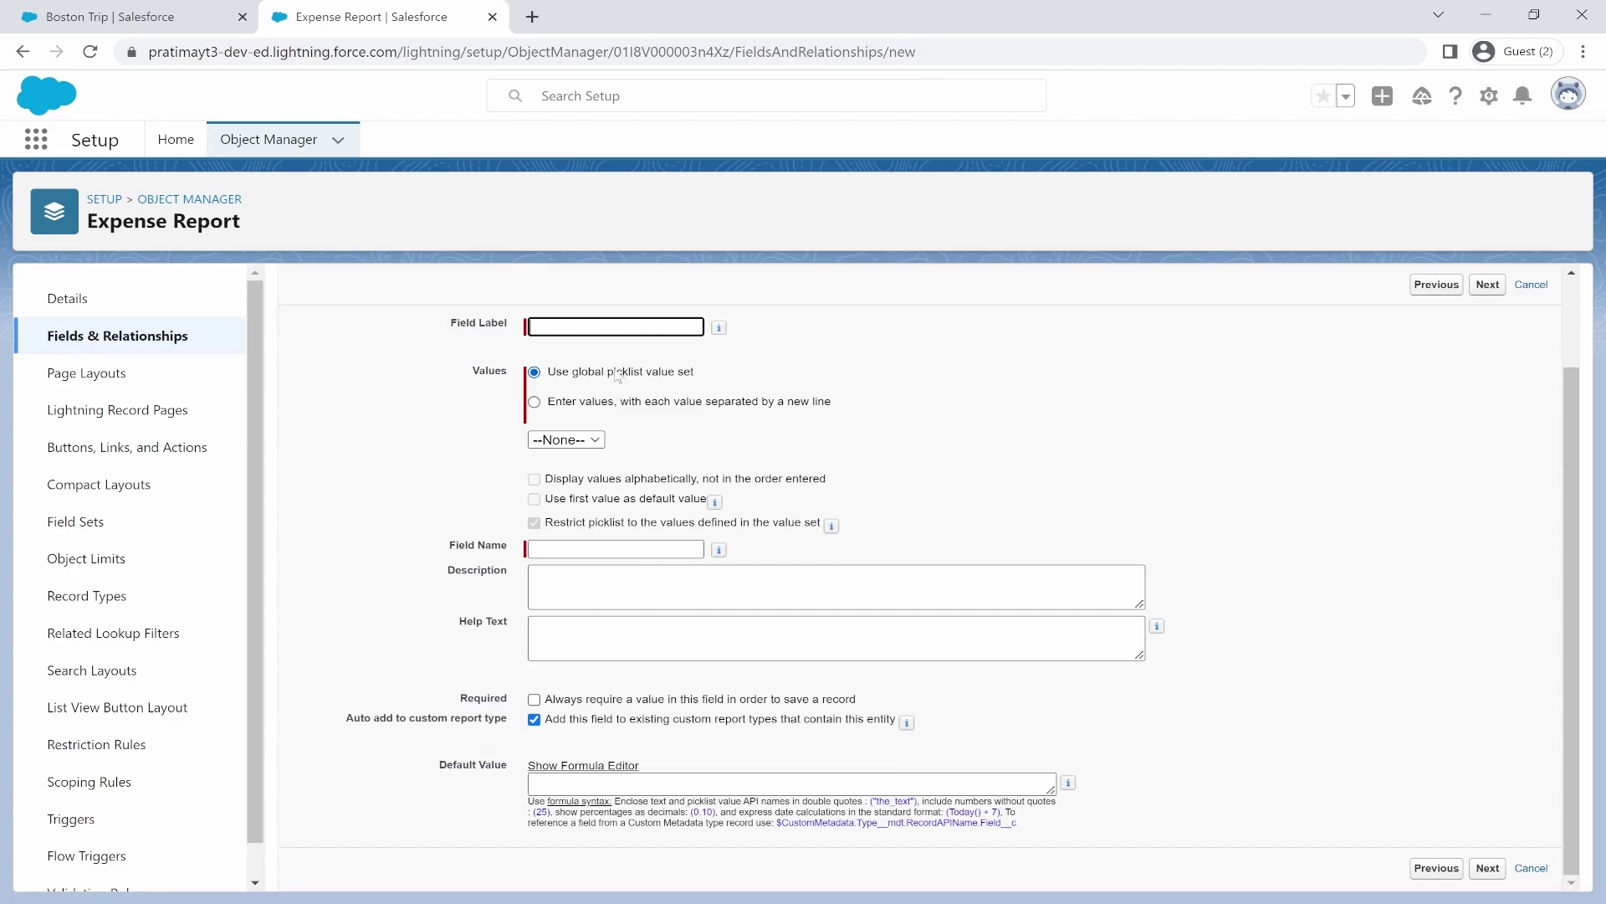
click(534, 403)
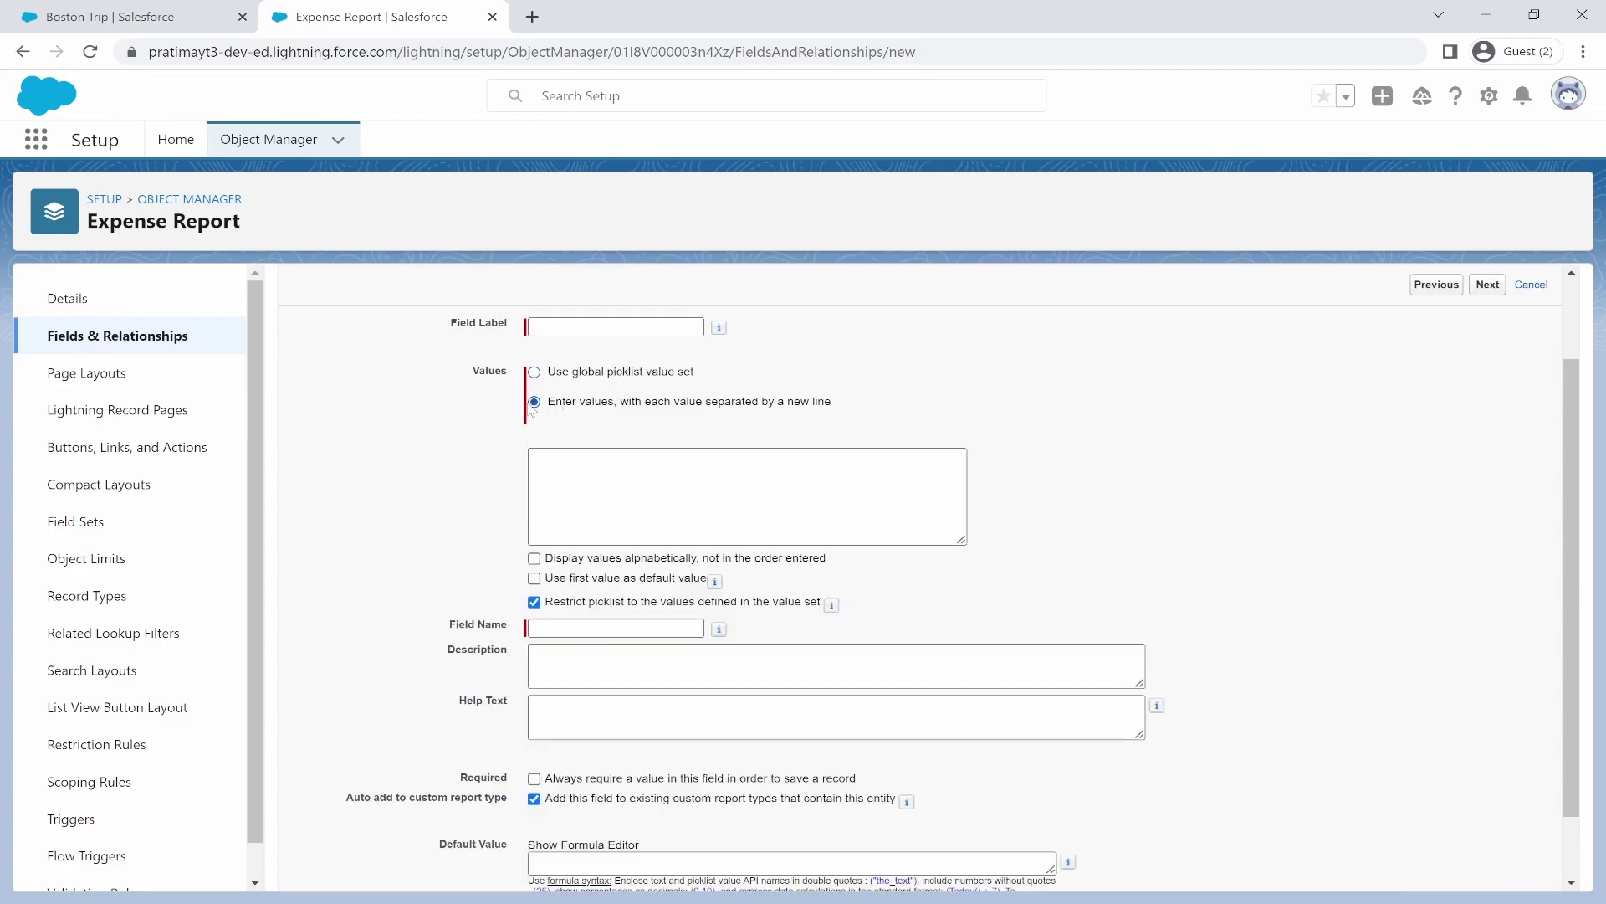
click(571, 455)
text(Res)
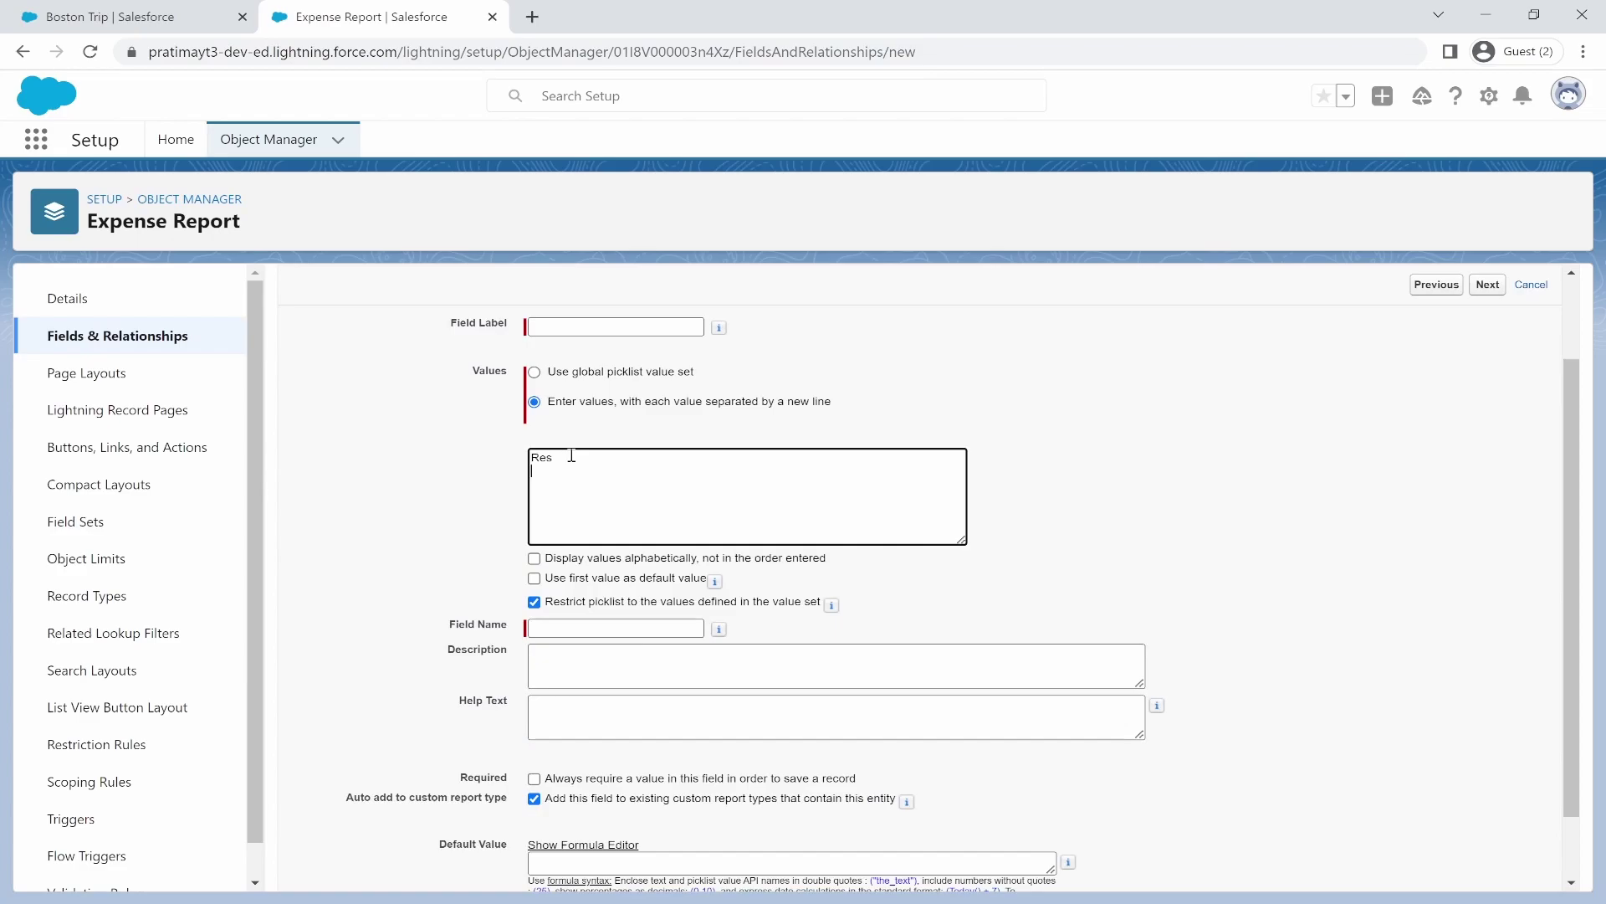
key(Return)
text(Oranga)
scroll(577, 414, up, 1)
scroll(517, 416, up, 1)
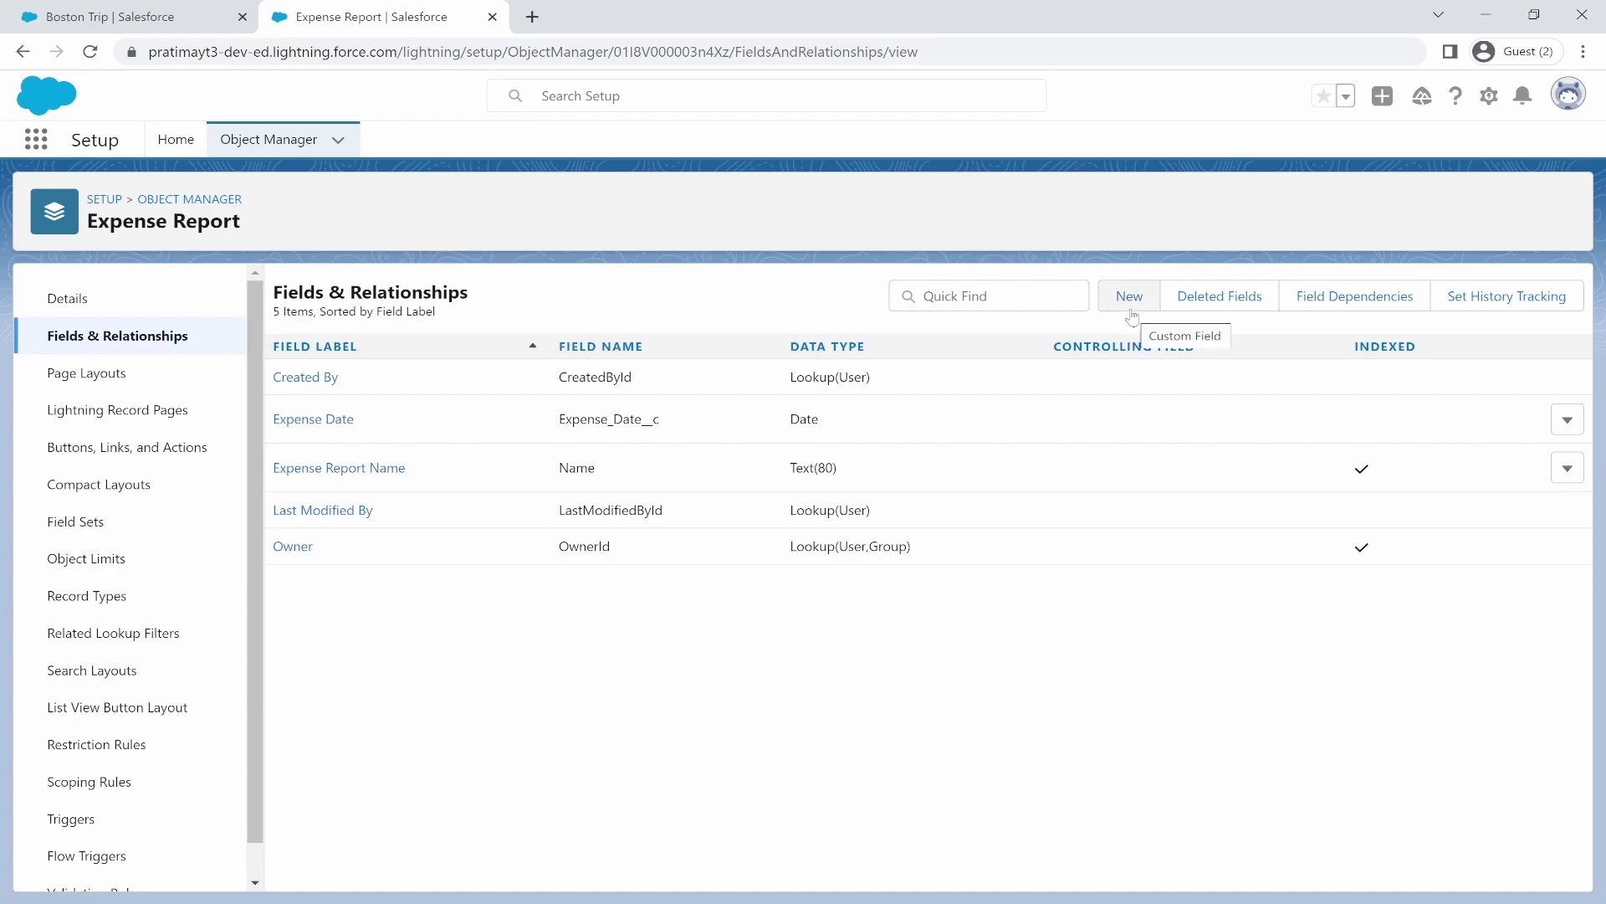
Step: Begin another new custom field, then move over to the Boston Trip record tab
click(1130, 308)
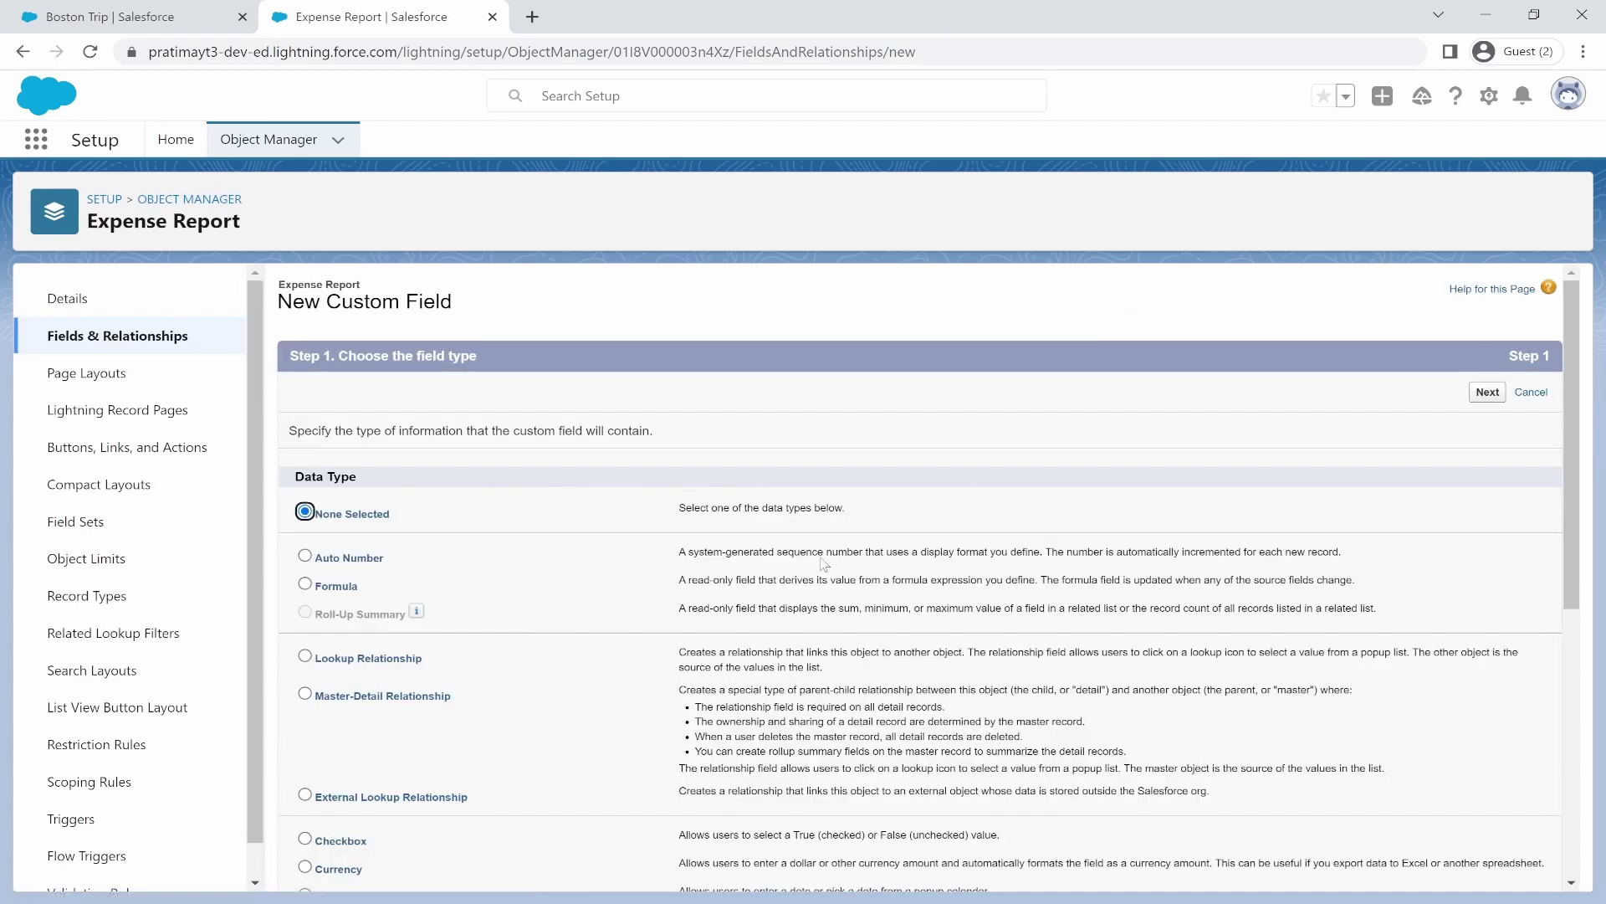
scroll(603, 634, down, 1)
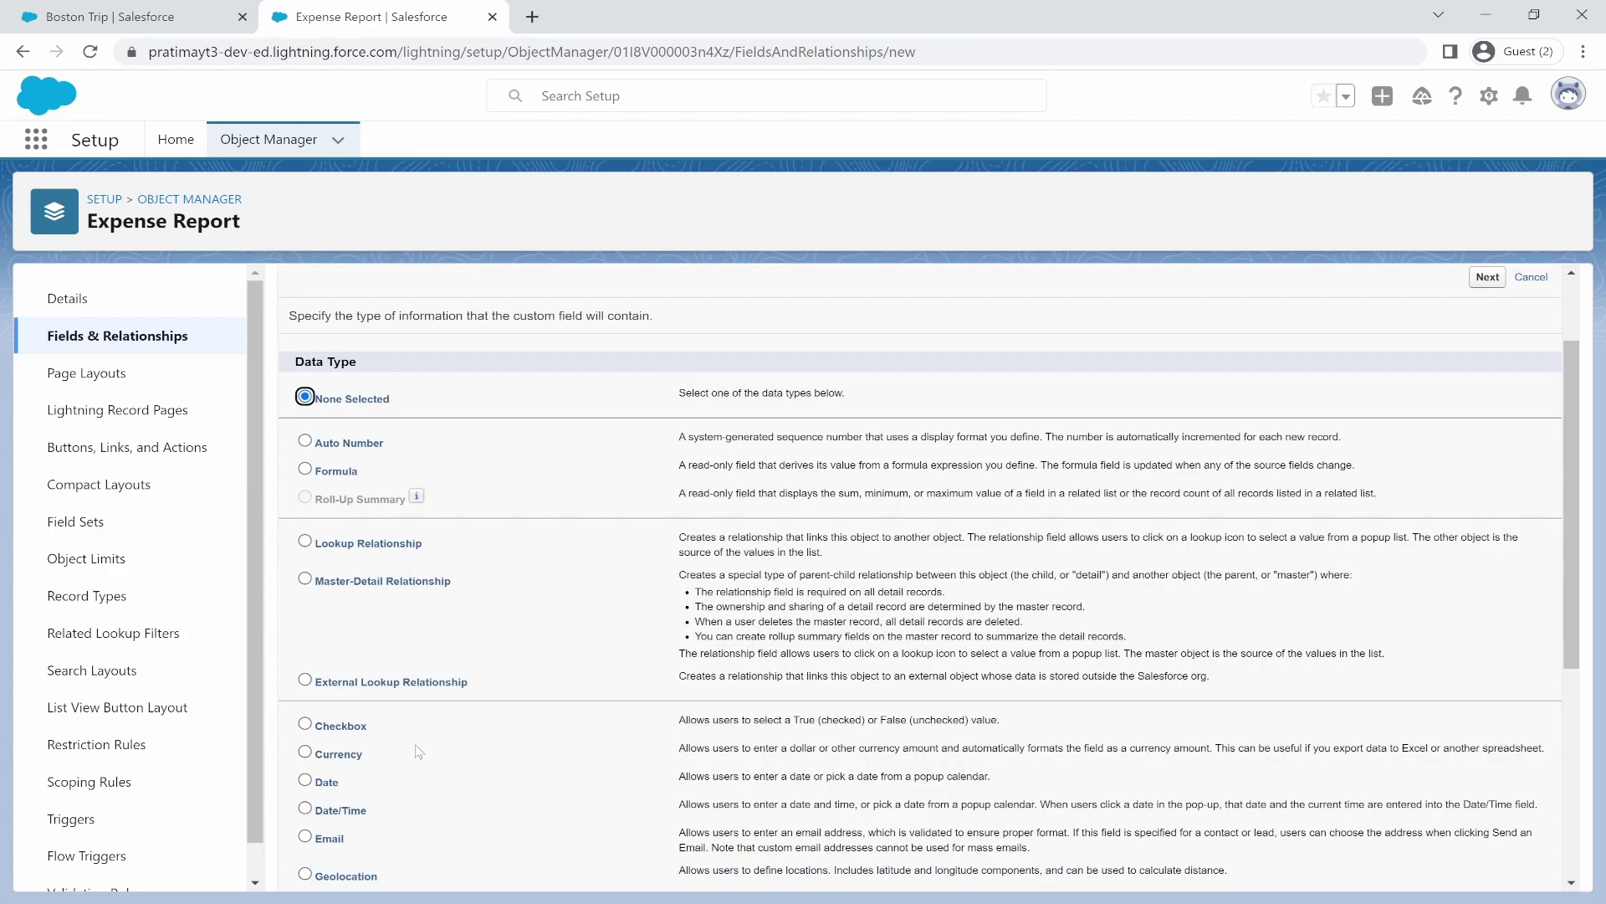
scroll(418, 758, down, 3)
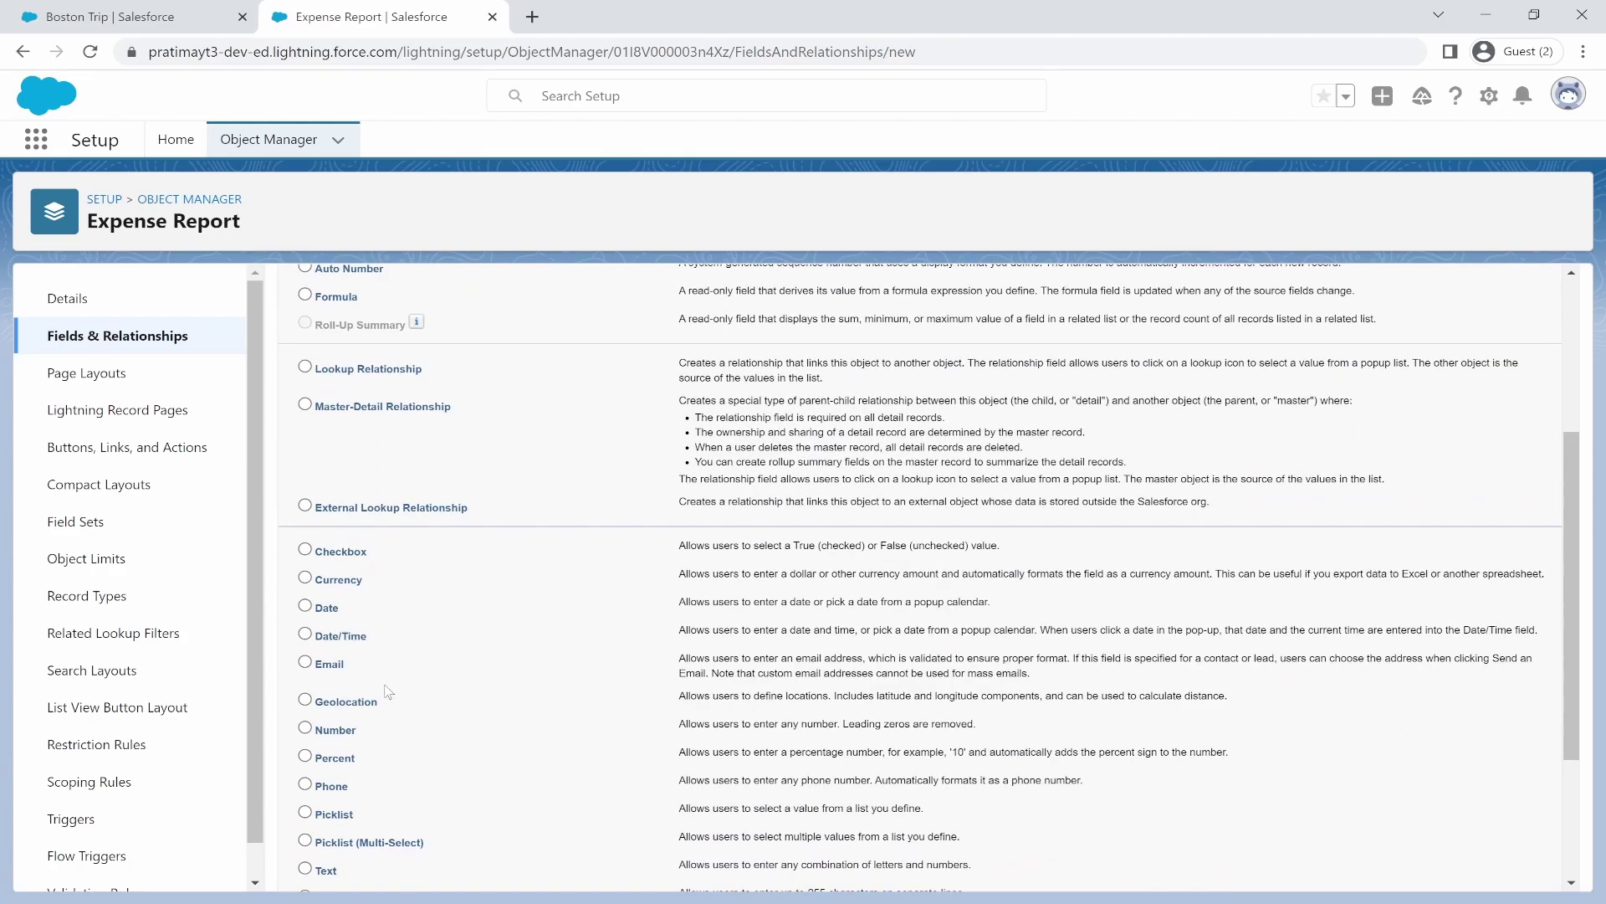
key(ctrl+shift+Tab)
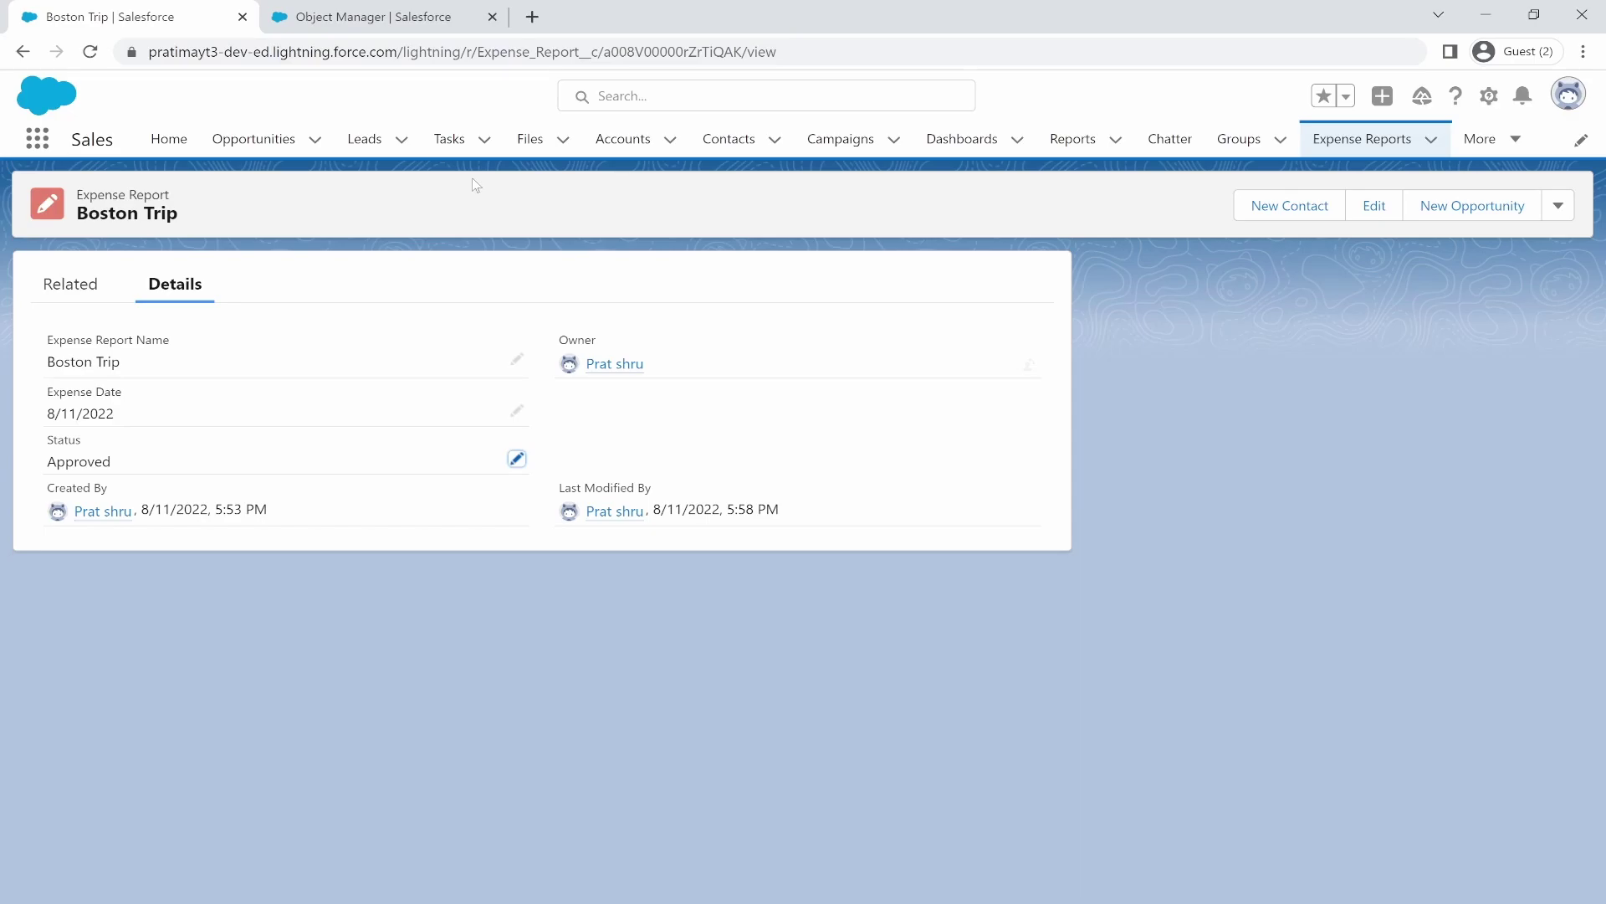
Step: Bring the Setup tab back to the front and look over the Object Manager list
click(401, 20)
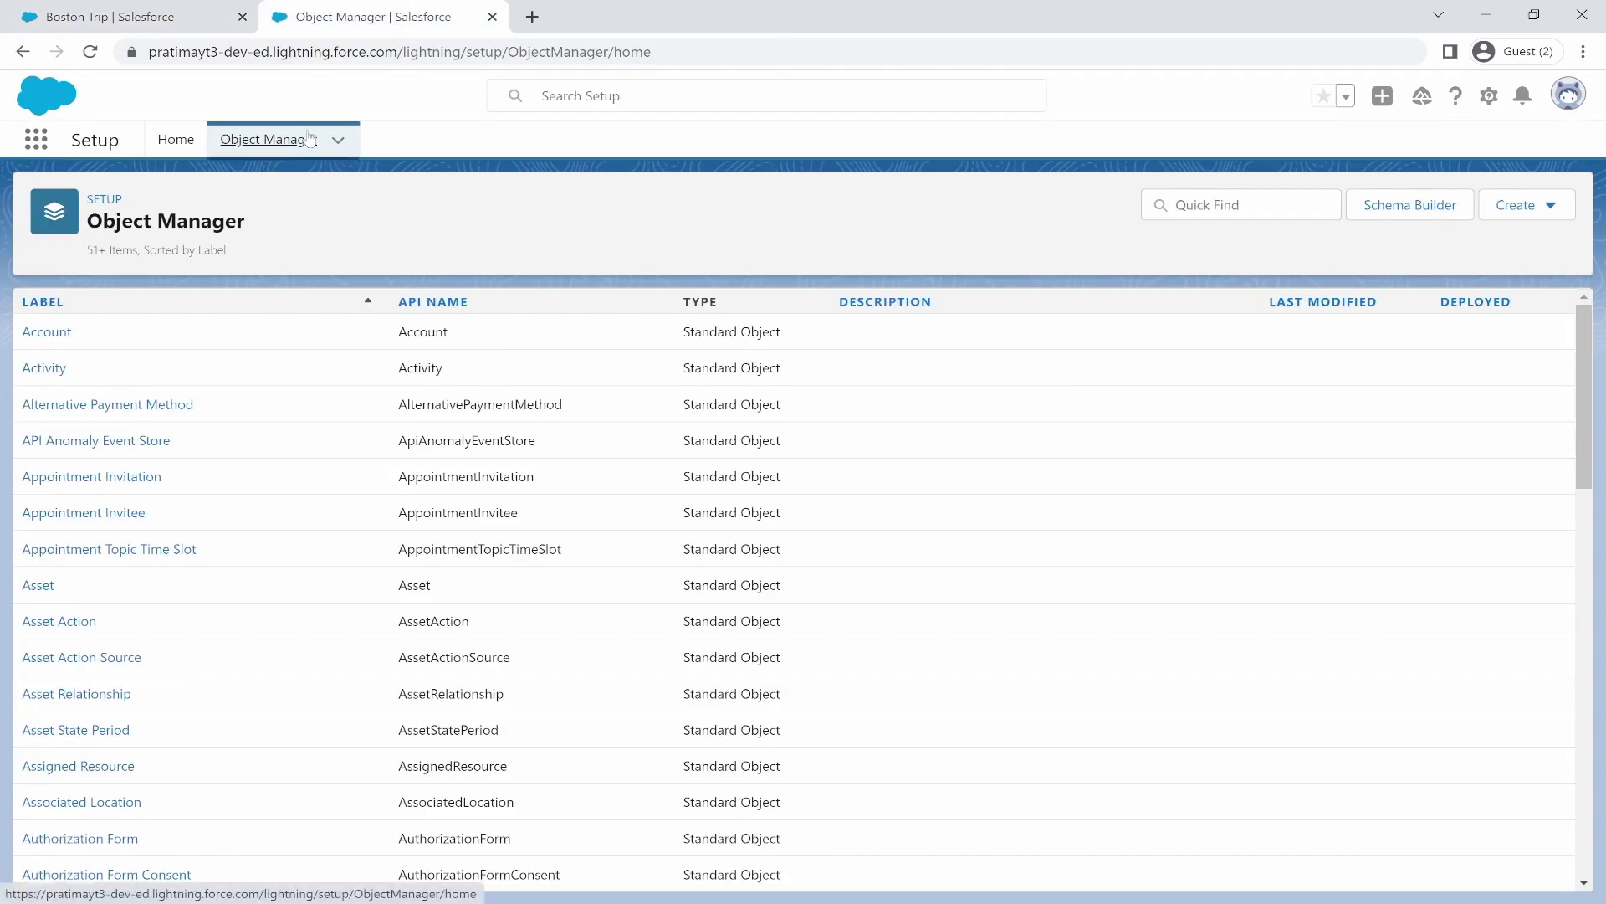
scroll(179, 604, down, 3)
scroll(179, 604, up, 3)
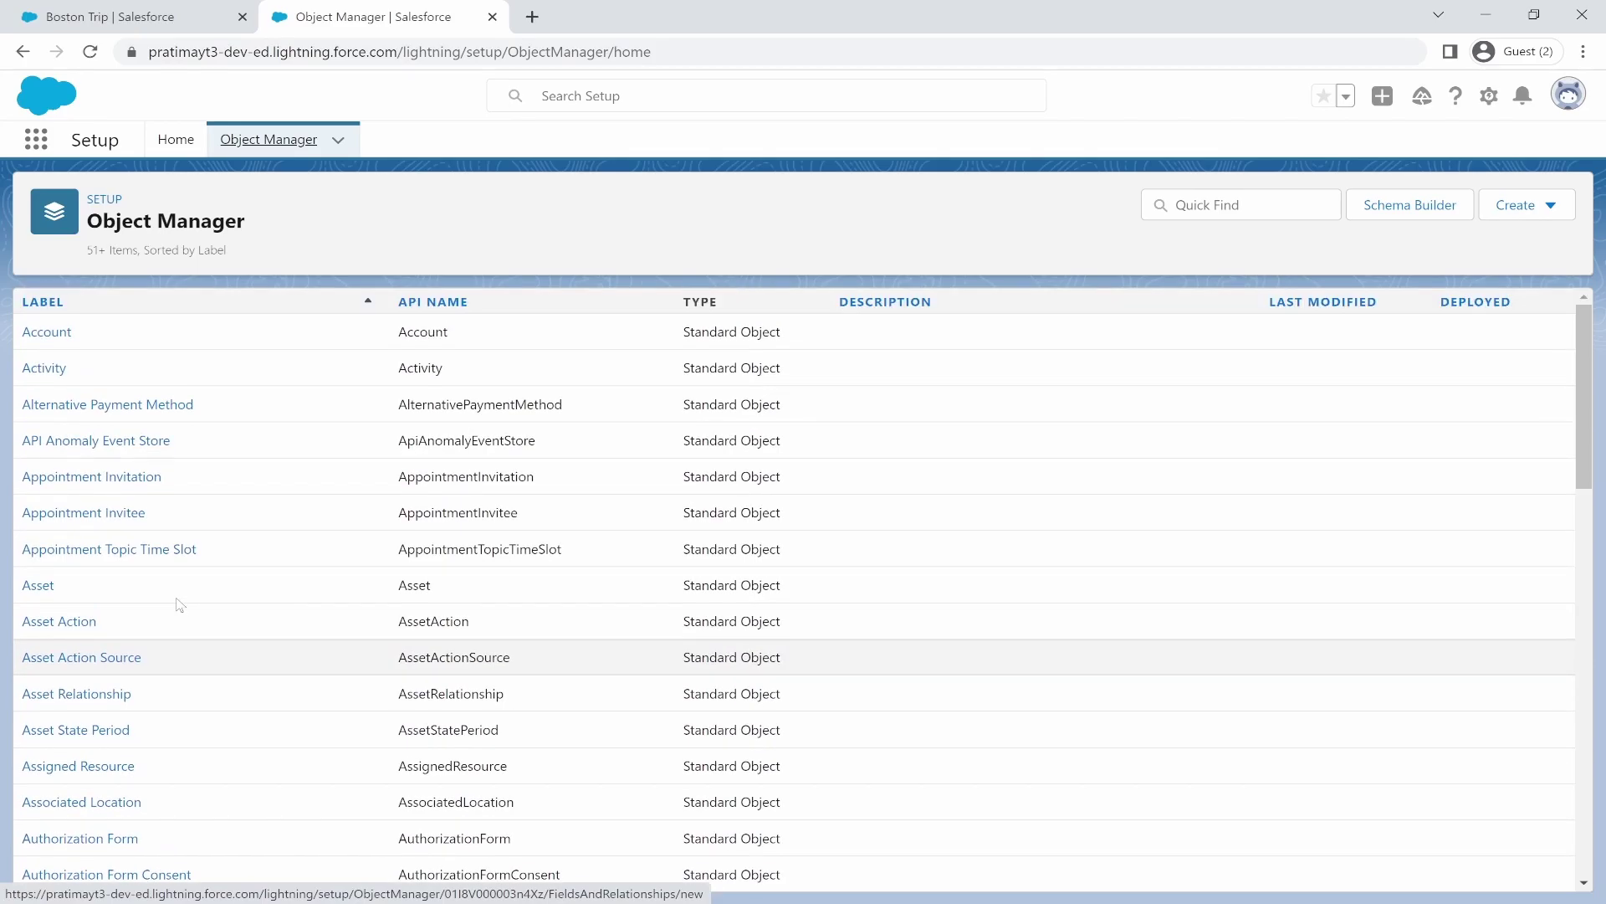